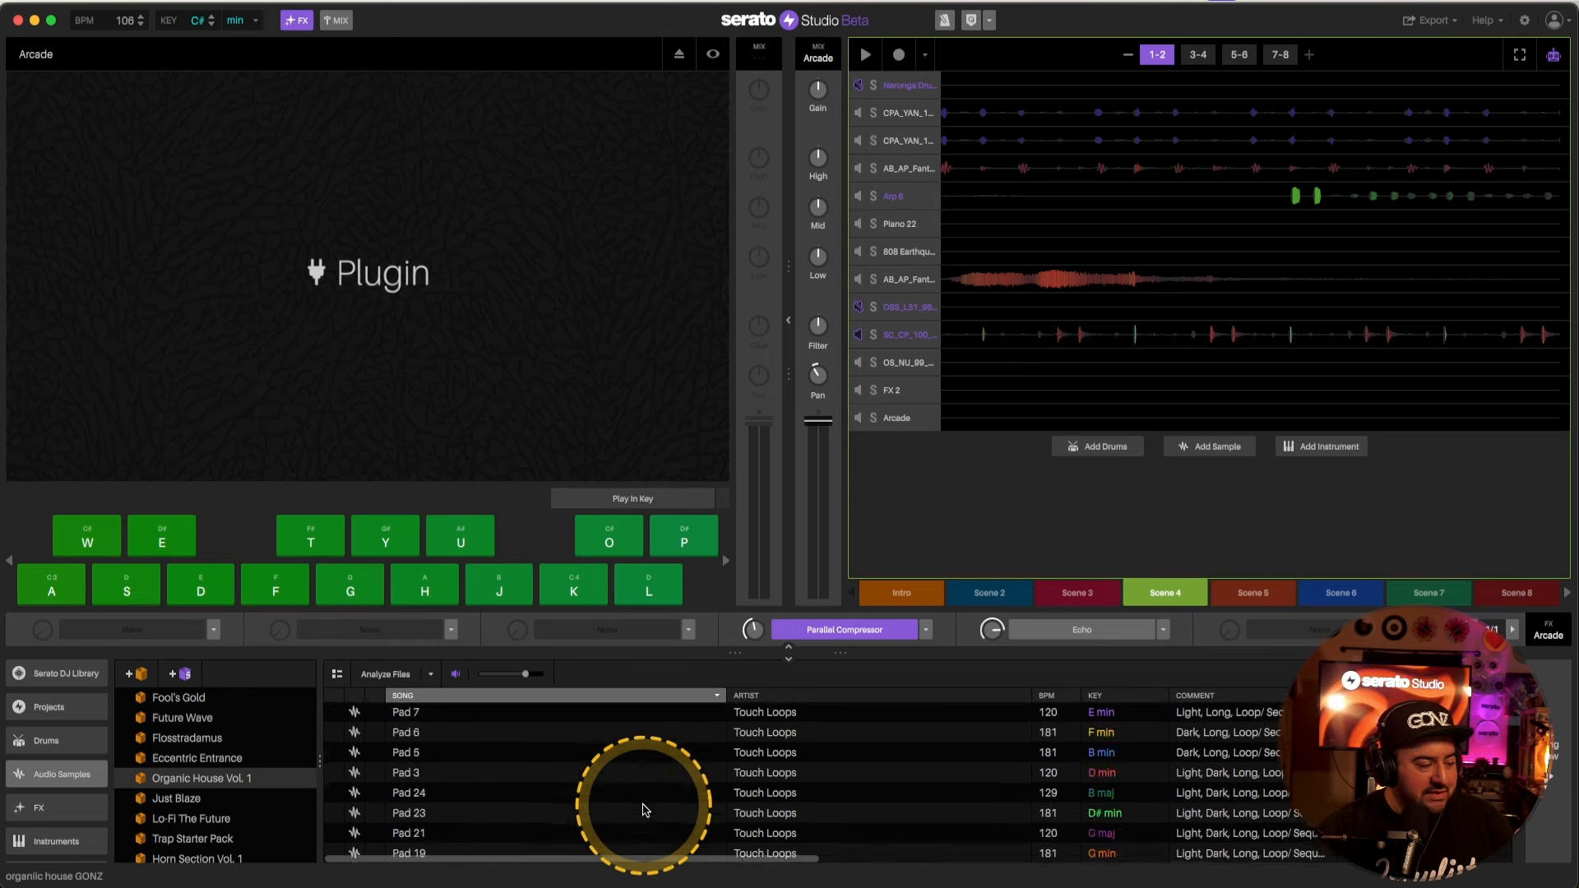
# Step: Browse the Organic House Vol. 1 audio samples from pads to pianos and FX, selecting Piano 22 and FX 2
pyautogui.click(477, 819)
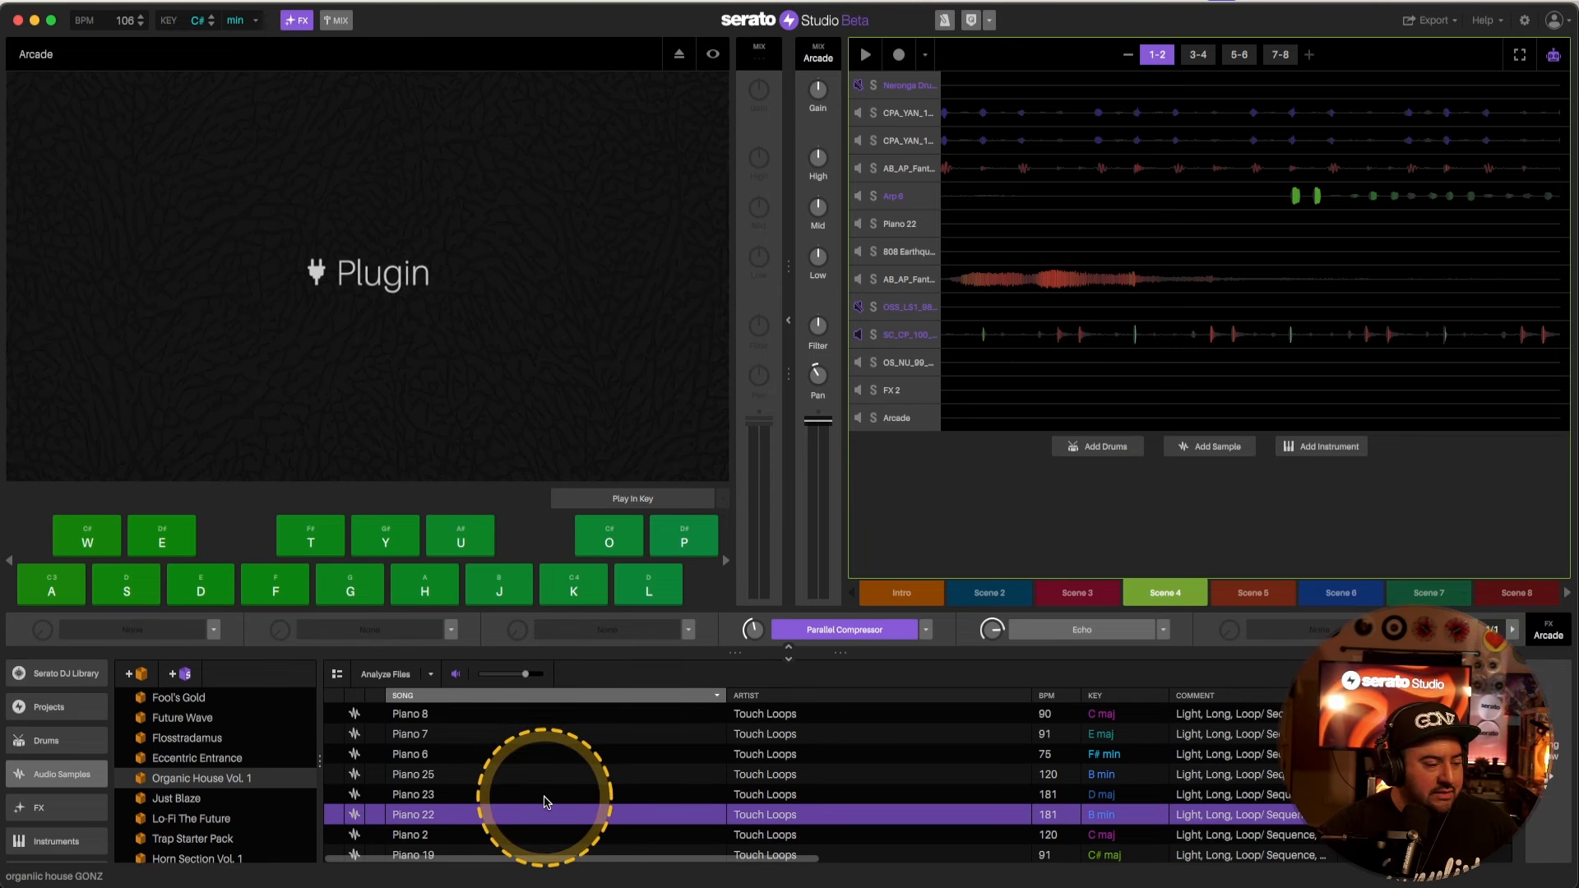
pyautogui.scroll(-10, 546, 802)
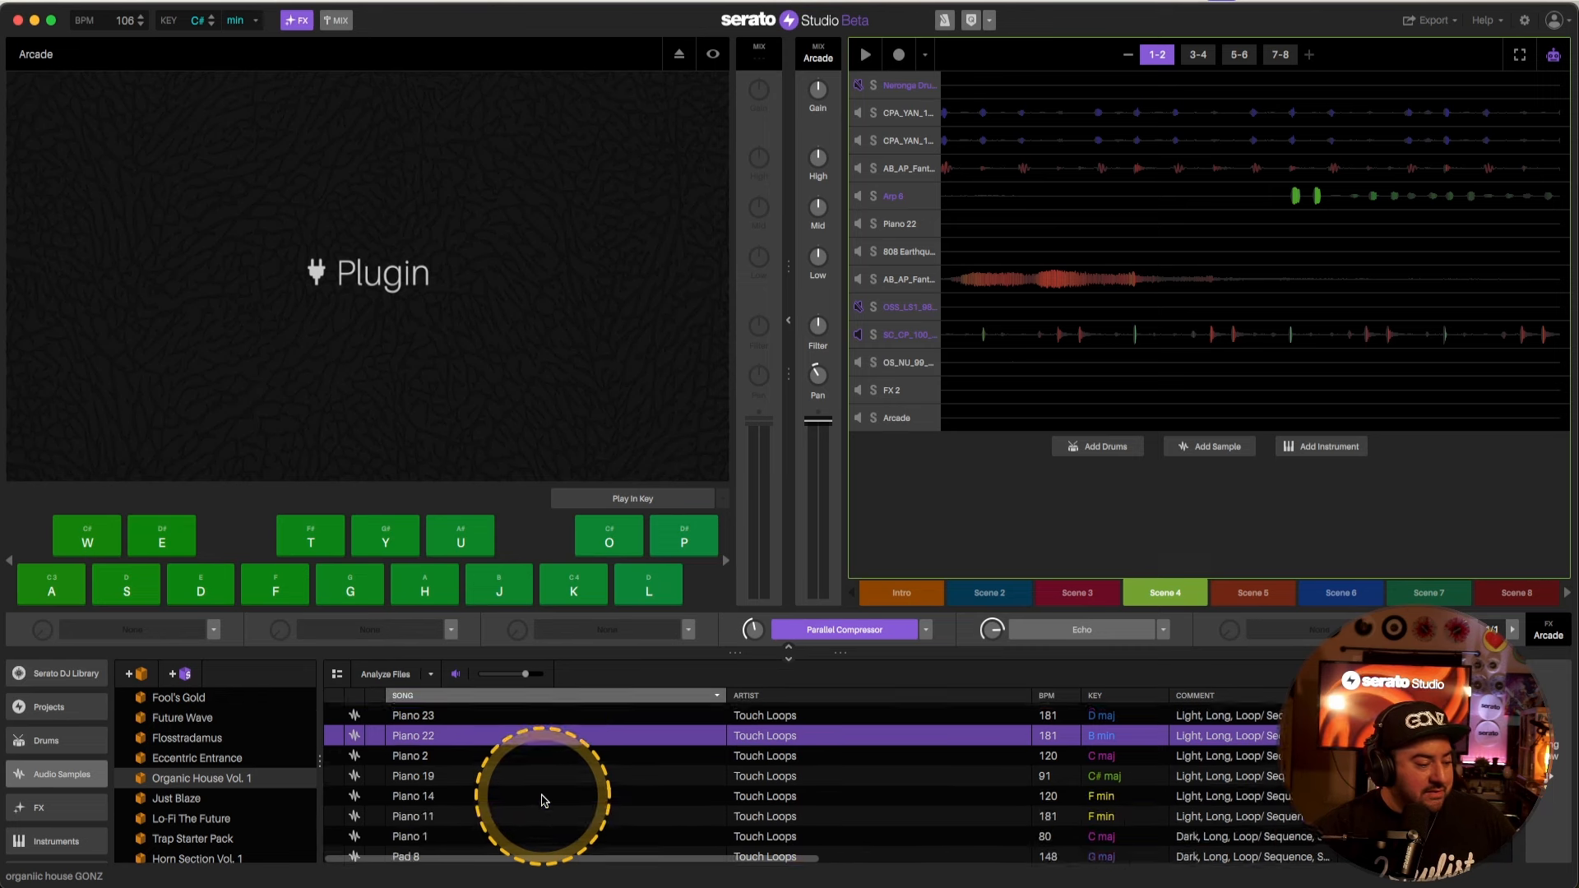
pyautogui.scroll(-7, 542, 800)
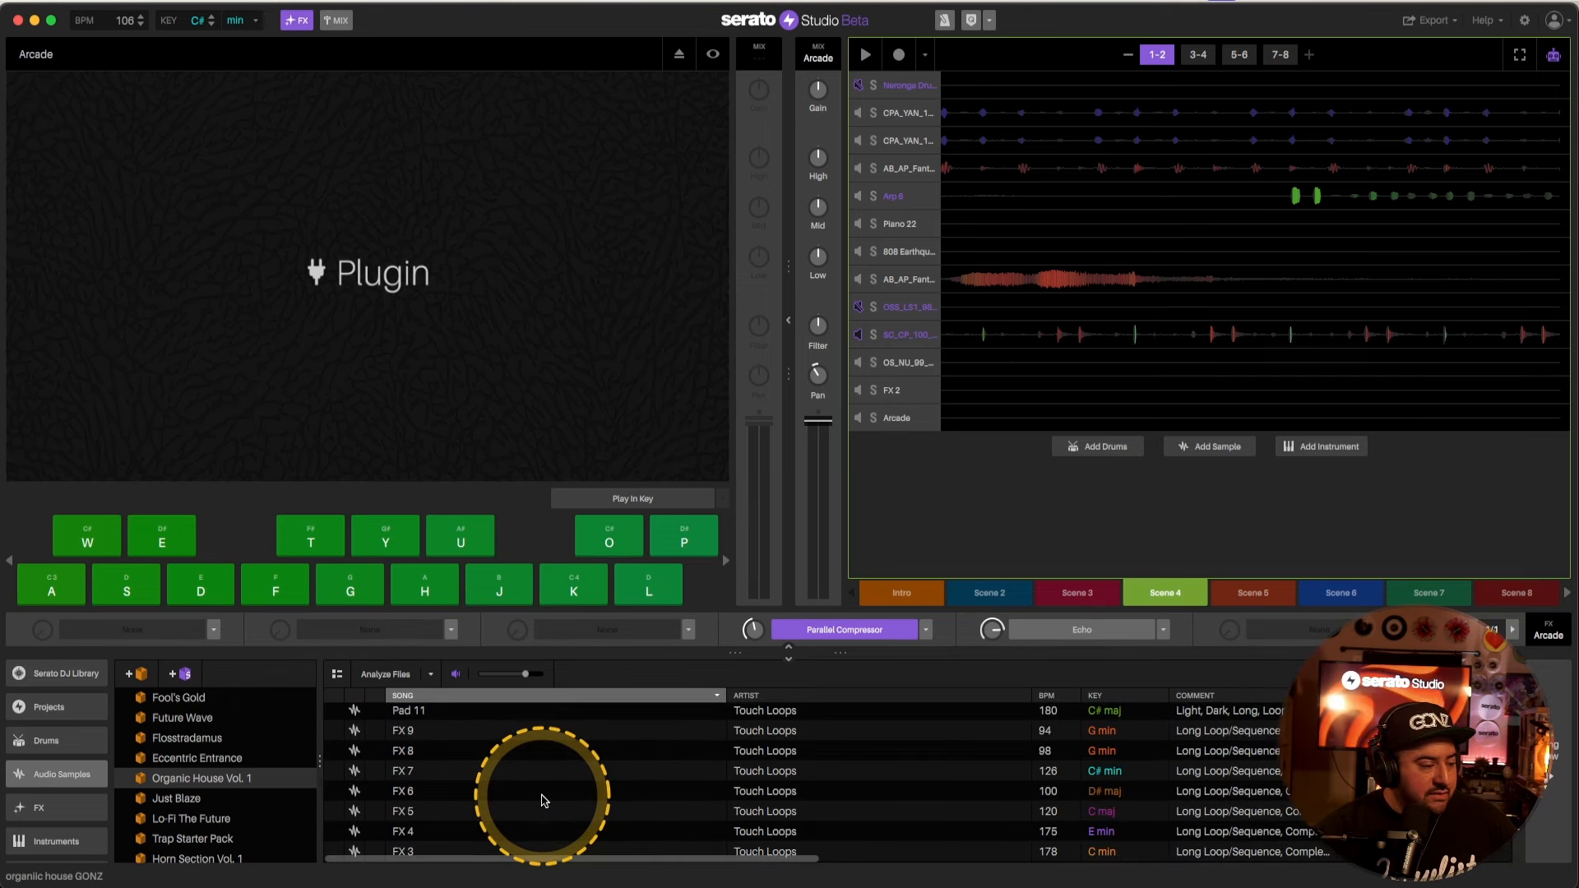
pyautogui.click(471, 847)
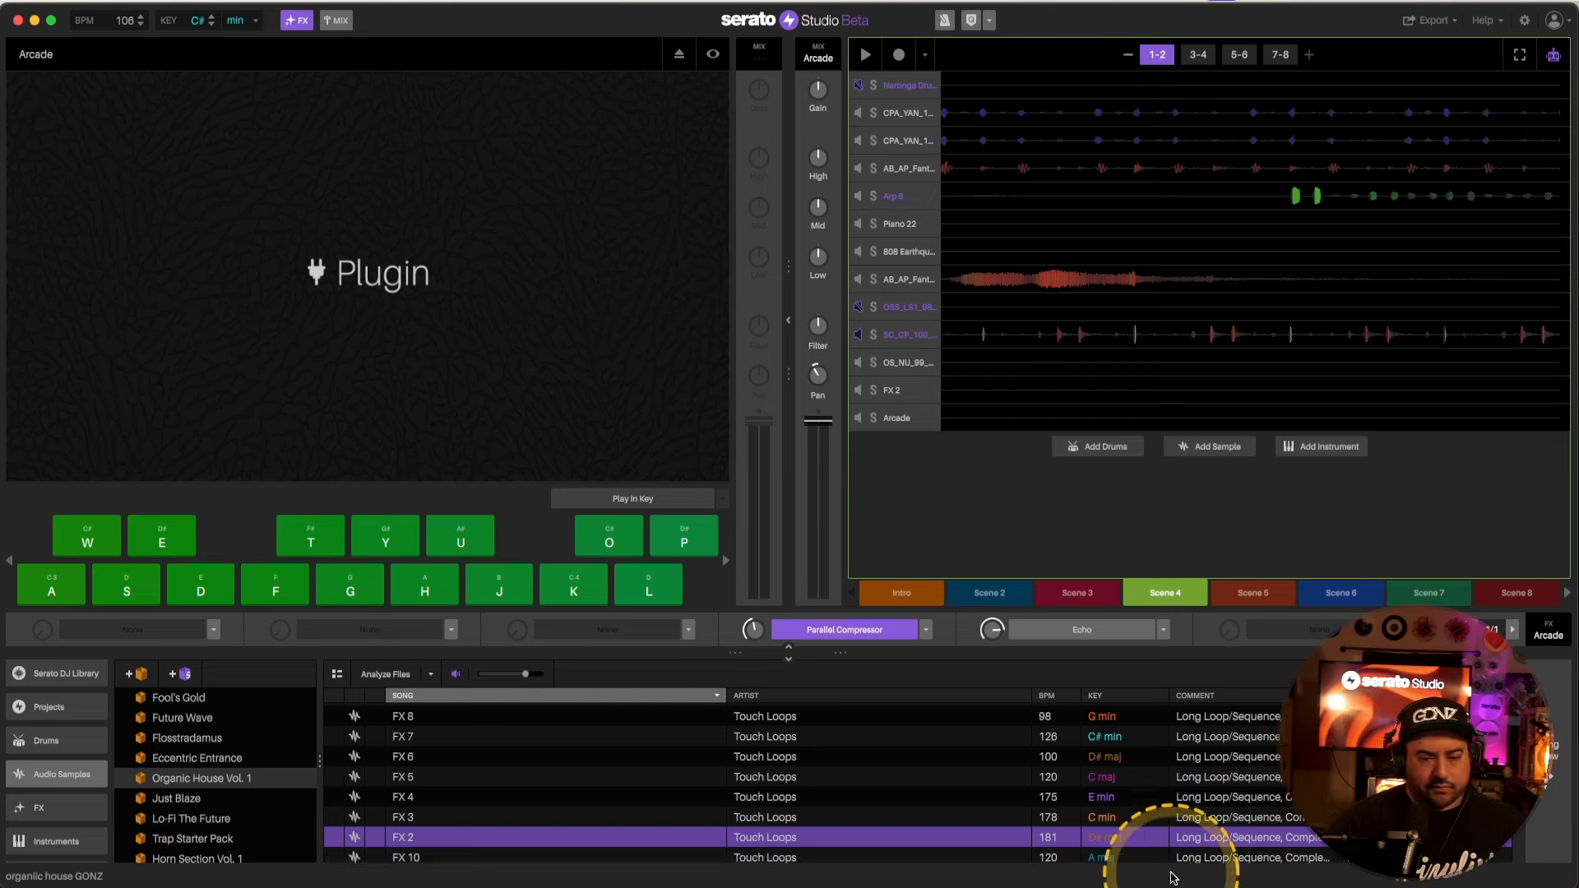
# Step: Show the song arrangement in place of the library, select the Intro scene and play it
pyautogui.click(1572, 716)
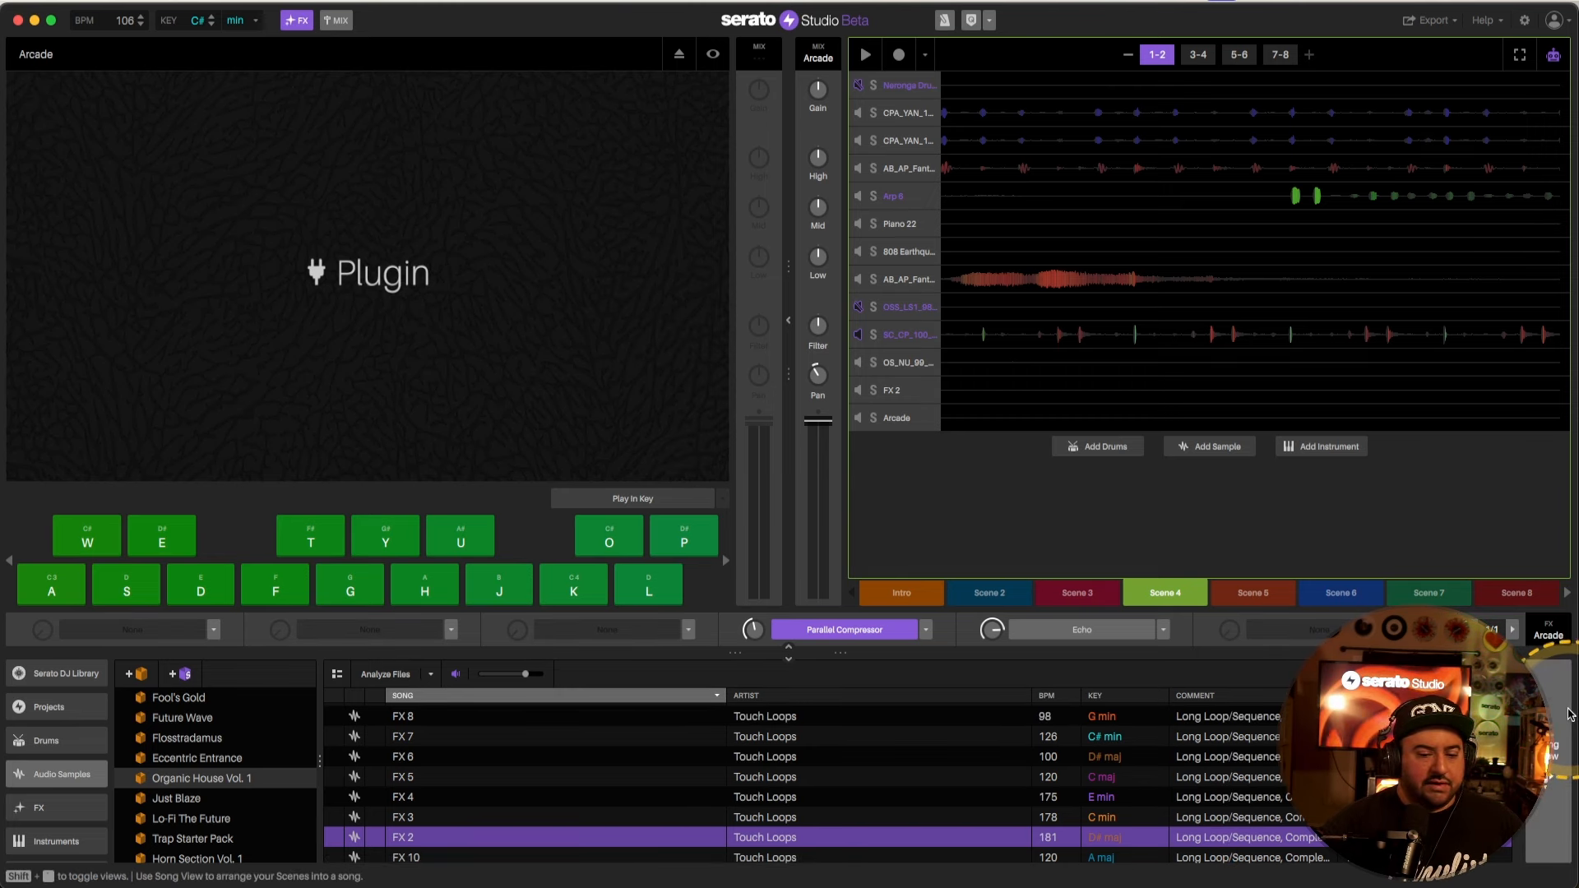
pyautogui.click(1569, 714)
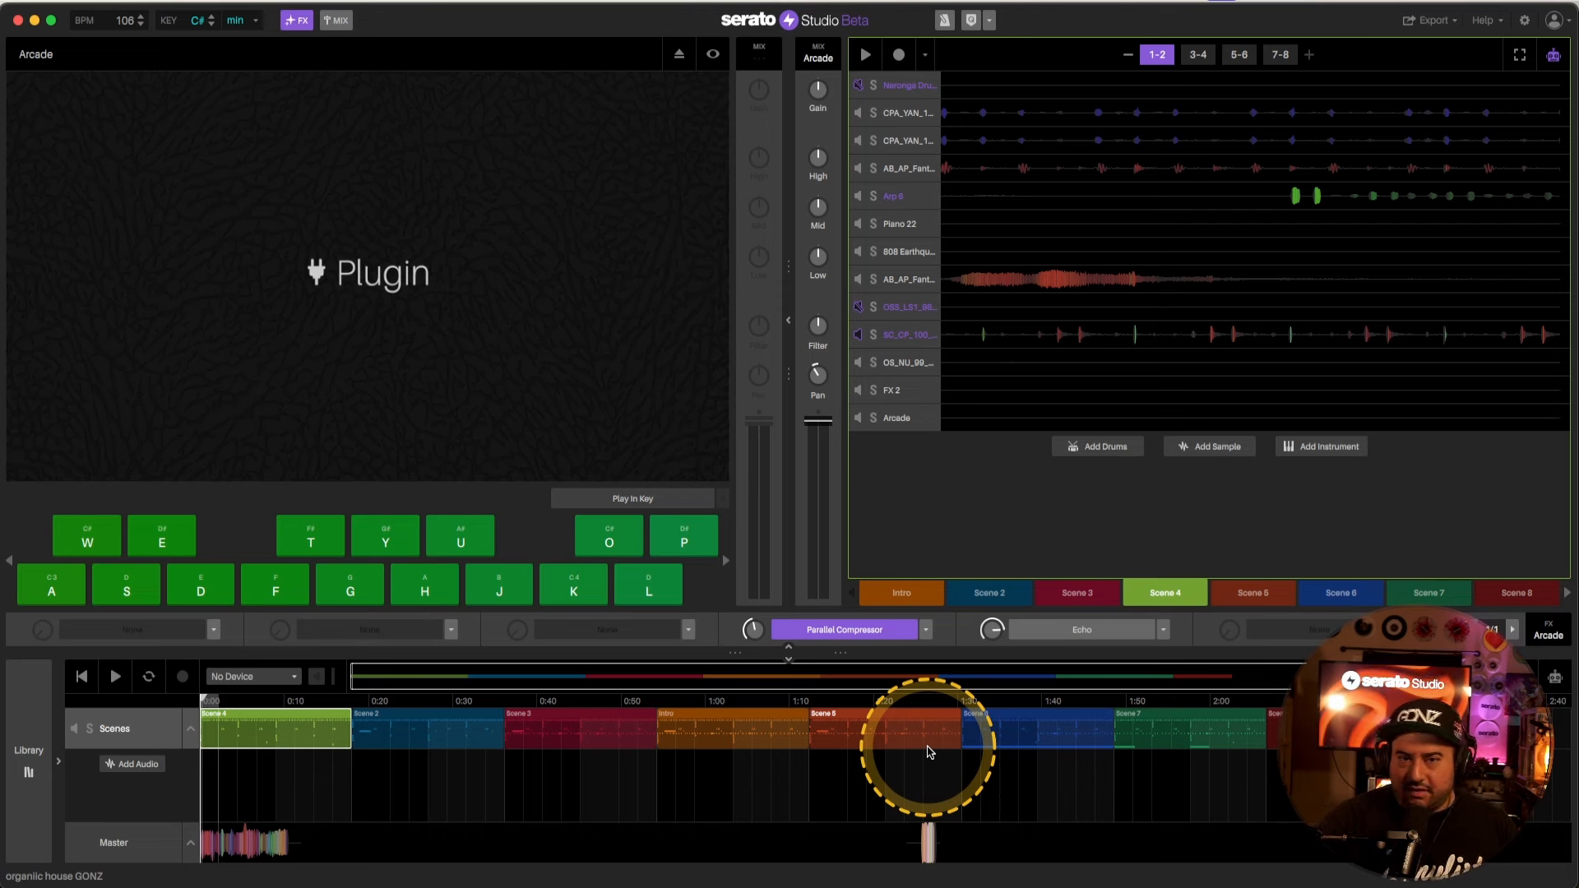
pyautogui.click(747, 716)
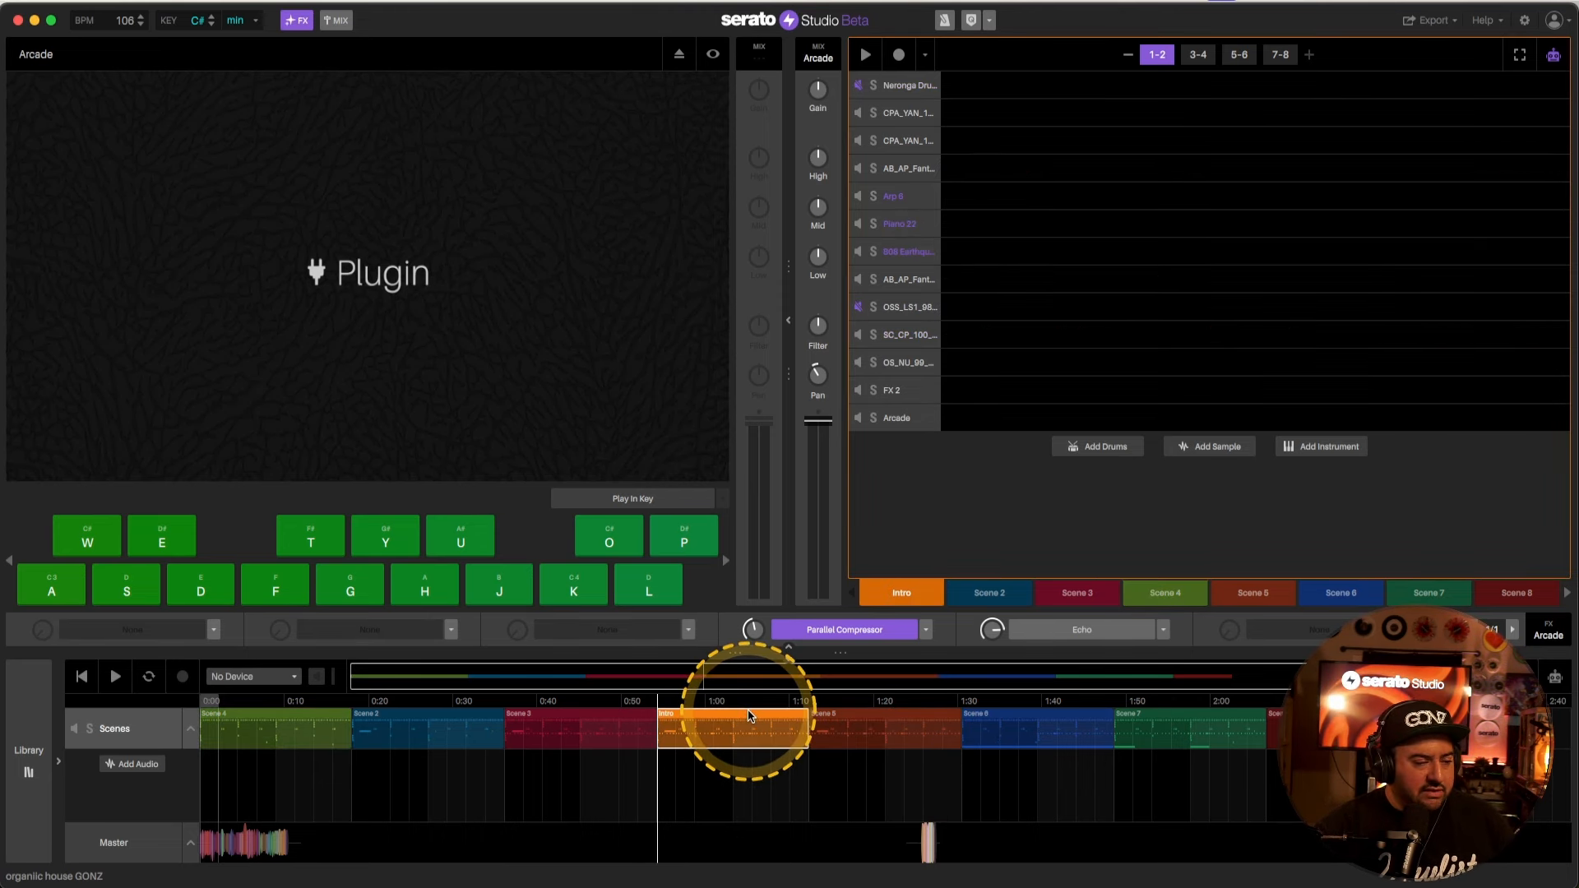
pyautogui.press('space')
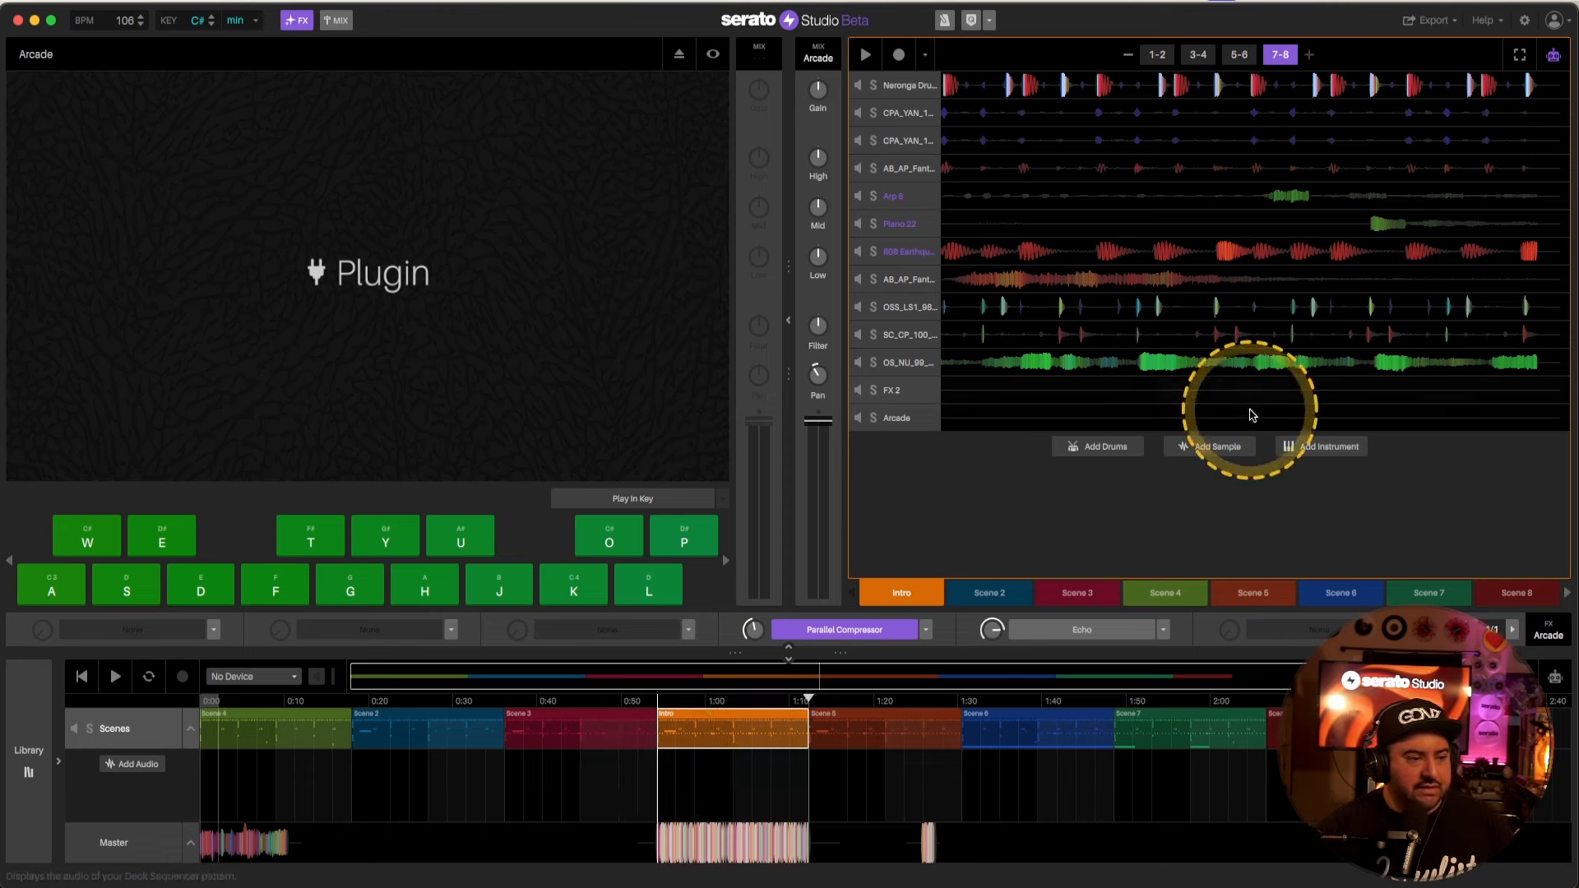
# Step: Open the Neronga Drum Kit deck, switch from automation to its step grid, and solo the deck
pyautogui.click(997, 82)
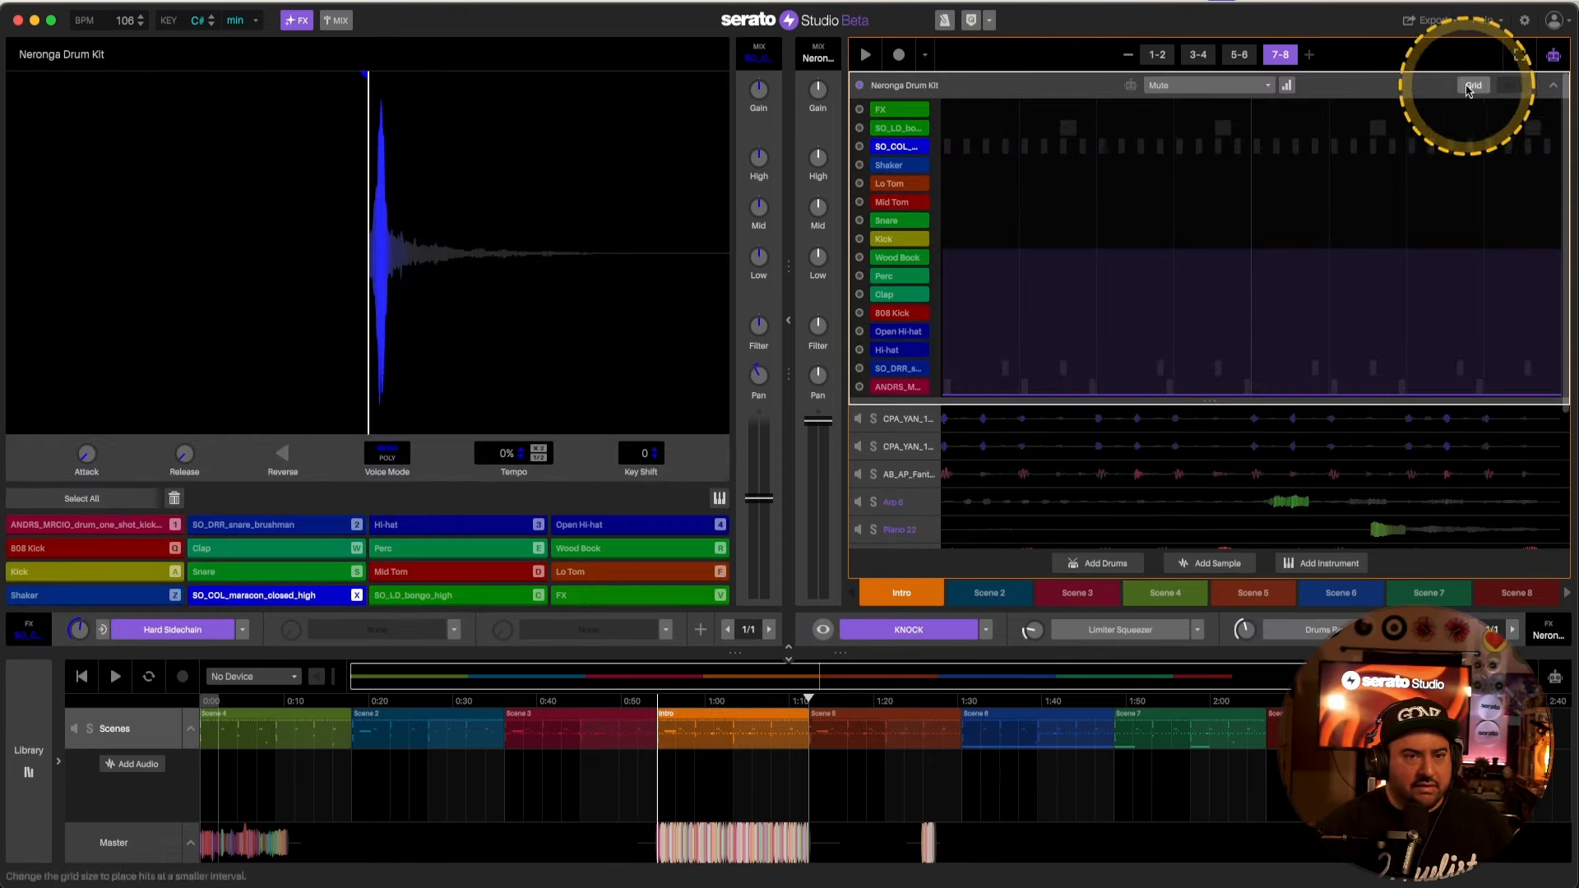
pyautogui.click(1557, 55)
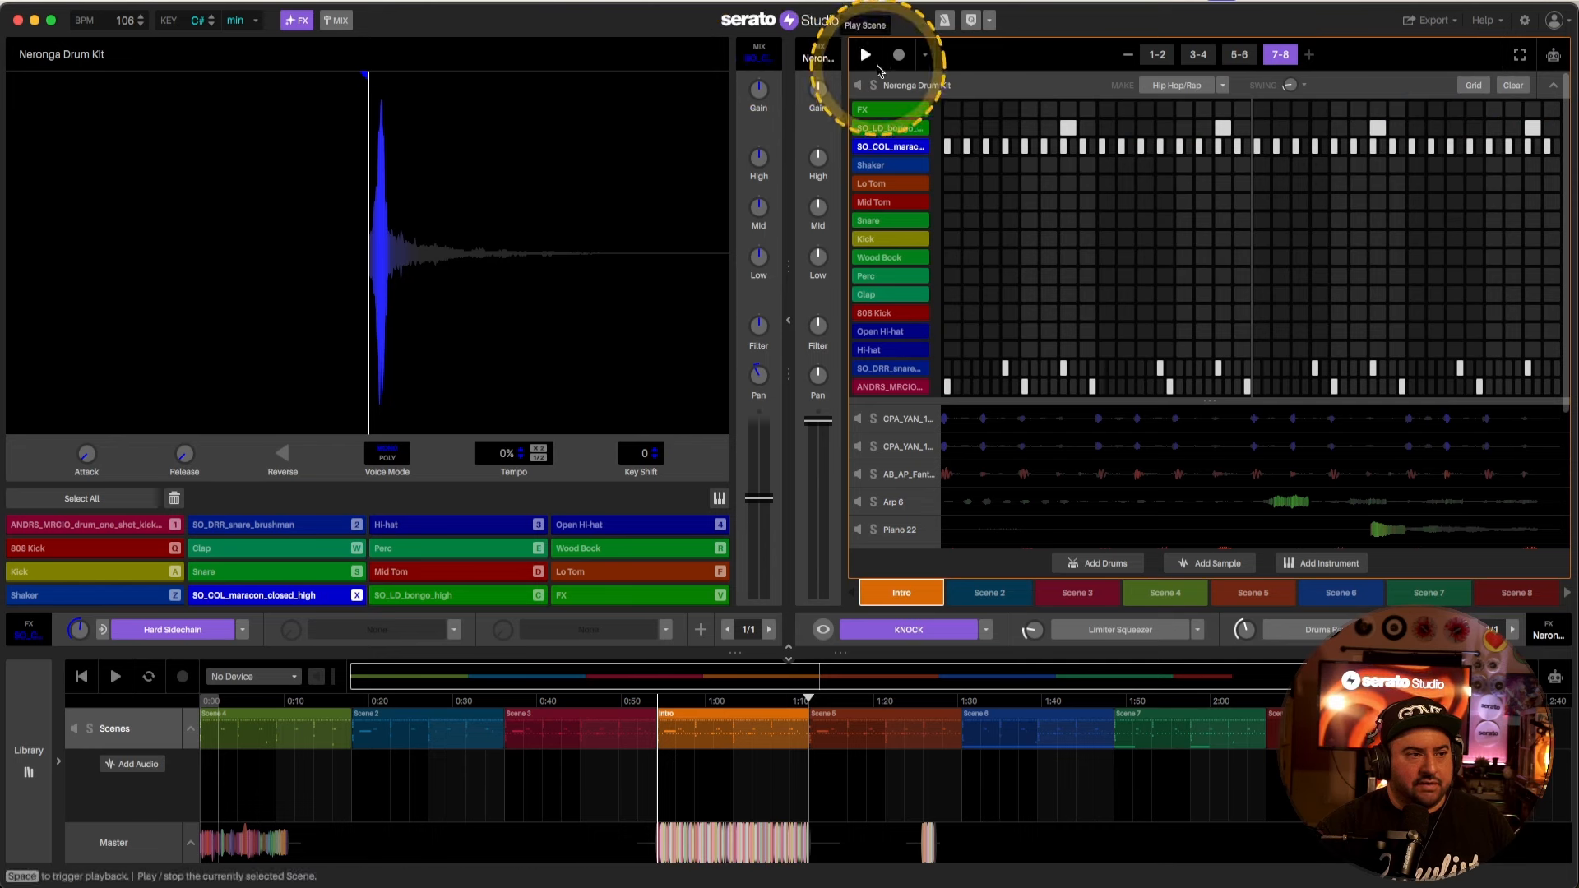
pyautogui.moveTo(879, 119)
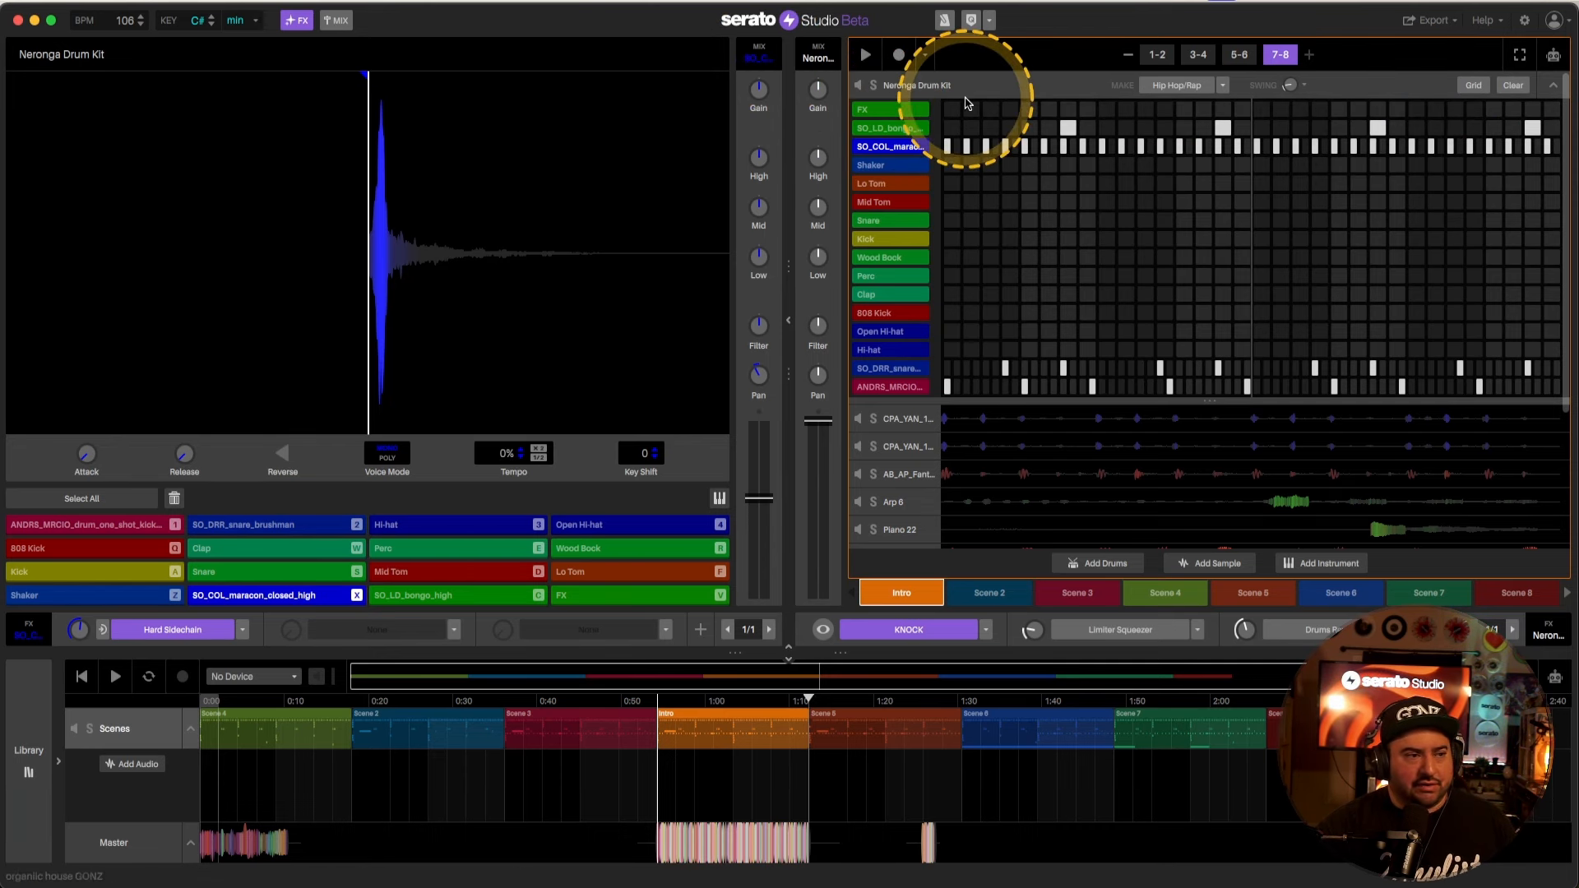
pyautogui.click(874, 86)
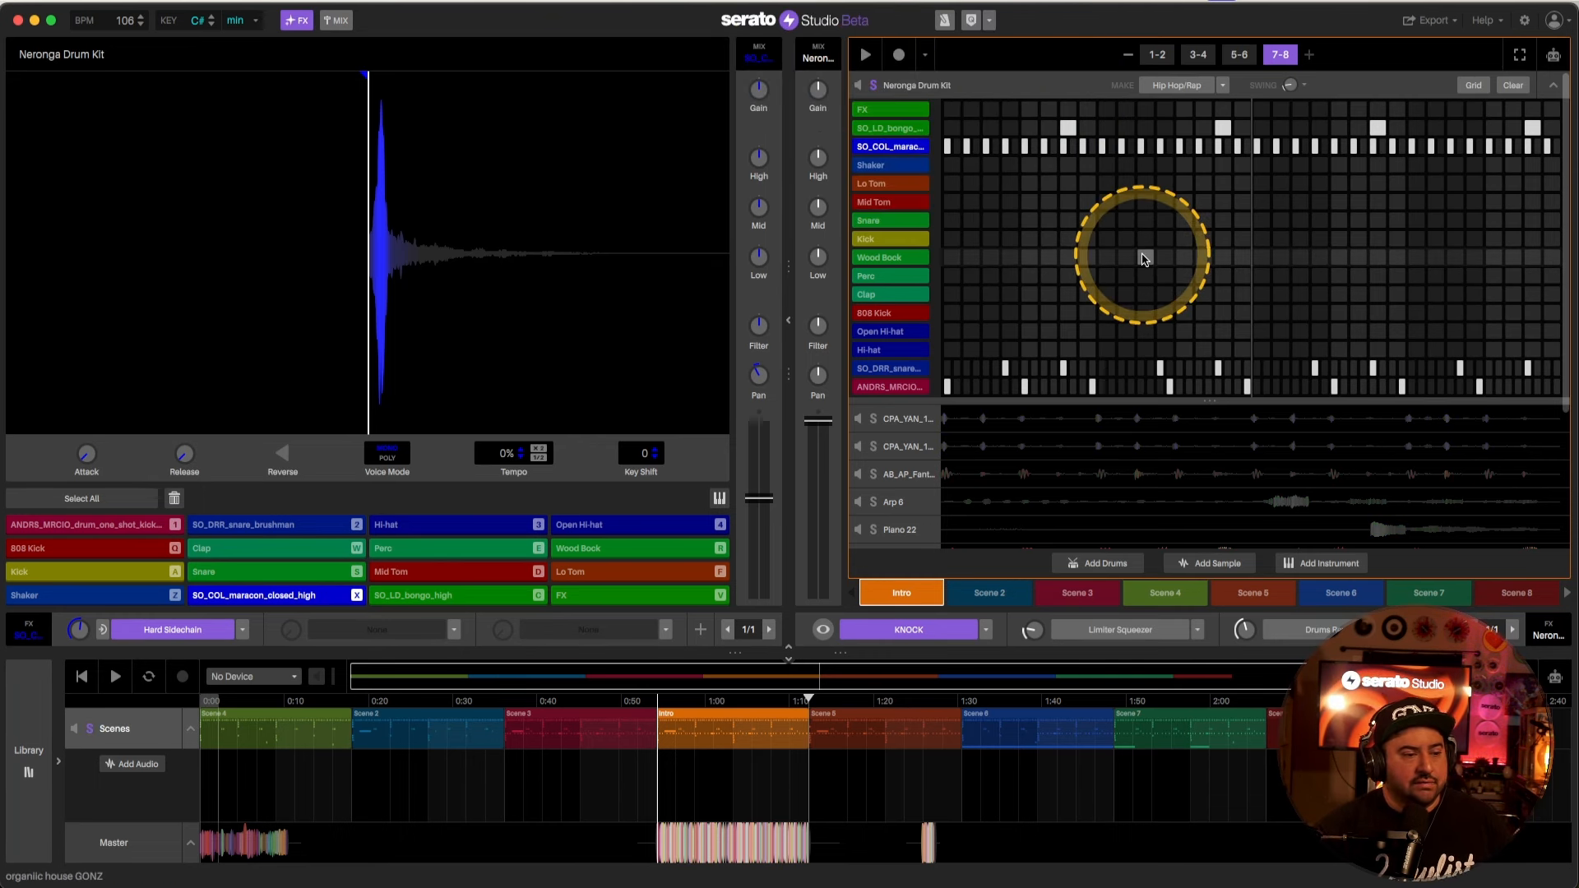
# Step: Audition the bongo, maracon, brushed snare and one-shot kick pads, and listen to the soloed drum kit pattern
pyautogui.click(902, 130)
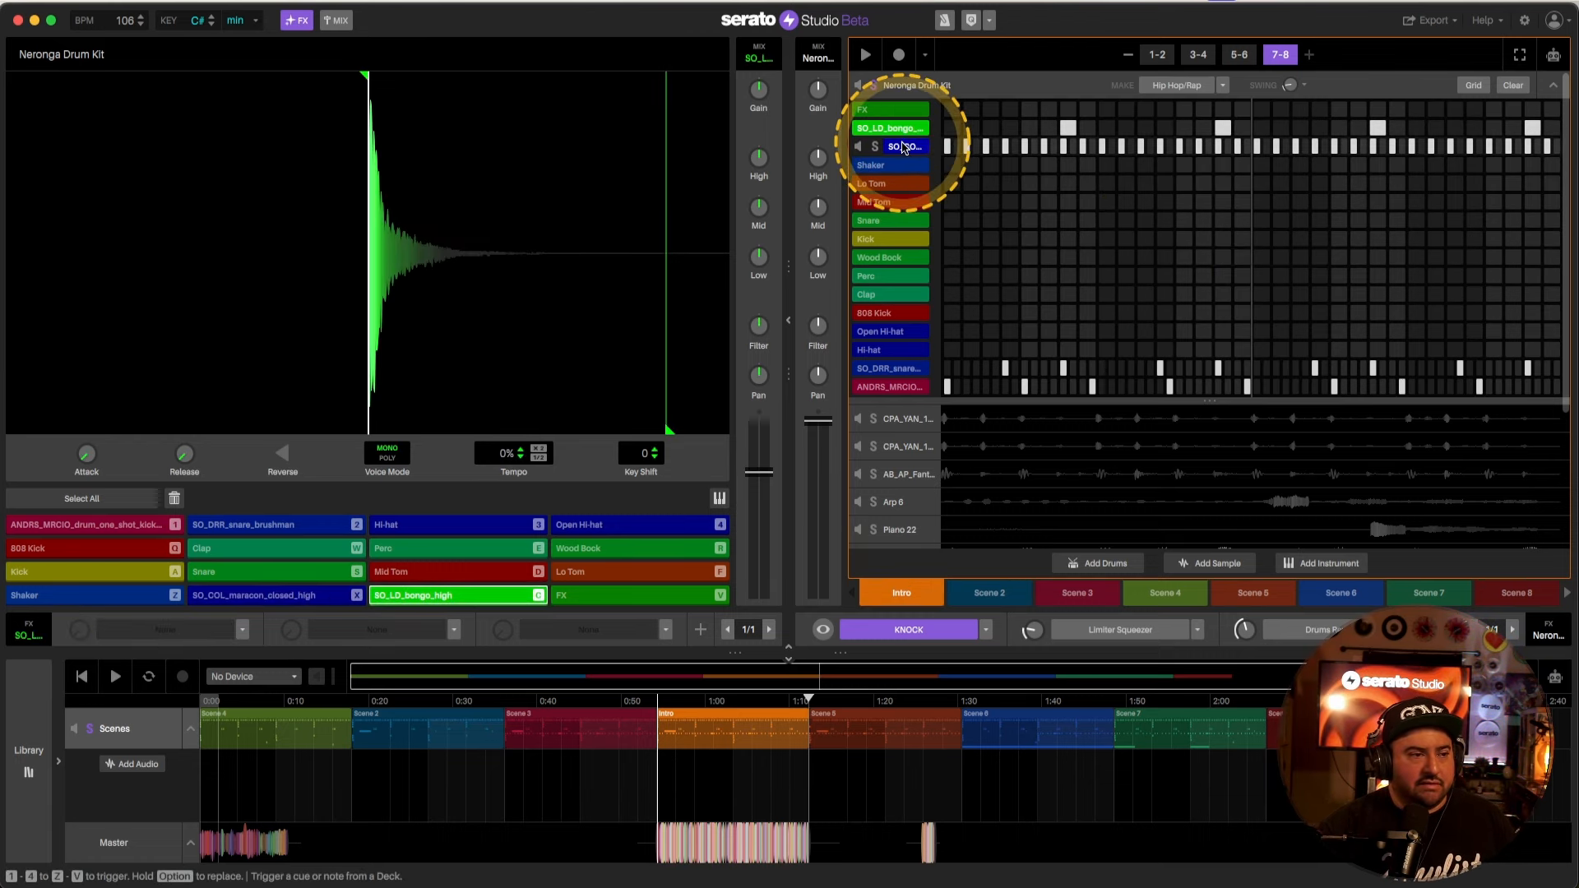
pyautogui.click(892, 146)
pyautogui.click(888, 368)
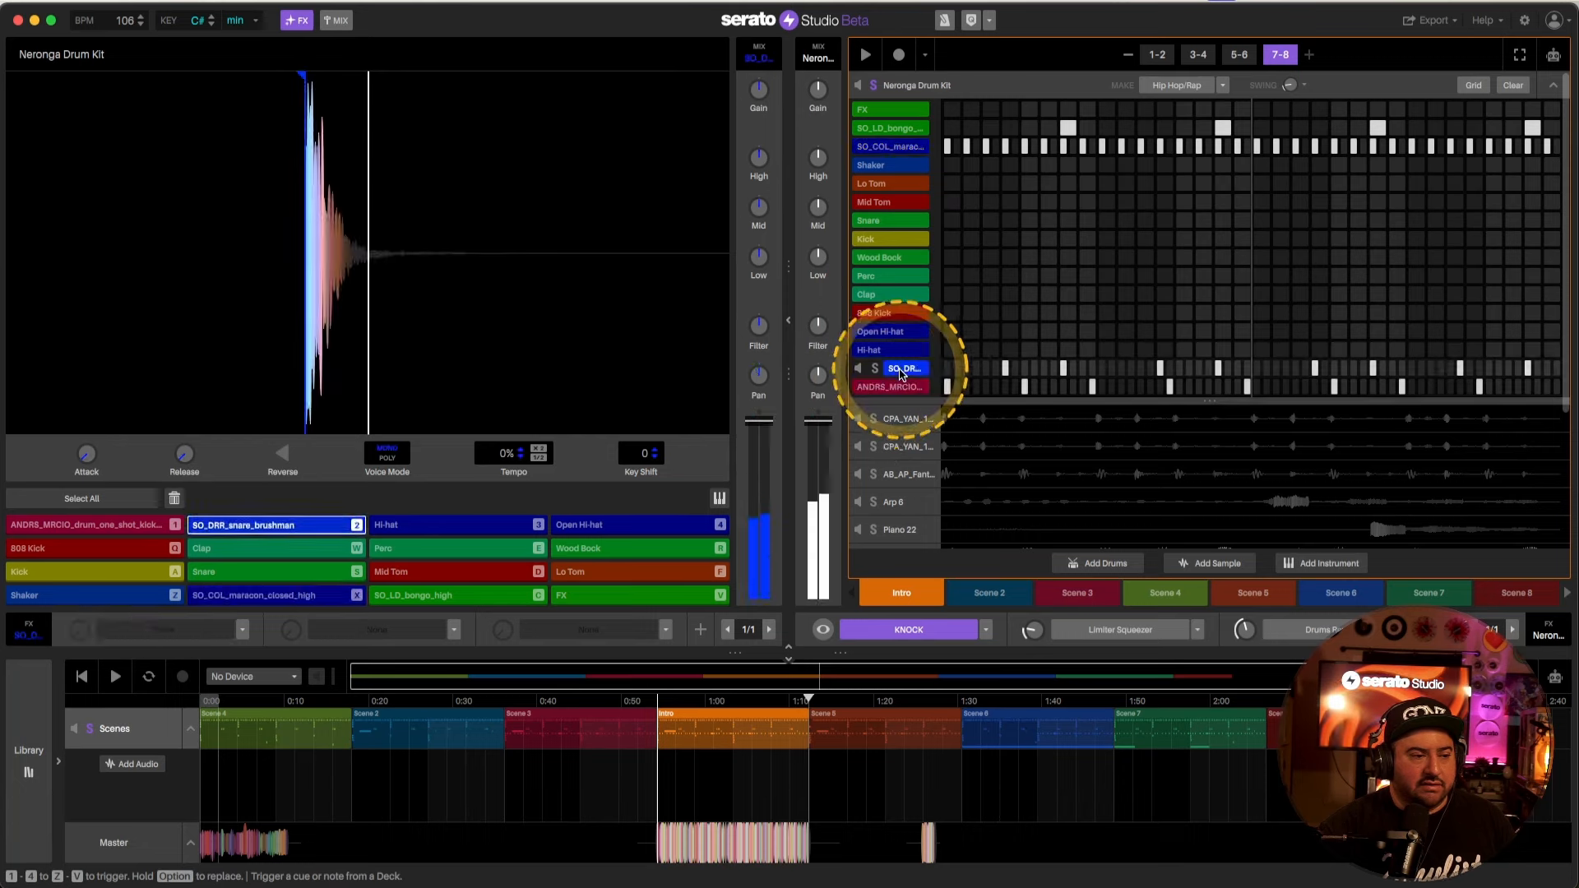
pyautogui.click(904, 387)
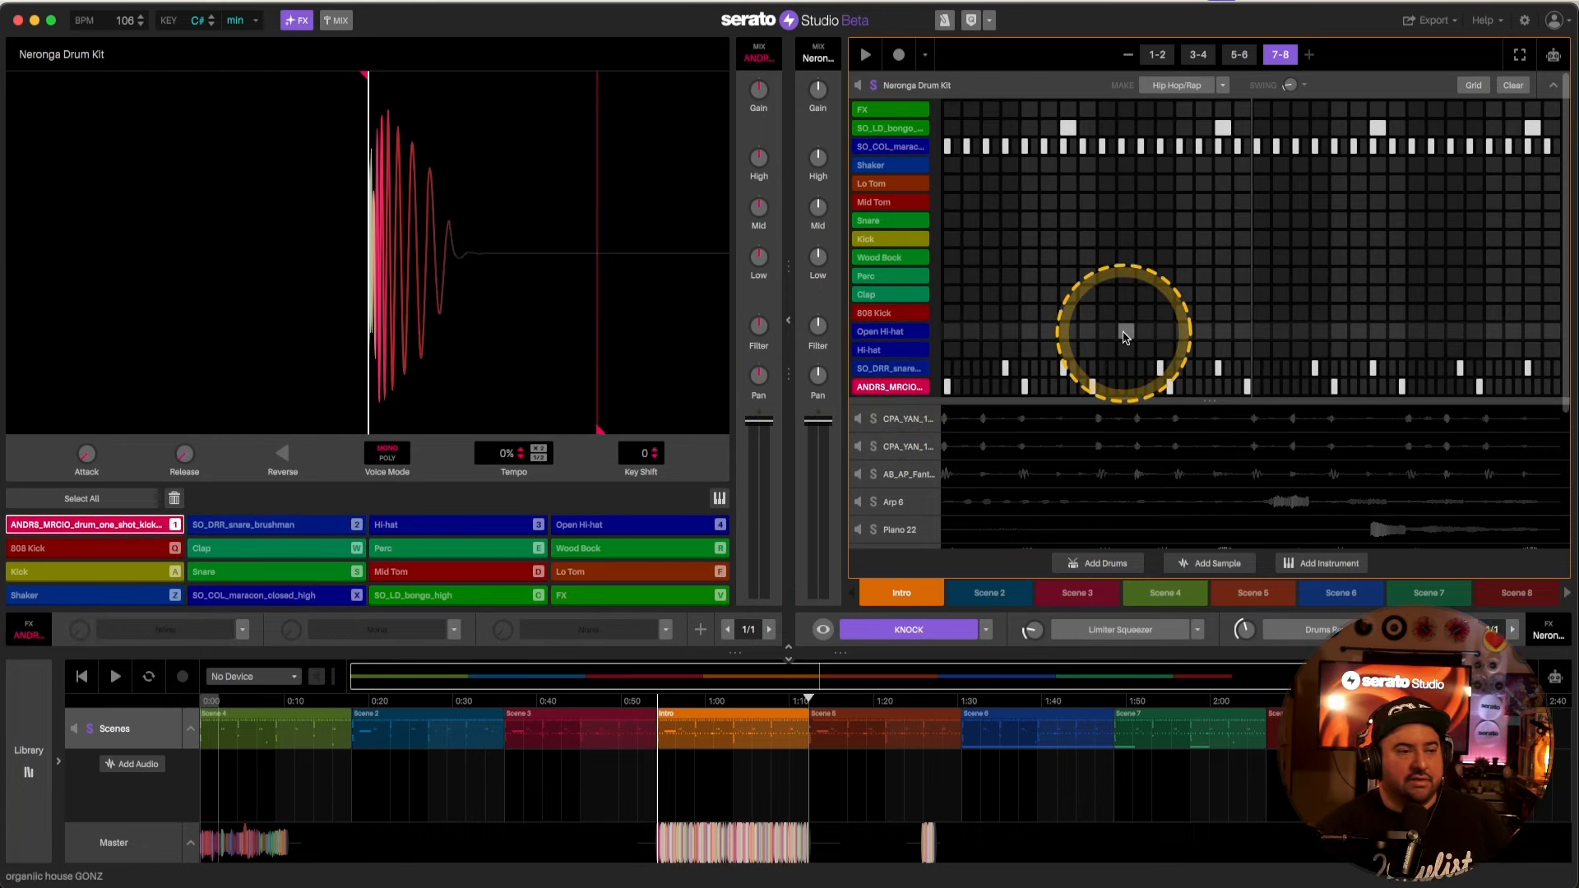
pyautogui.press('space')
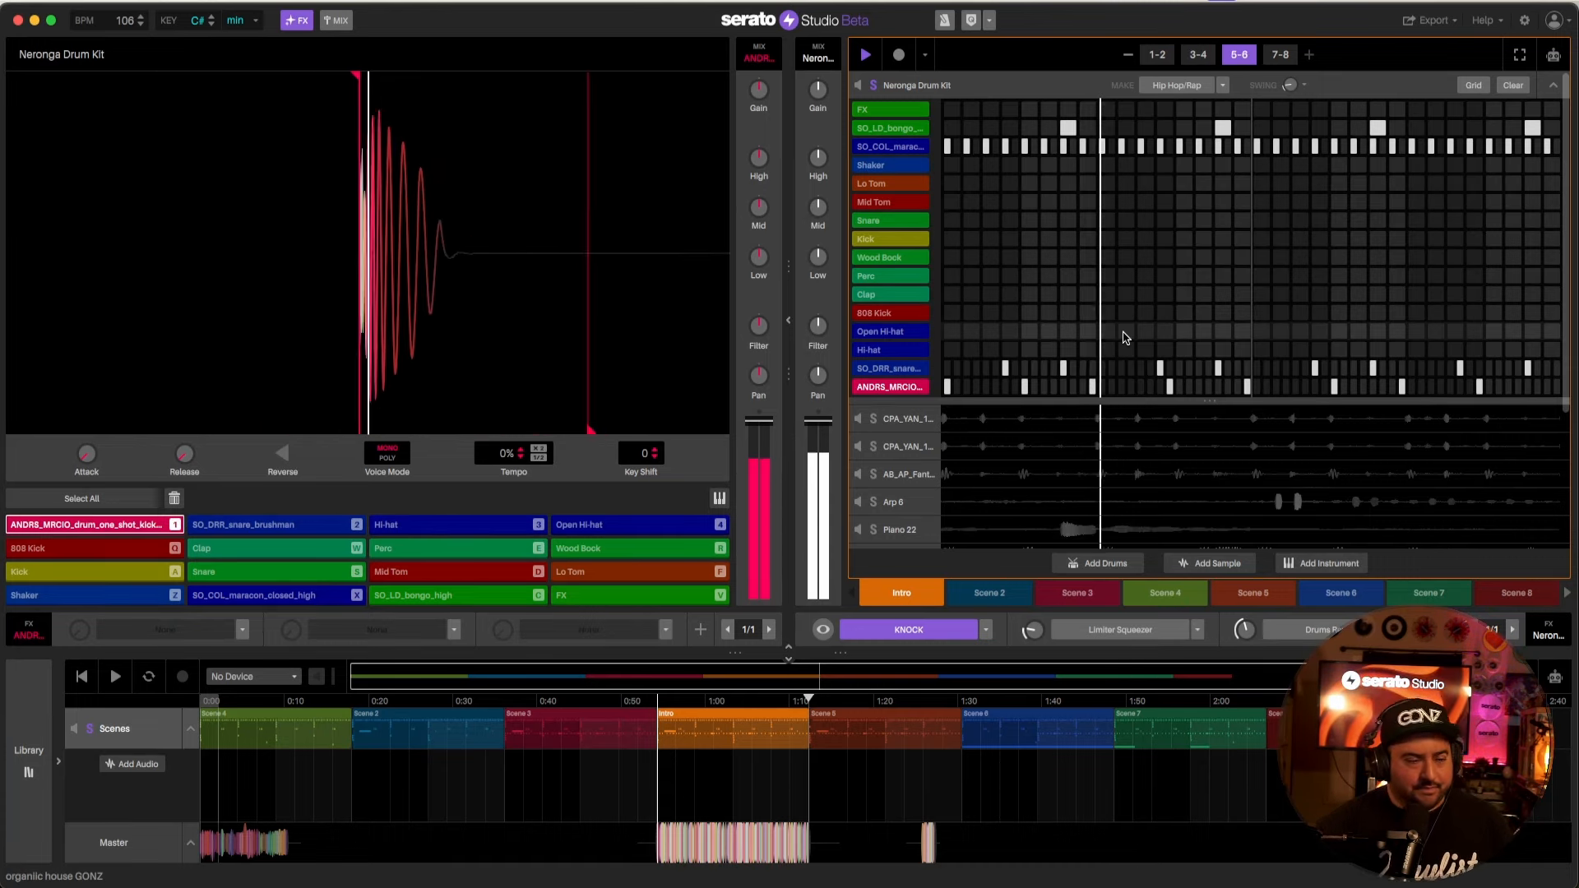
pyautogui.click(843, 200)
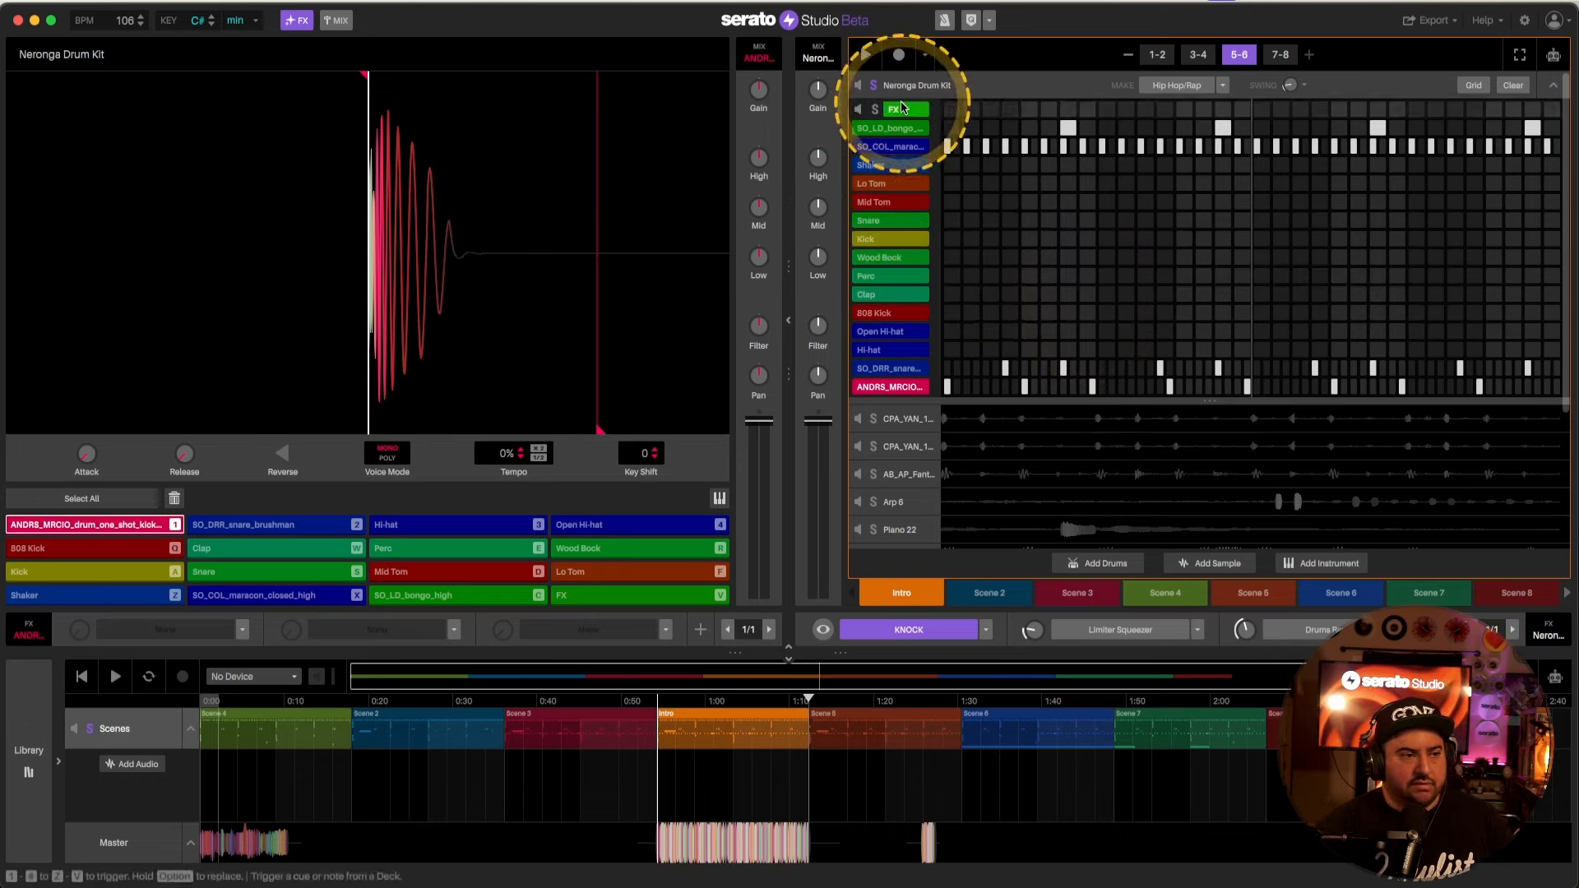
# Step: Open the first CPA_YAN_110_shaker_loop_flouncy deck below the drum kit and listen to it soloed, releasing the solo when done
pyautogui.scroll(-1, 988, 425)
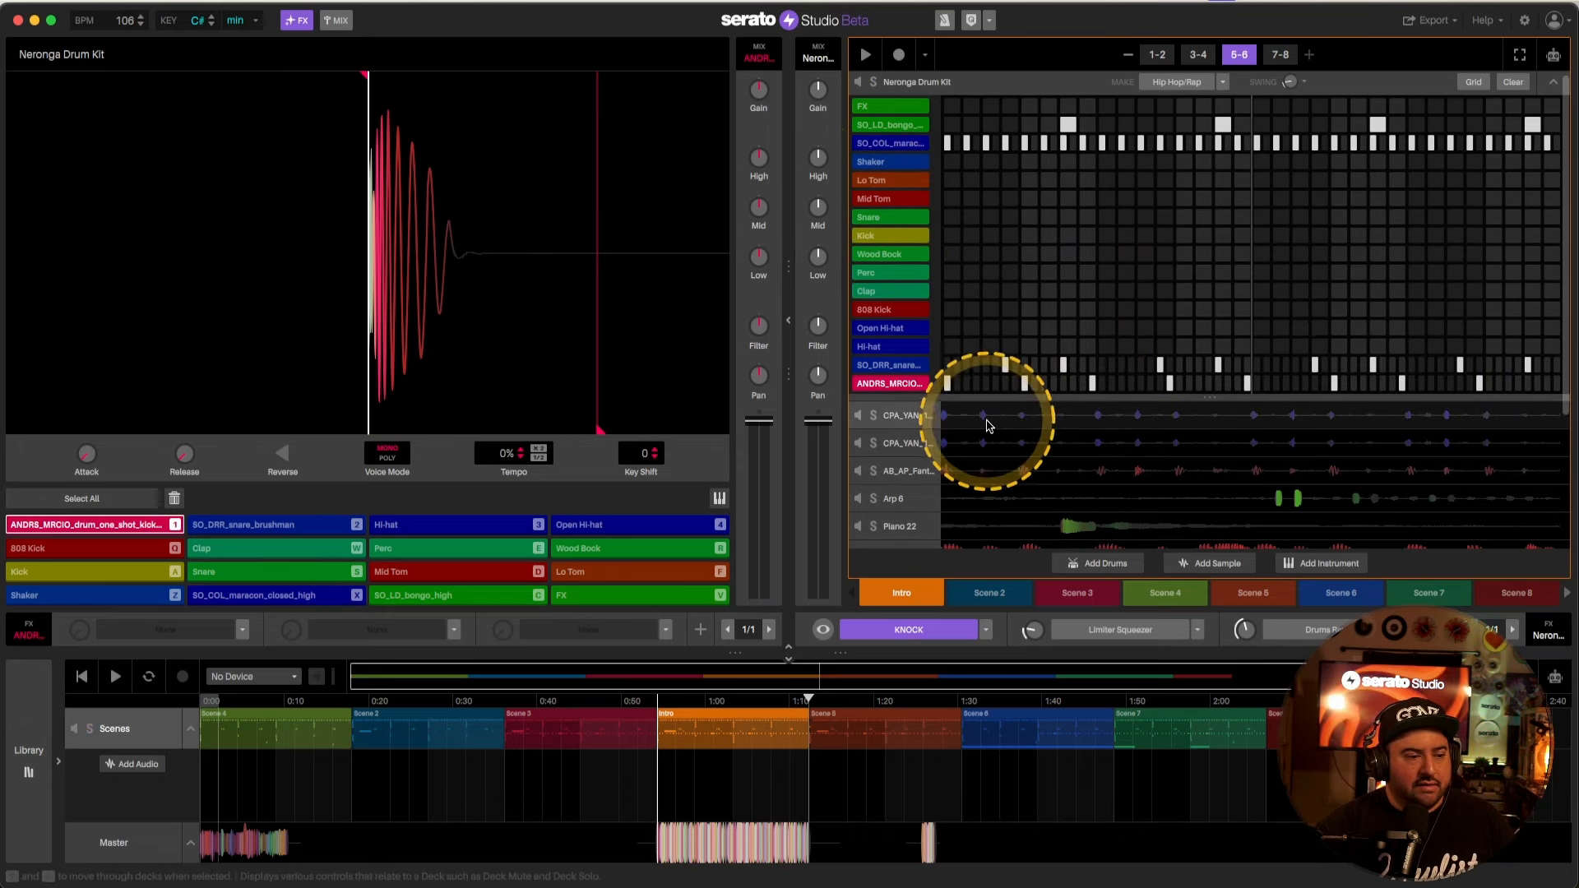
pyautogui.click(989, 425)
pyautogui.click(873, 113)
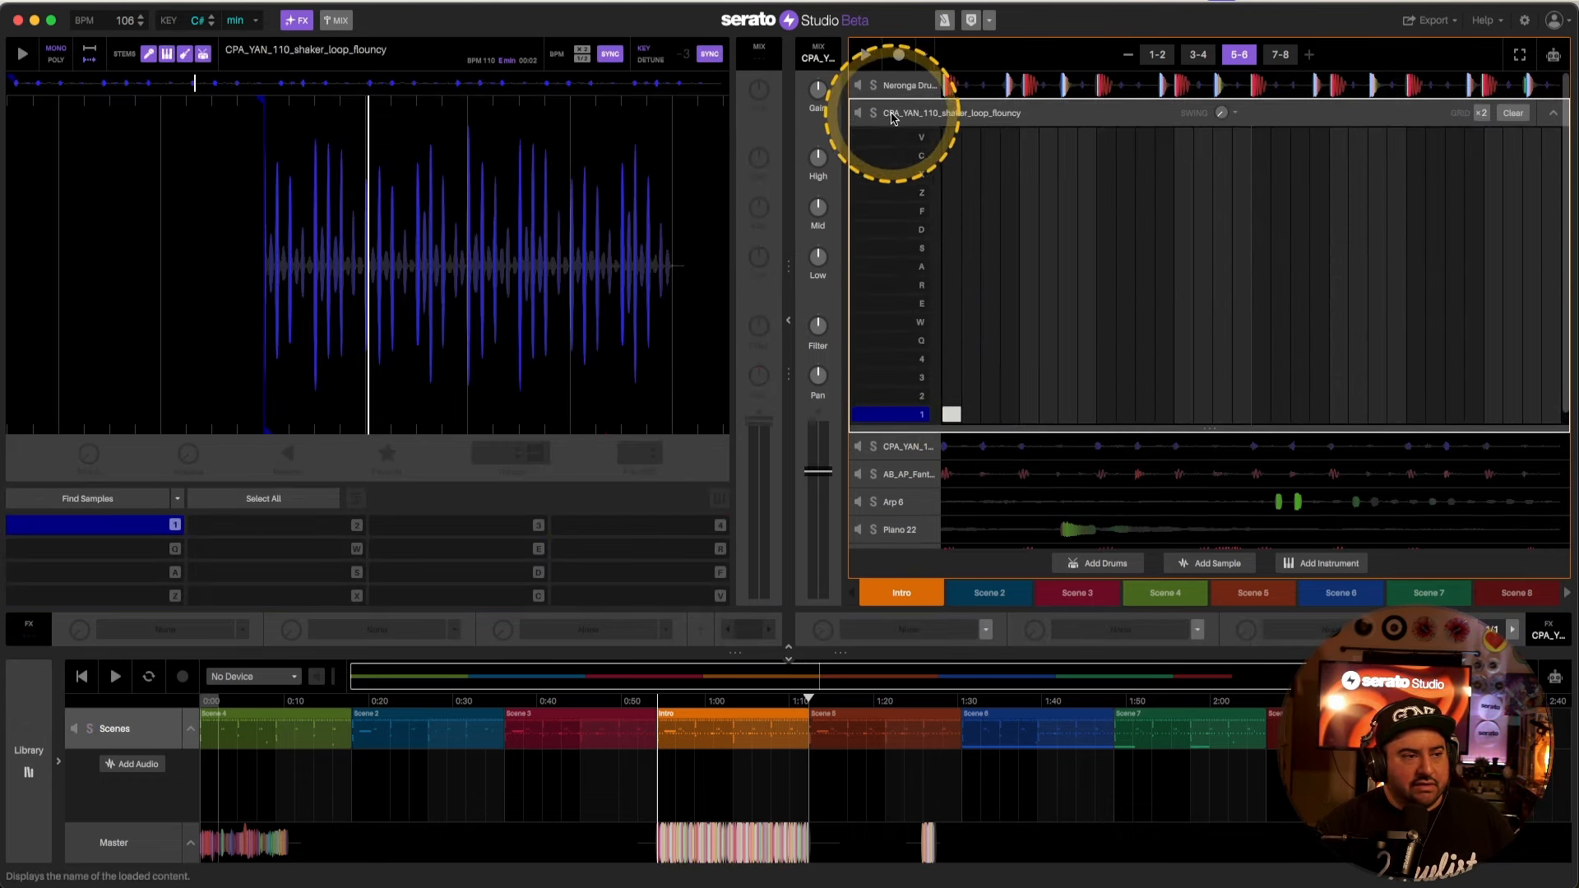
pyautogui.press('space')
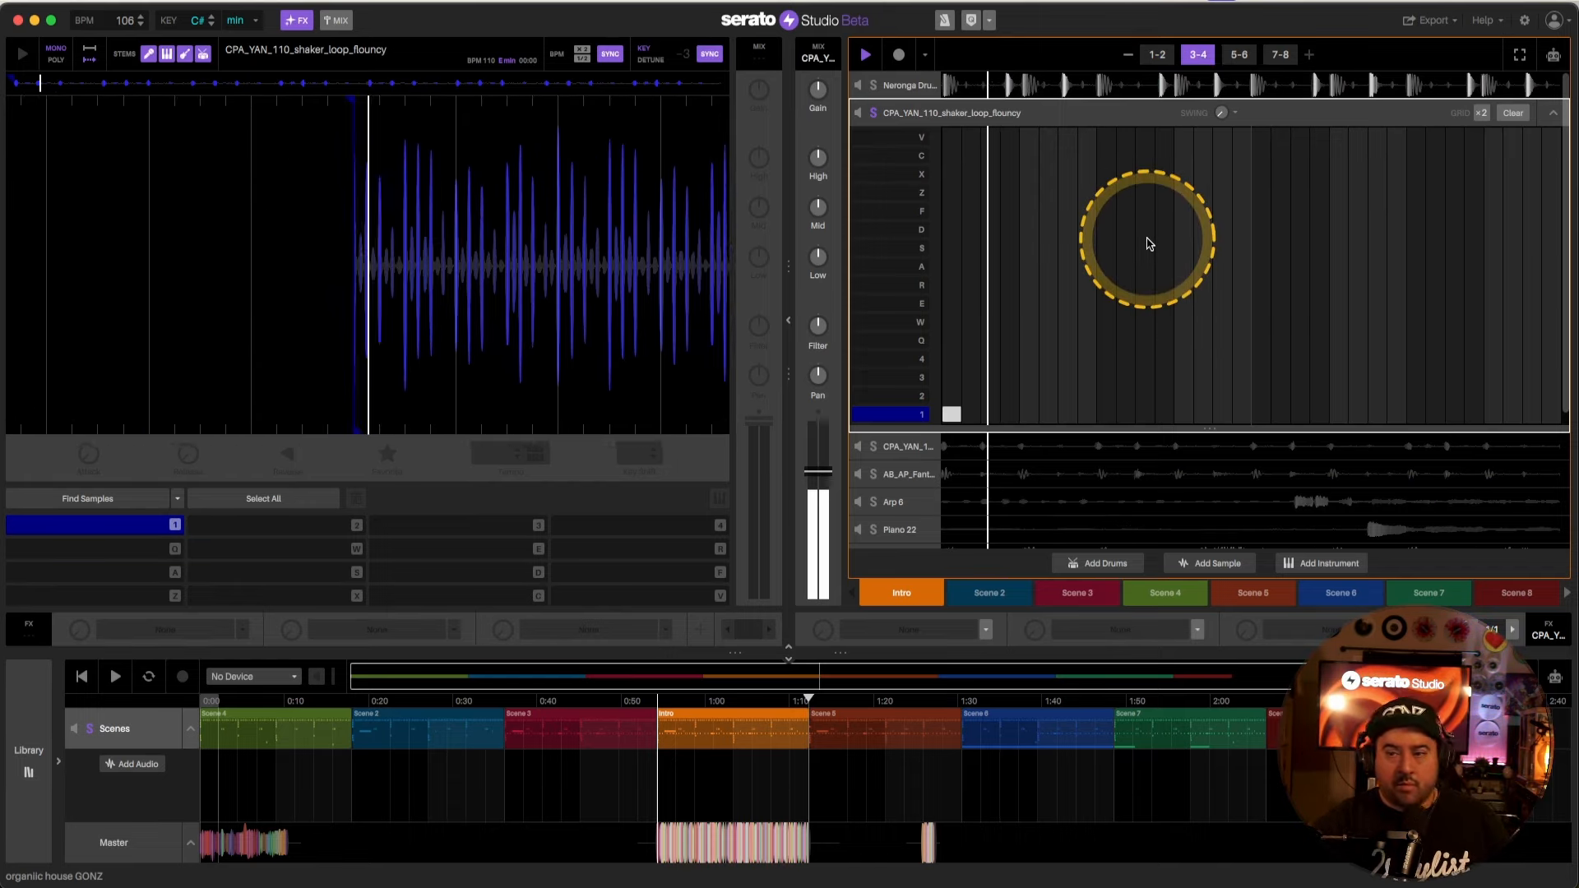
pyautogui.press('space')
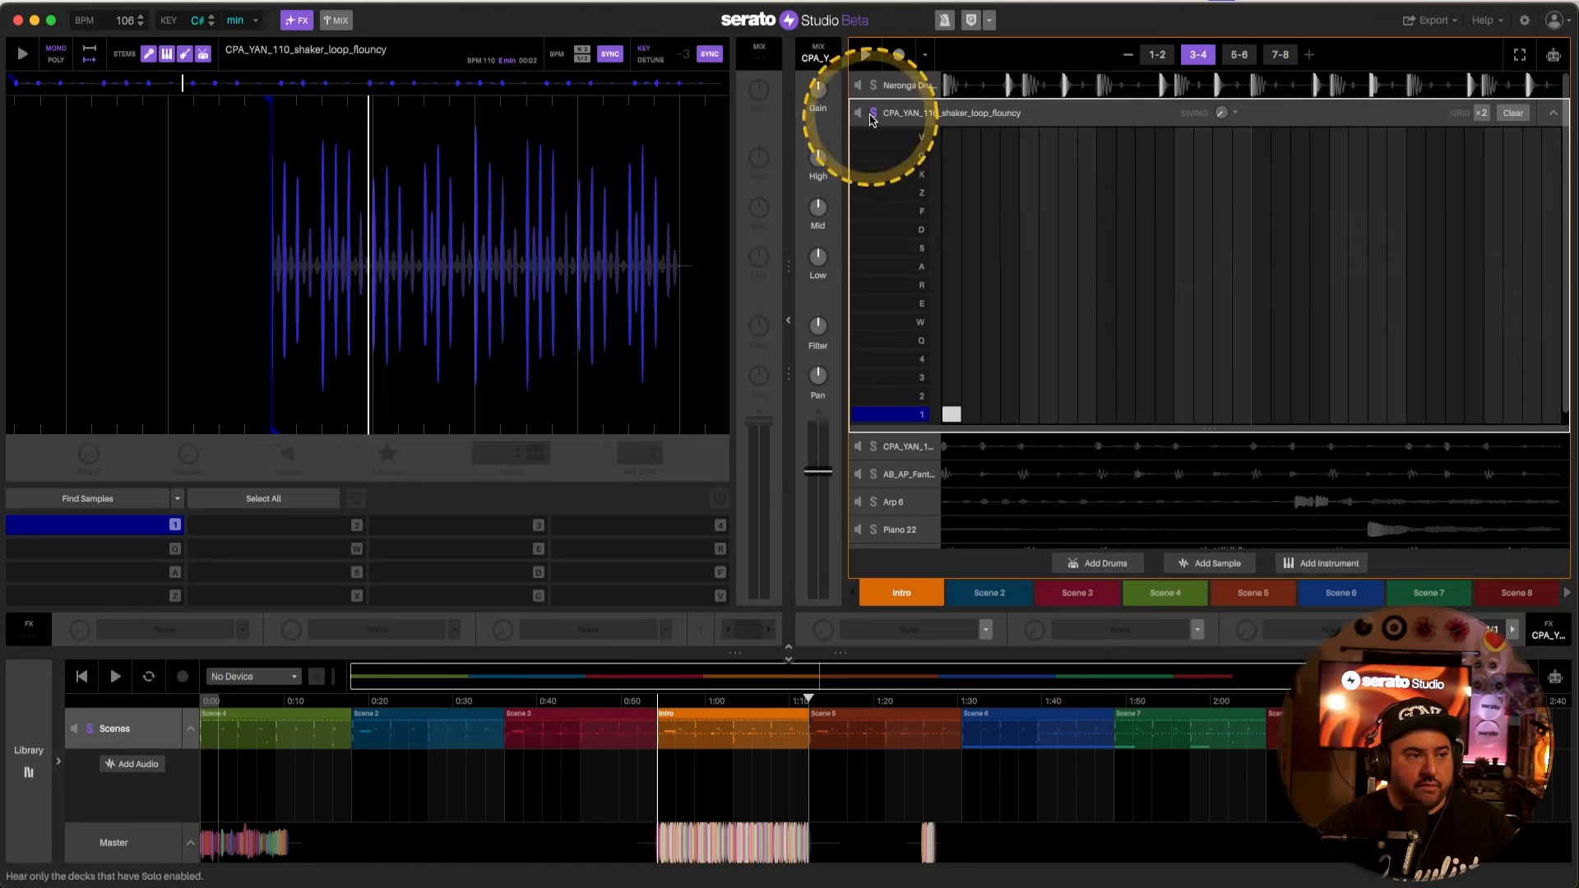
pyautogui.click(874, 113)
# Step: Open the second CPA_YAN_110 shaker loop deck and listen to it soloed, stopping playback and releasing the solo when done
pyautogui.click(989, 446)
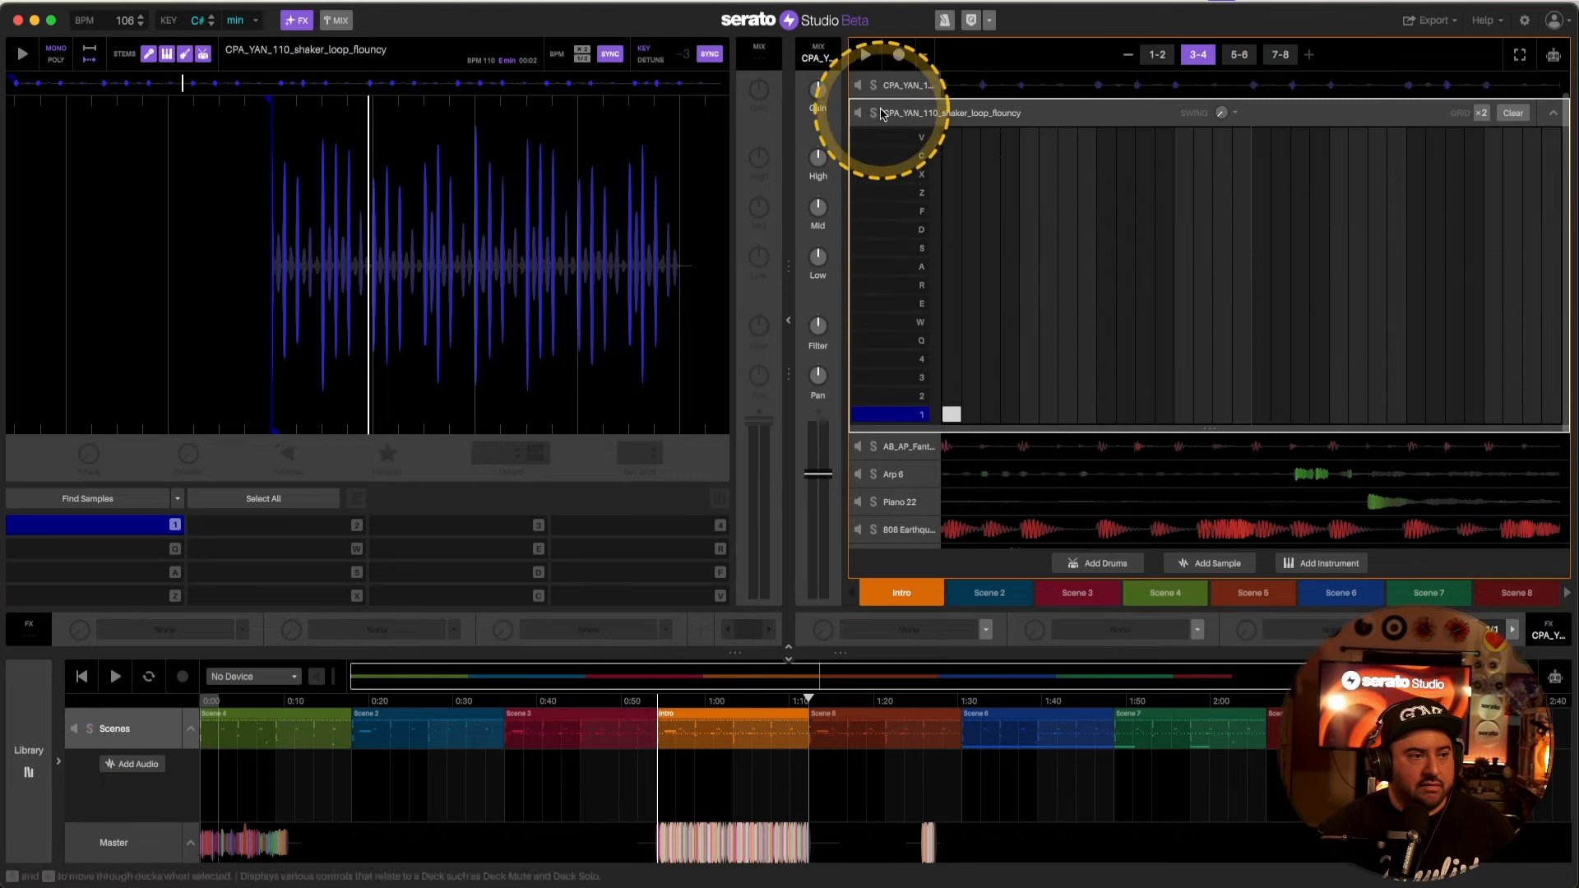
pyautogui.click(874, 113)
pyautogui.press('space')
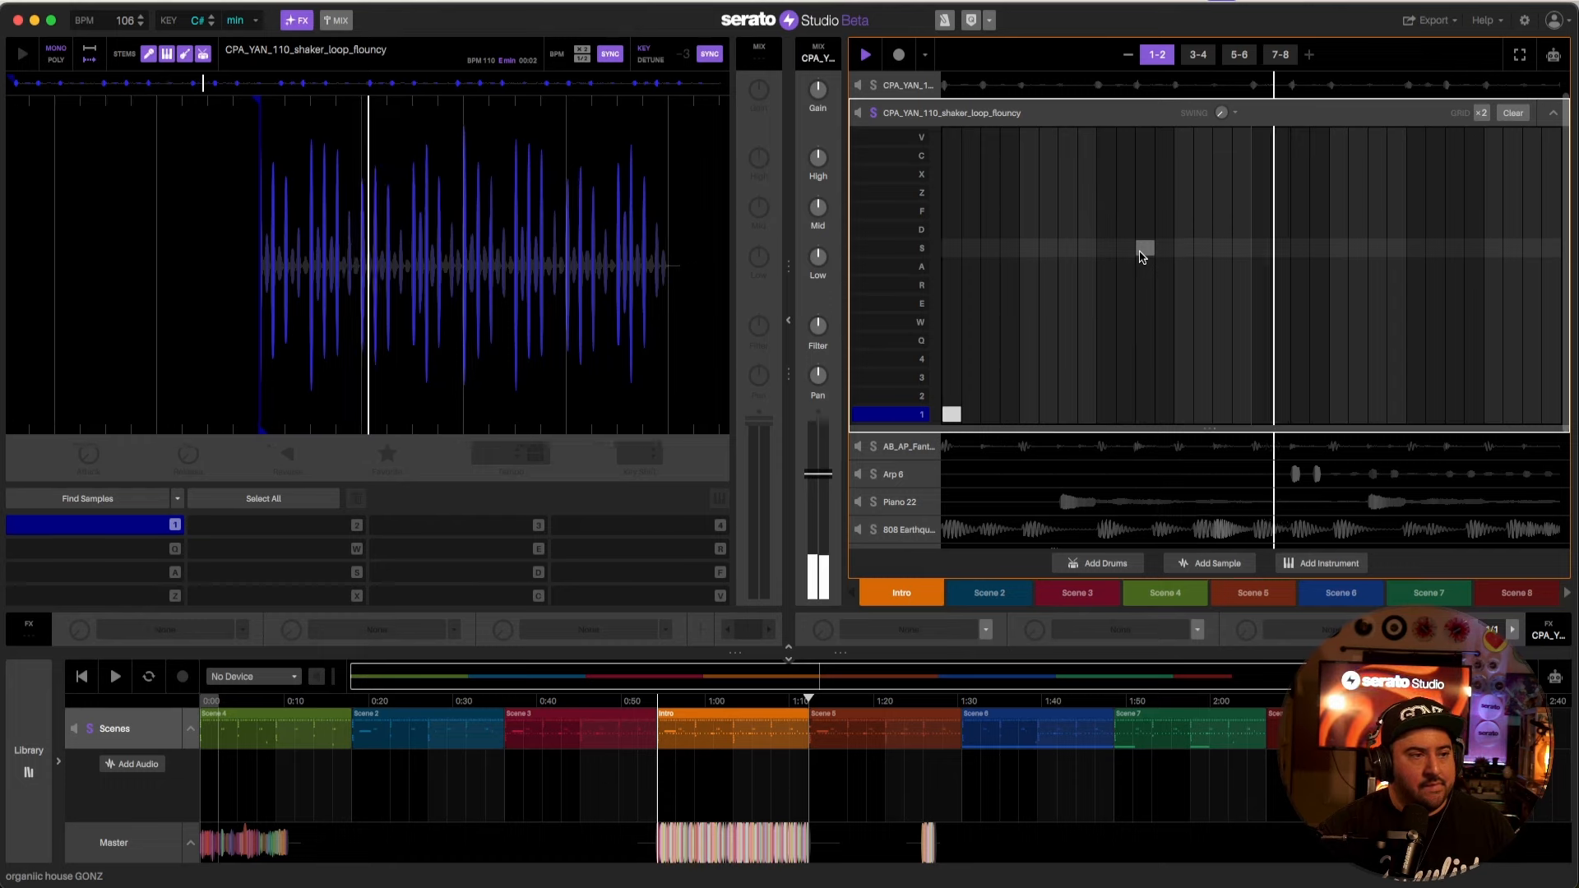
pyautogui.click(1094, 251)
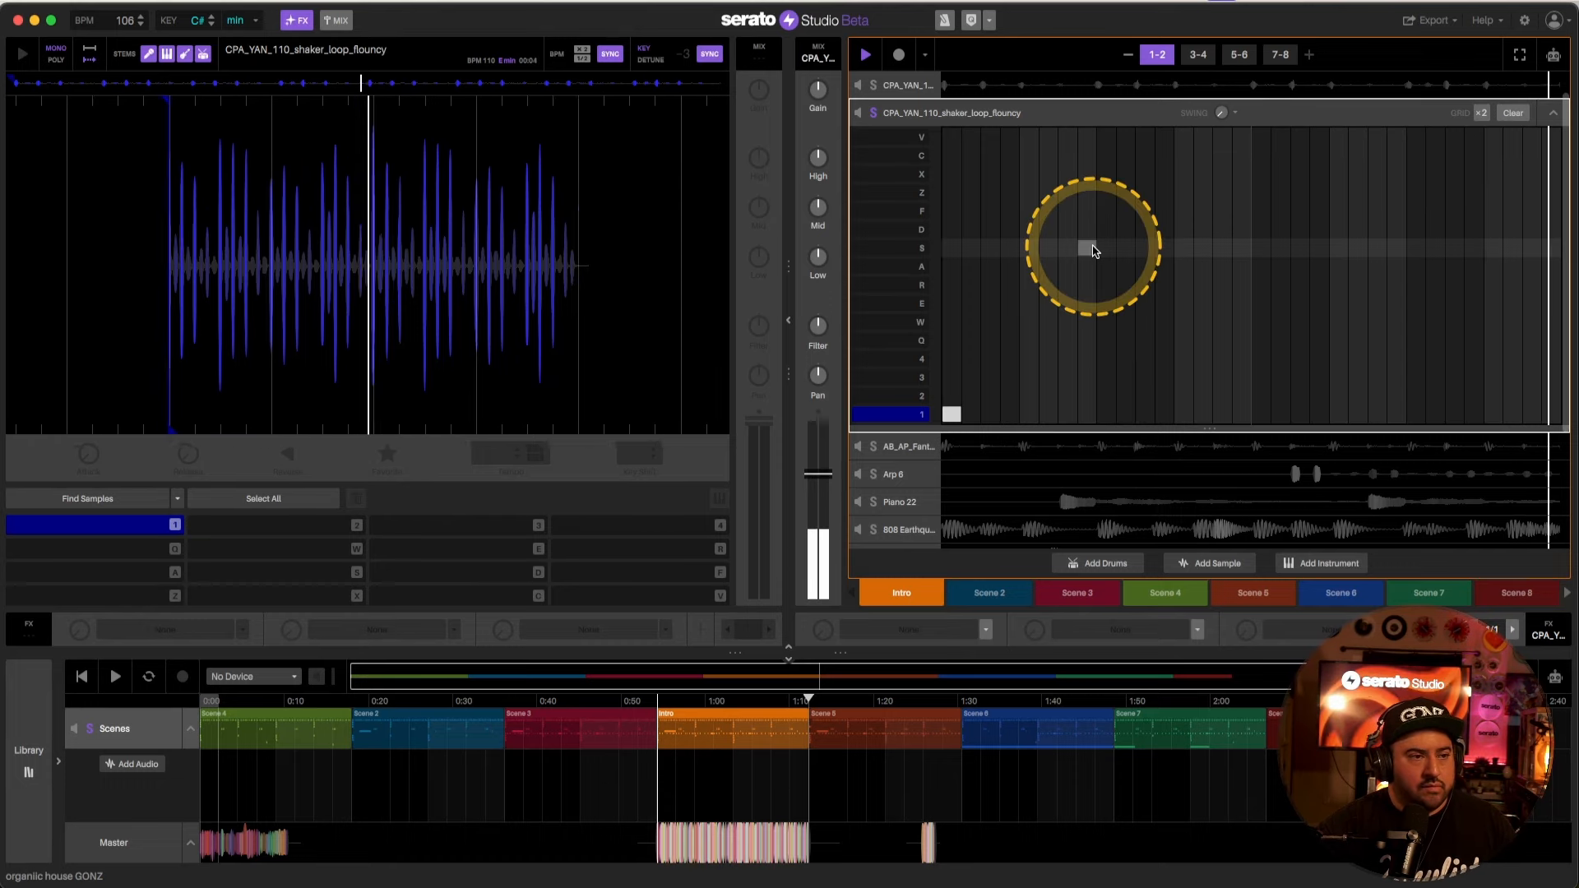
pyautogui.click(872, 115)
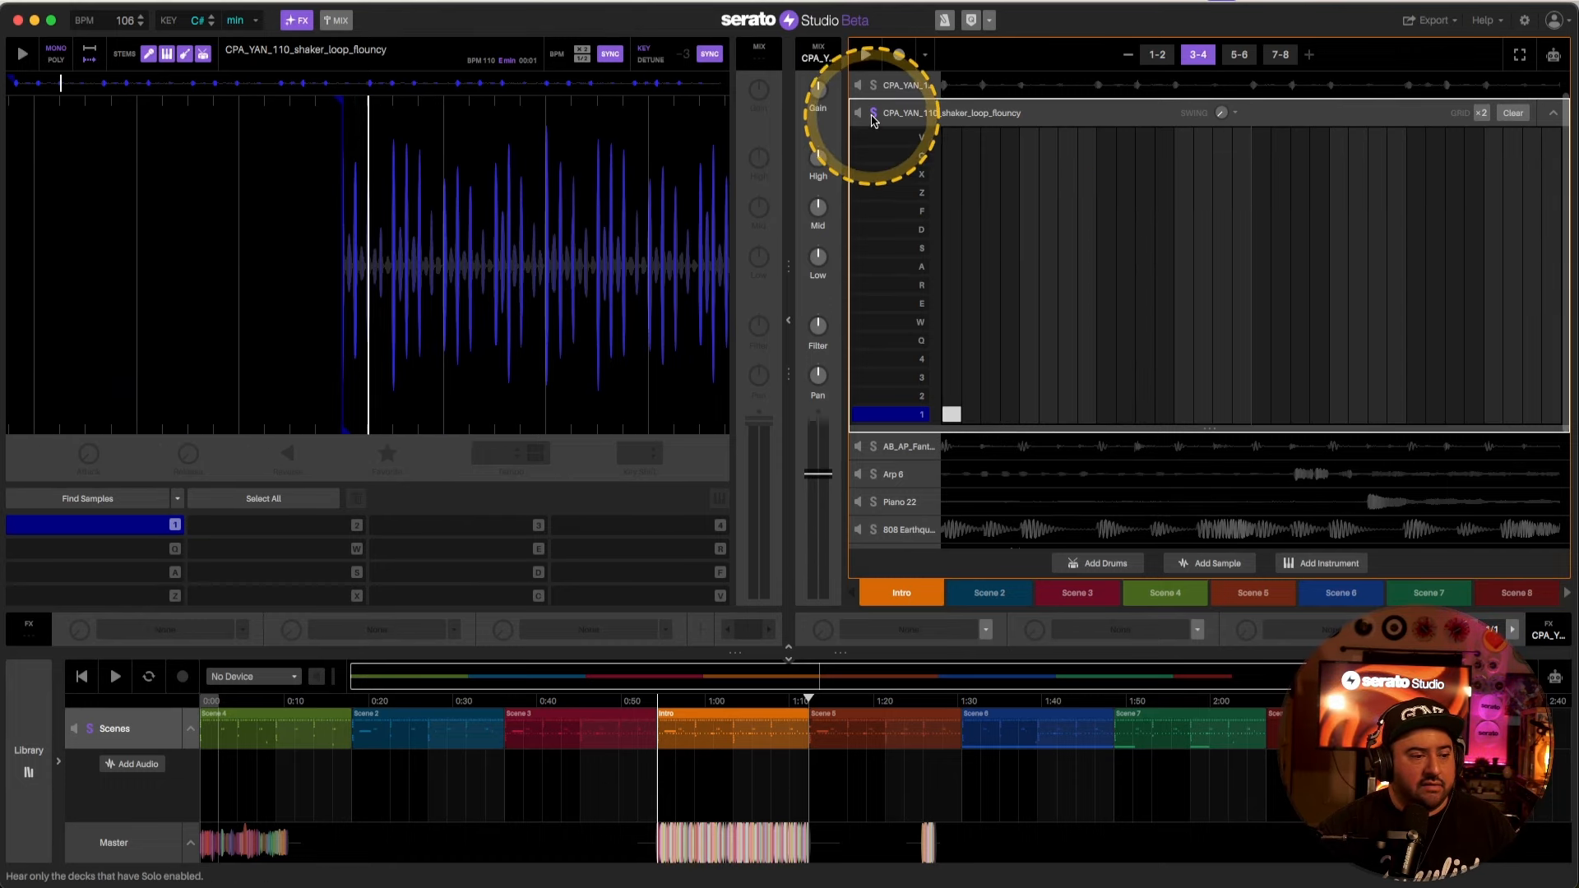
pyautogui.click(872, 120)
# Step: Open the OSS_LS1_98_PERCUSSION_LOOP_ISLAND_DANCEHALL_MASSIVE deck and listen to it soloed
pyautogui.scroll(-5, 954, 460)
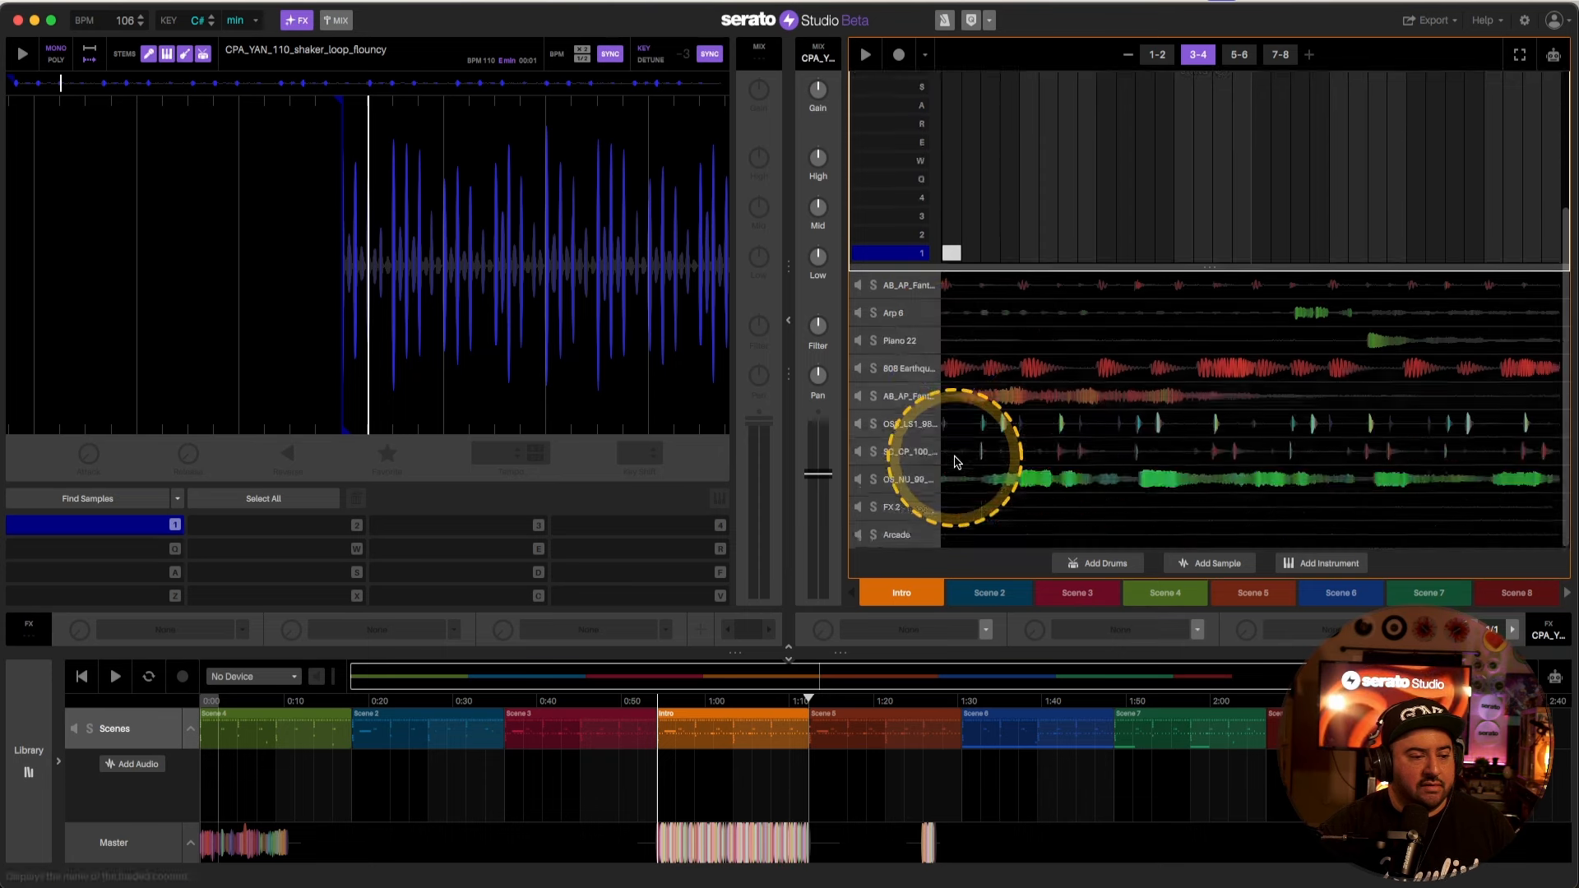
pyautogui.click(954, 424)
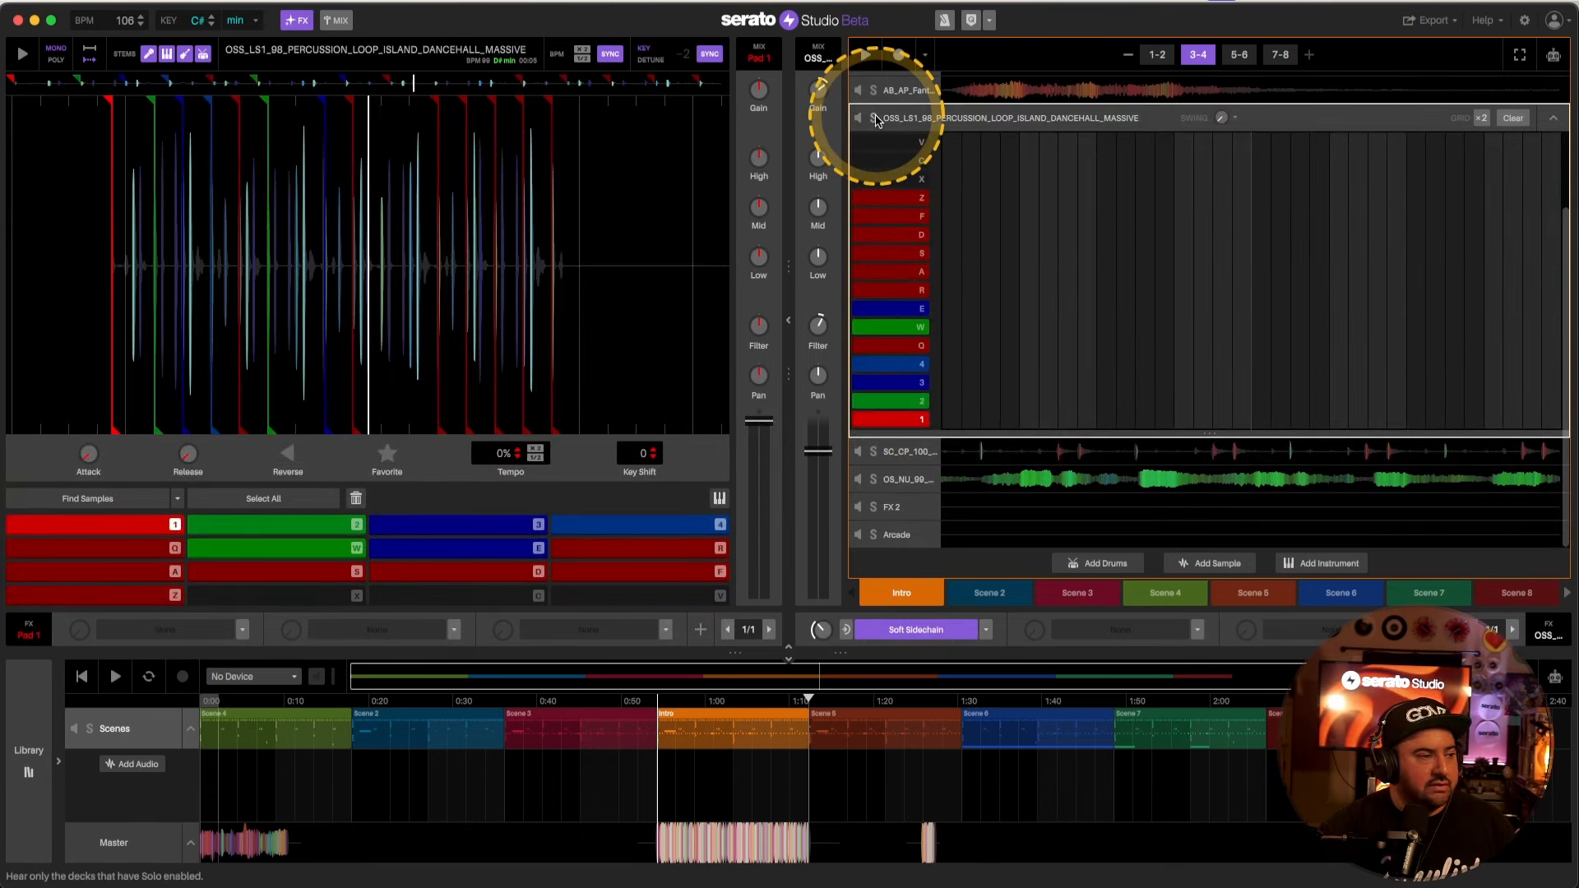
pyautogui.press('space')
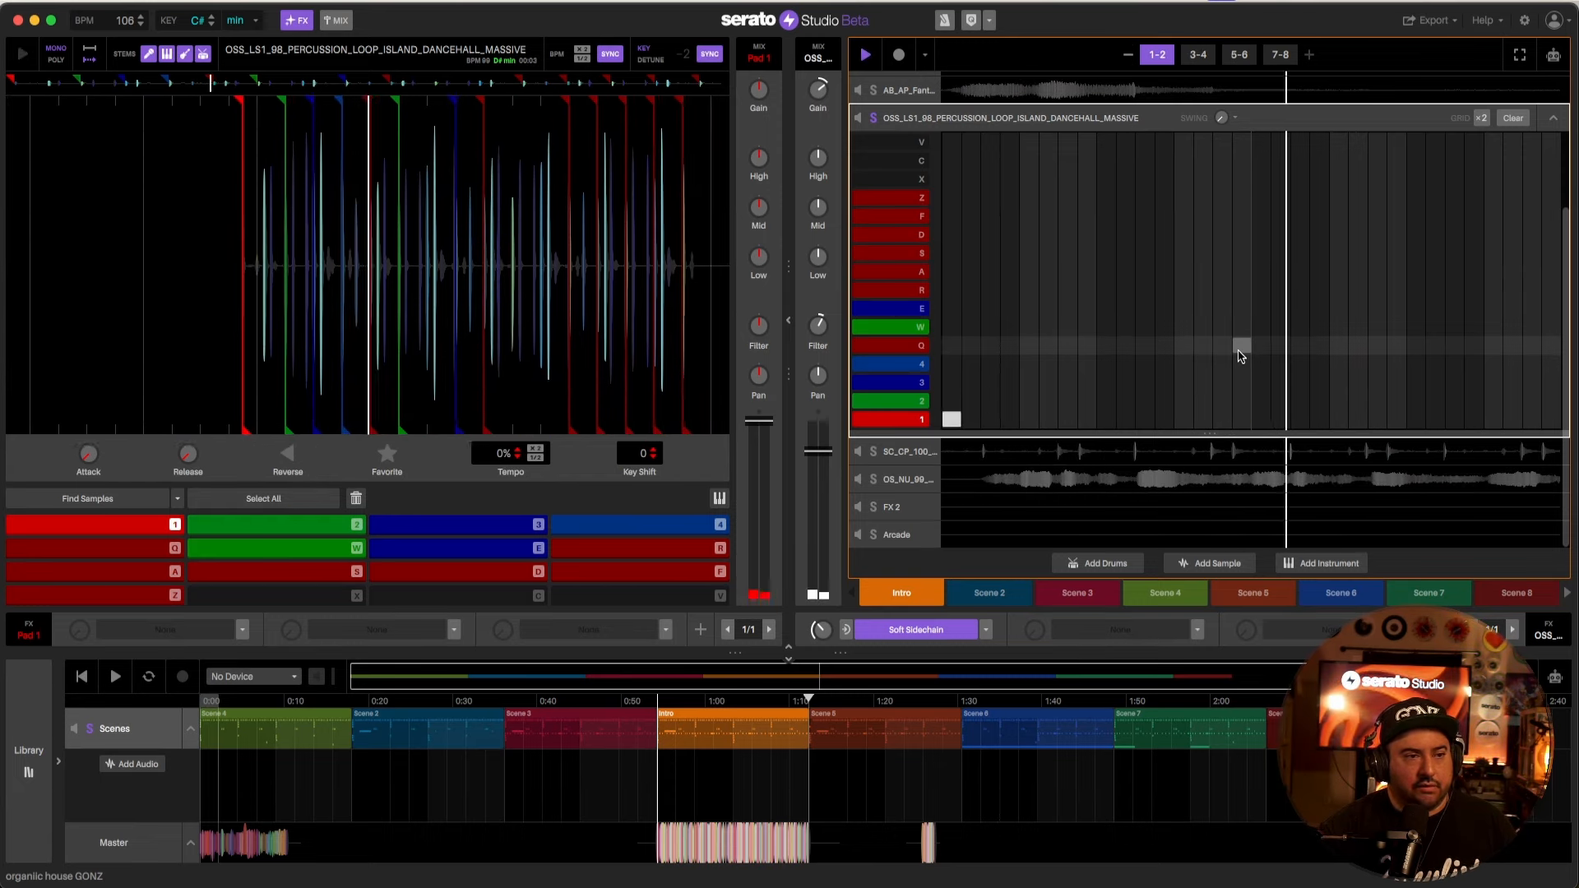
pyautogui.click(1241, 357)
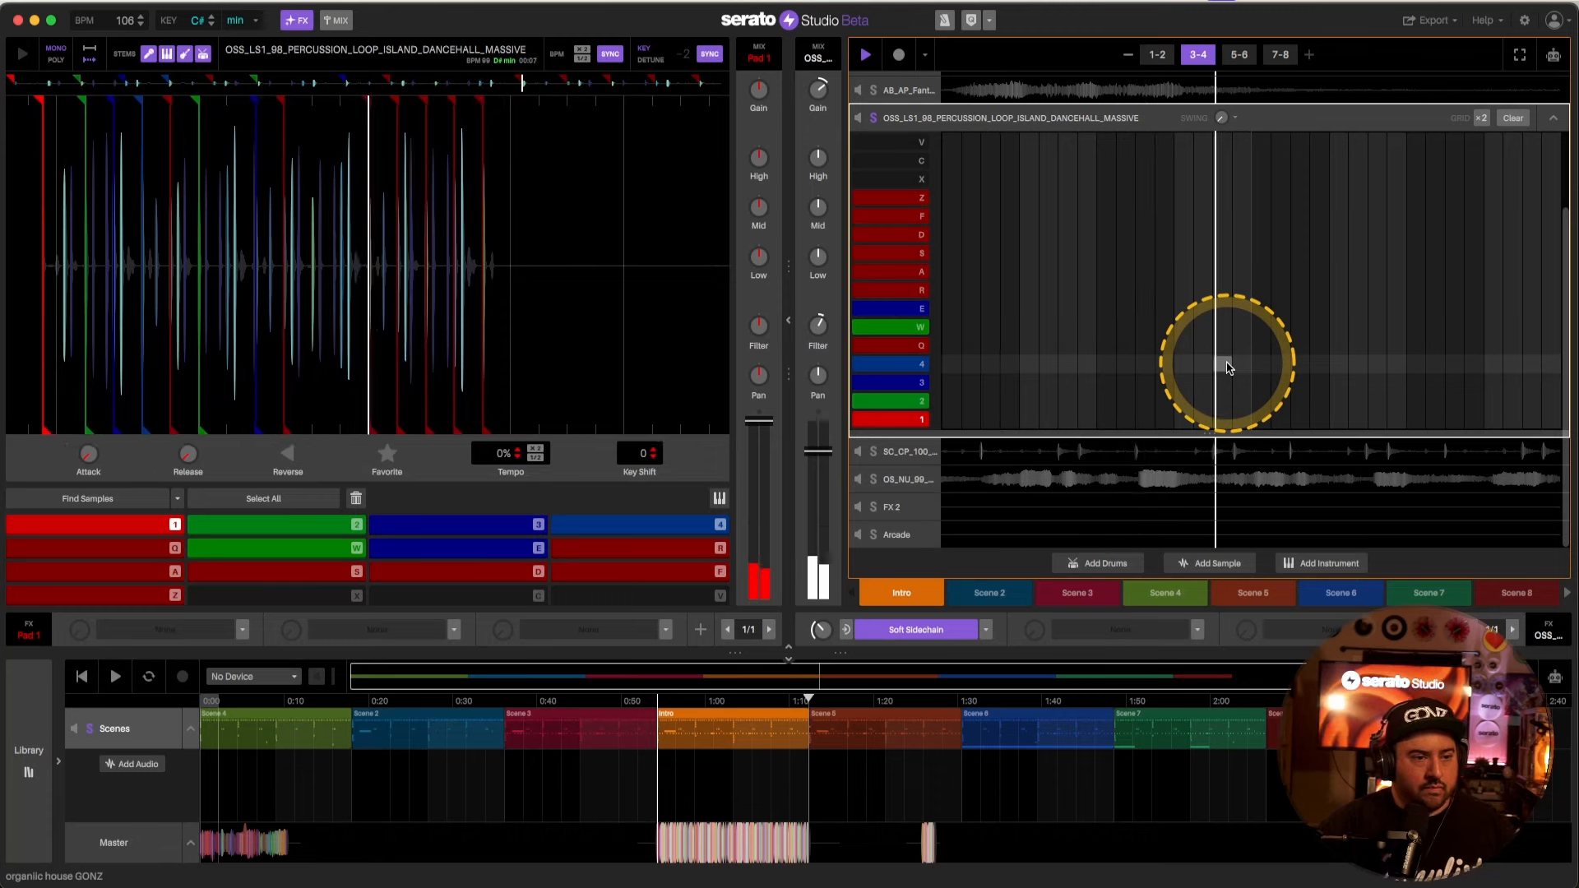
pyautogui.press('space')
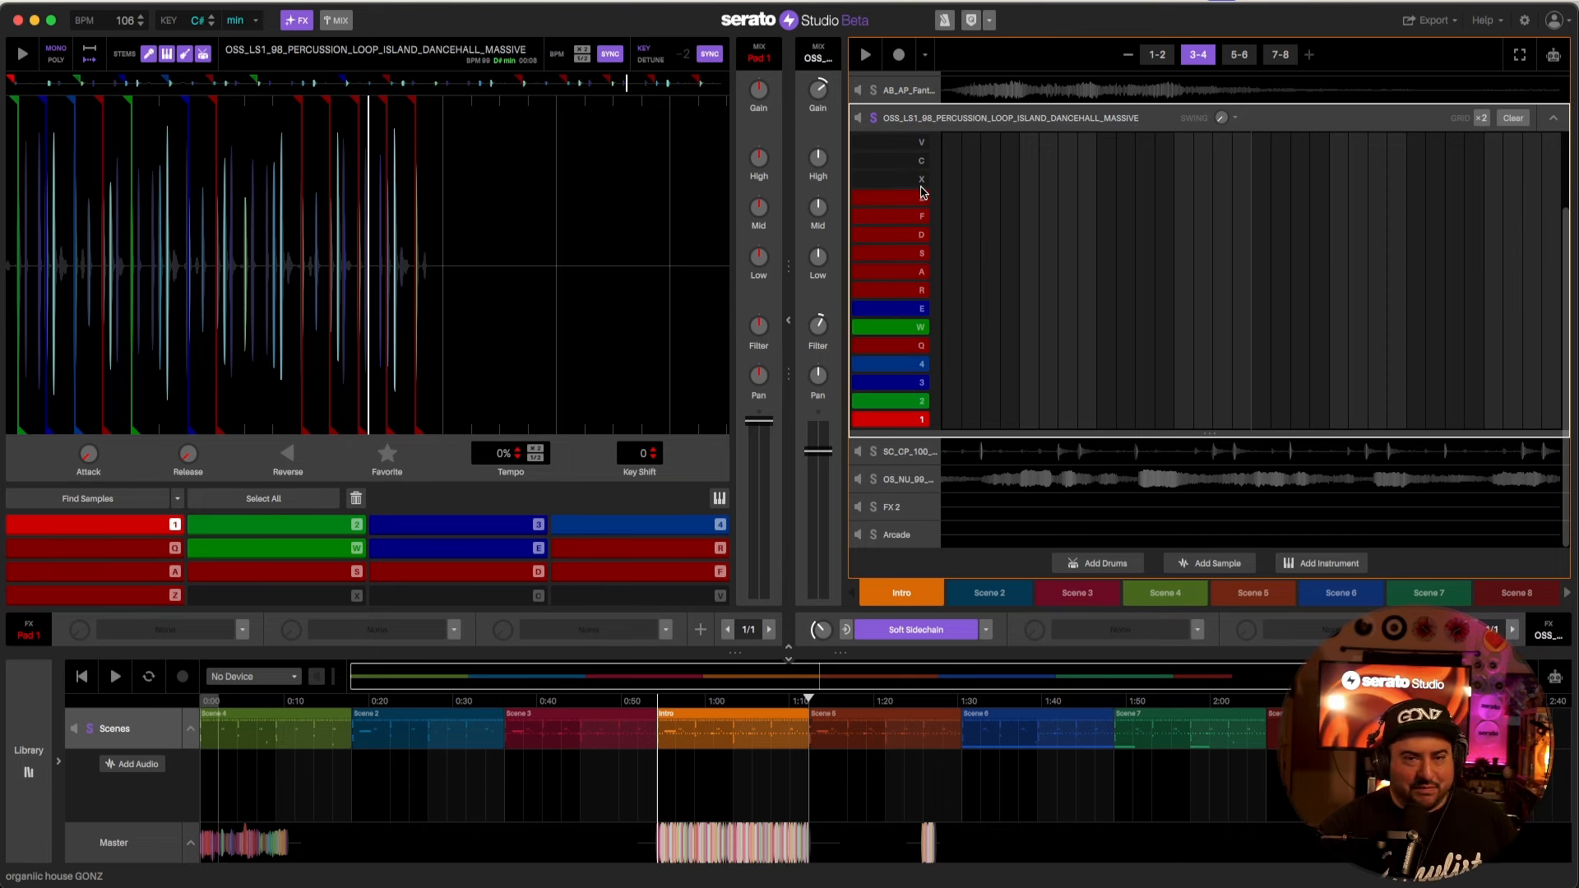
# Step: Move the solo to the SC_CP_100_conga_quinto_como_fue deck, listen to it and open the deck
pyautogui.click(866, 54)
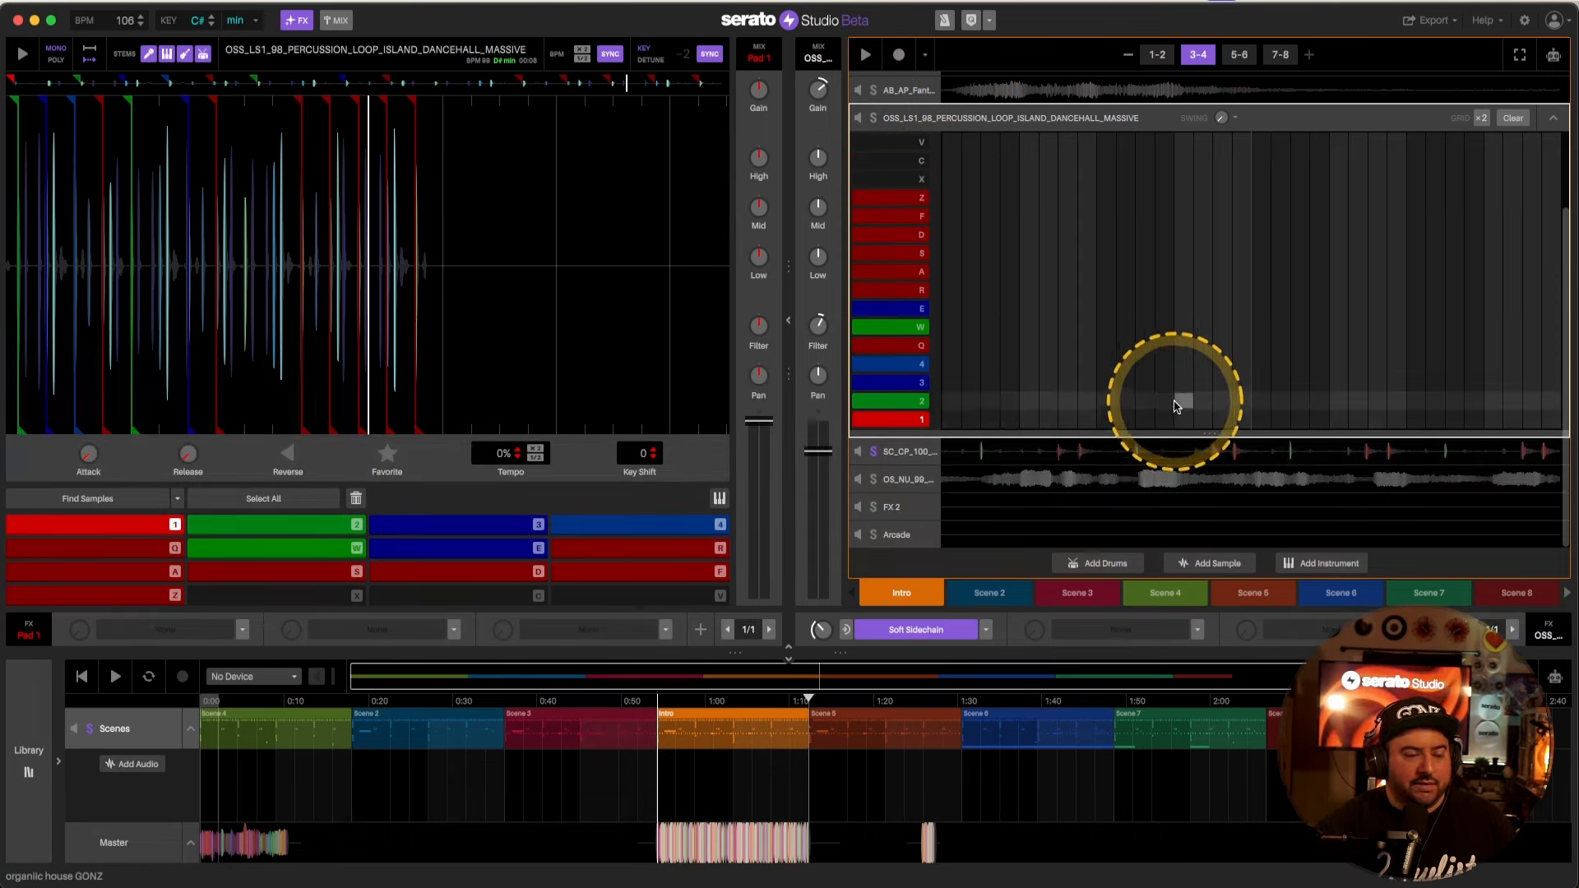
pyautogui.press('space')
pyautogui.click(1049, 452)
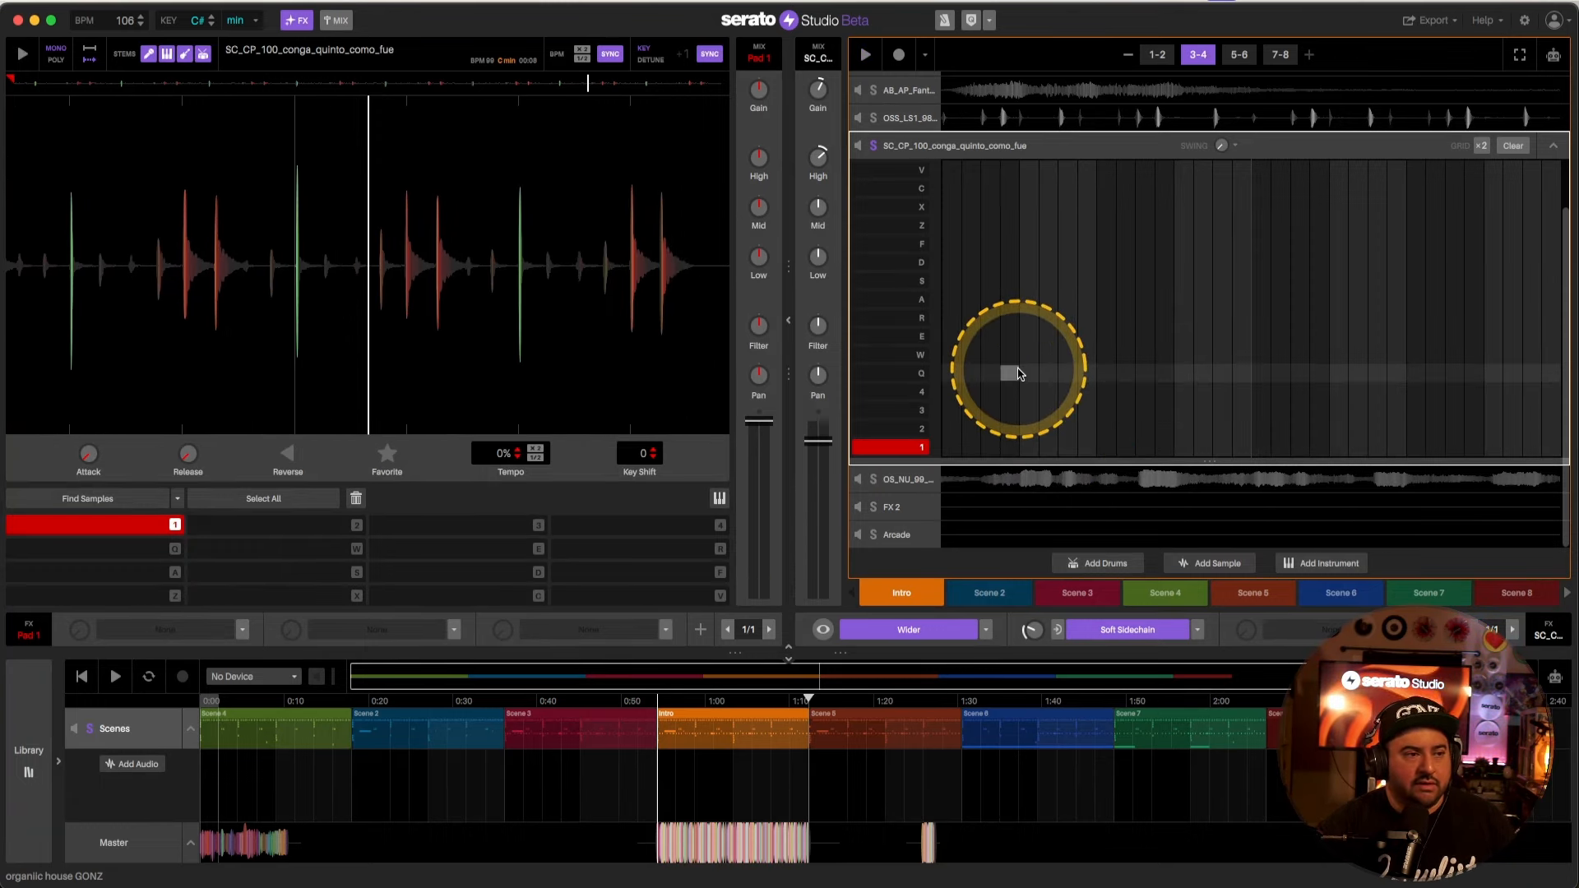
# Step: Solo the OSS_LS1_98 percussion loop deck together with the already soloed conga loop
pyautogui.scroll(5, 1020, 374)
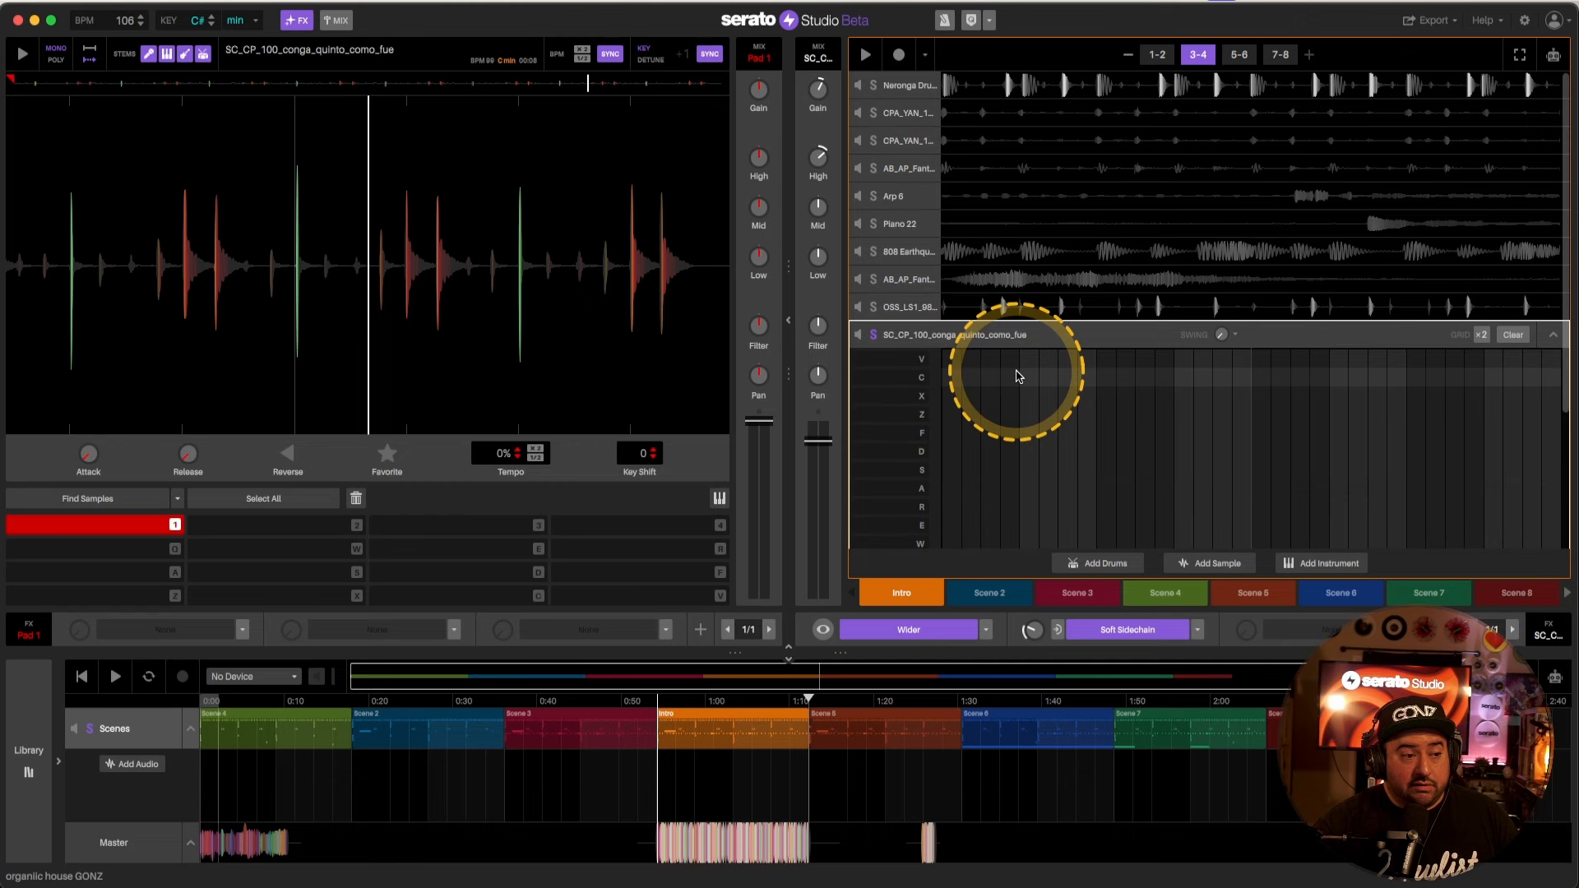
pyautogui.click(874, 309)
pyautogui.click(874, 308)
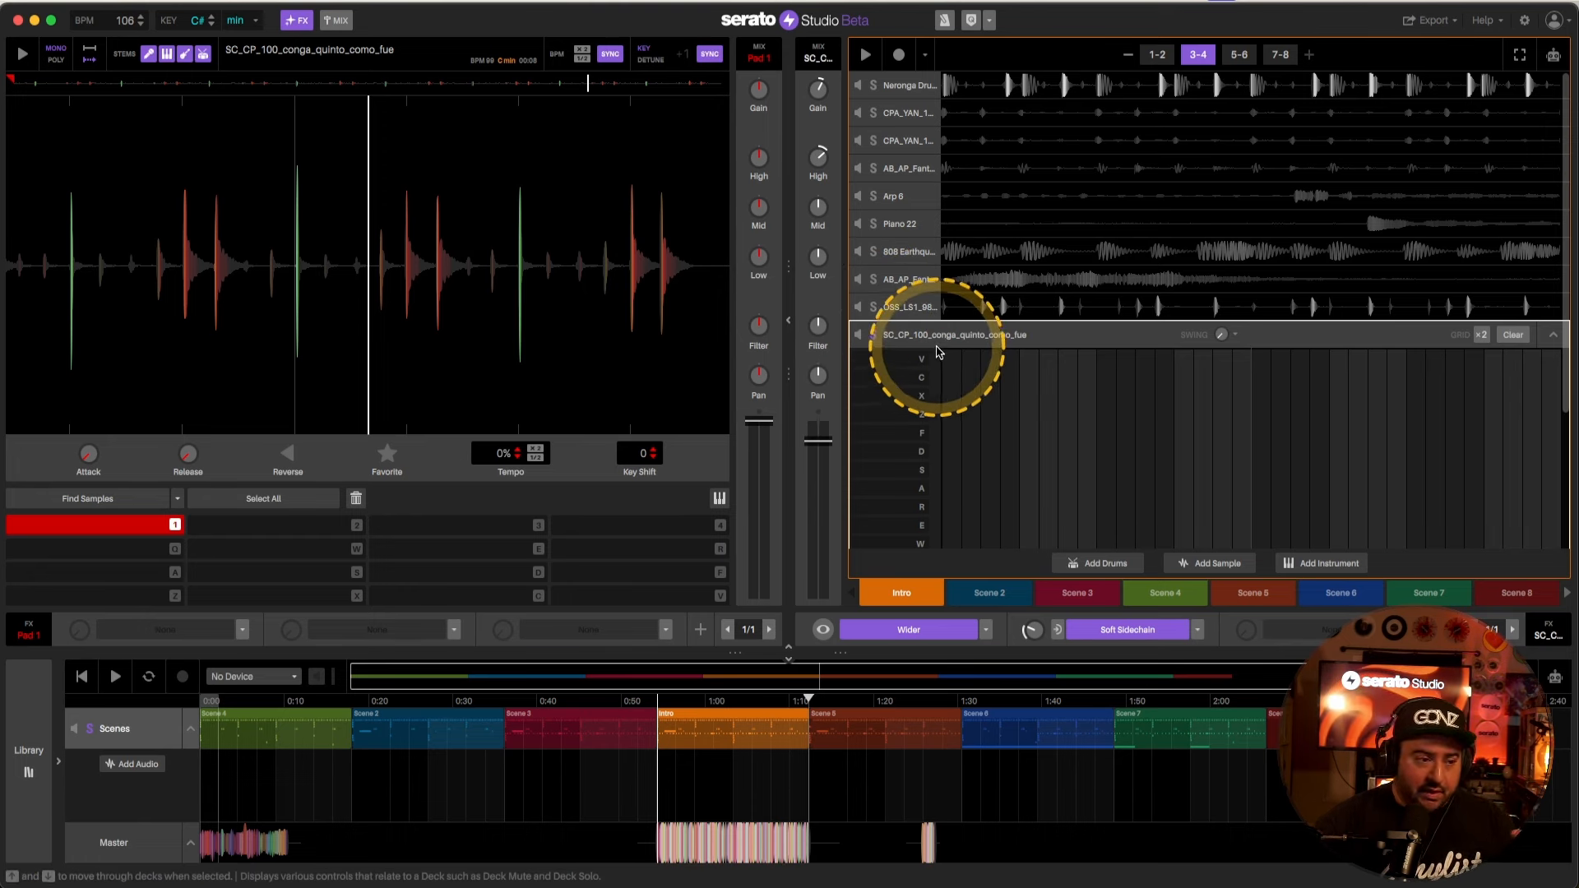
pyautogui.click(874, 308)
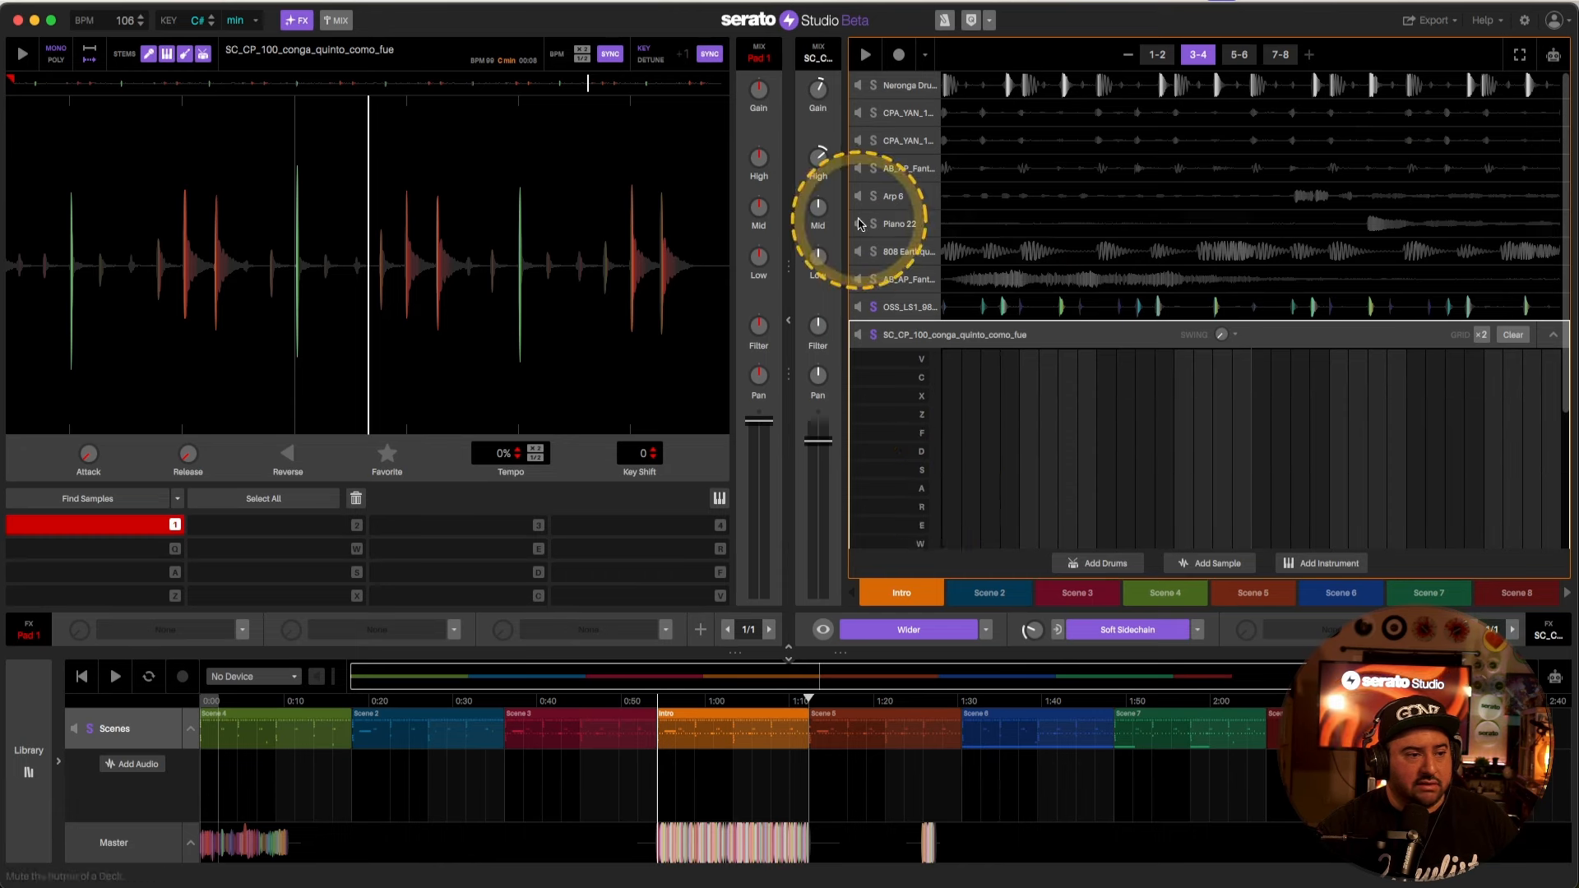
# Step: Solo both CPA_YAN_110 shaker decks and the Neronga drum deck alongside the soloed percussion loops, listen to them together and release the solos
pyautogui.click(874, 141)
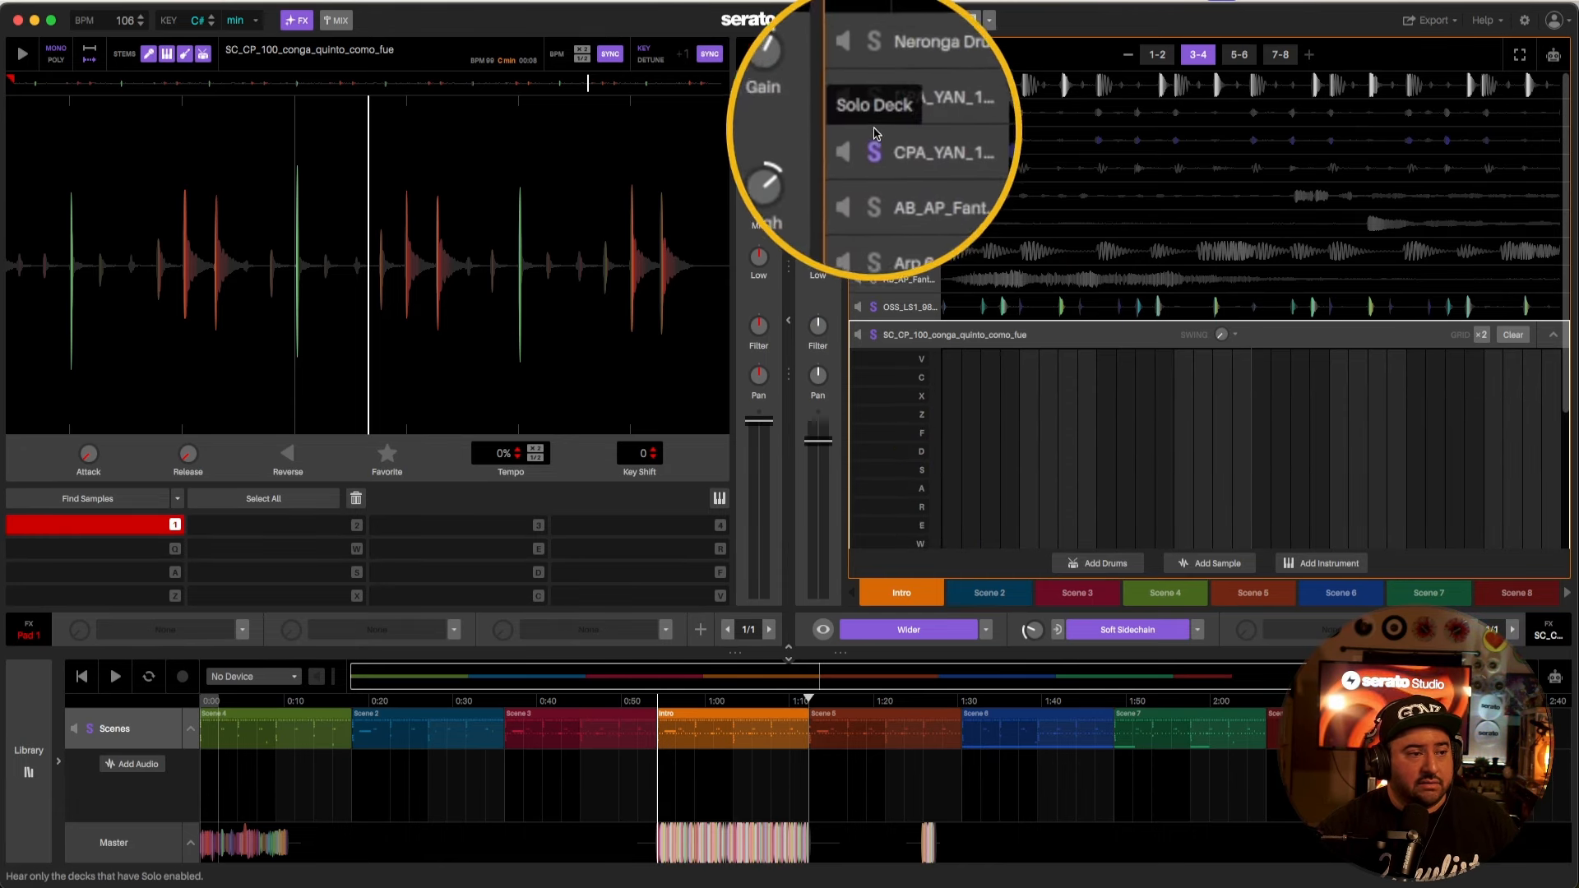
pyautogui.click(874, 113)
pyautogui.click(875, 85)
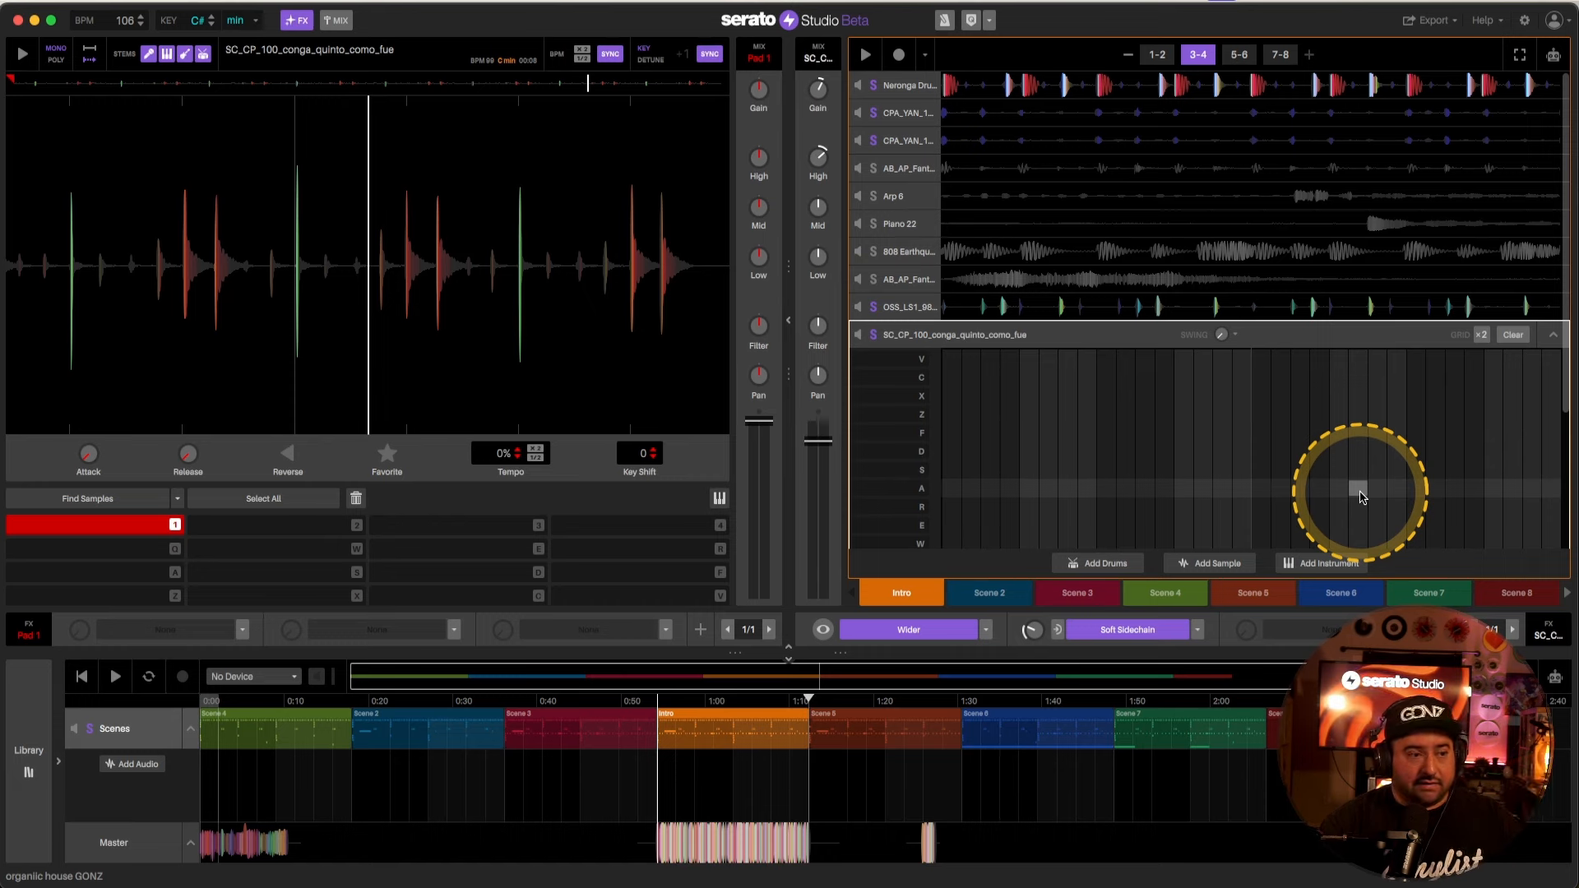
pyautogui.press('space')
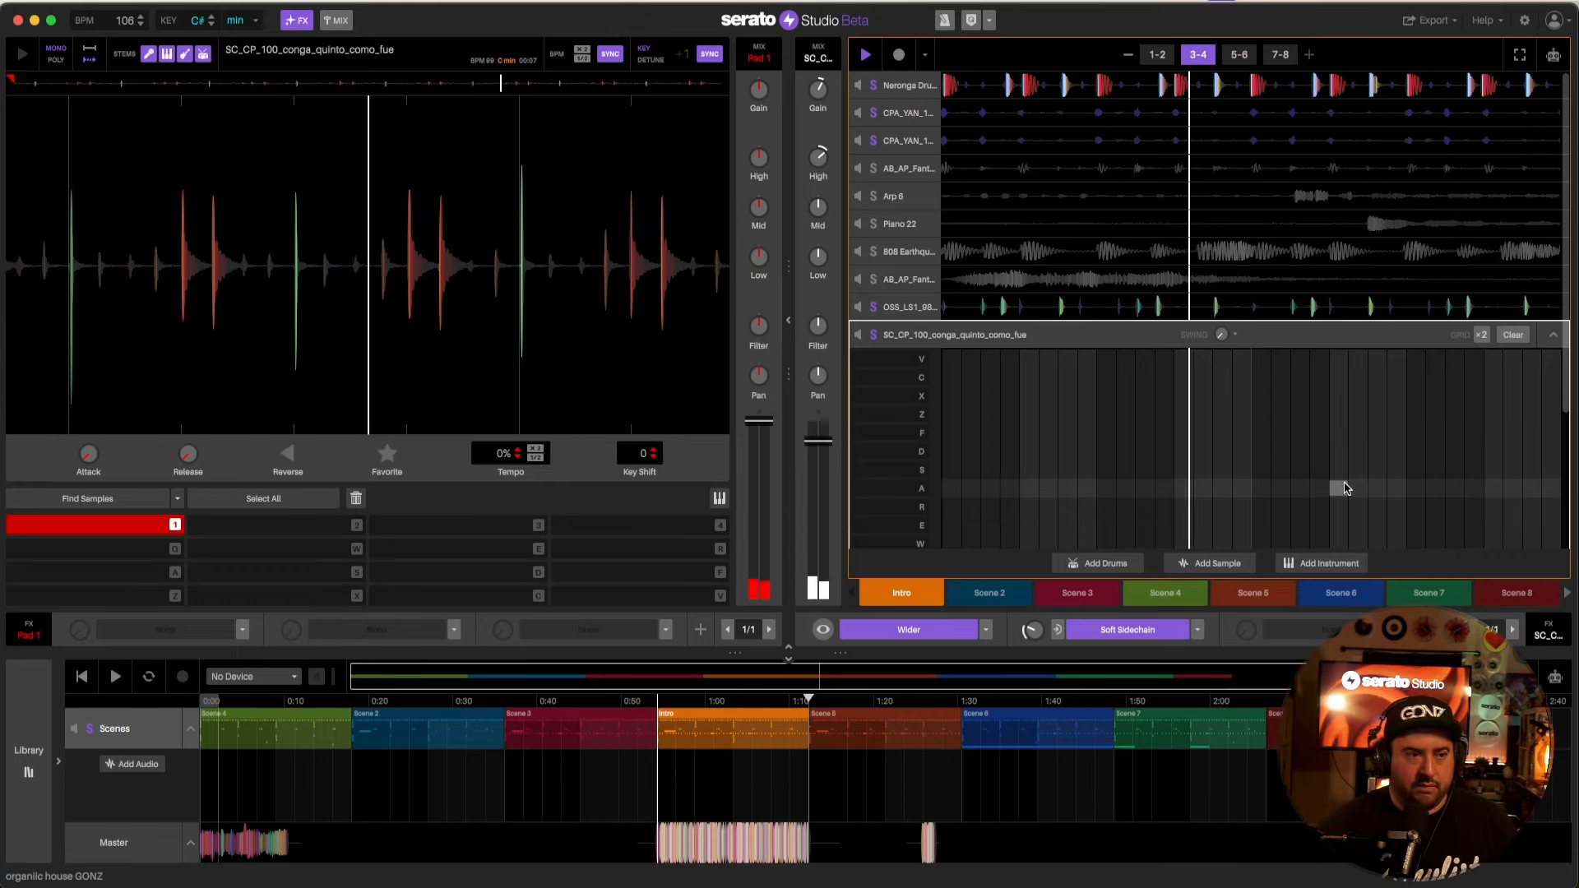
pyautogui.press('space')
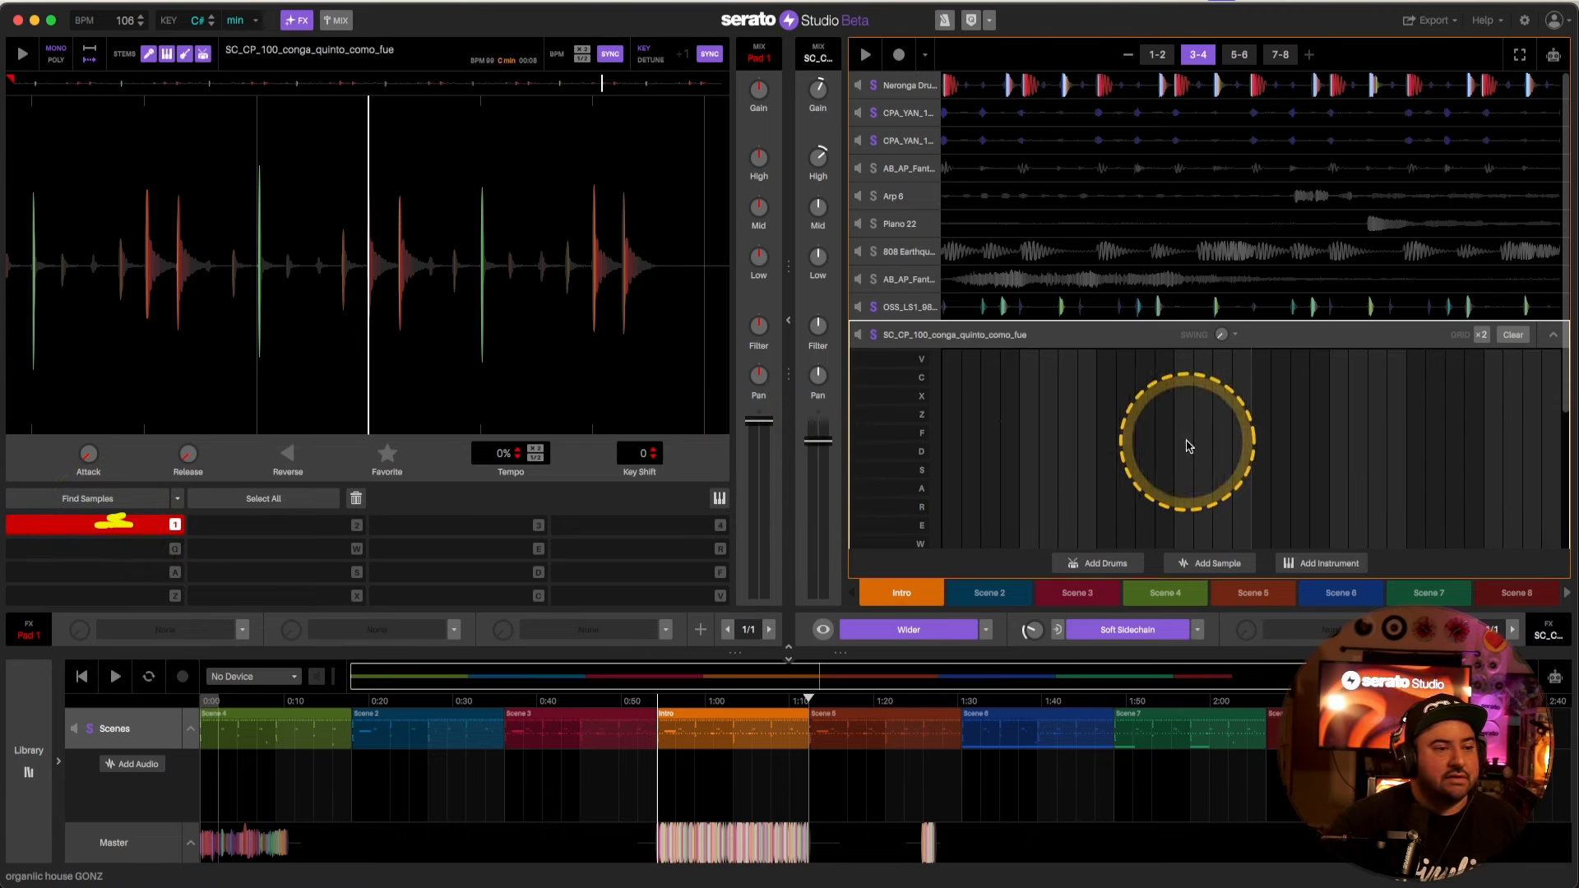
pyautogui.press('space')
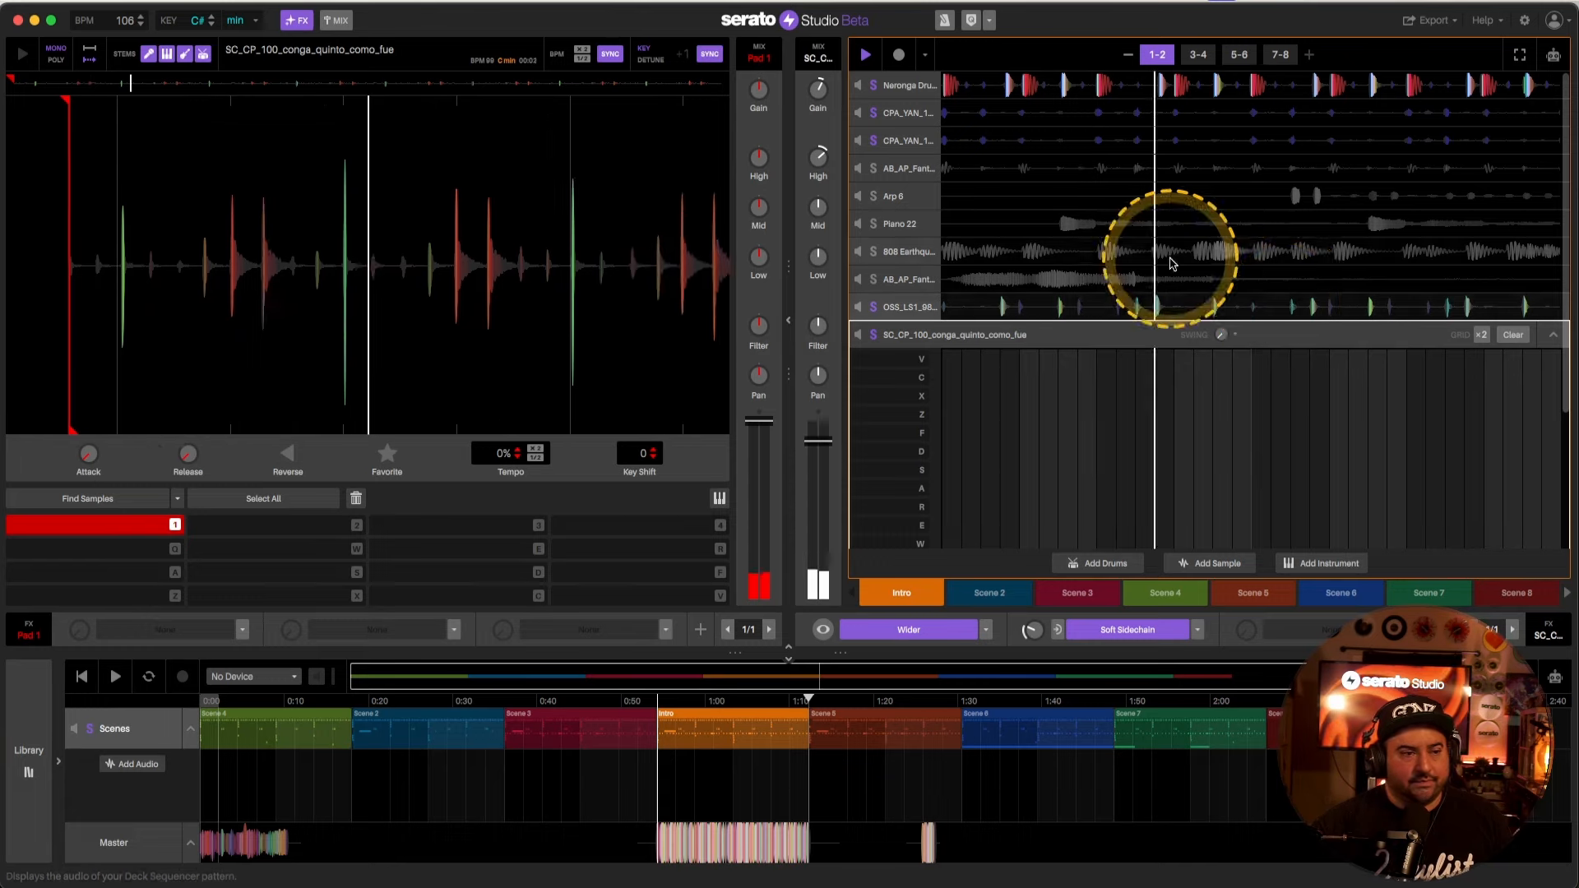
pyautogui.press('space')
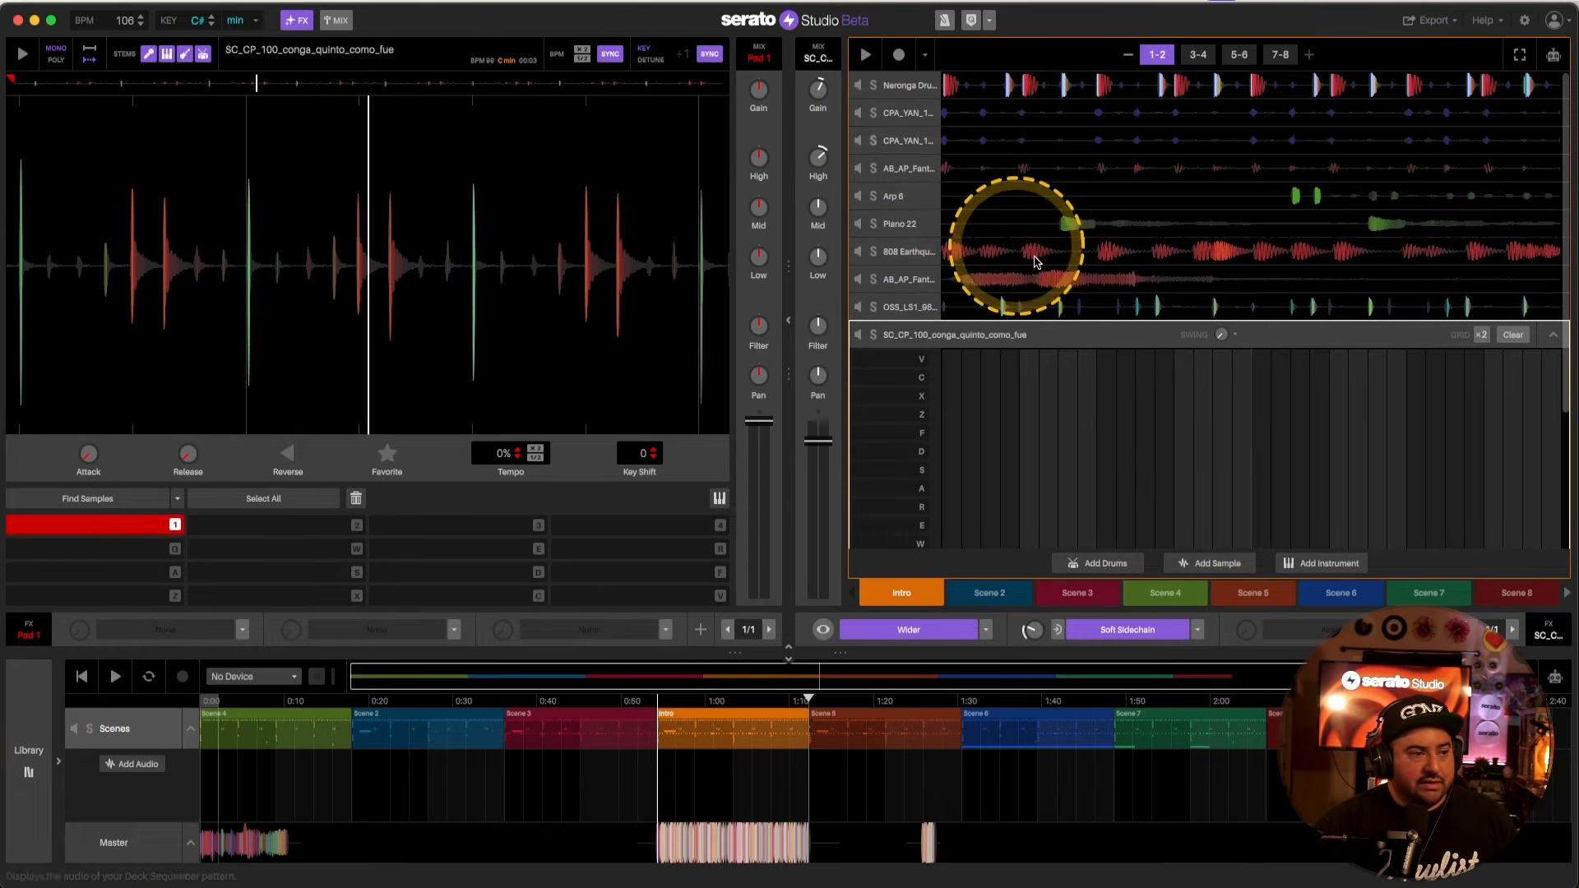
# Step: Open the Arp 6 deck, zoom in on its sample waveform and listen to the deck soloed, stopping playback when done
pyautogui.click(1274, 194)
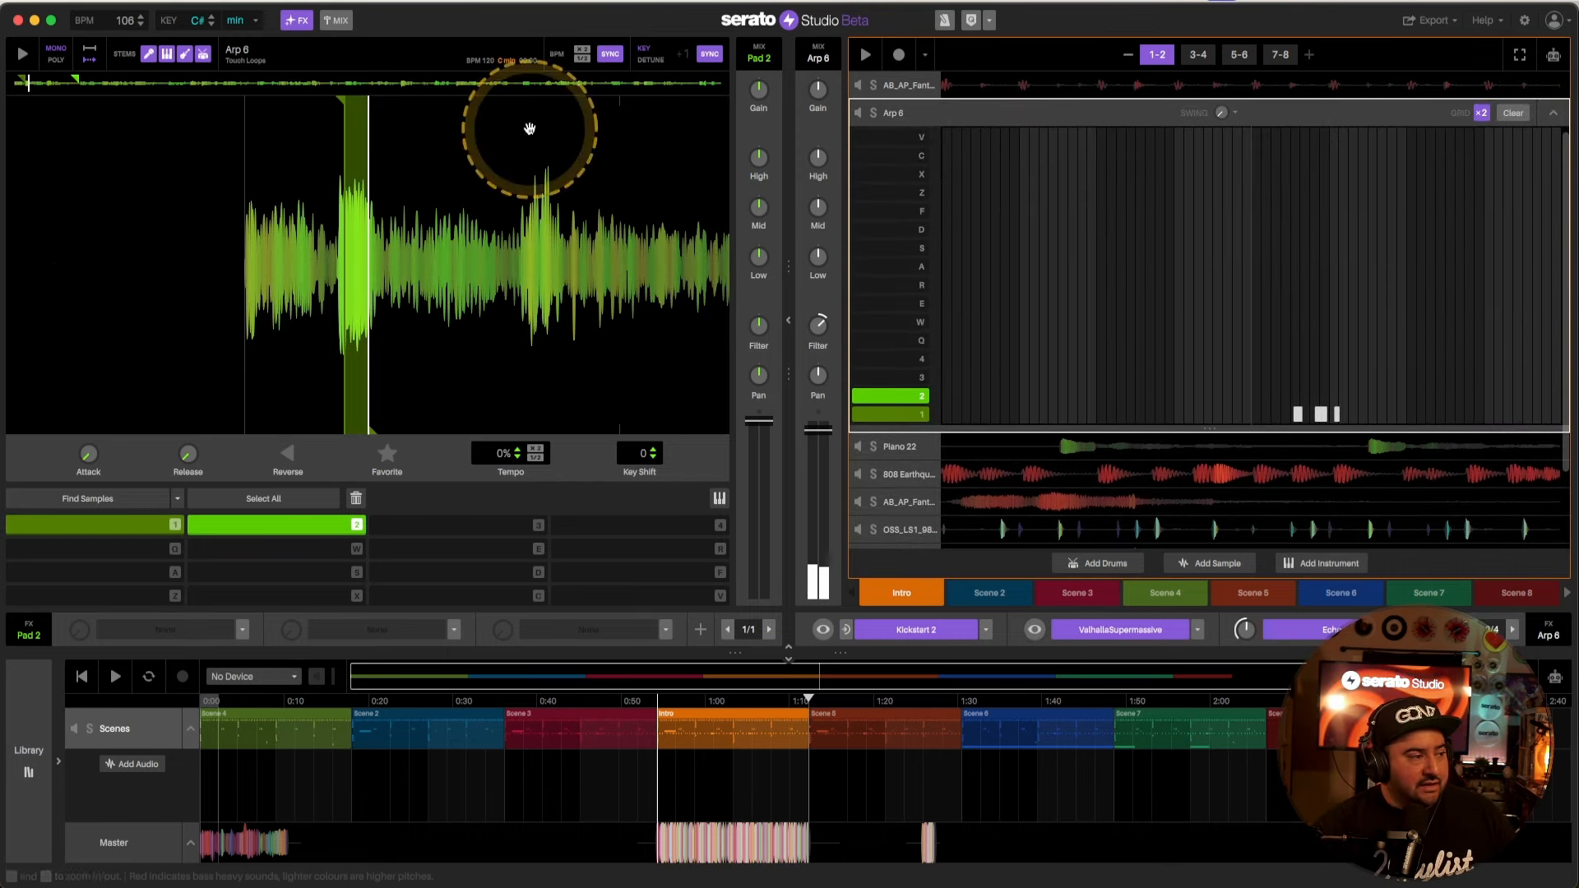
pyautogui.scroll(2, 362, 296)
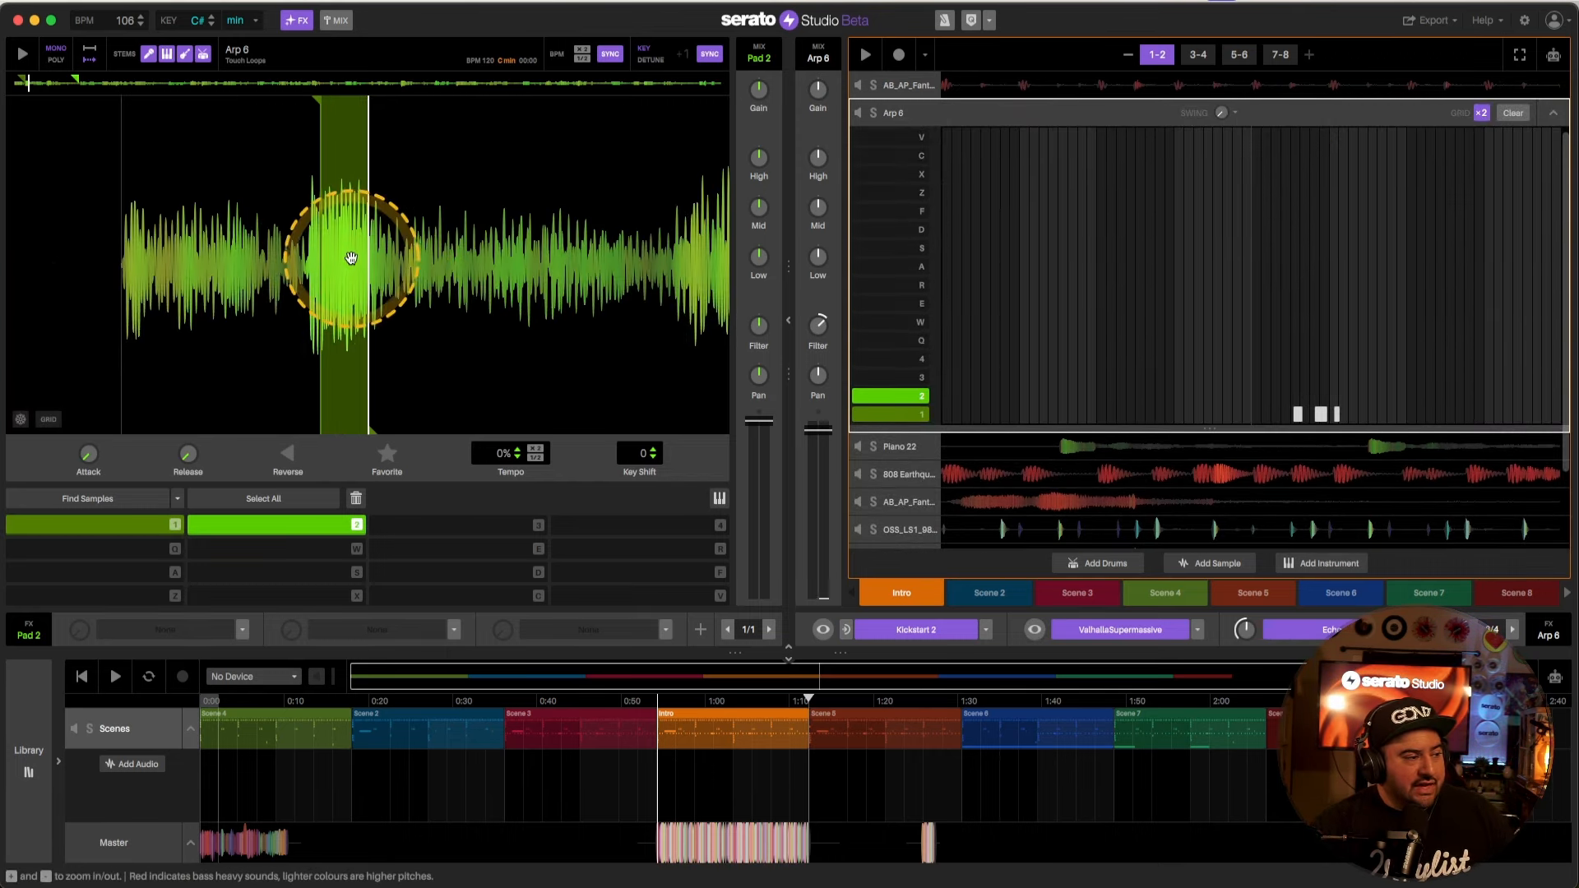
pyautogui.click(874, 113)
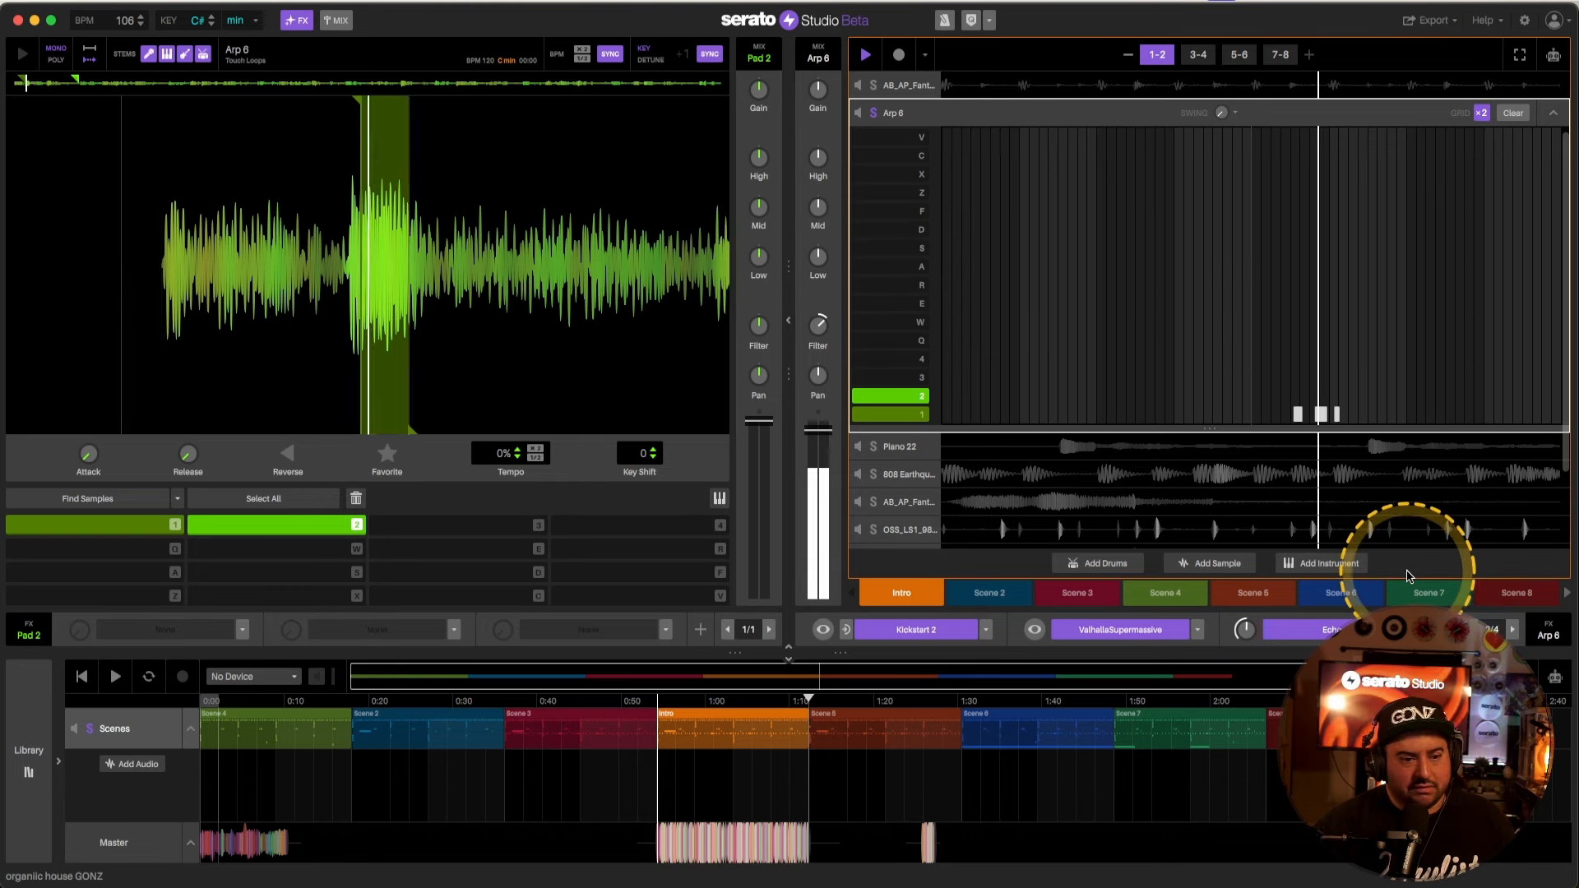
pyautogui.click(1354, 340)
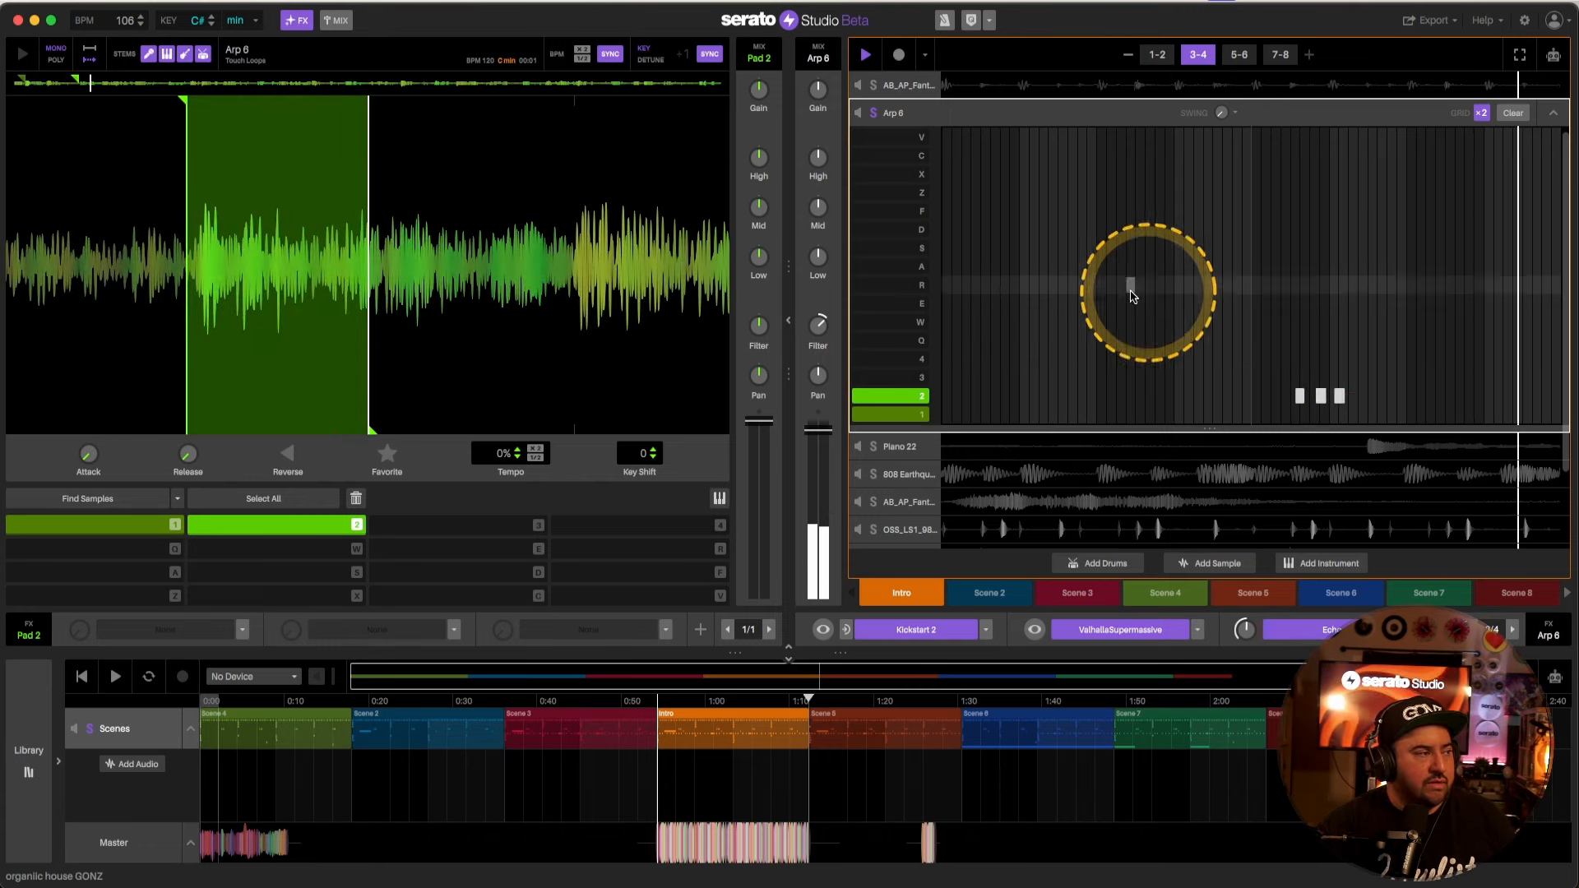
pyautogui.click(677, 261)
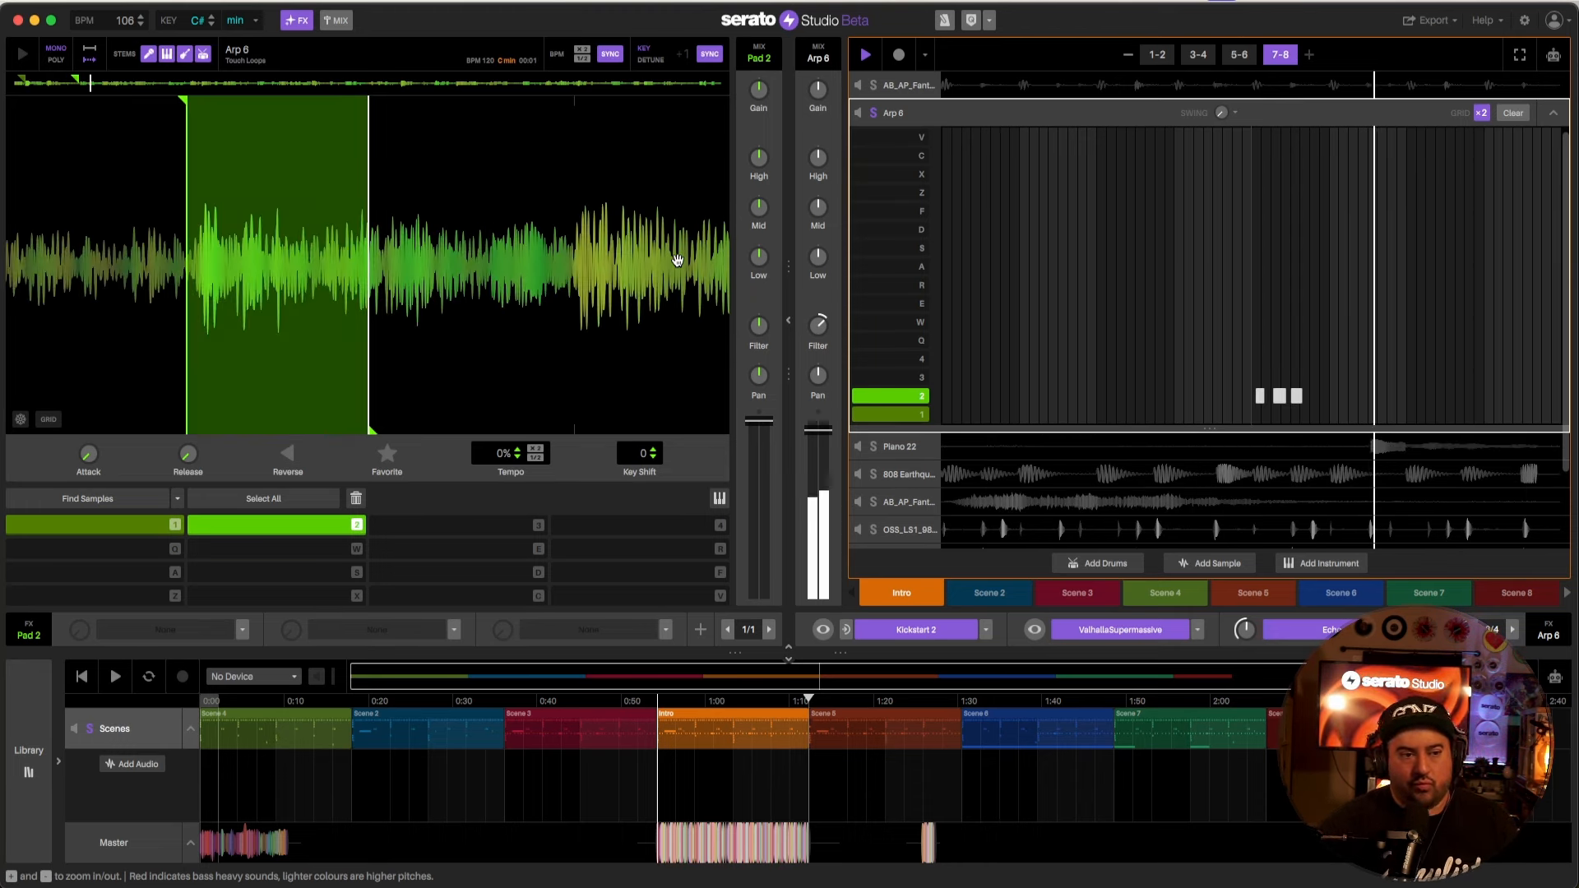
pyautogui.click(1161, 213)
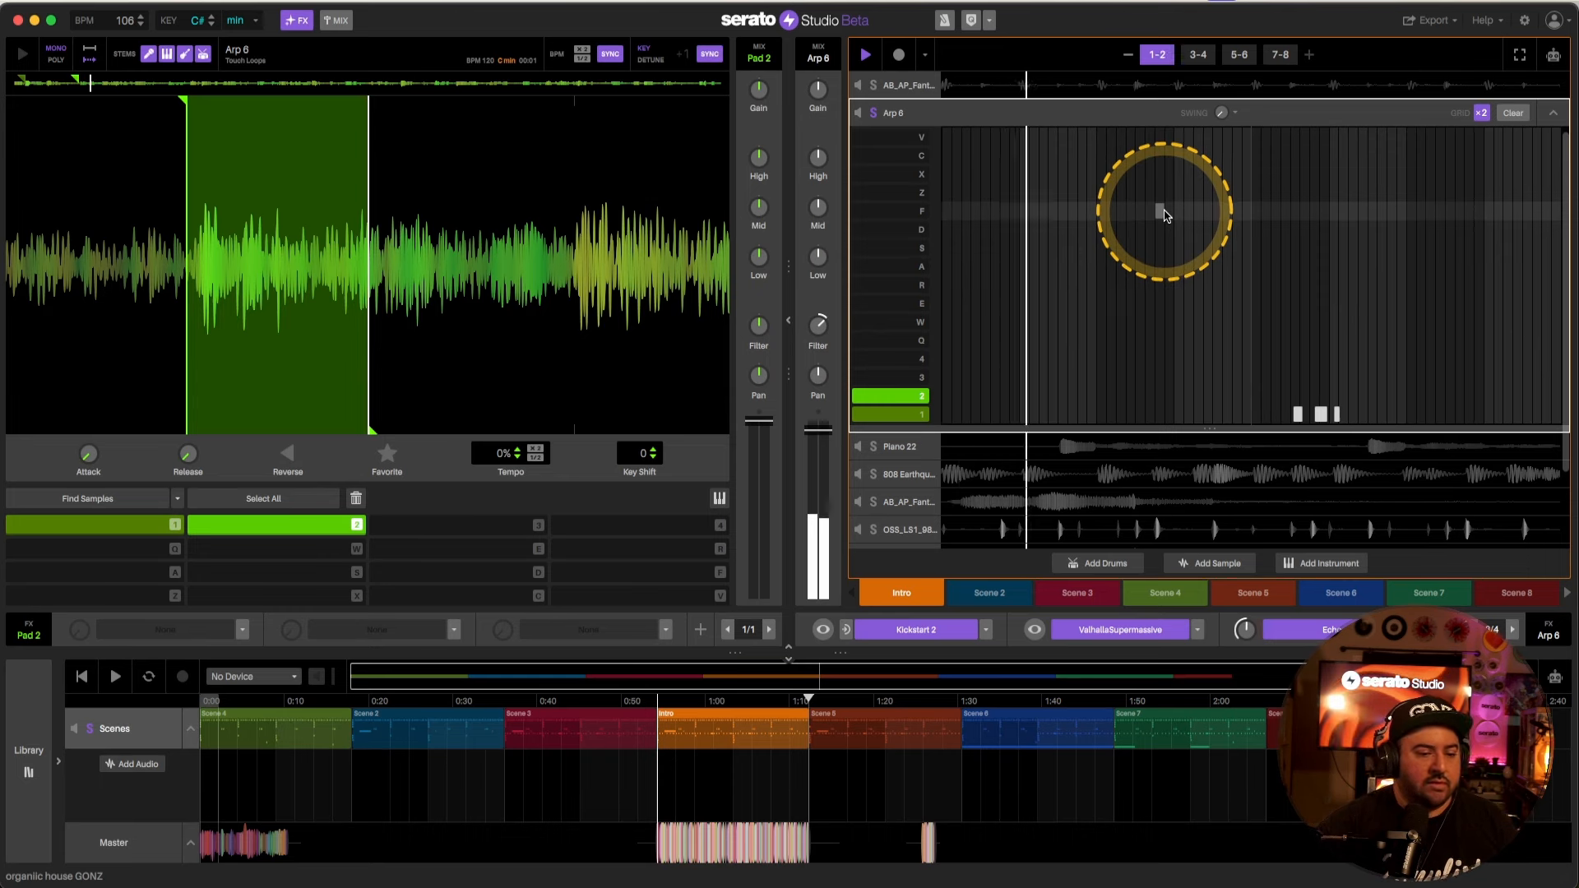
pyautogui.click(1160, 213)
pyautogui.press('space')
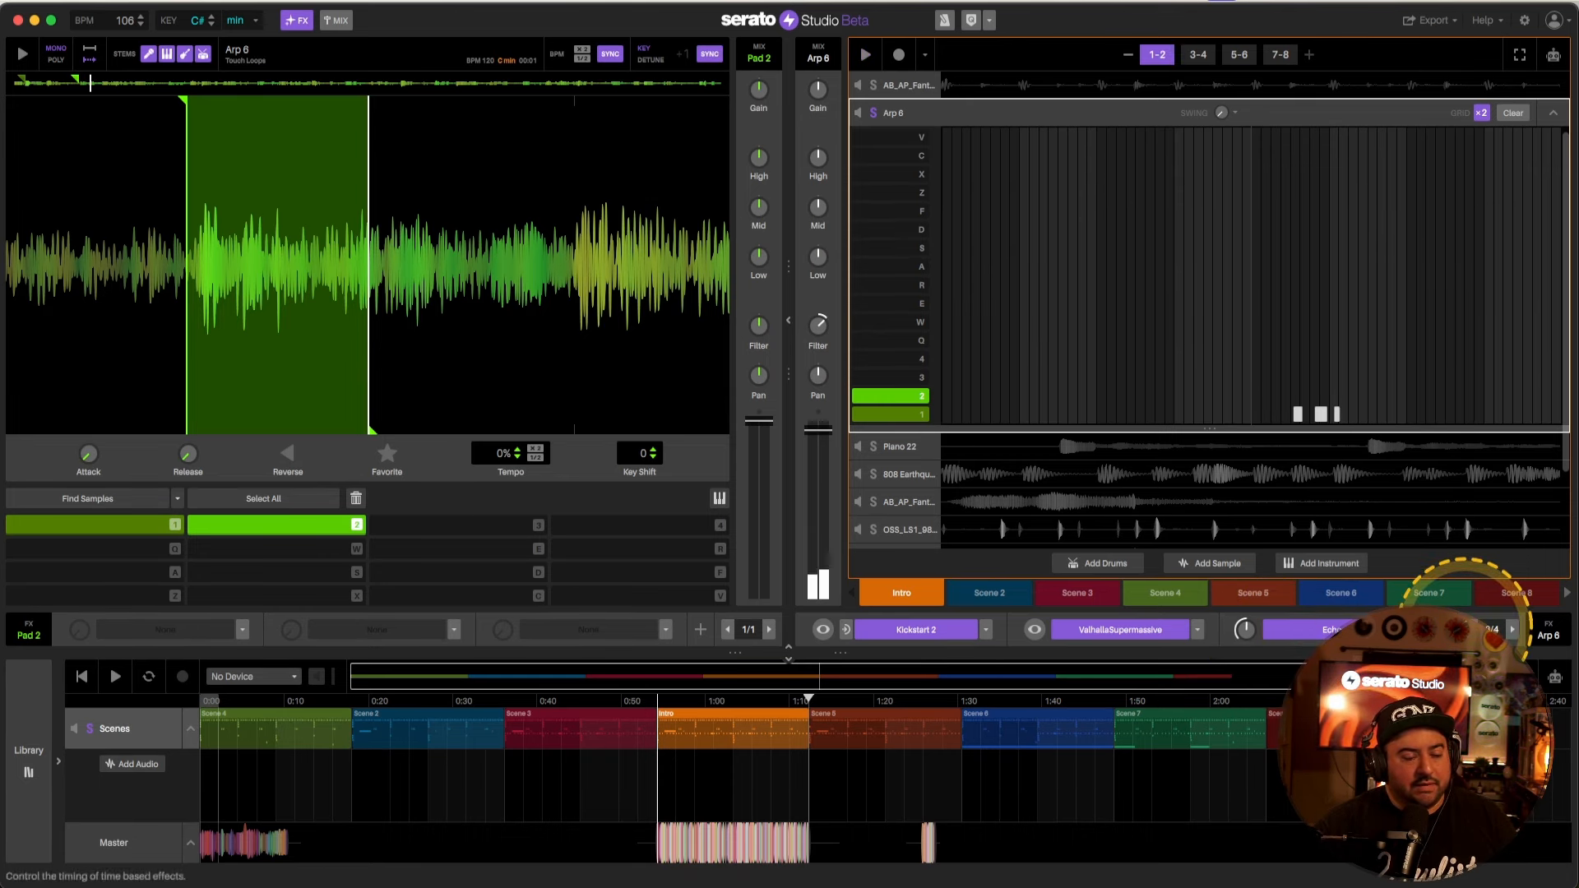
# Step: View the Kickstart 2 and ValhallaSupermassive effect settings on the Arp 6 deck, closing each plugin window and releasing the deck's solo
pyautogui.click(823, 630)
pyautogui.moveTo(371, 13); pyautogui.dragTo(548, 158)
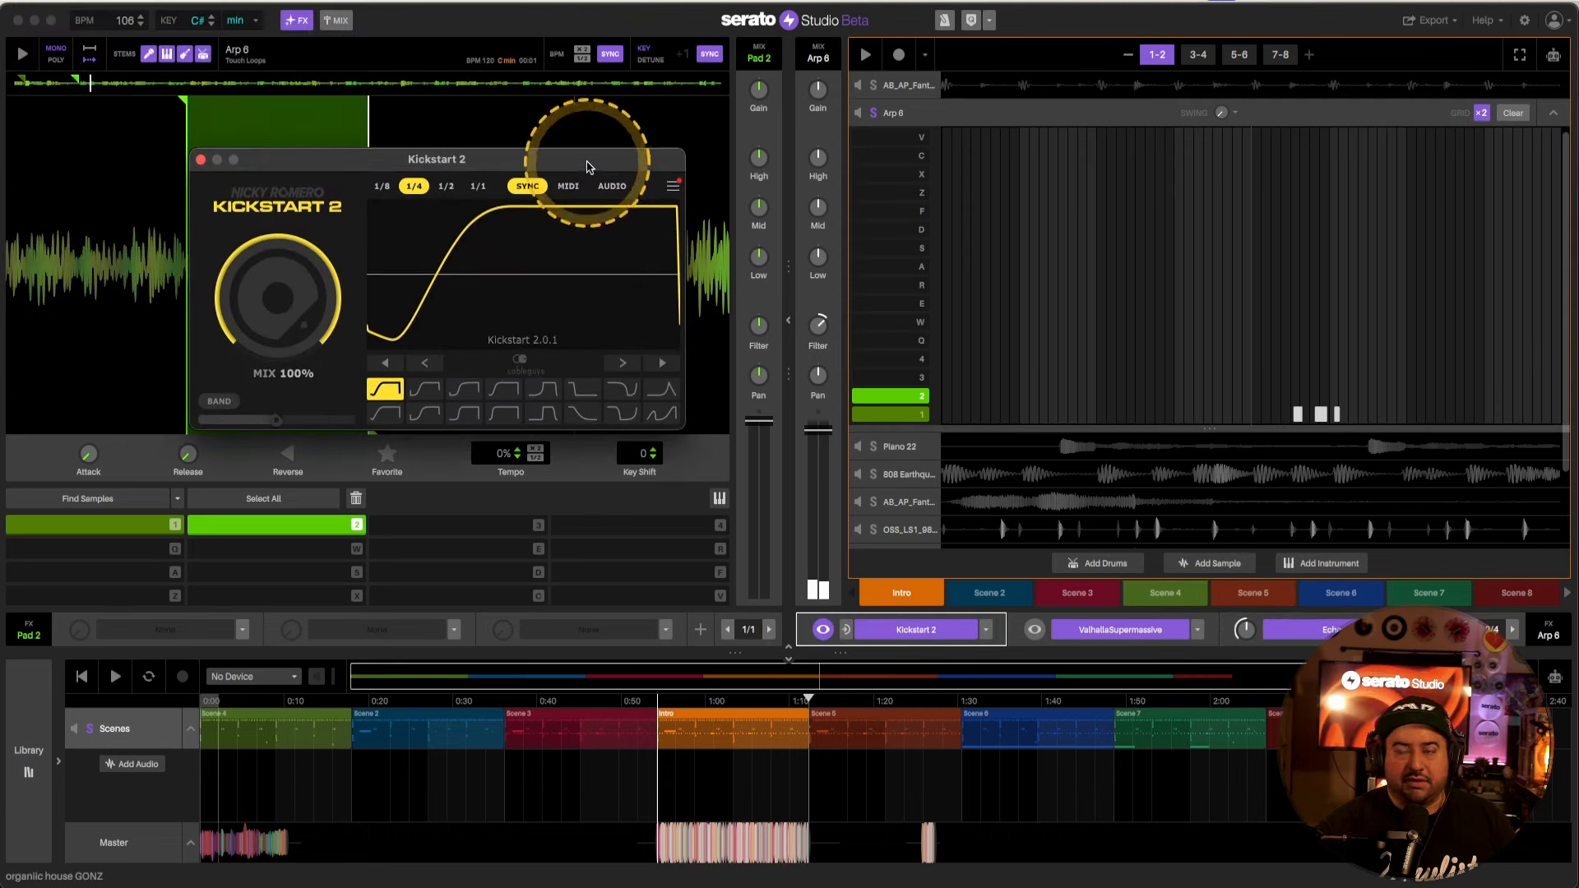
pyautogui.click(200, 159)
pyautogui.click(1033, 630)
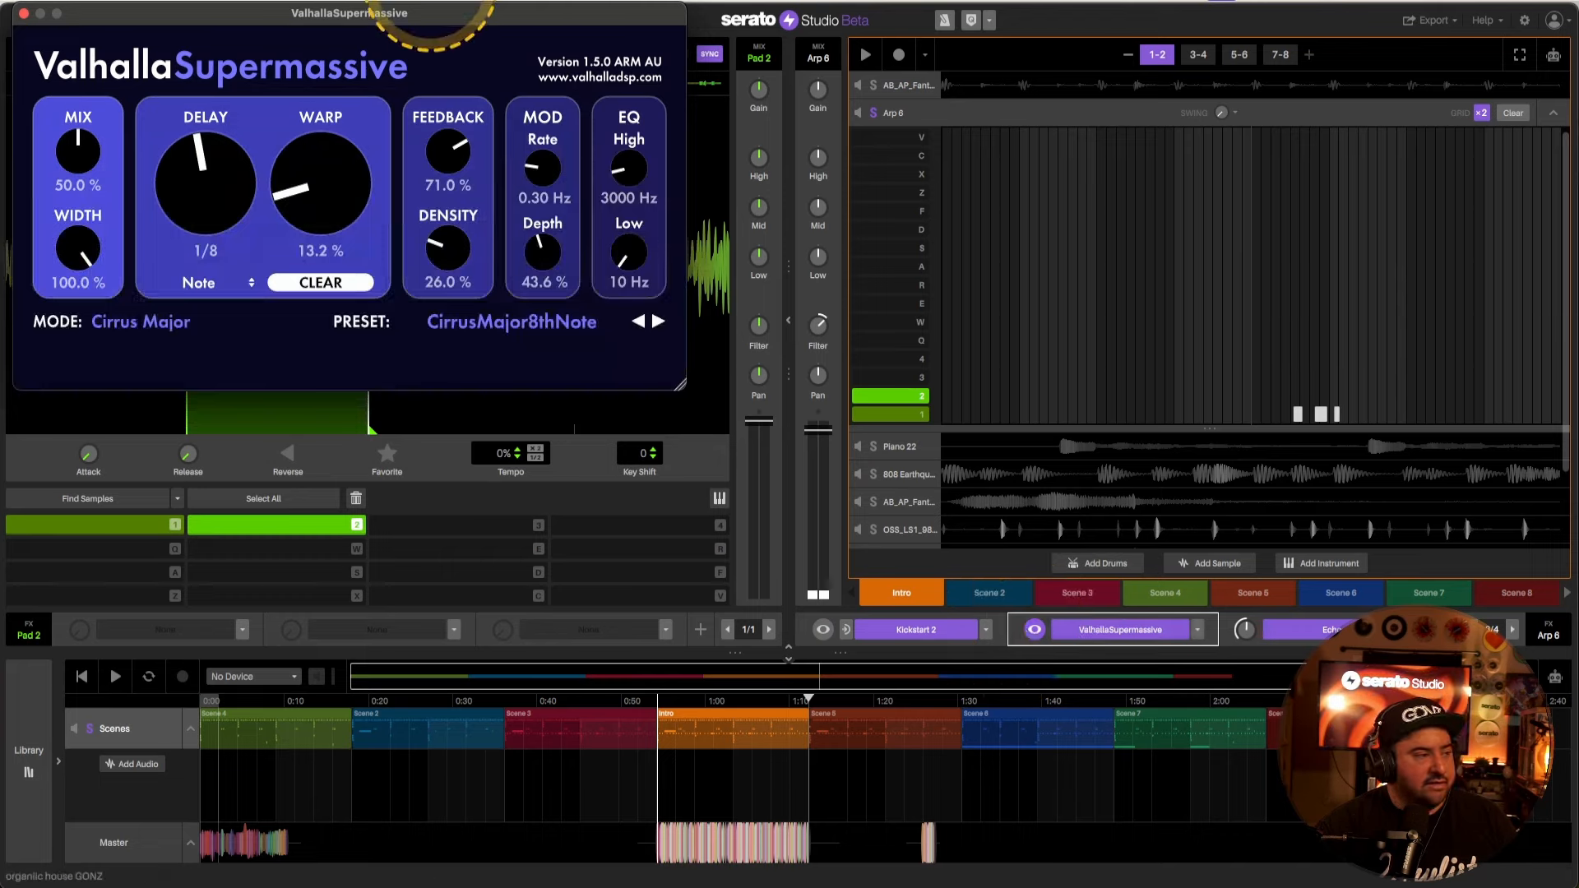
pyautogui.moveTo(422, 12); pyautogui.dragTo(696, 115)
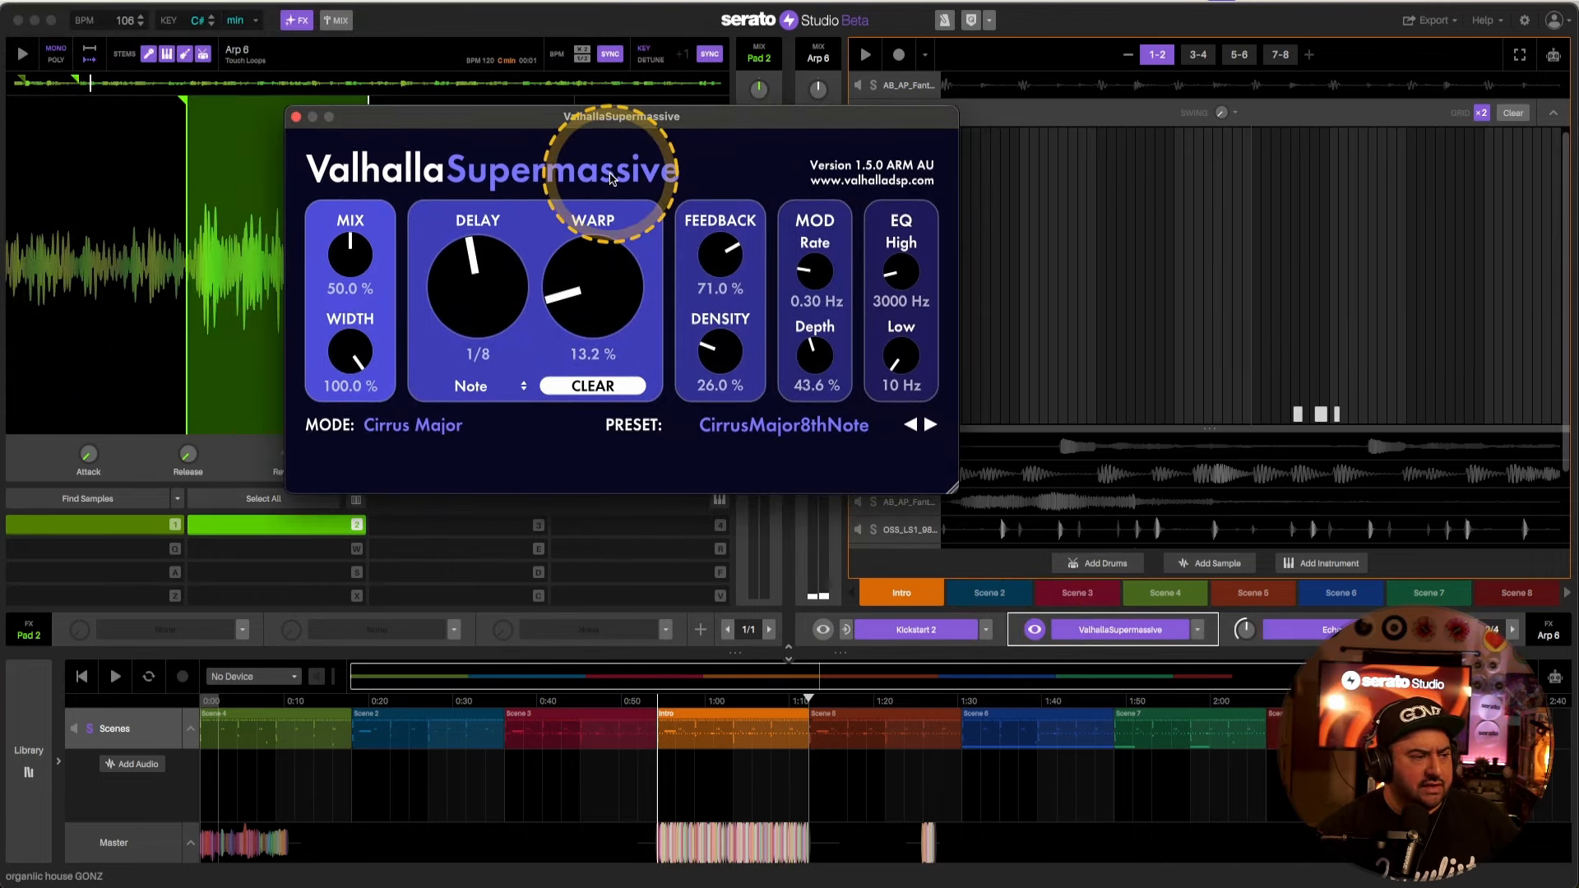
pyautogui.click(297, 119)
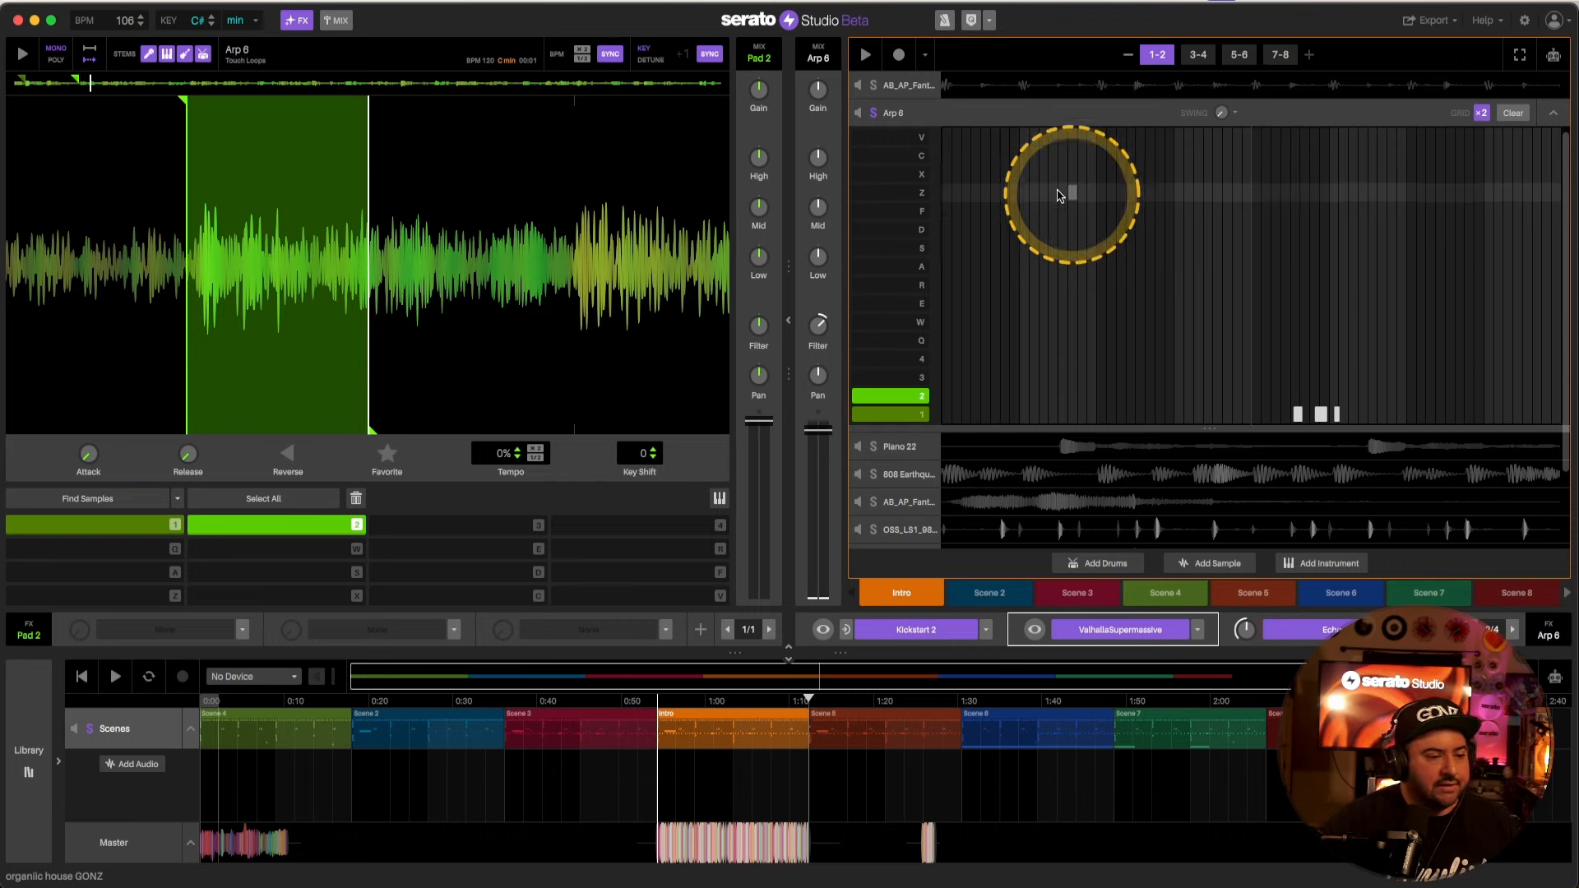
# Step: Collapse the Arp 6 deck, open the Piano 22 deck and listen to it soloed across its bars
pyautogui.click(1553, 113)
pyautogui.click(961, 222)
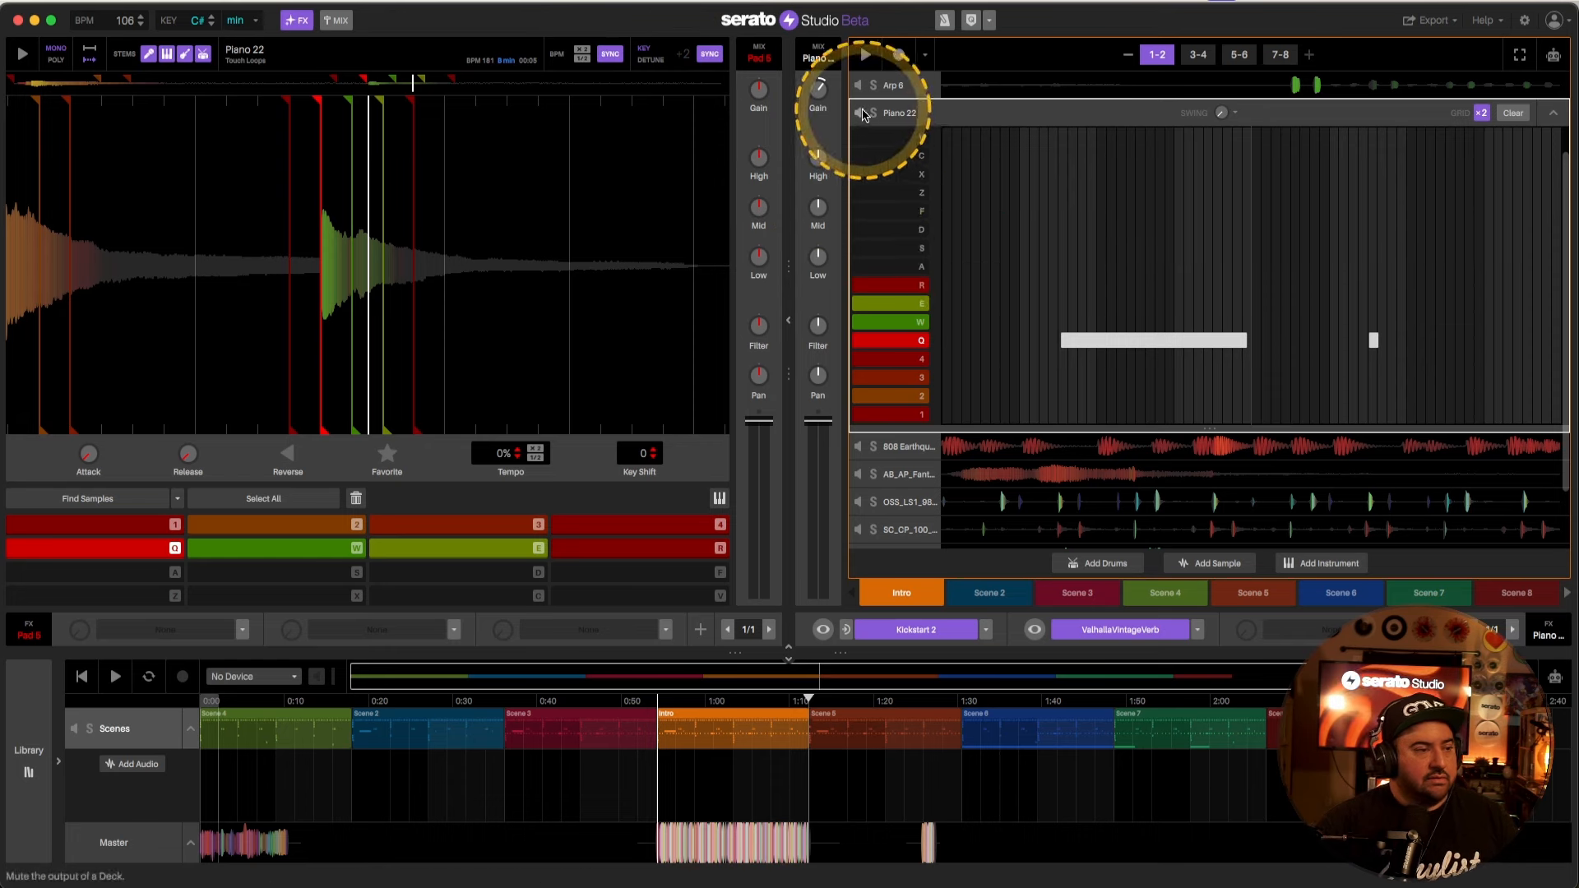
pyautogui.click(866, 54)
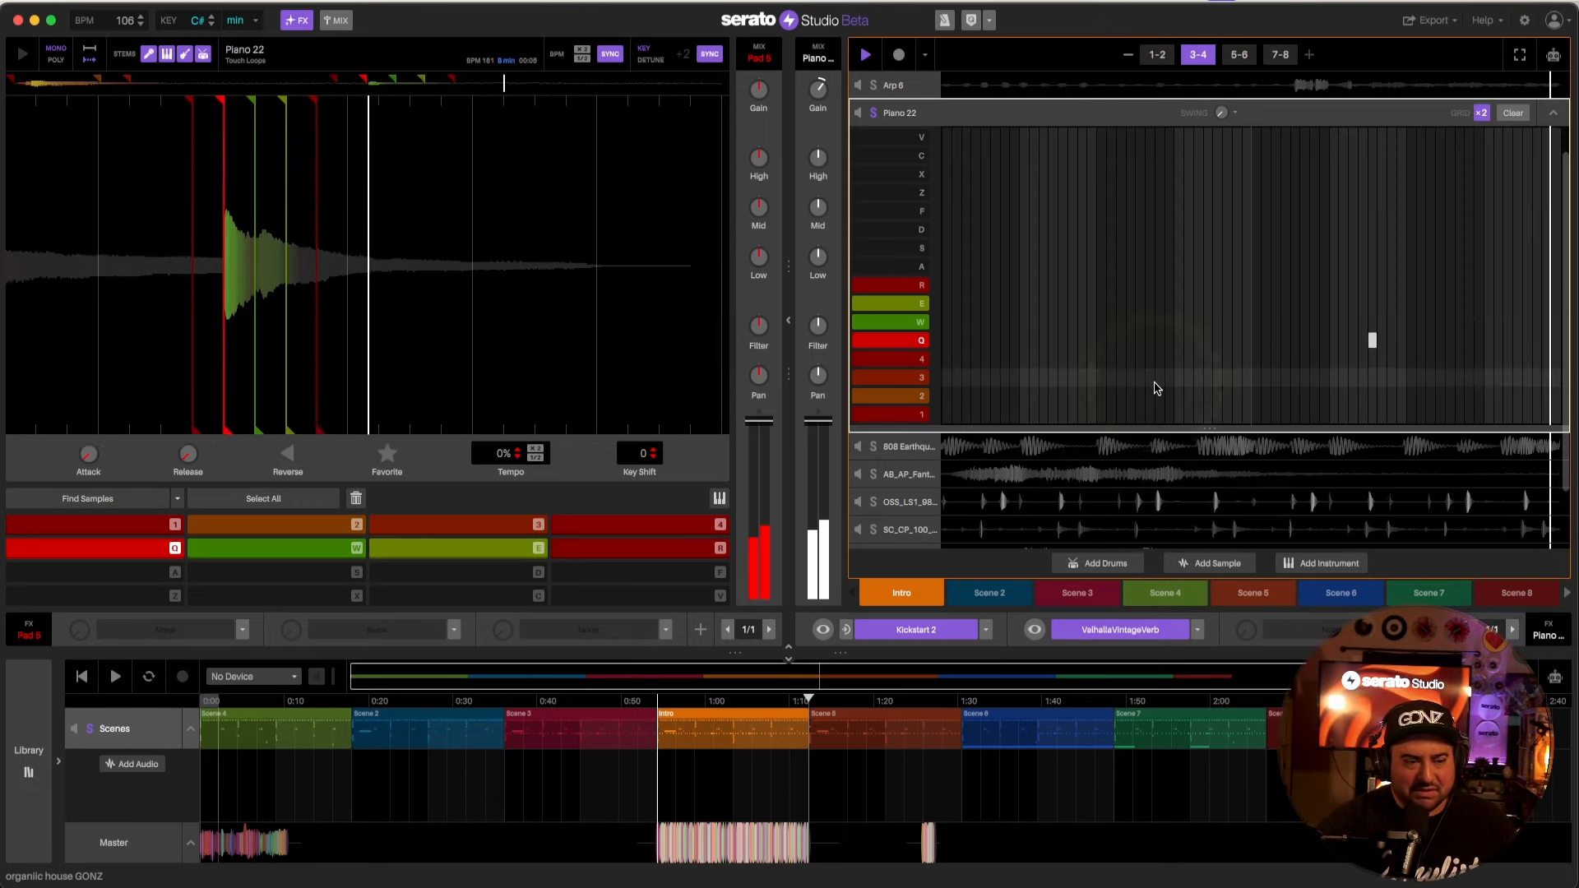
pyautogui.click(1087, 321)
pyautogui.moveTo(1089, 323); pyautogui.dragTo(1242, 441)
# Step: View the ValhallaVintageVerb settings on the Piano 22 deck, closing the plugin window and releasing the deck's solo
pyautogui.click(1035, 630)
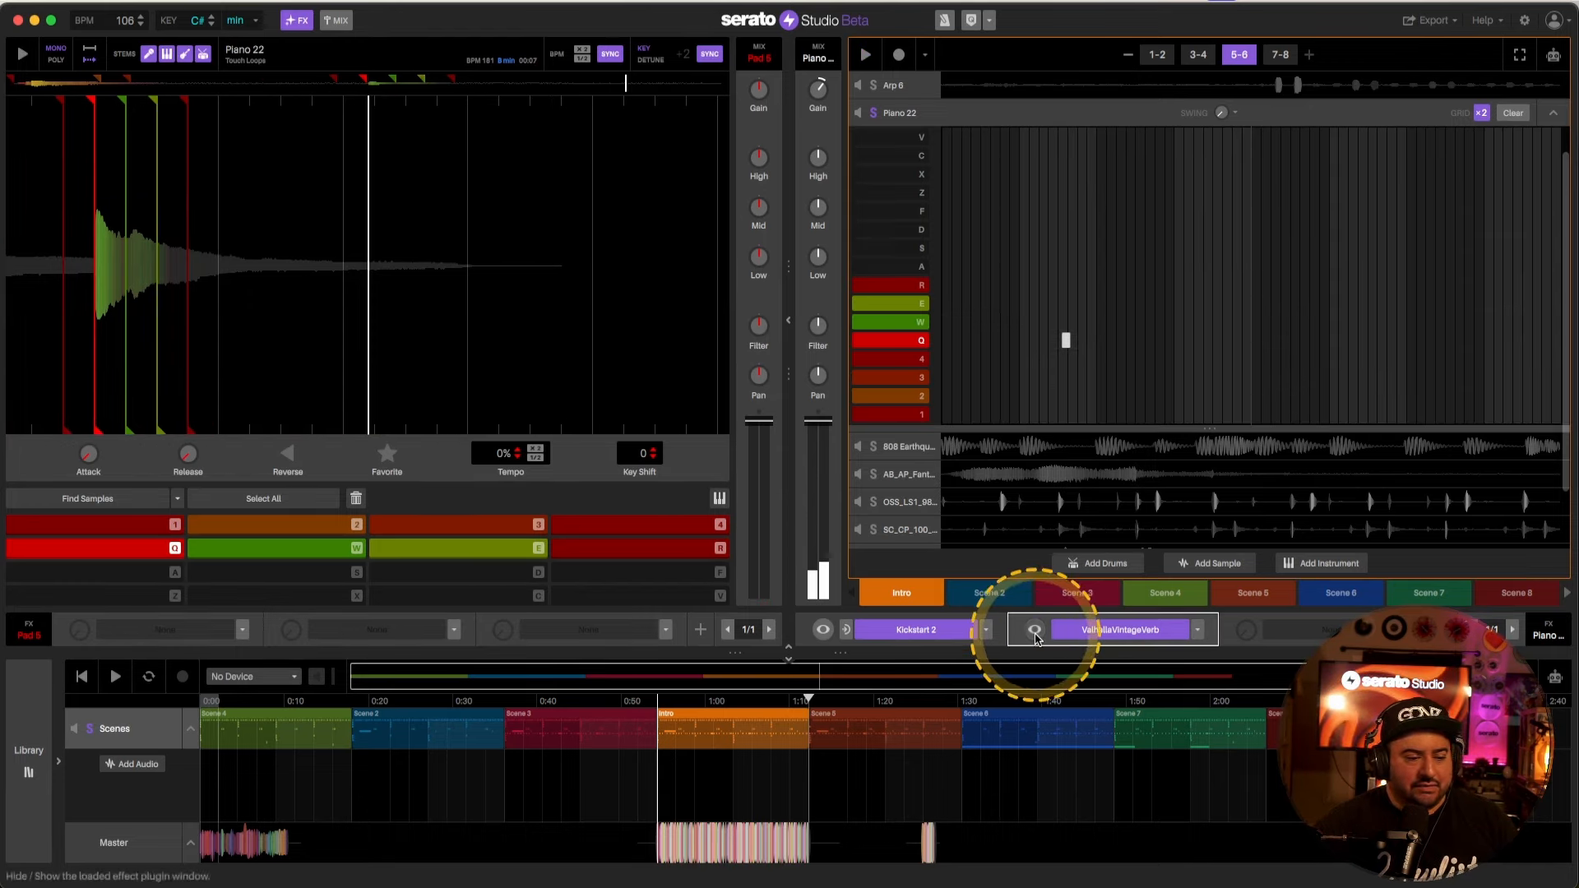
pyautogui.moveTo(459, 14); pyautogui.dragTo(710, 155)
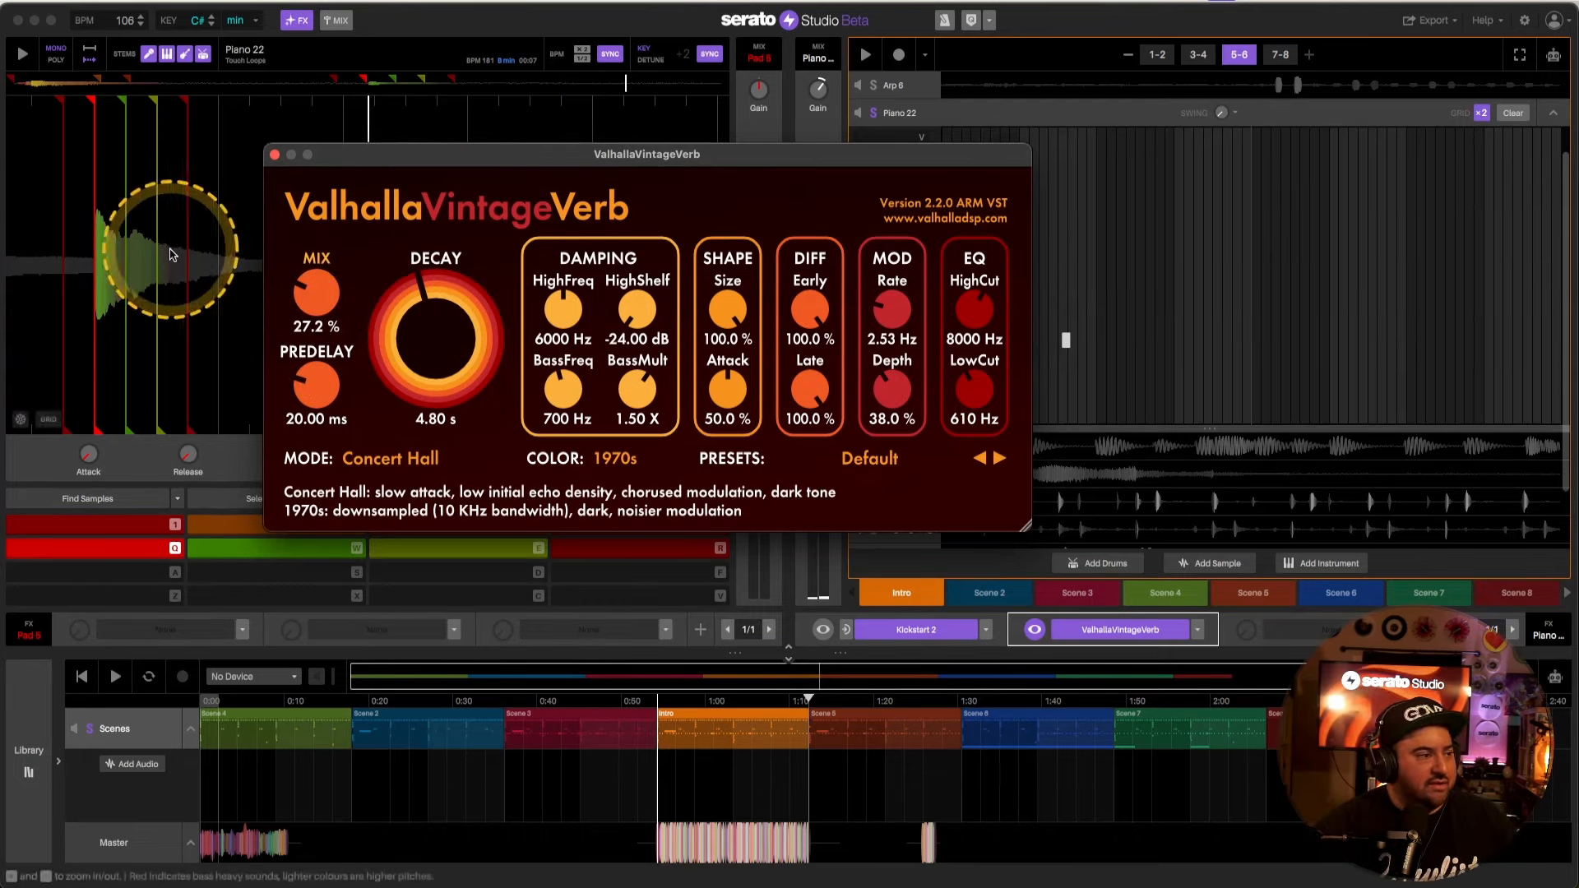
pyautogui.click(275, 154)
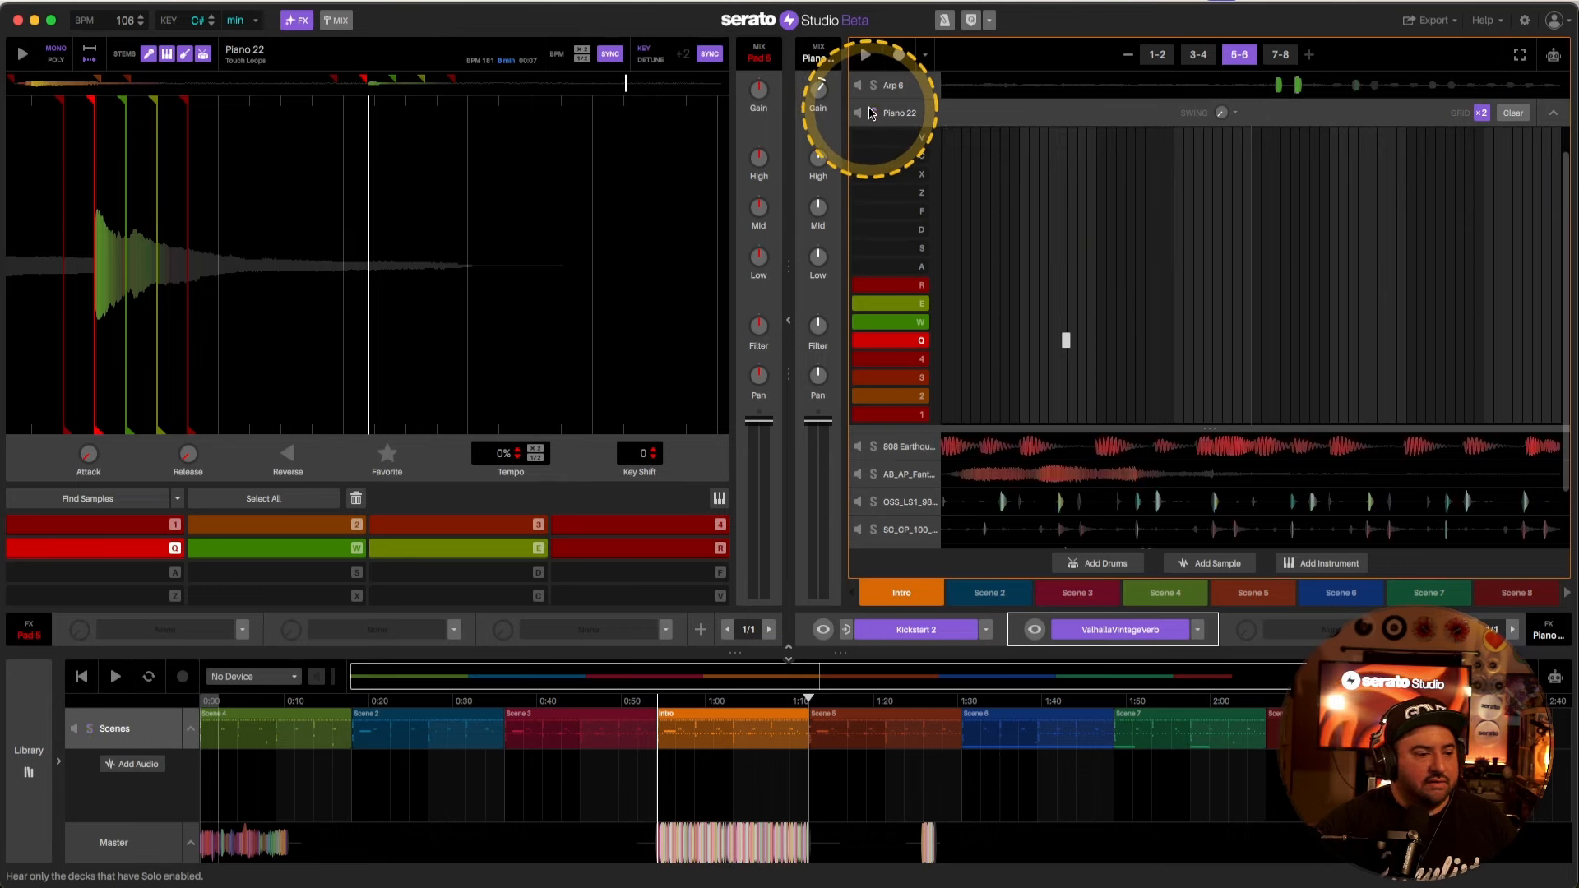
# Step: Open the 808 Earthquake Bass deck and listen to it soloed, stopping playback when done
pyautogui.click(1075, 447)
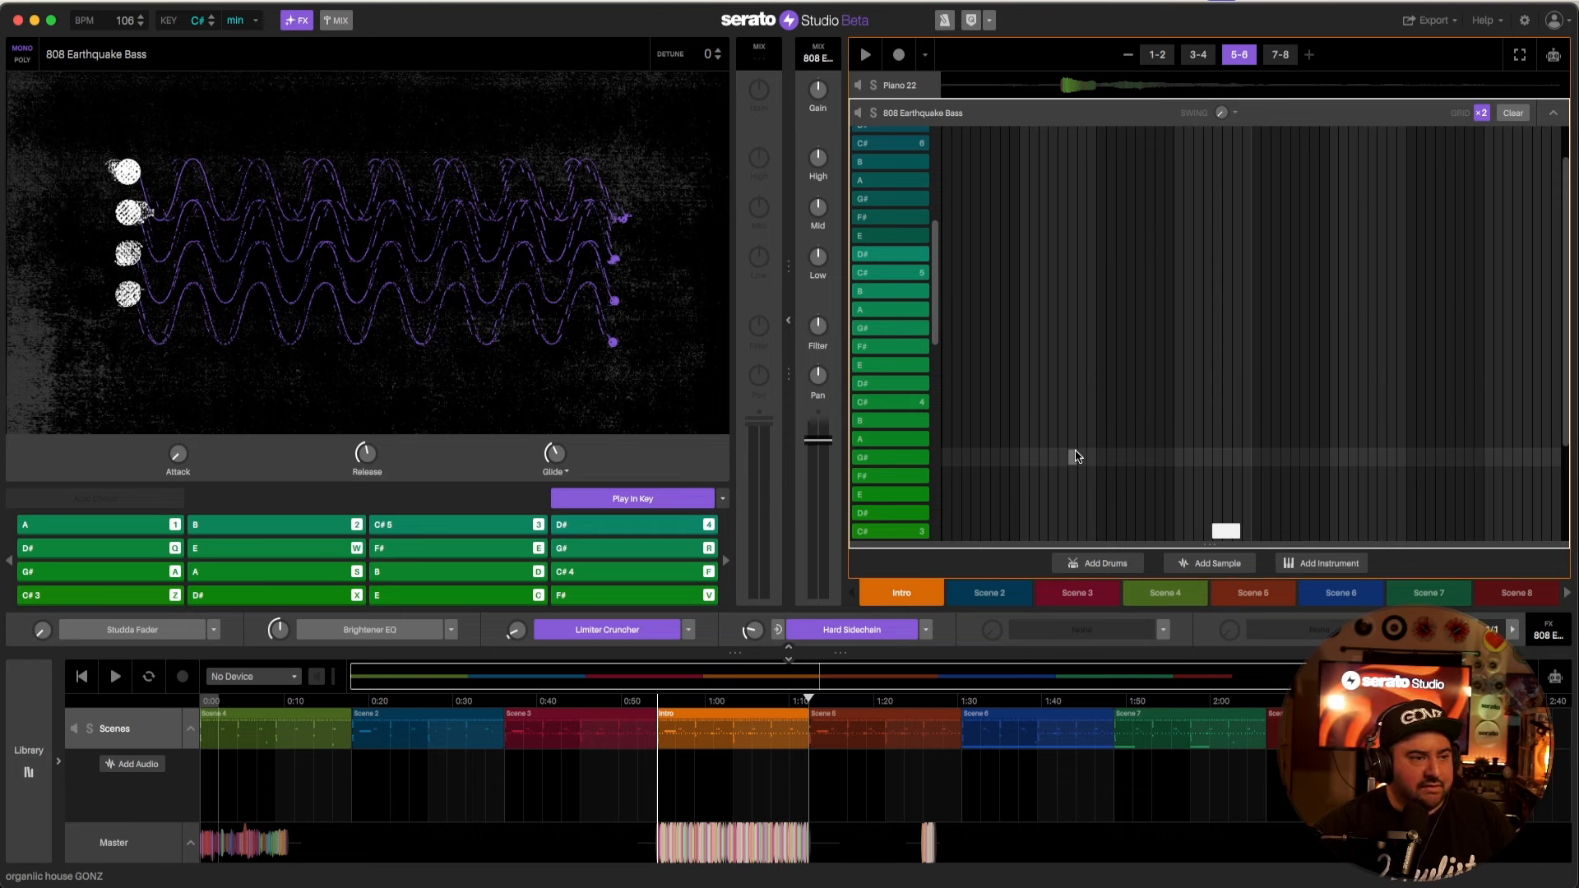
pyautogui.click(1075, 457)
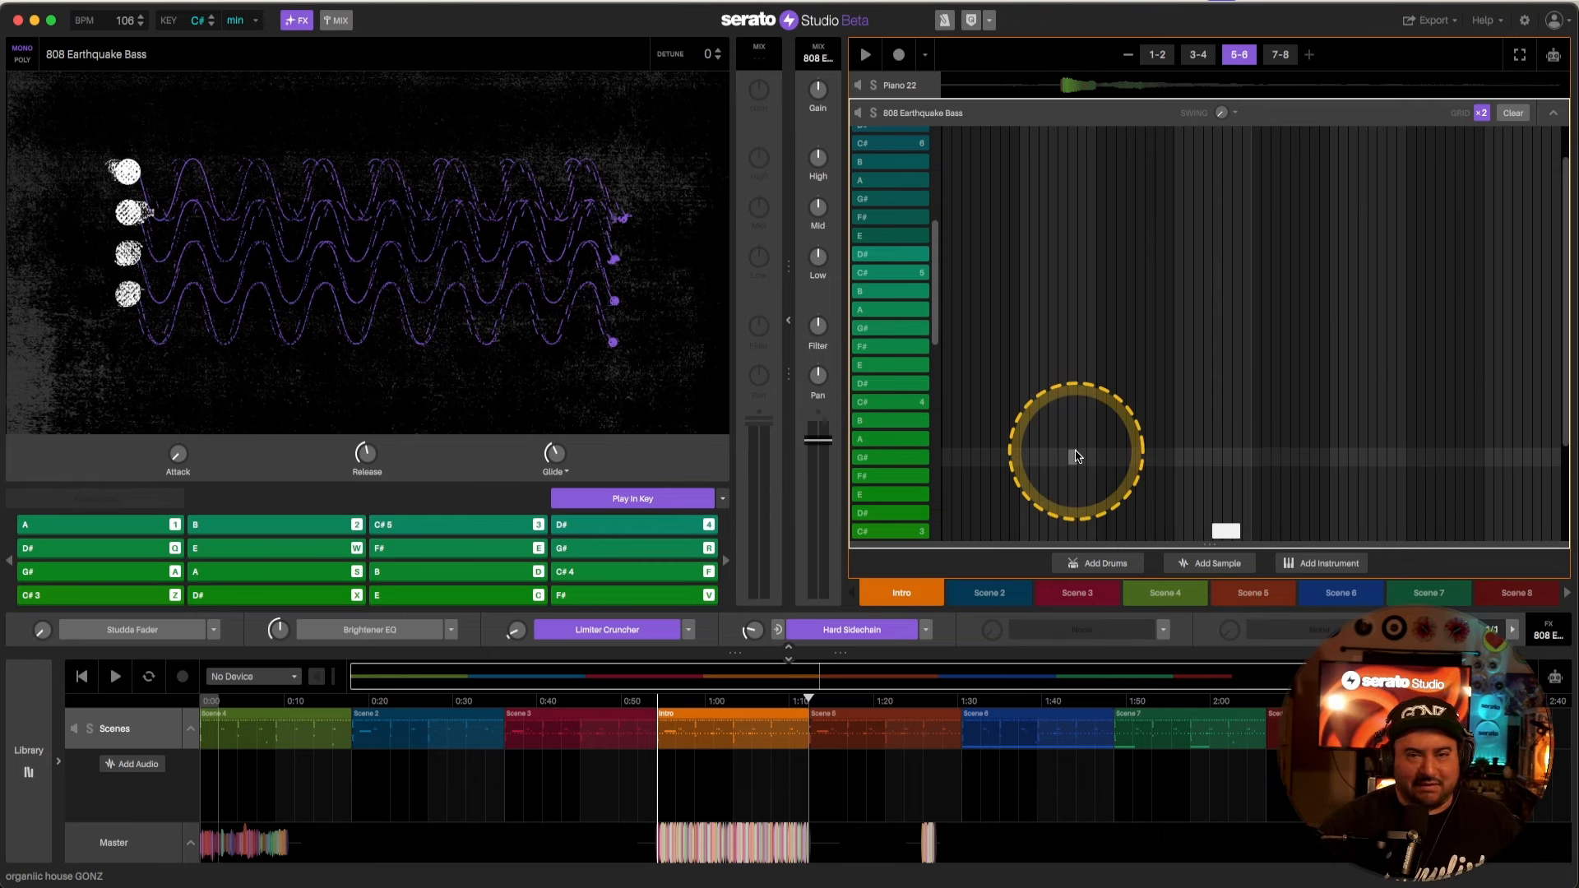
pyautogui.click(874, 117)
pyautogui.press('space')
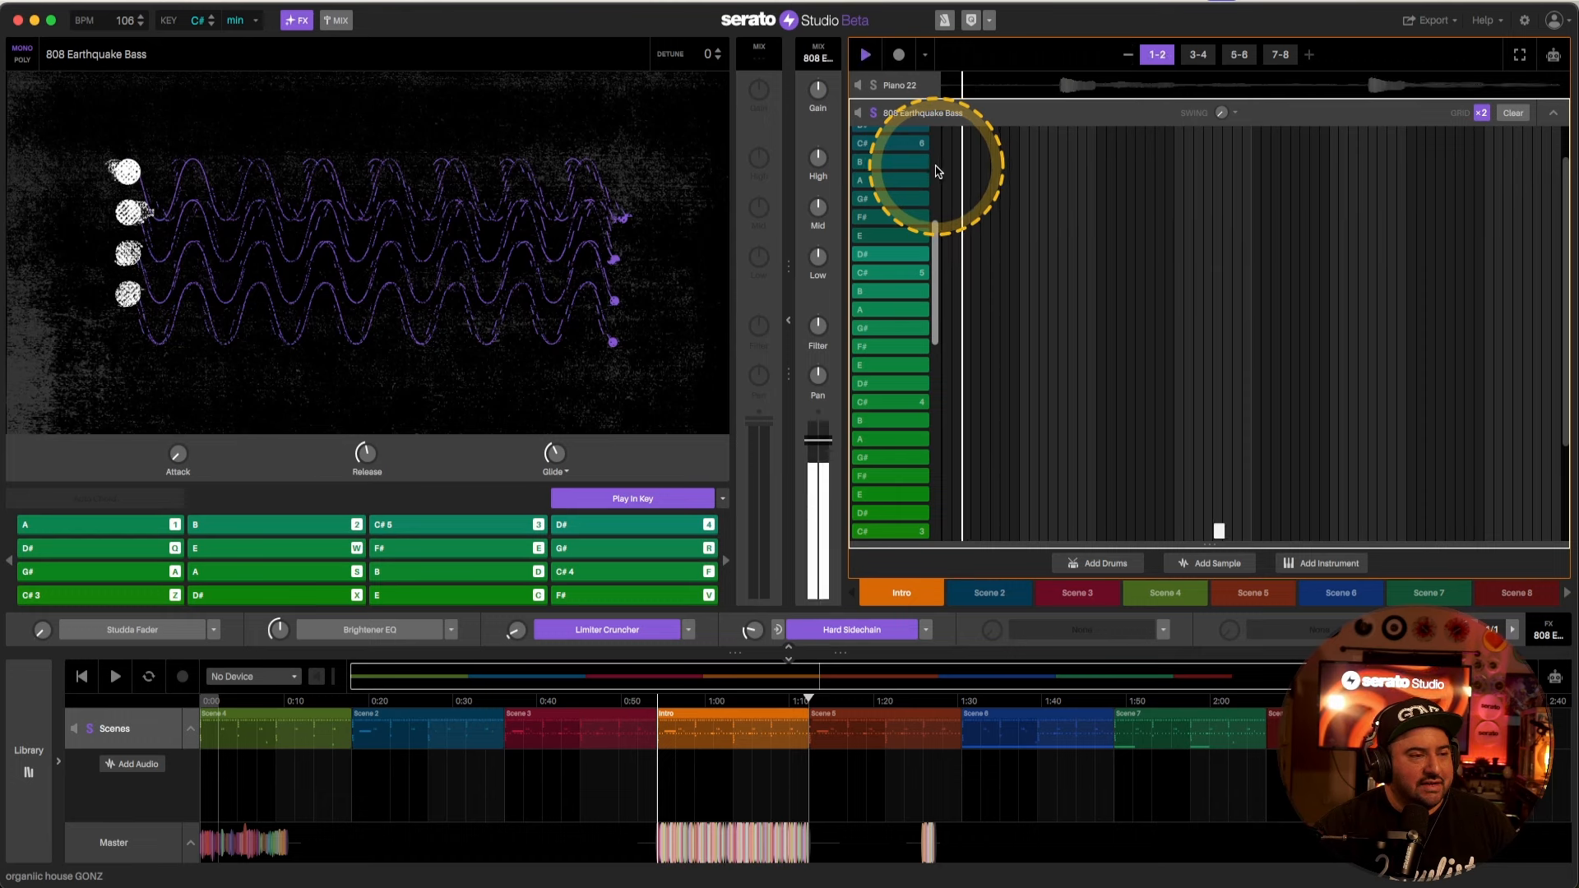
pyautogui.click(1183, 377)
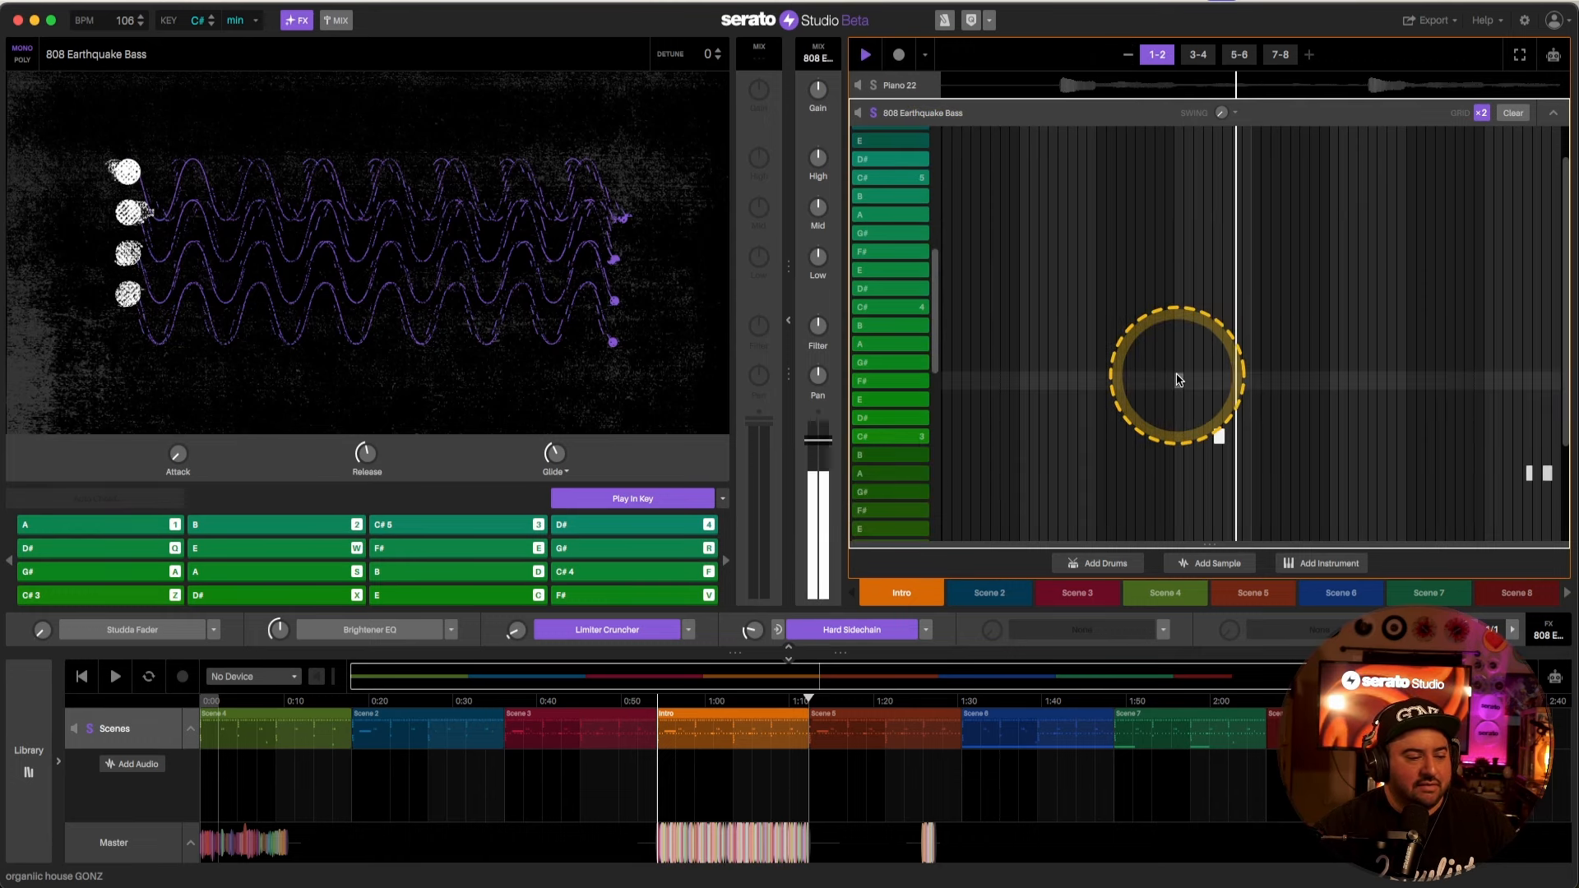
pyautogui.press('space')
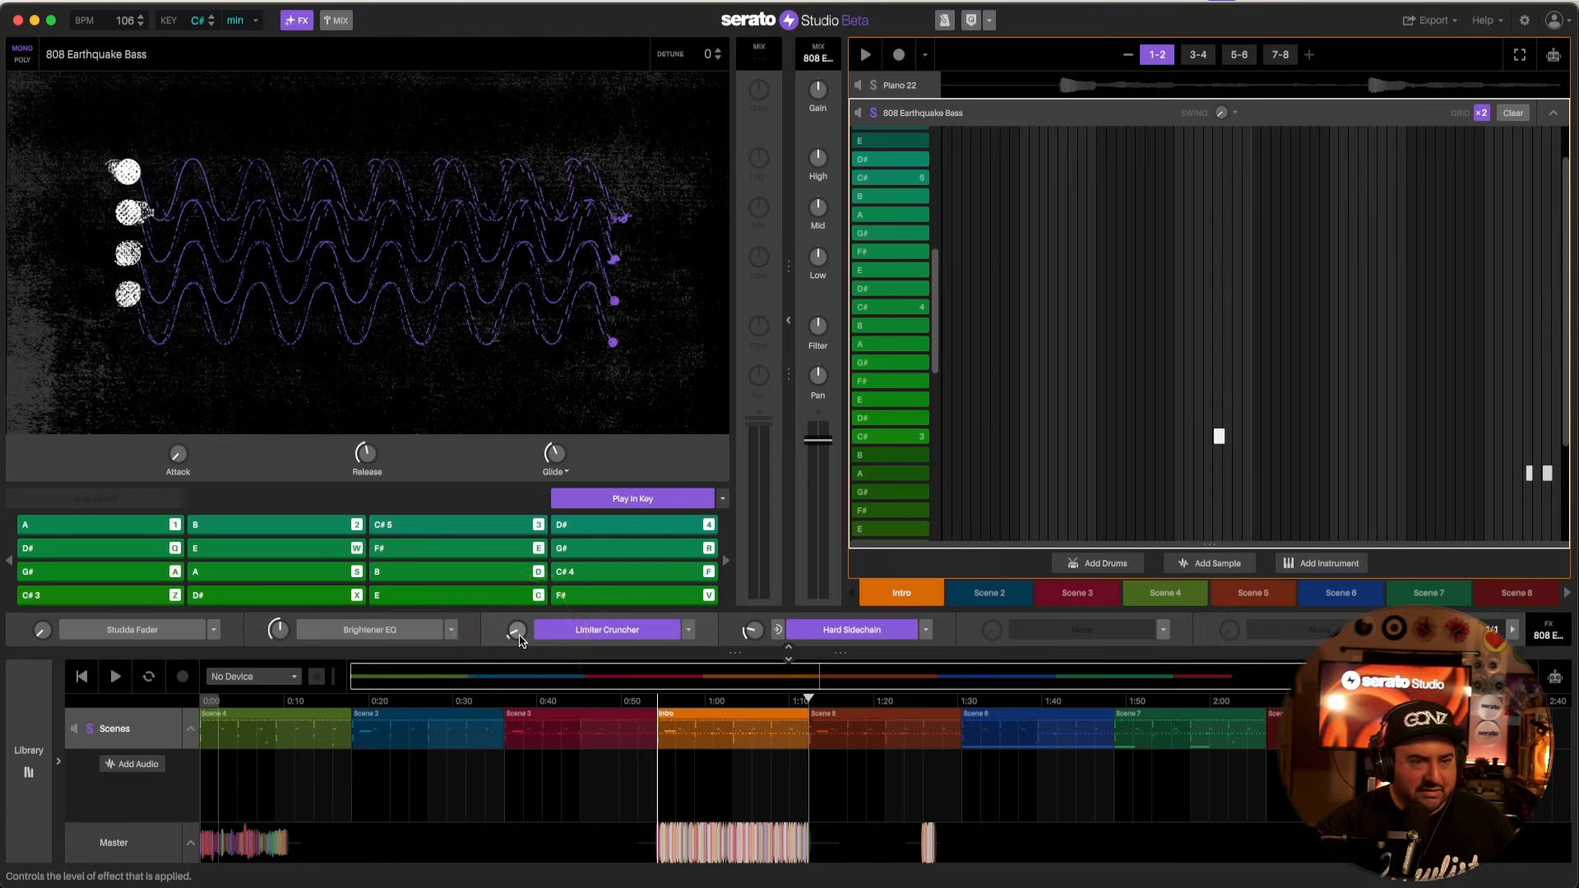
# Step: Replay the soloed 808 Earthquake Bass deck while viewing its pattern around the C# 2 and C# 3 notes
pyautogui.press('space')
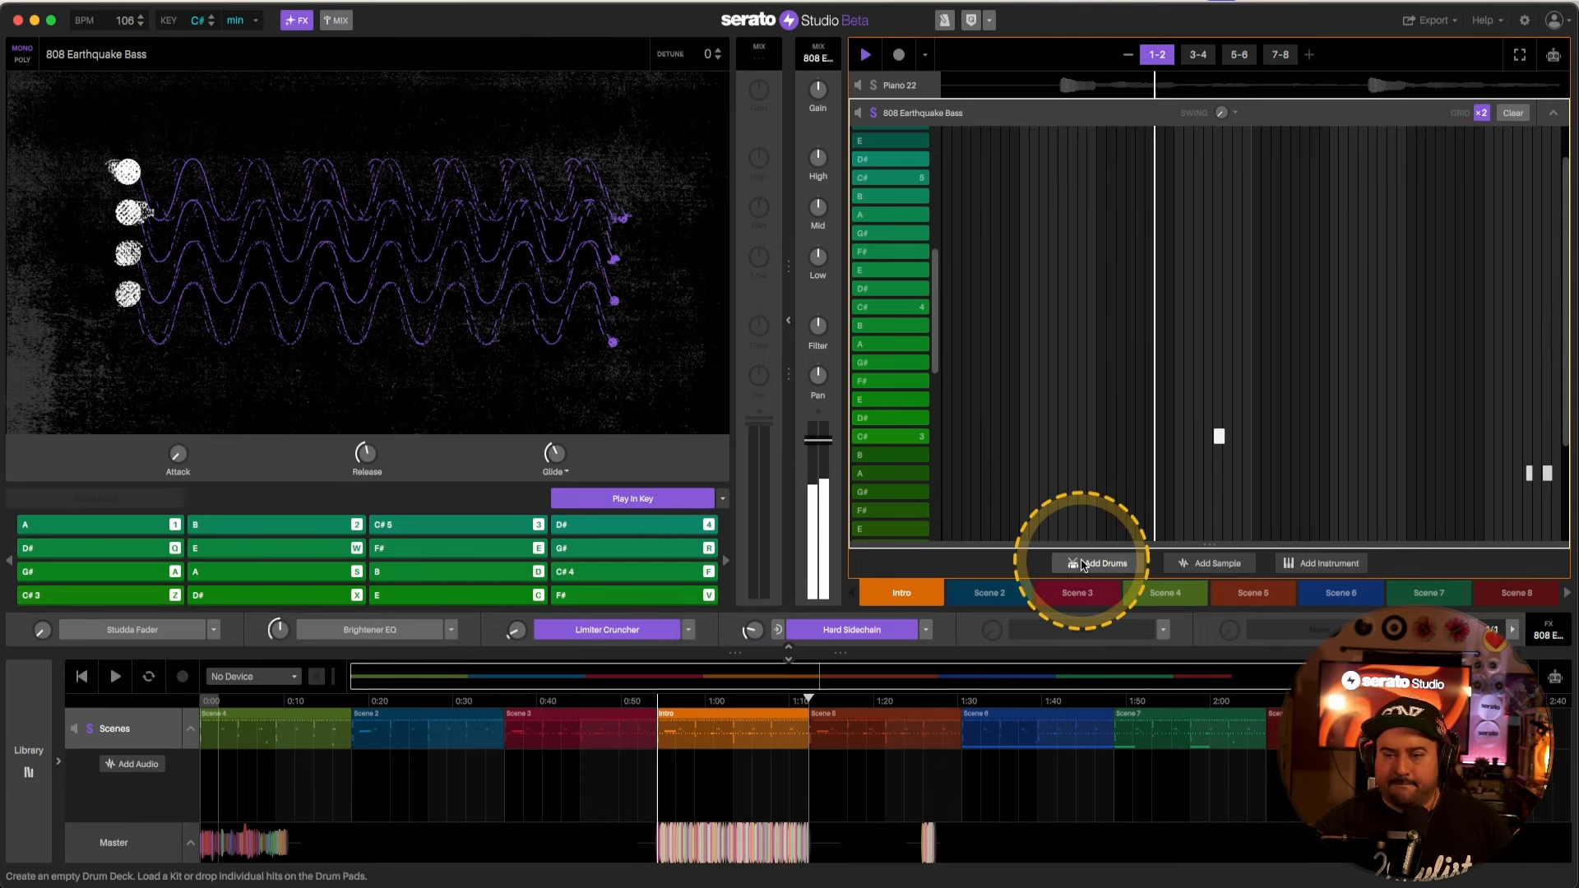
pyautogui.scroll(-3, 1399, 428)
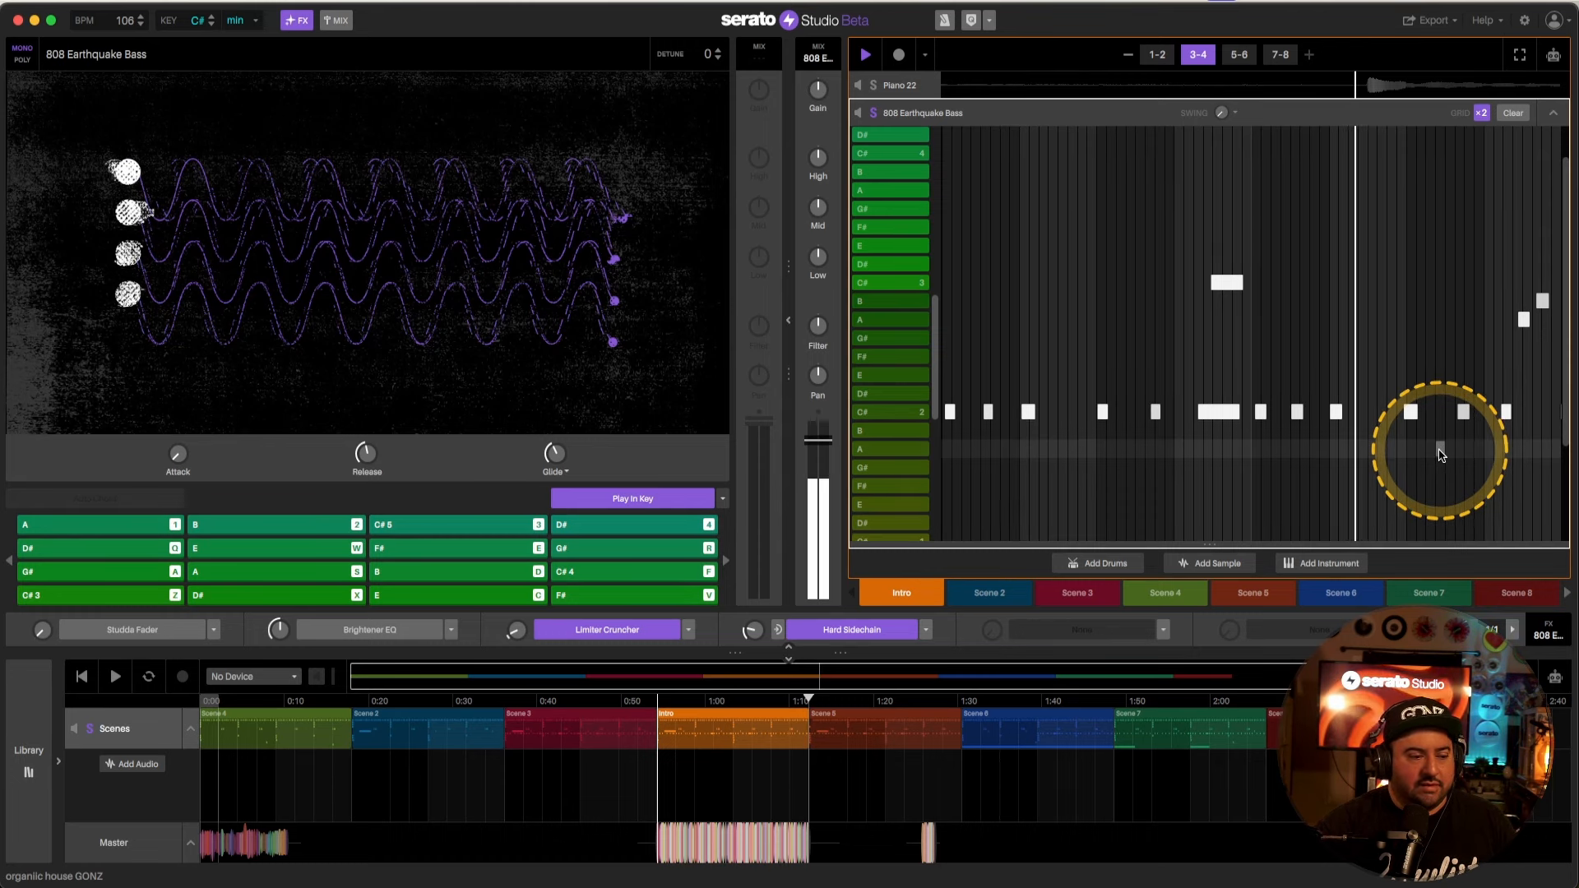
pyautogui.press('space')
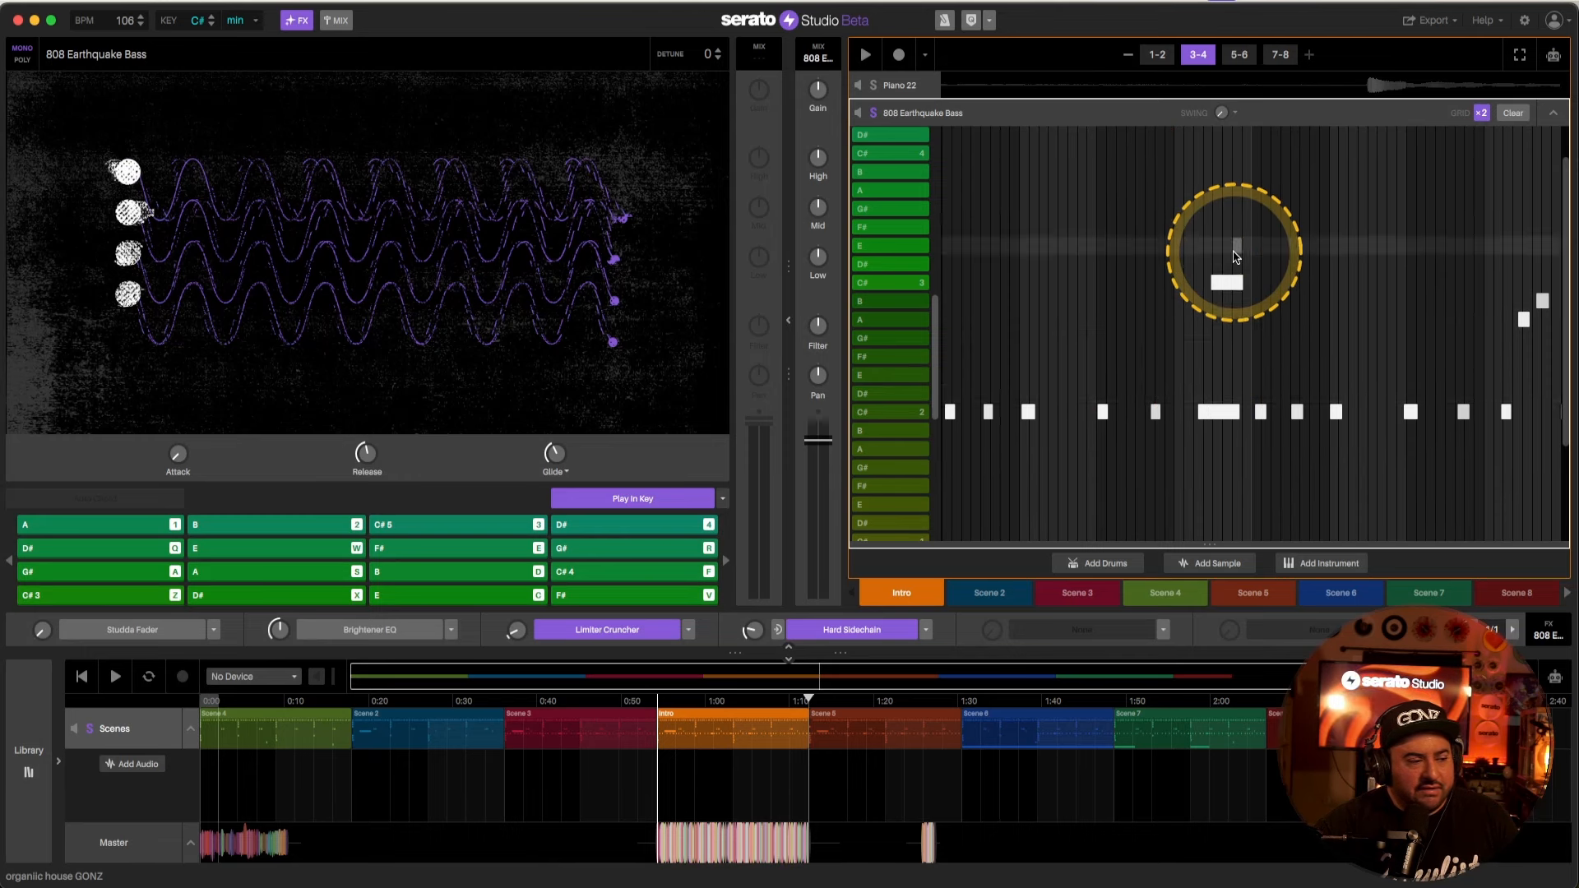
# Step: Examine the 808 Earthquake Bass deck's Glide control and replay the part, releasing the solo and collapsing the deck when done
pyautogui.moveTo(554, 457)
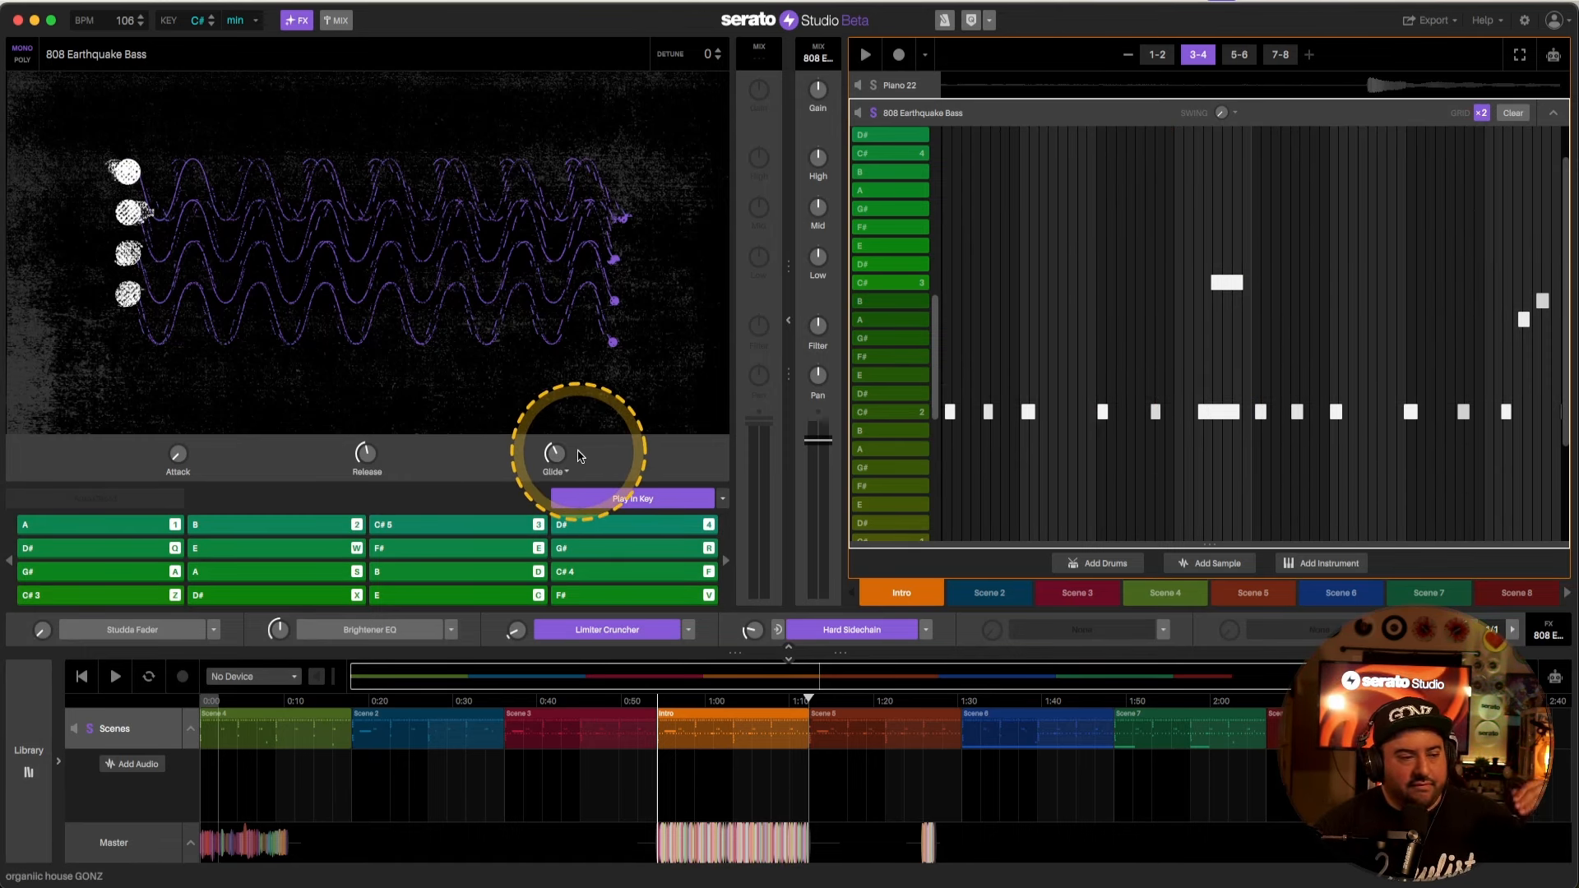
pyautogui.click(556, 453)
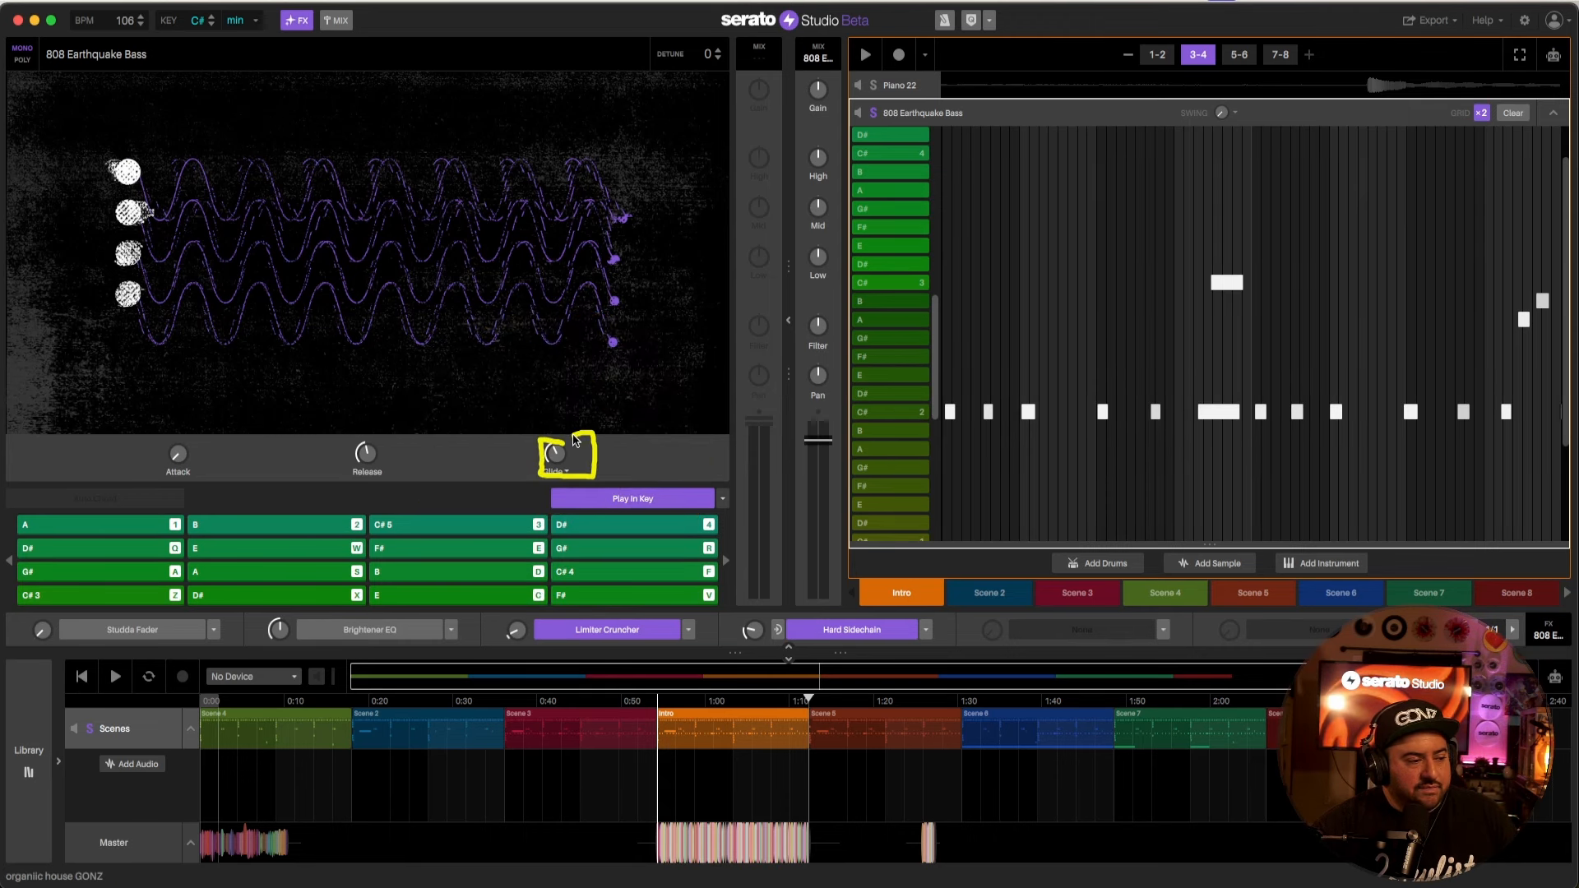
pyautogui.click(563, 443)
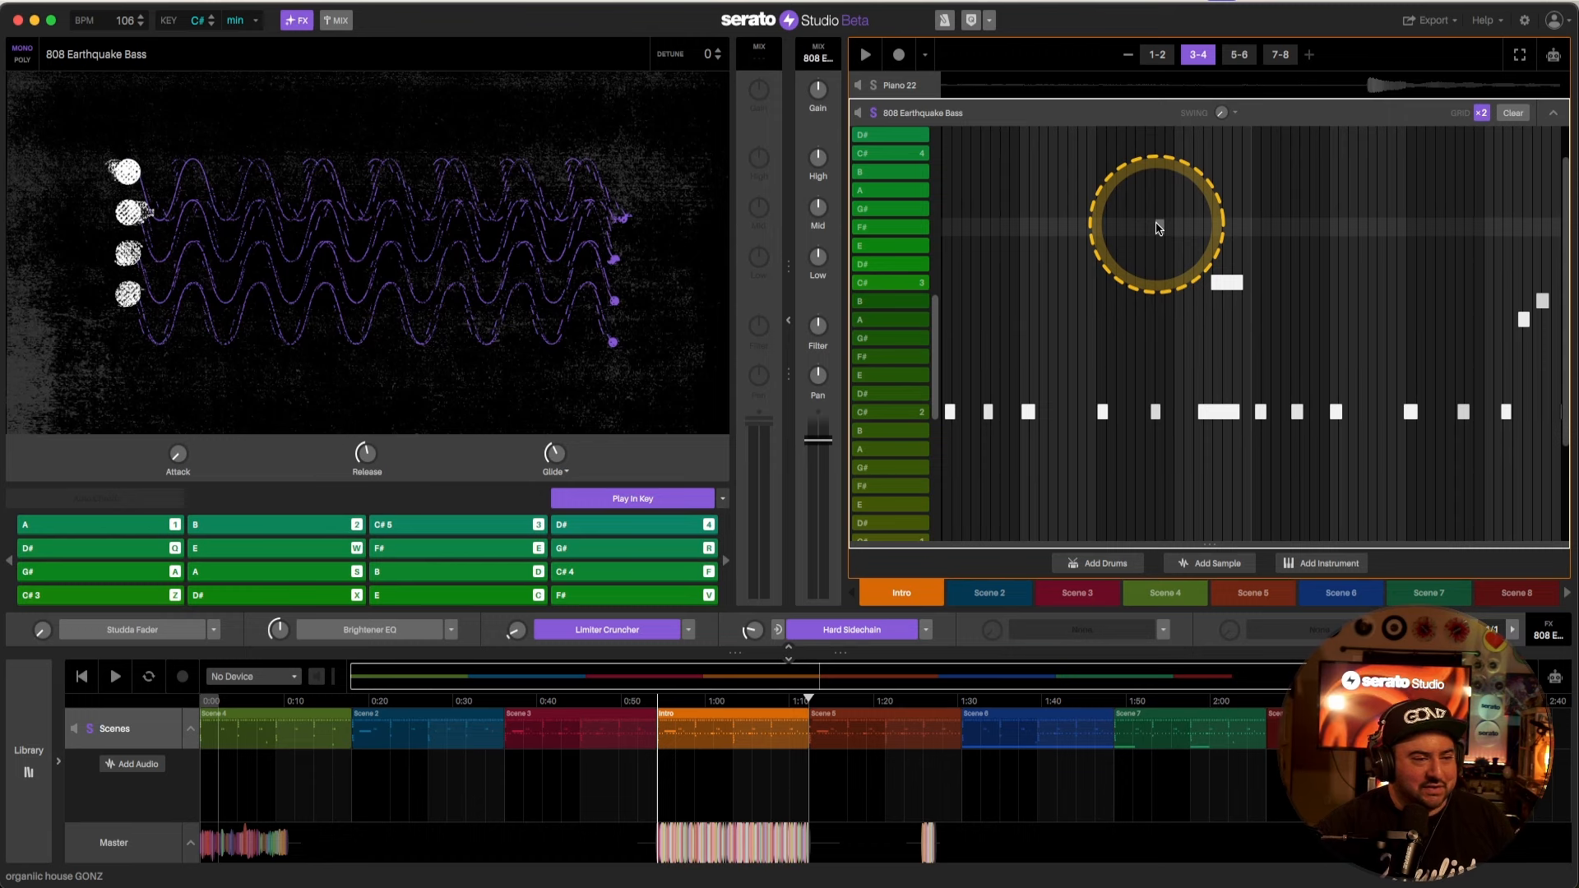
pyautogui.press('space')
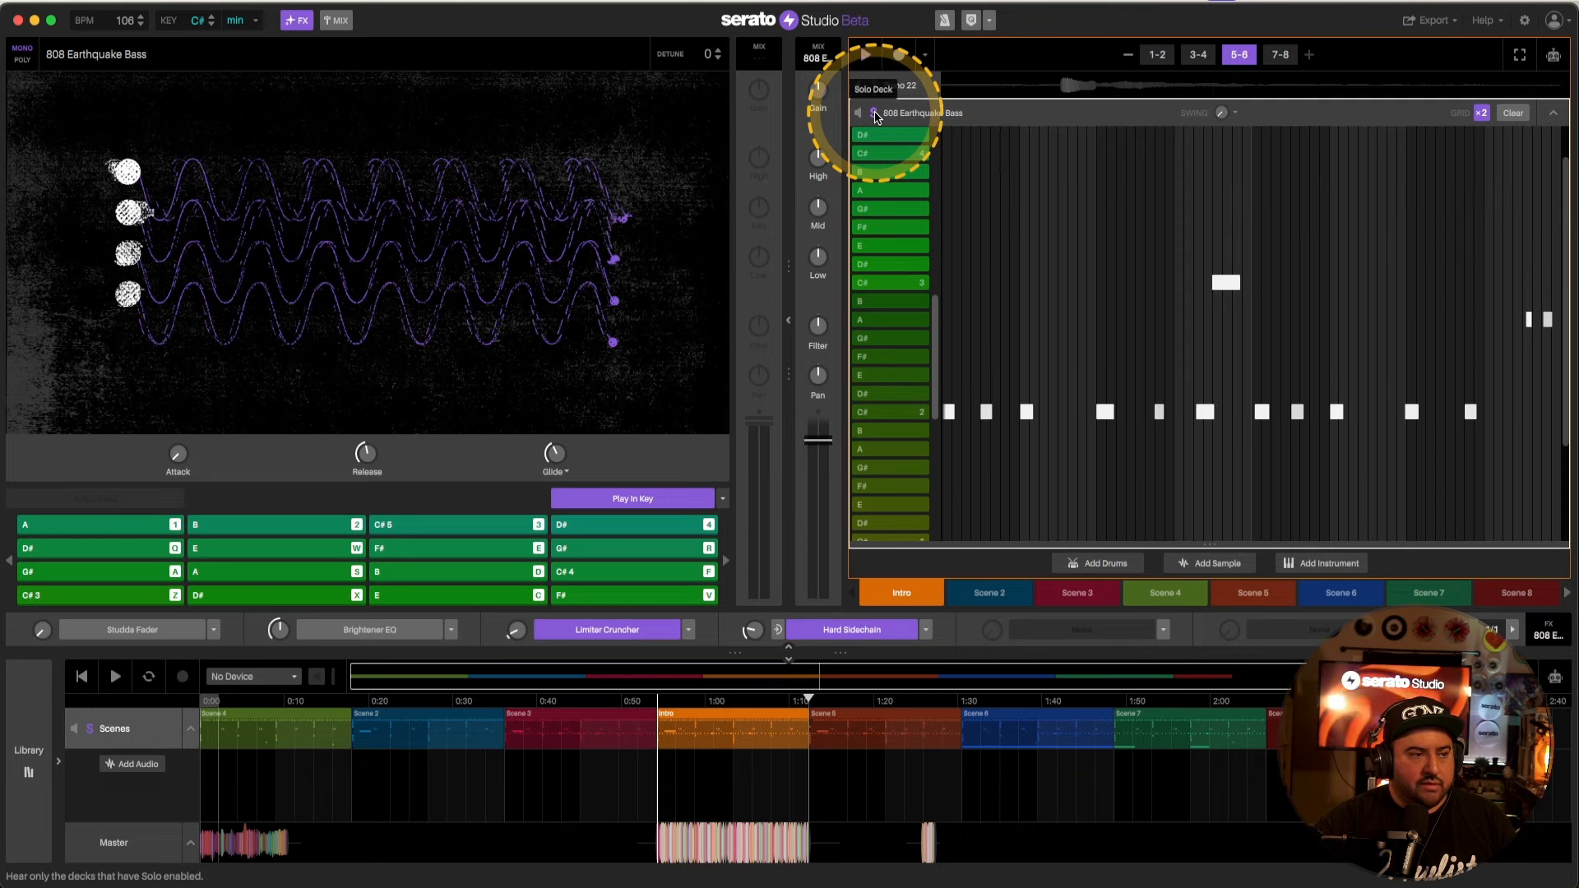
pyautogui.click(1553, 113)
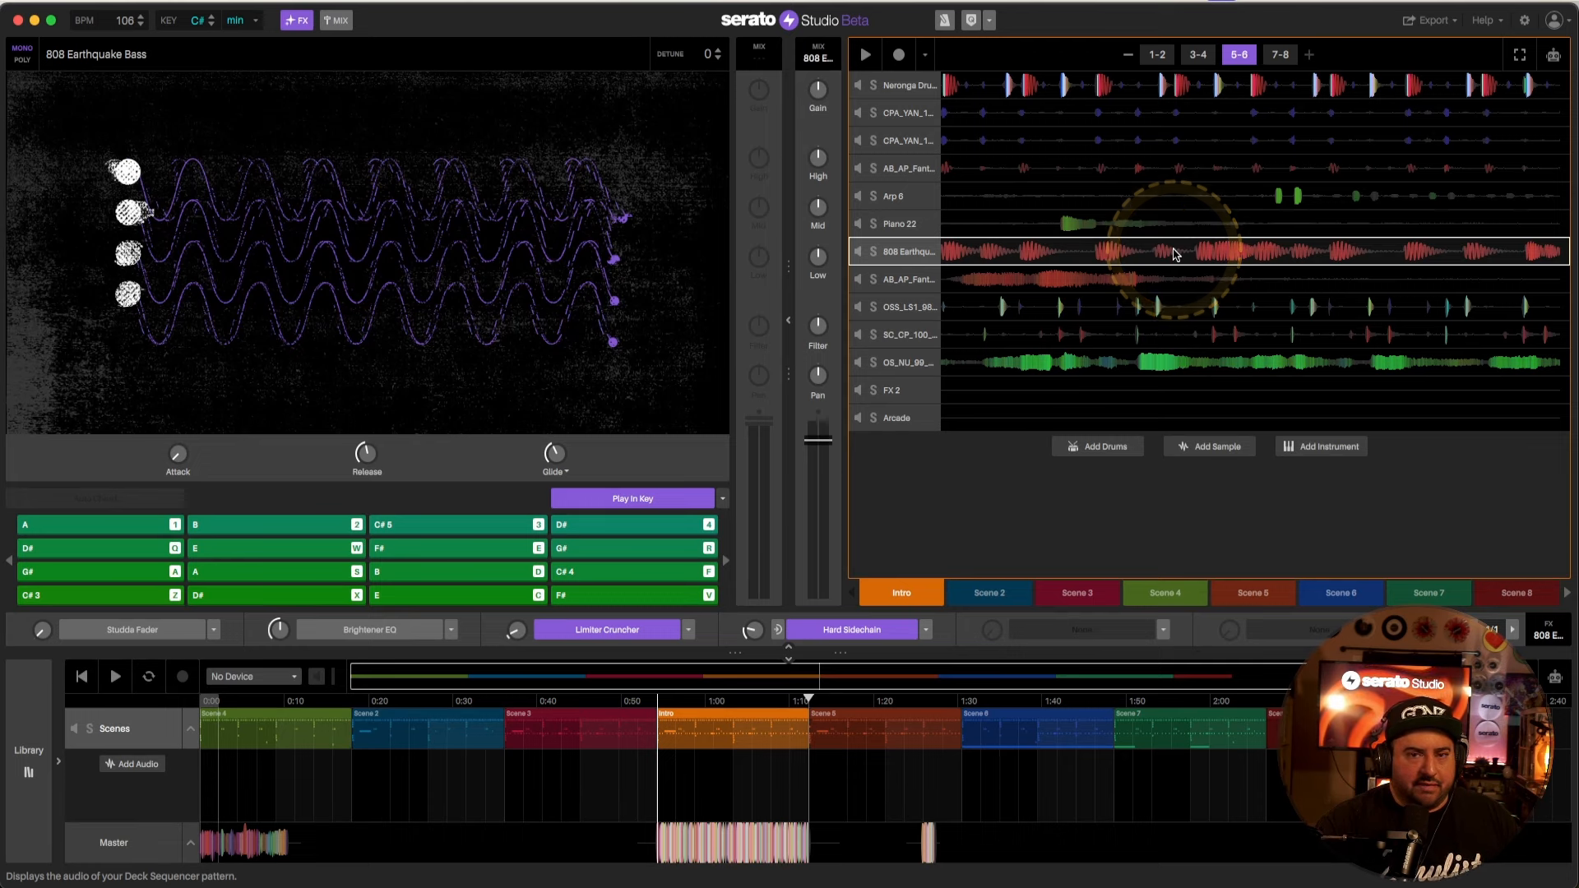
# Step: Open the AB_AP_Fantastic_113_Melodic_Loop_Goals_Dm deck and listen to it soloed
pyautogui.click(1040, 284)
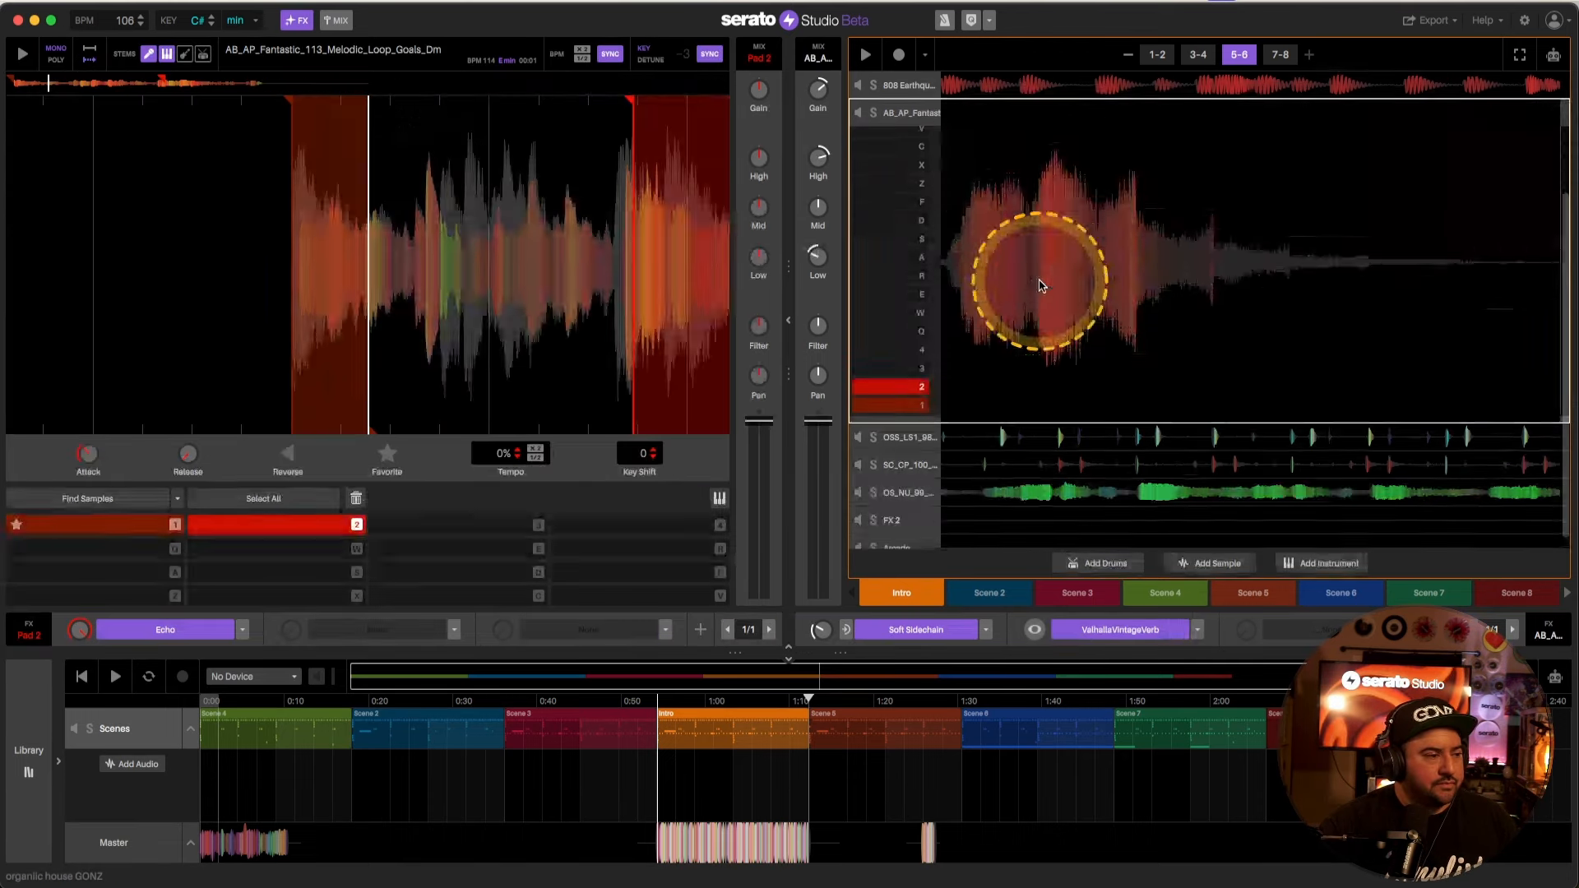
pyautogui.click(873, 113)
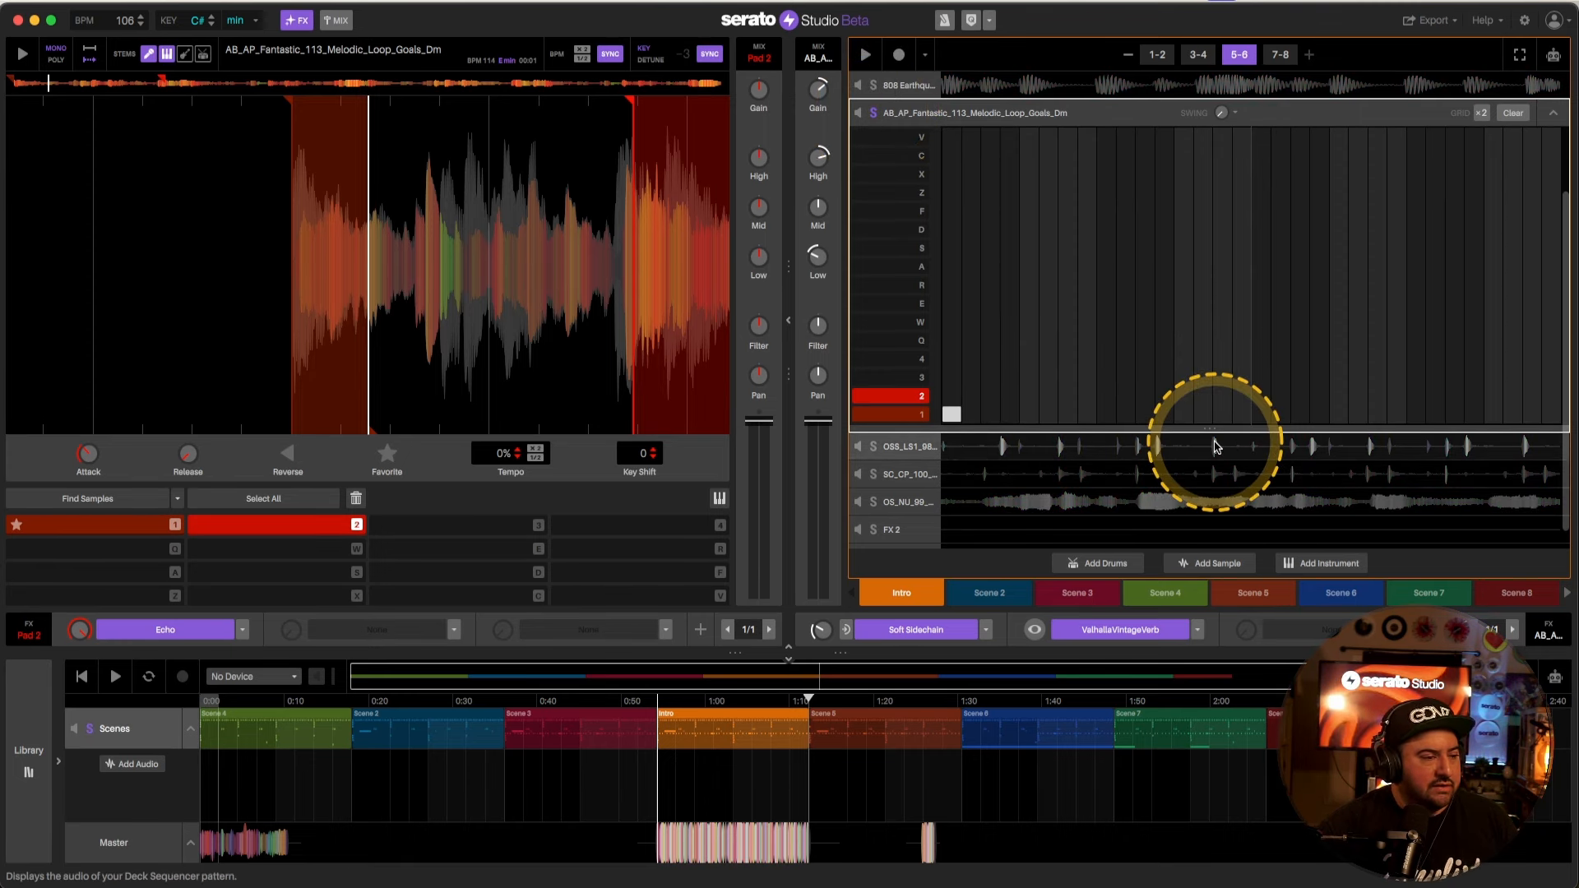
pyautogui.press('space')
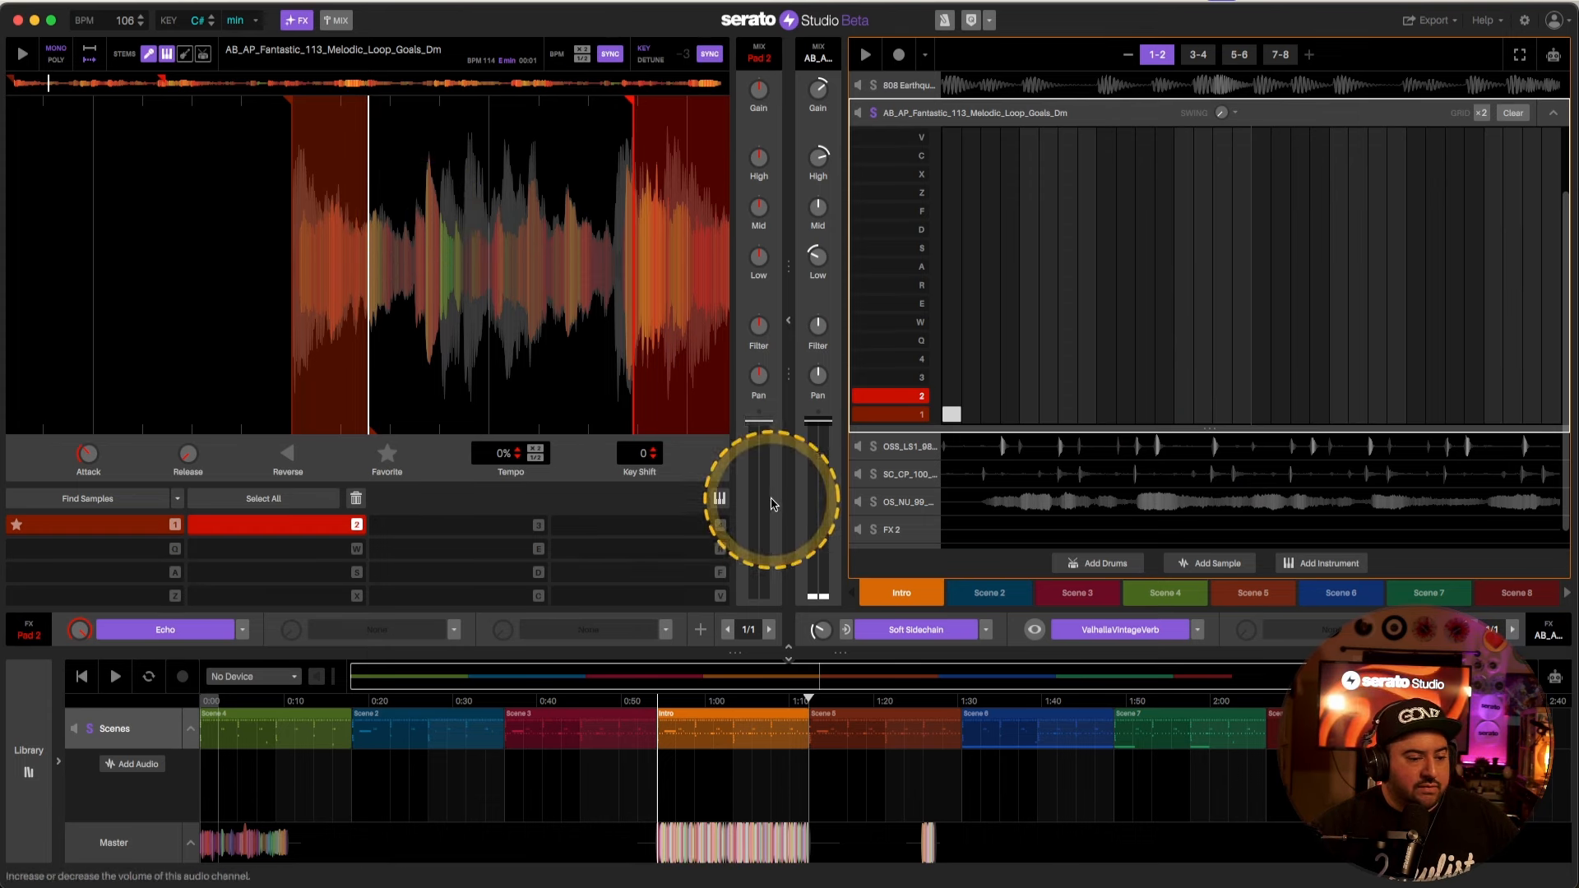
# Step: Set a cue at the start of the melodic loop on pad 3 and bypass ValhallaVintageVerb to hear the dry sample
pyautogui.moveTo(521, 282); pyautogui.dragTo(600, 282)
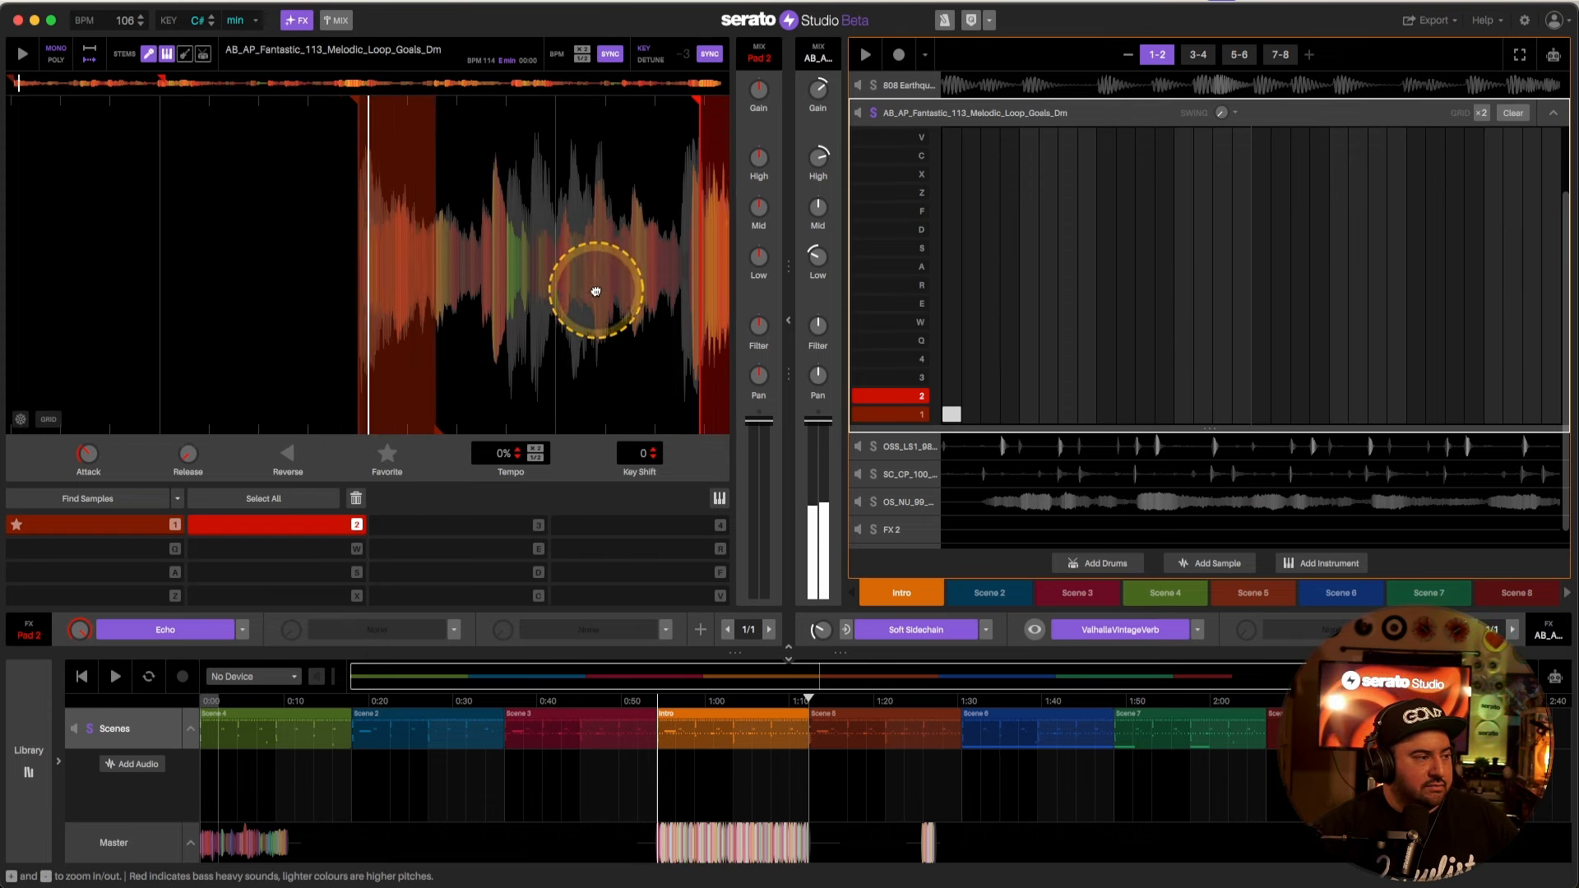
pyautogui.click(430, 532)
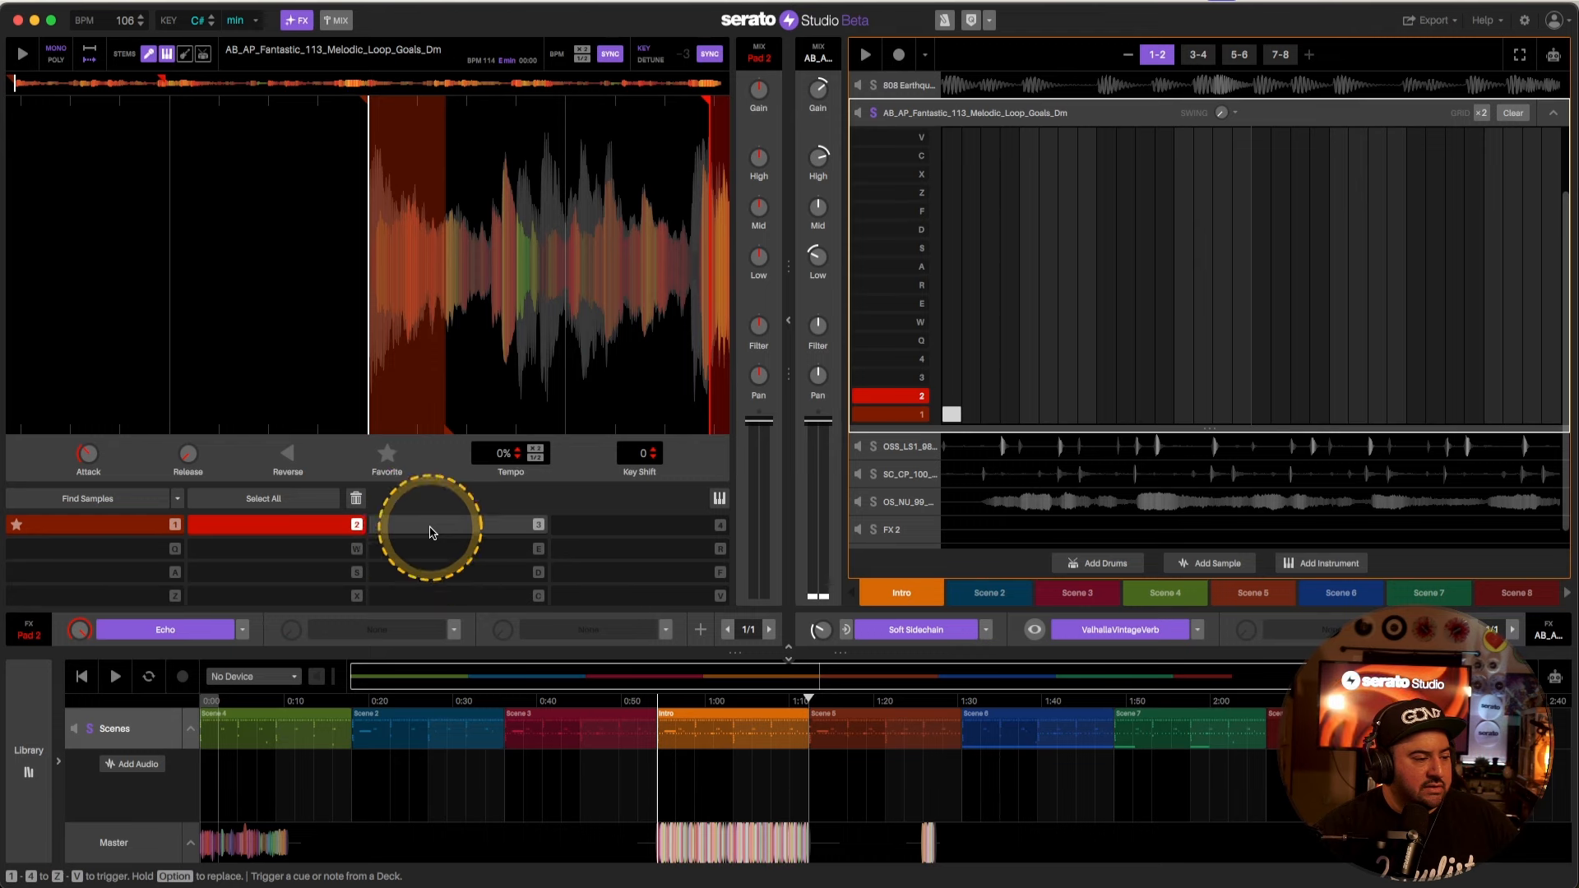
pyautogui.click(1149, 645)
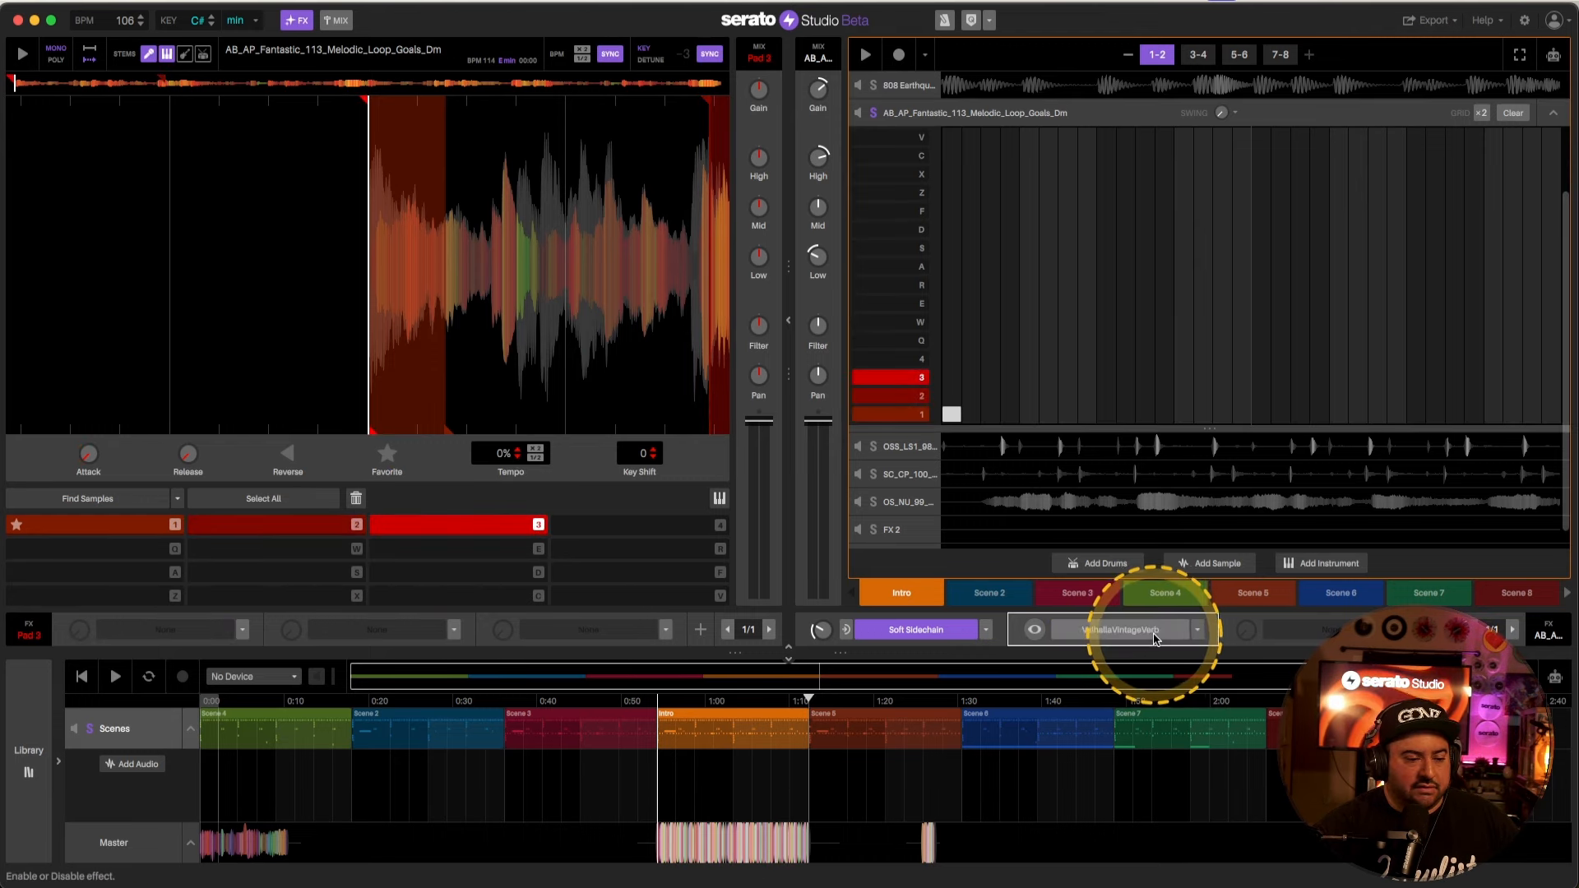
pyautogui.click(117, 126)
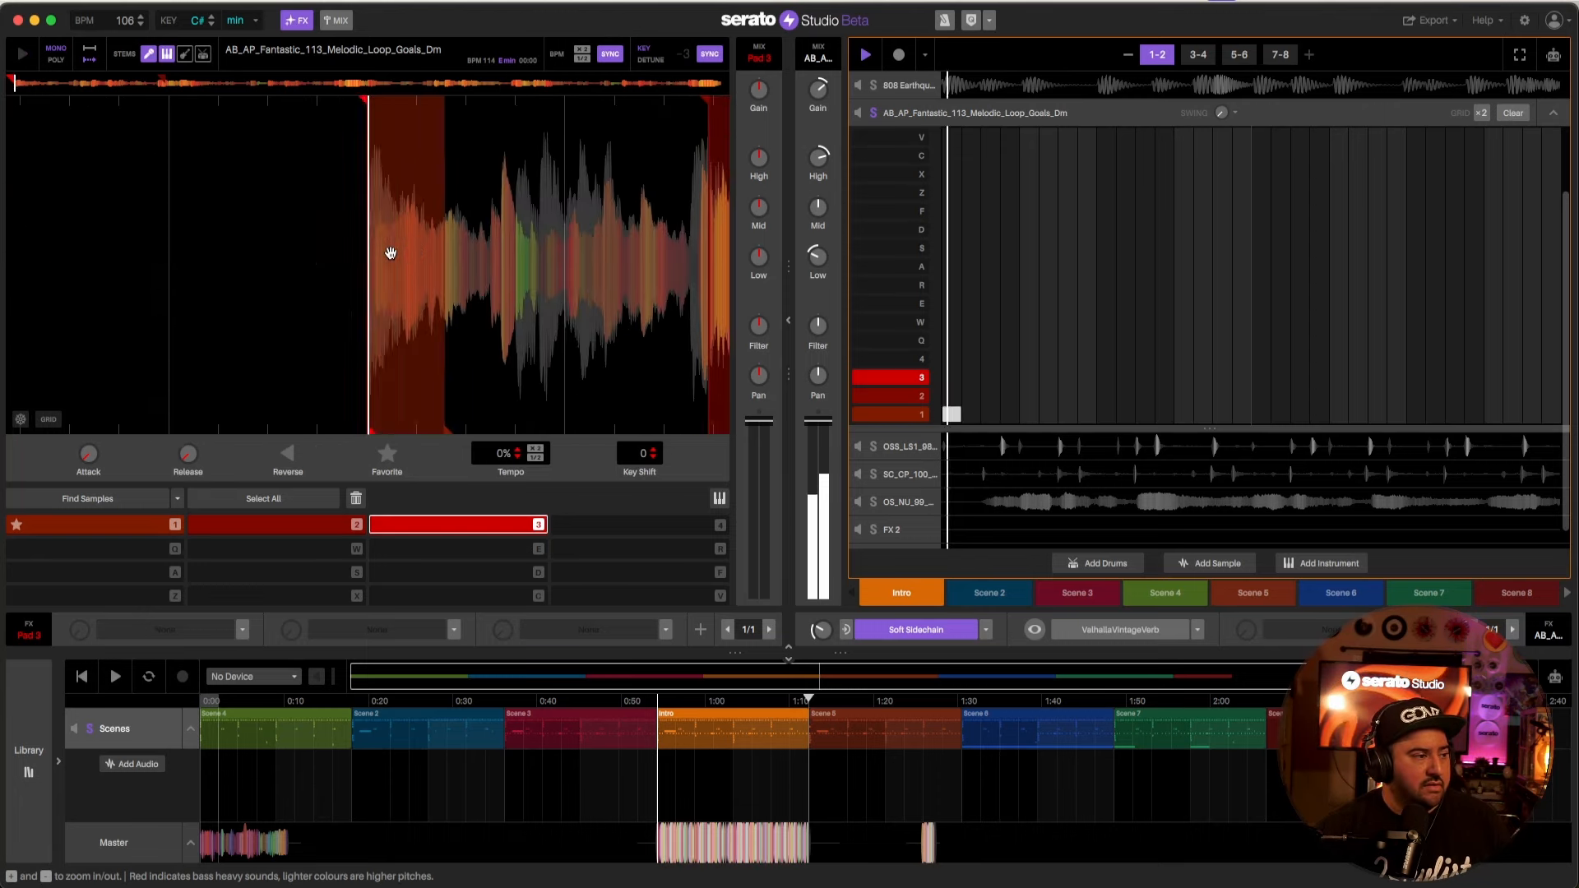
pyautogui.click(543, 504)
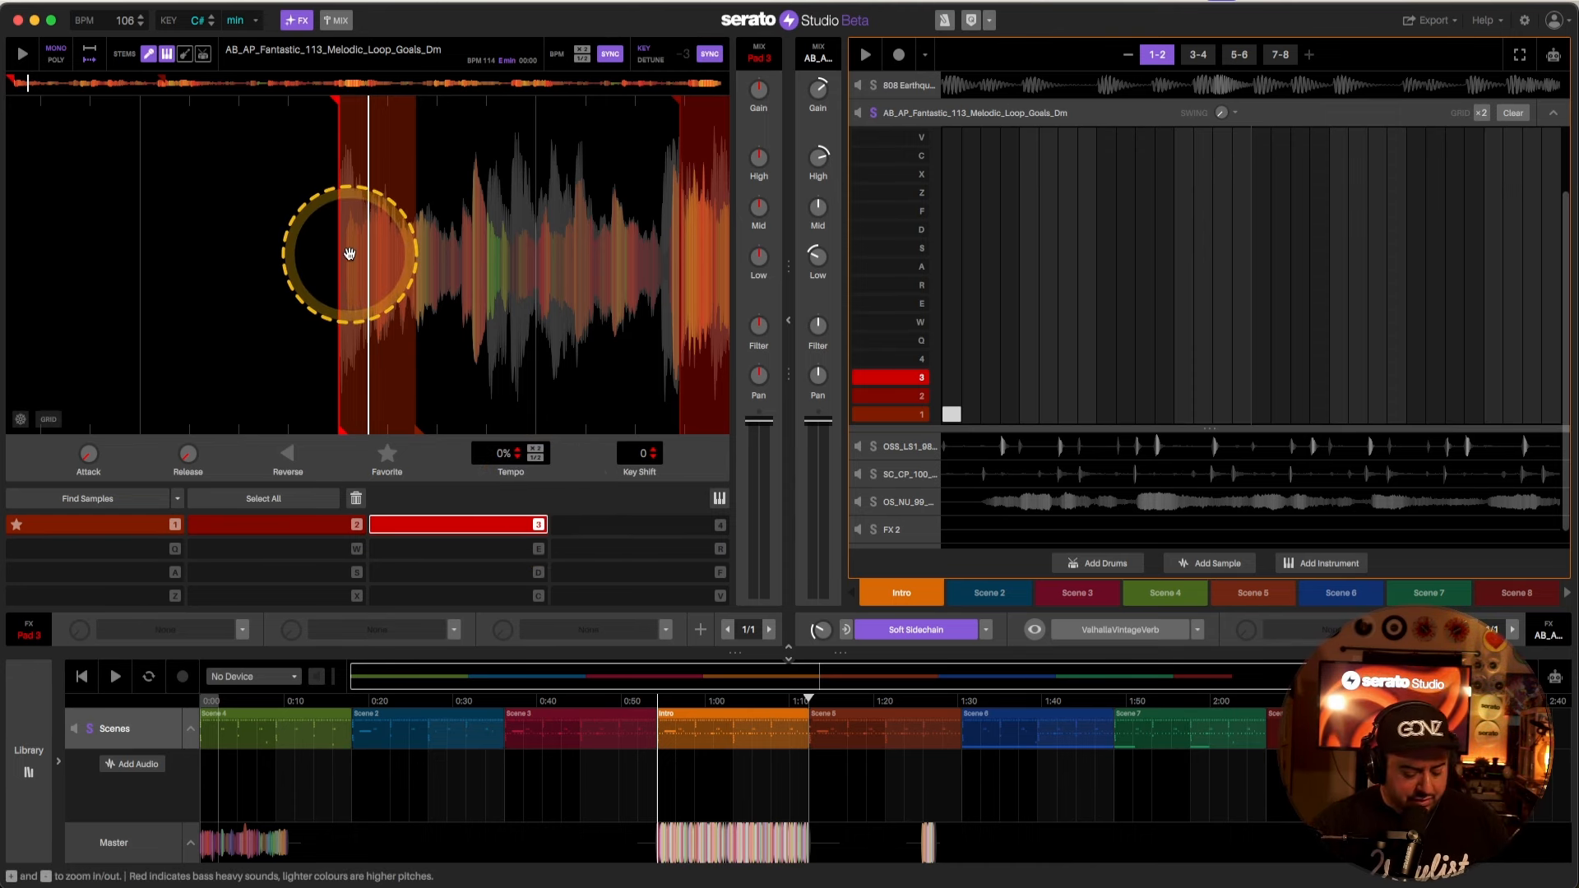
# Step: Trigger the melodic loop's pad 1, re-enable ValhallaVintageVerb and replay the deck, releasing its solo when done
pyautogui.press('1')
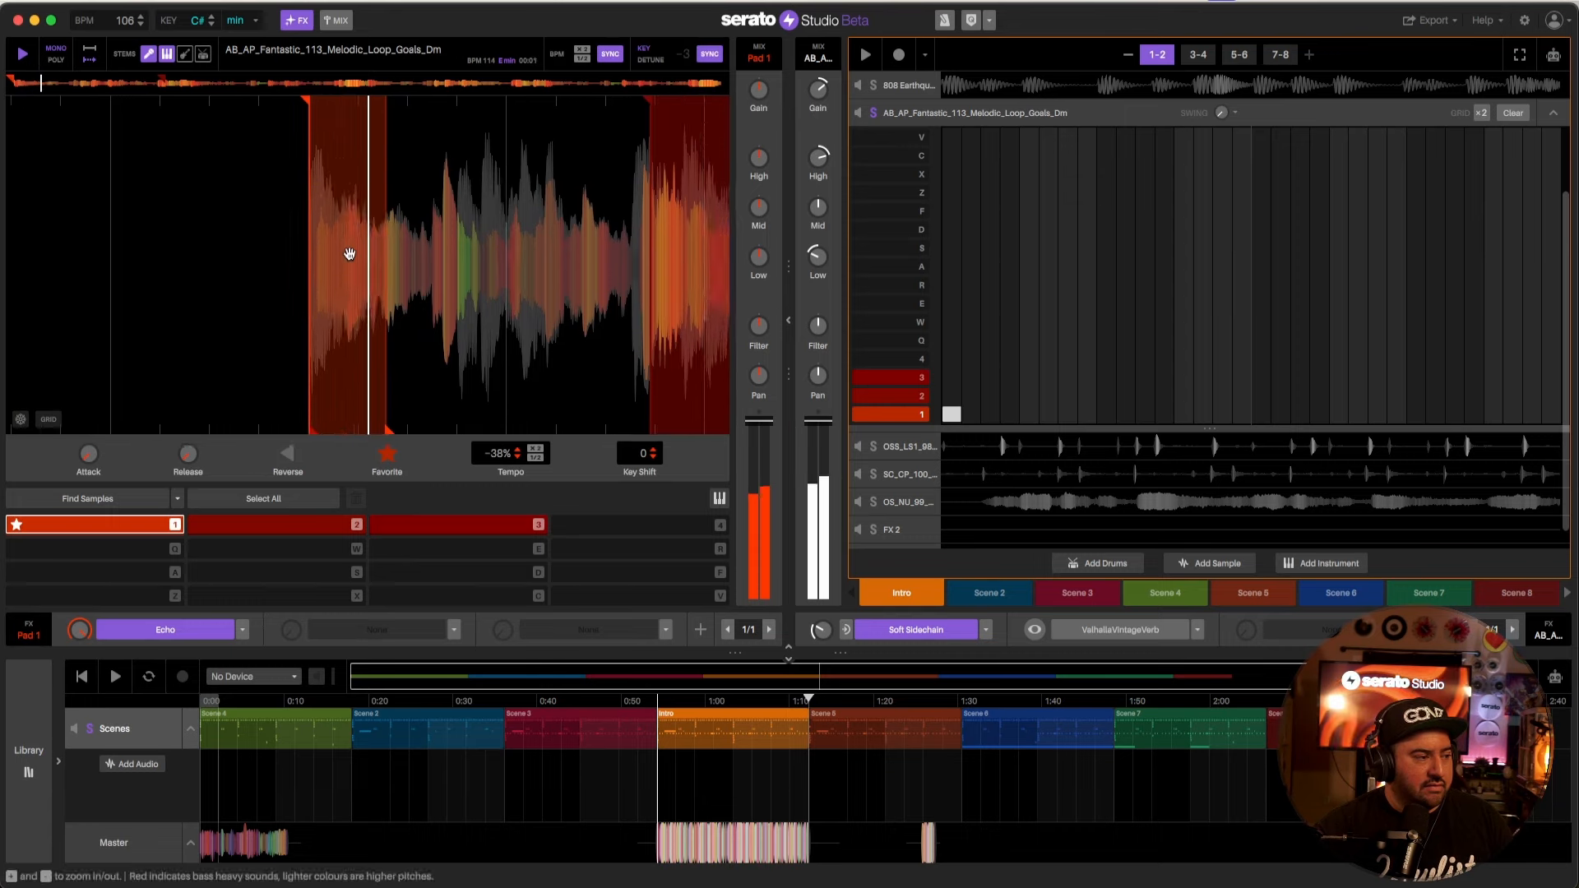
pyautogui.click(1120, 629)
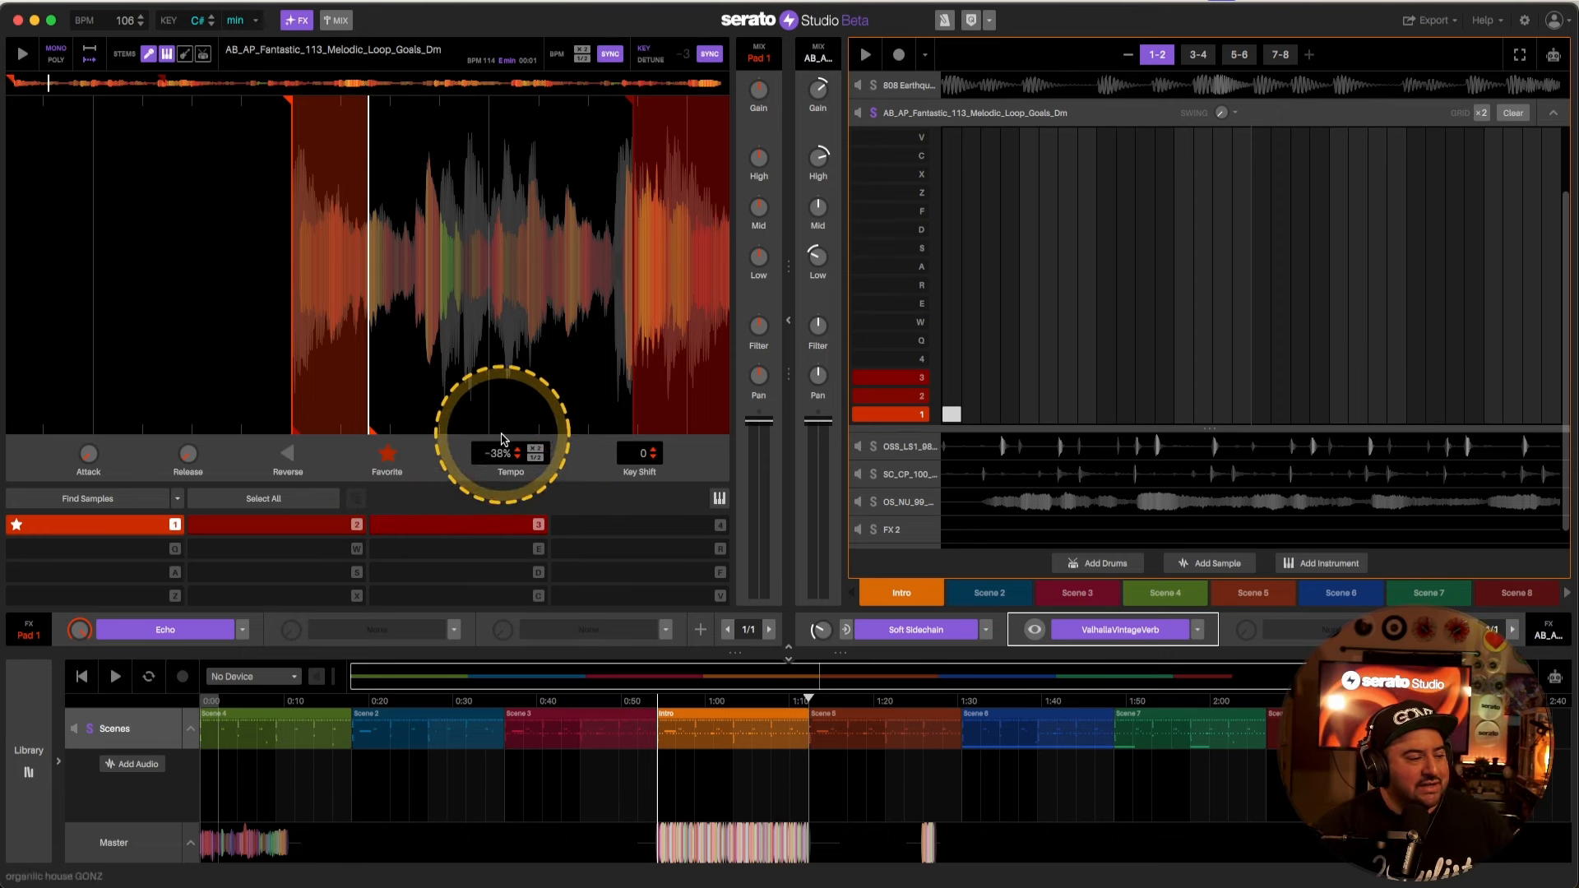
pyautogui.press('space')
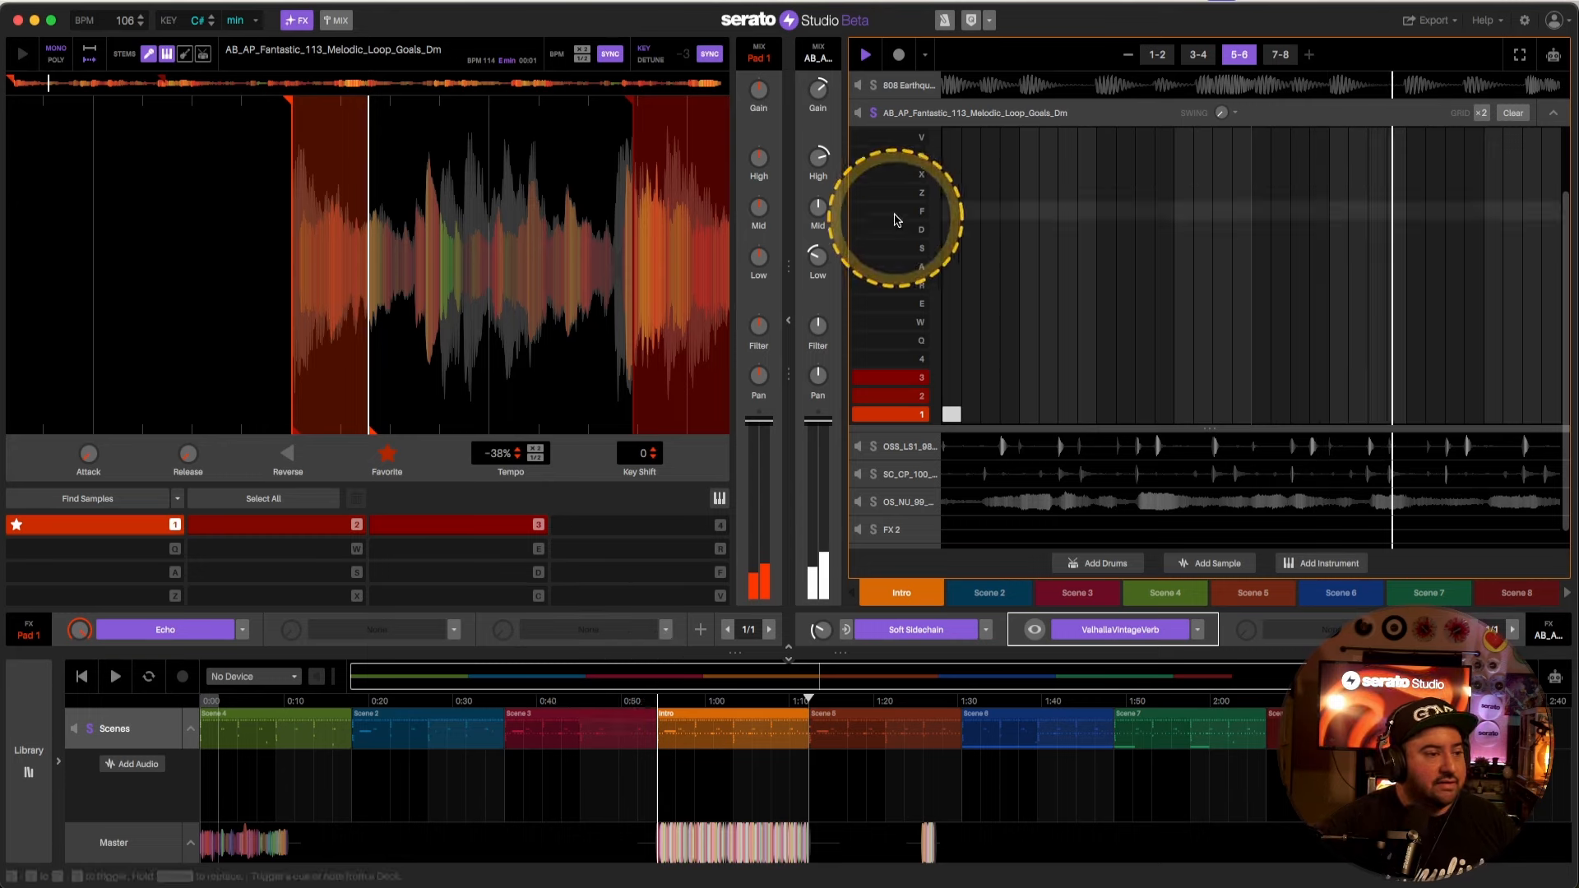
pyautogui.press('space')
pyautogui.click(876, 119)
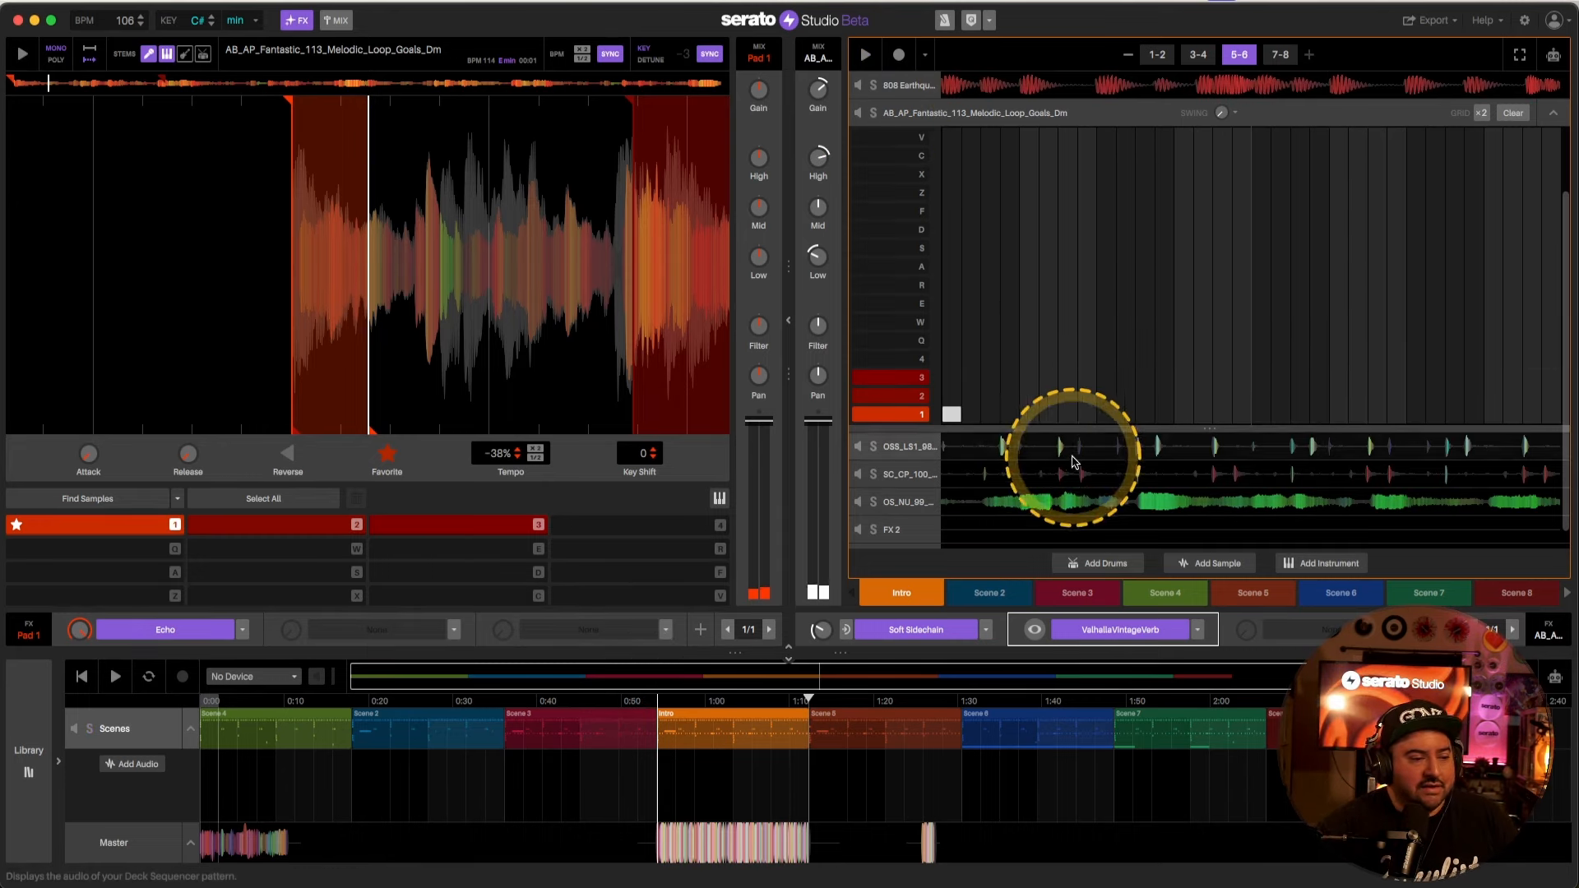
# Step: Open the OS_NU_99_vocal_get_down_C#m deck and view its pad 1 slice on the waveform
pyautogui.scroll(-1, 1074, 463)
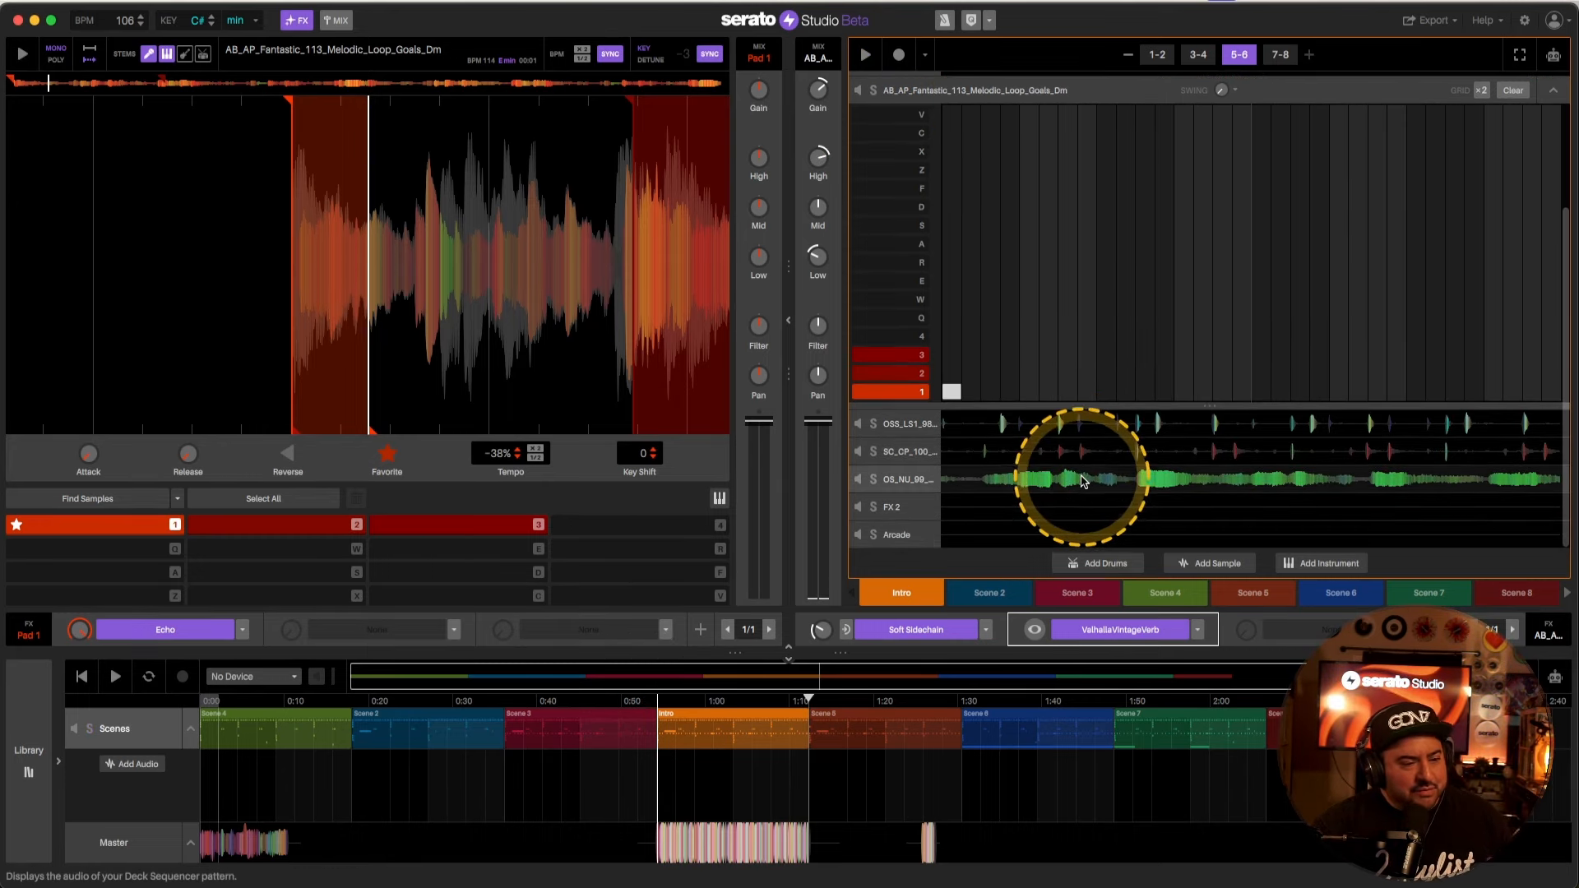
pyautogui.click(1083, 483)
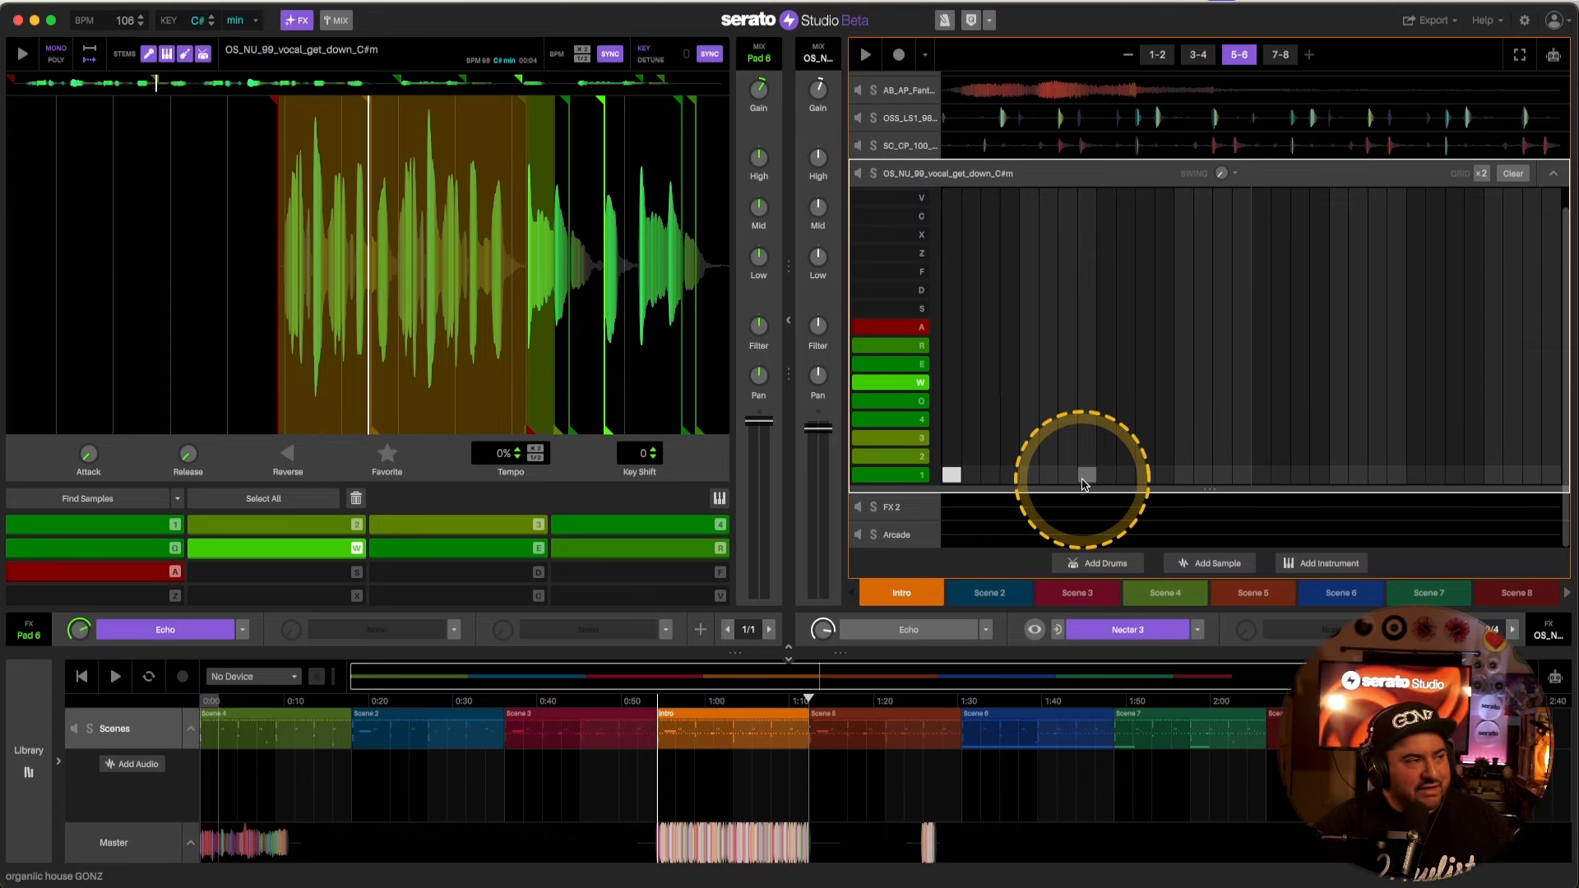
pyautogui.click(1079, 484)
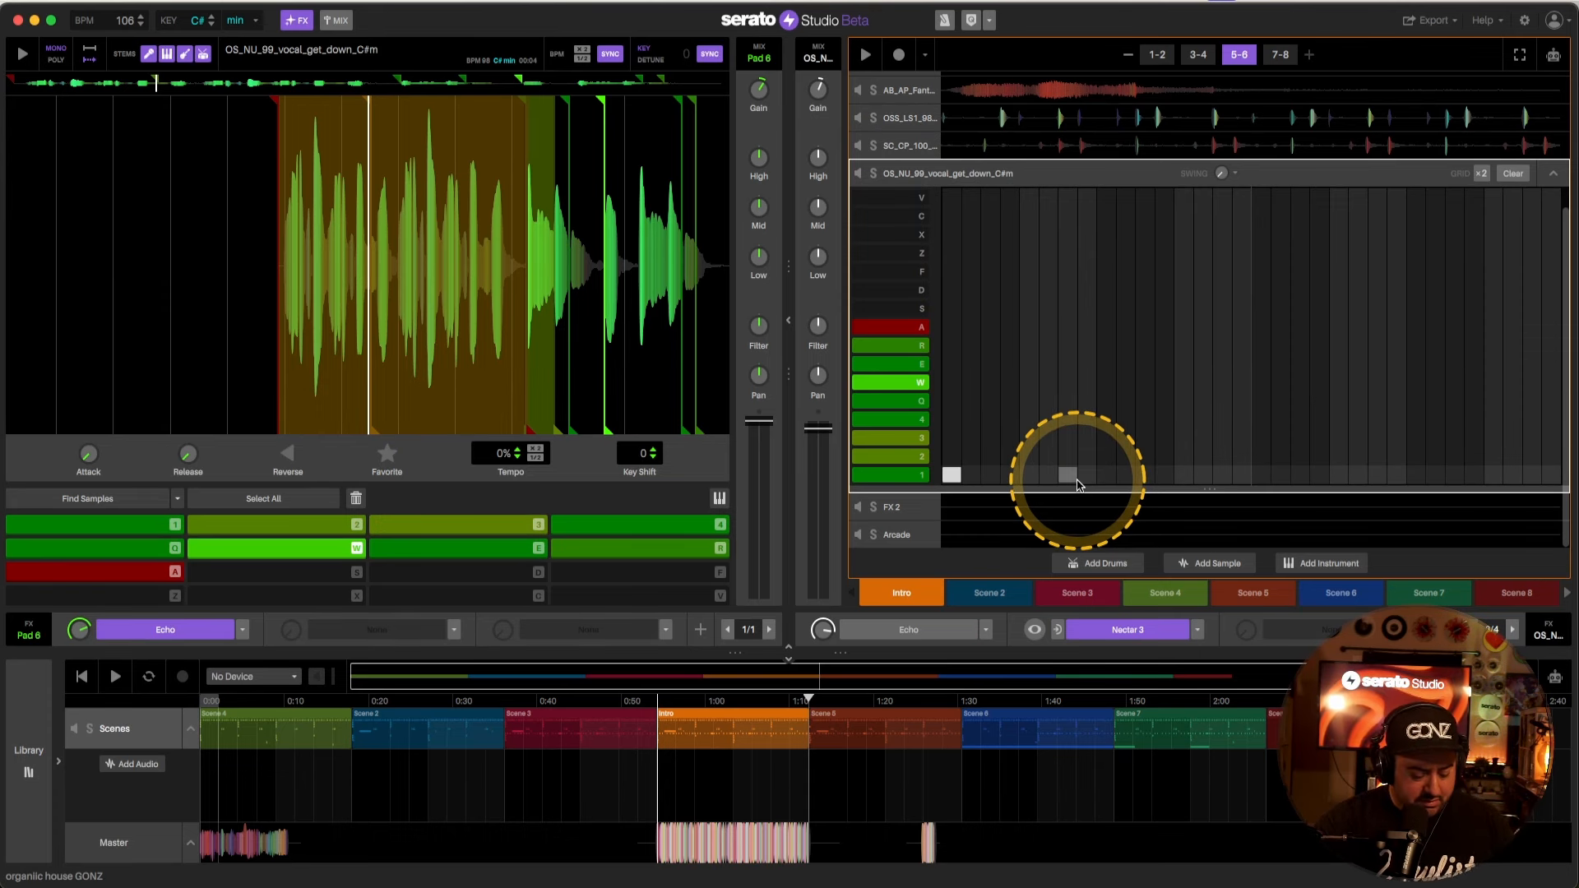
pyautogui.click(516, 451)
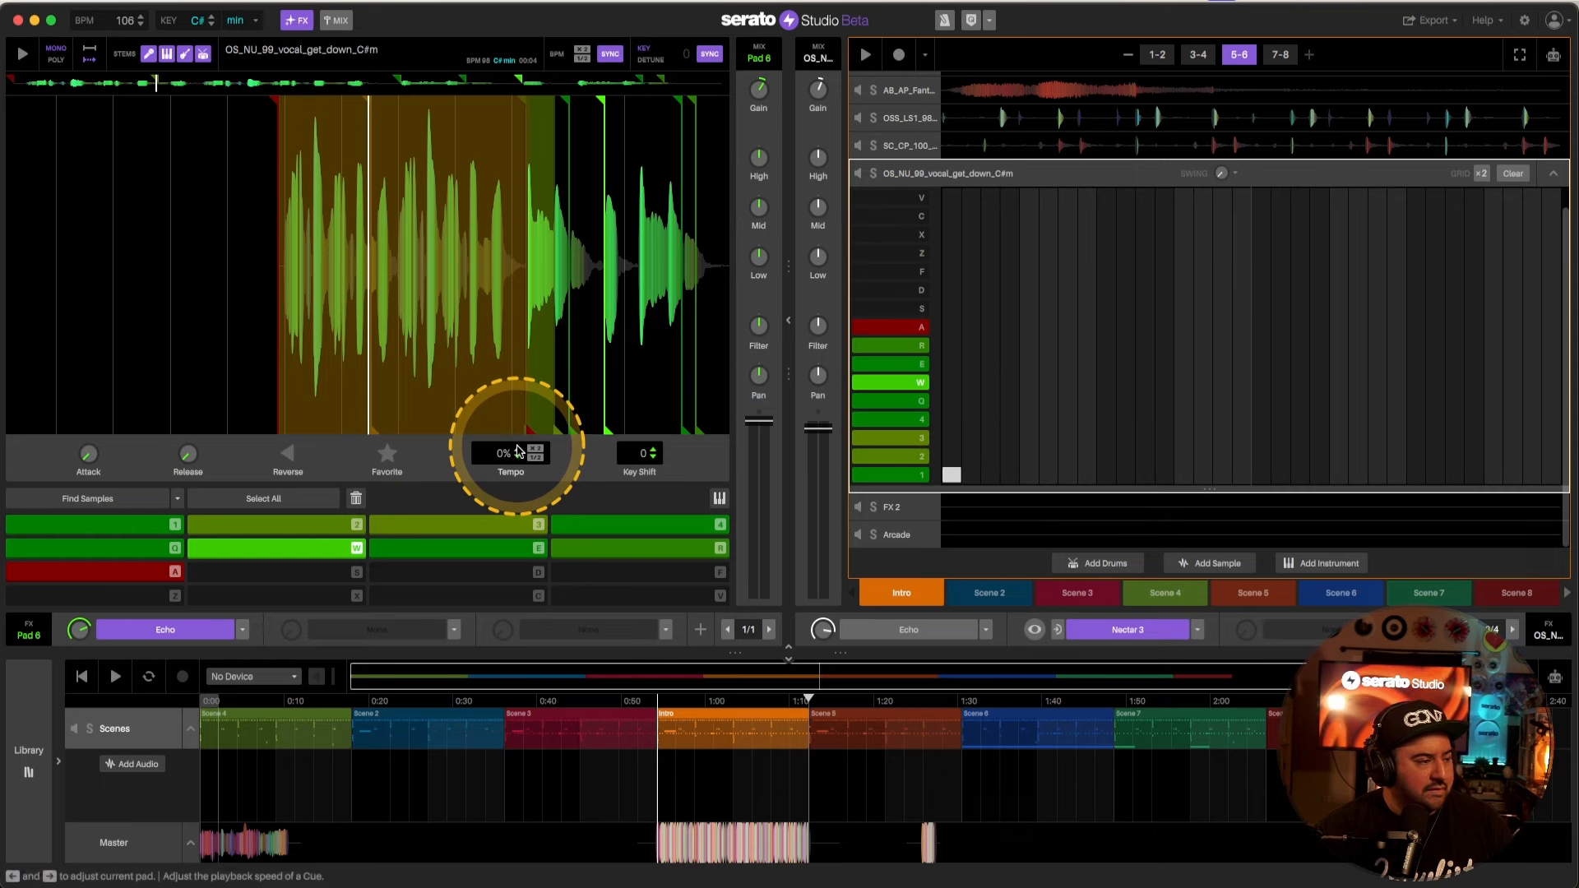
pyautogui.click(1183, 423)
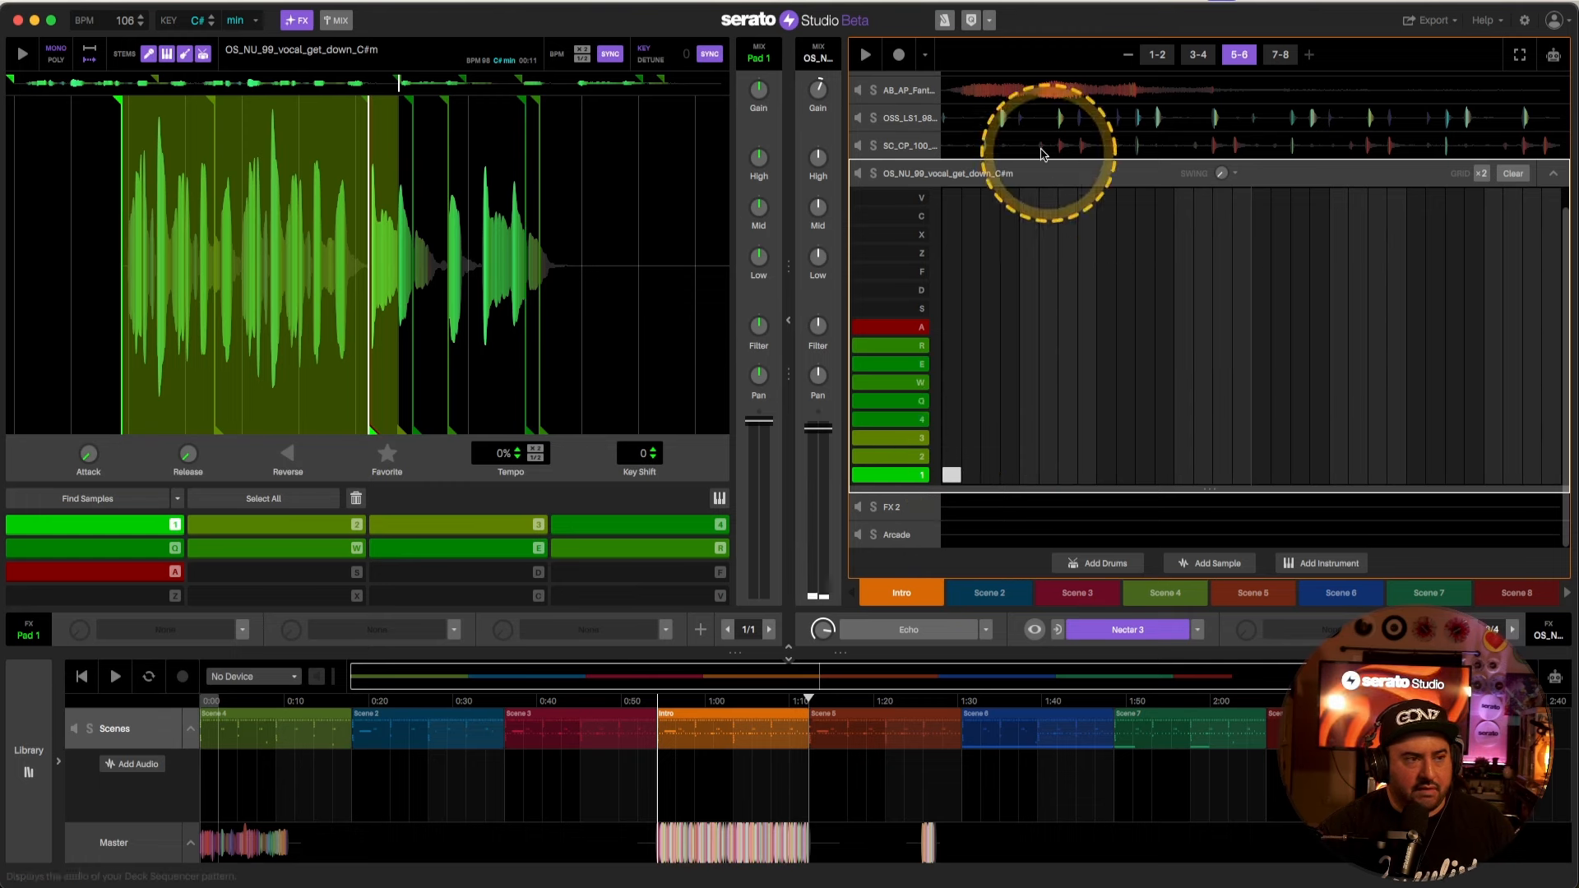
# Step: Solo the vocal deck and listen to its Intro pattern, stopping playback when done
pyautogui.click(872, 174)
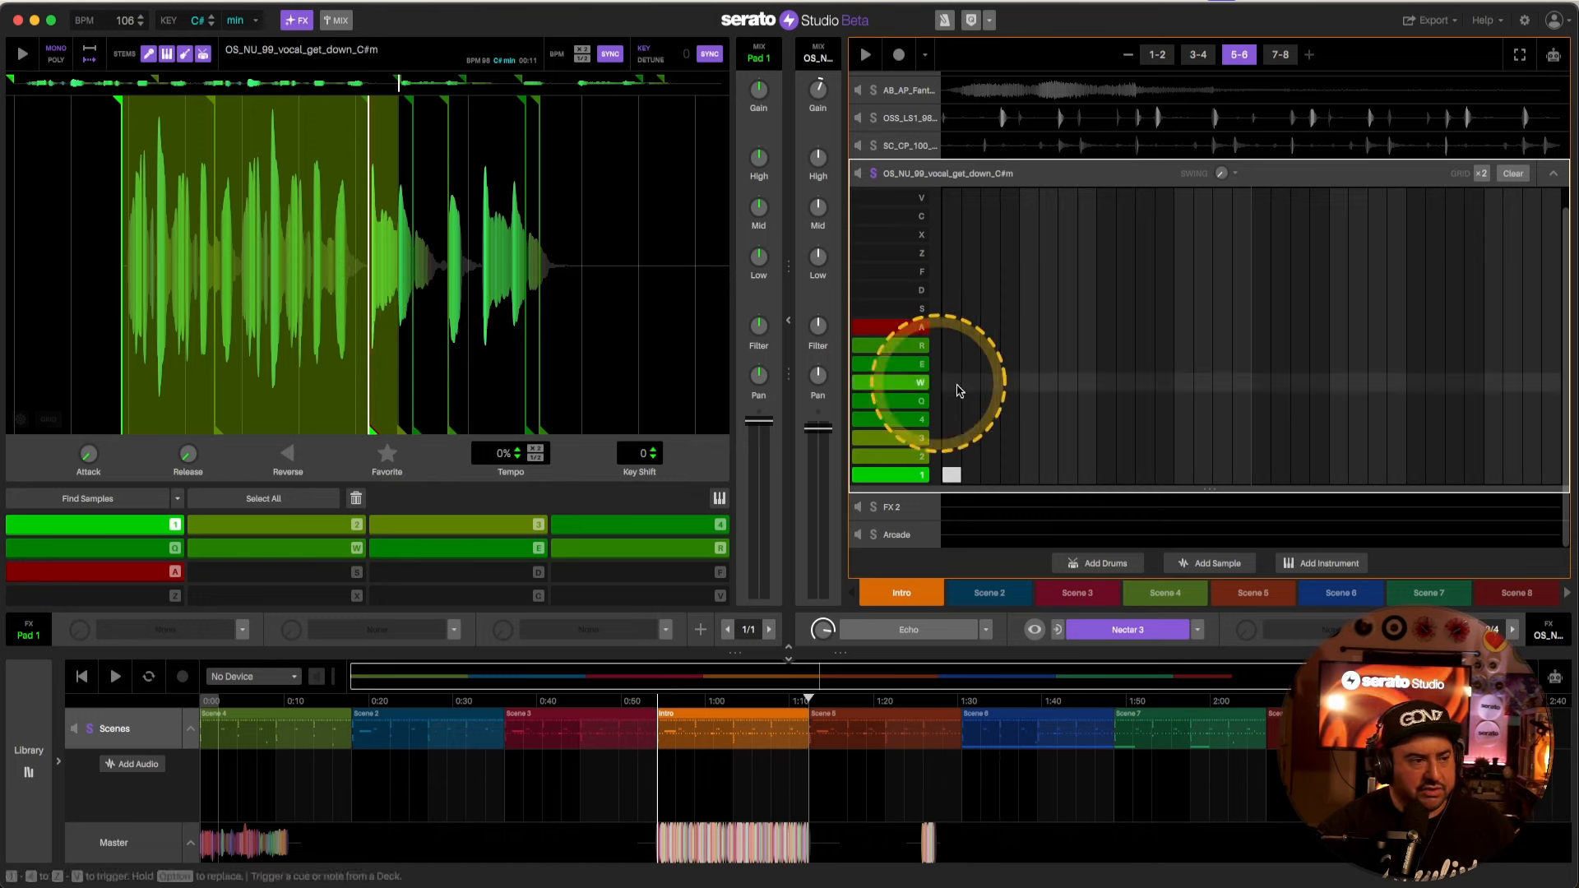
pyautogui.press('space')
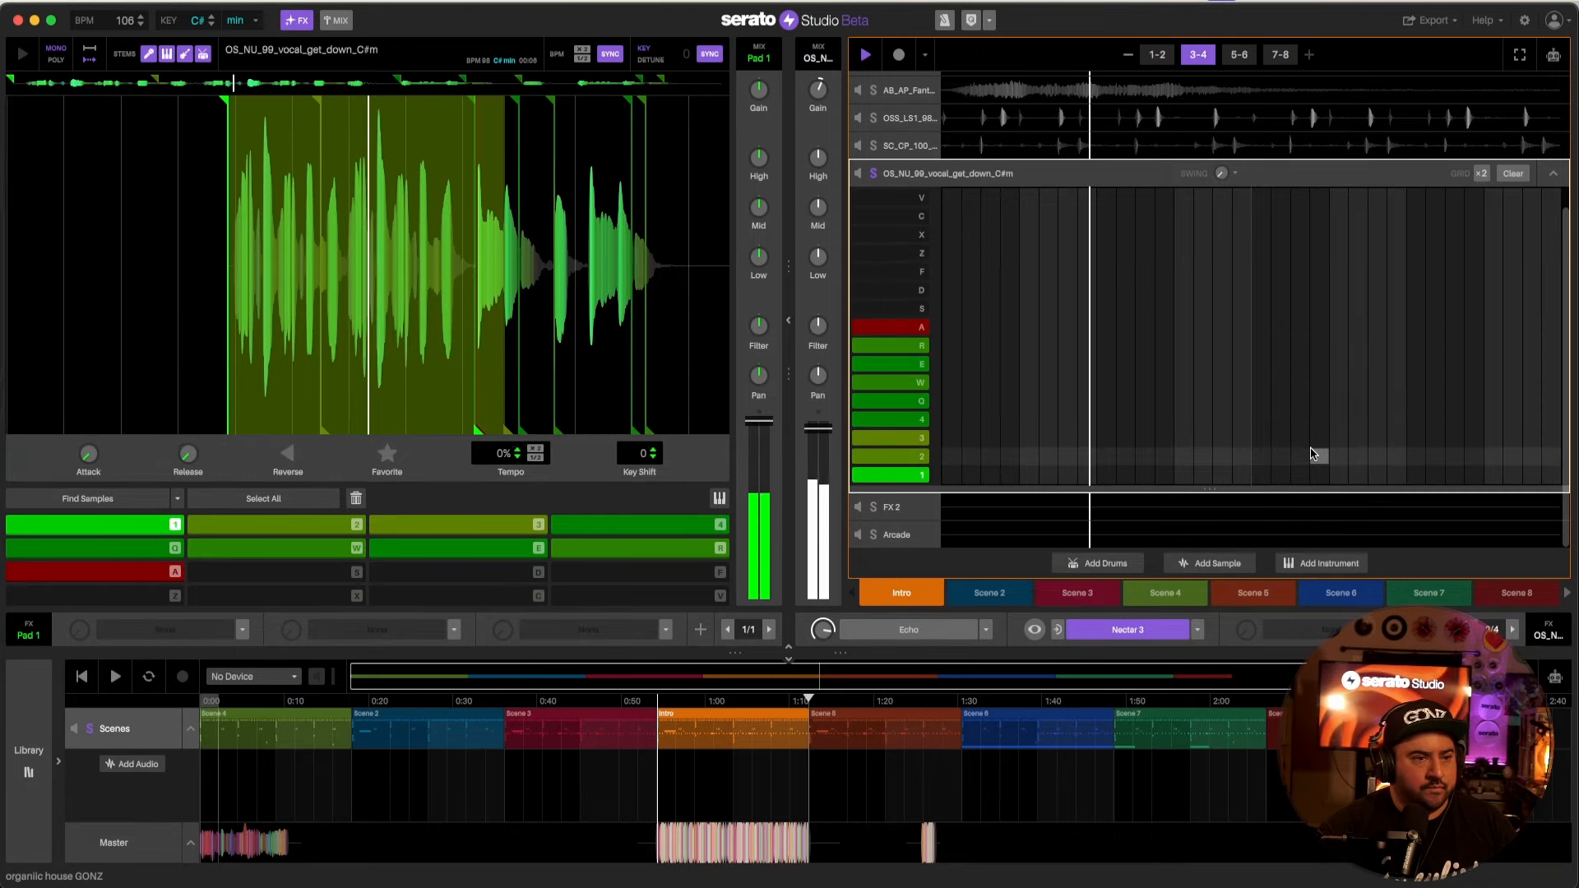
pyautogui.click(1313, 455)
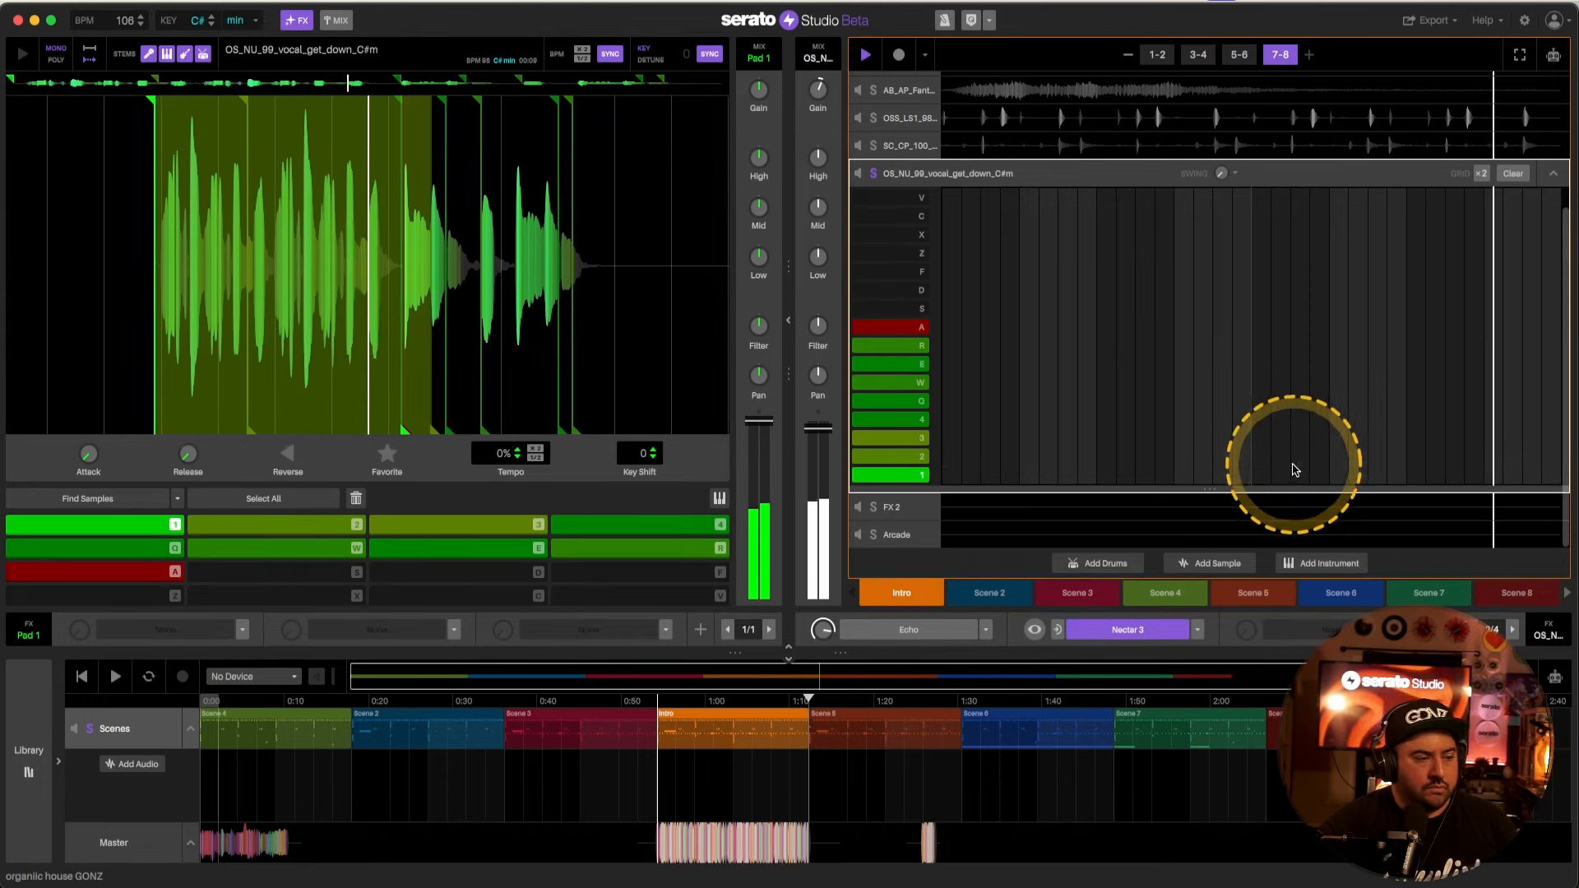
pyautogui.press('space')
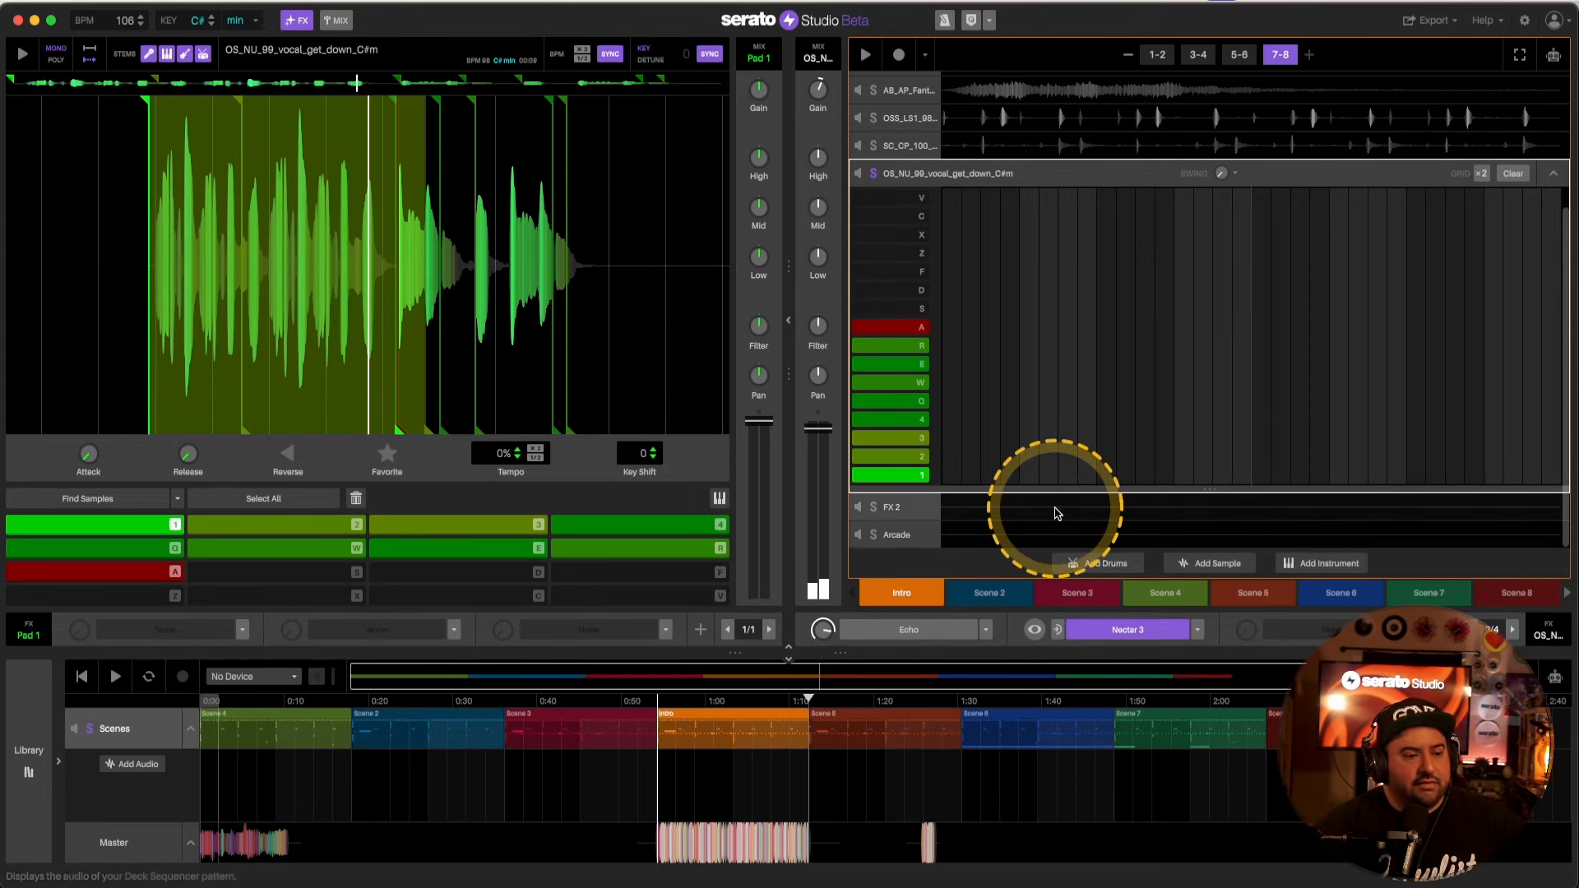
# Step: Examine the EQ, Compressor, Dimension and Reverb modules of Nectar 3 on the vocal deck, closing the plugin window when done
pyautogui.click(1035, 630)
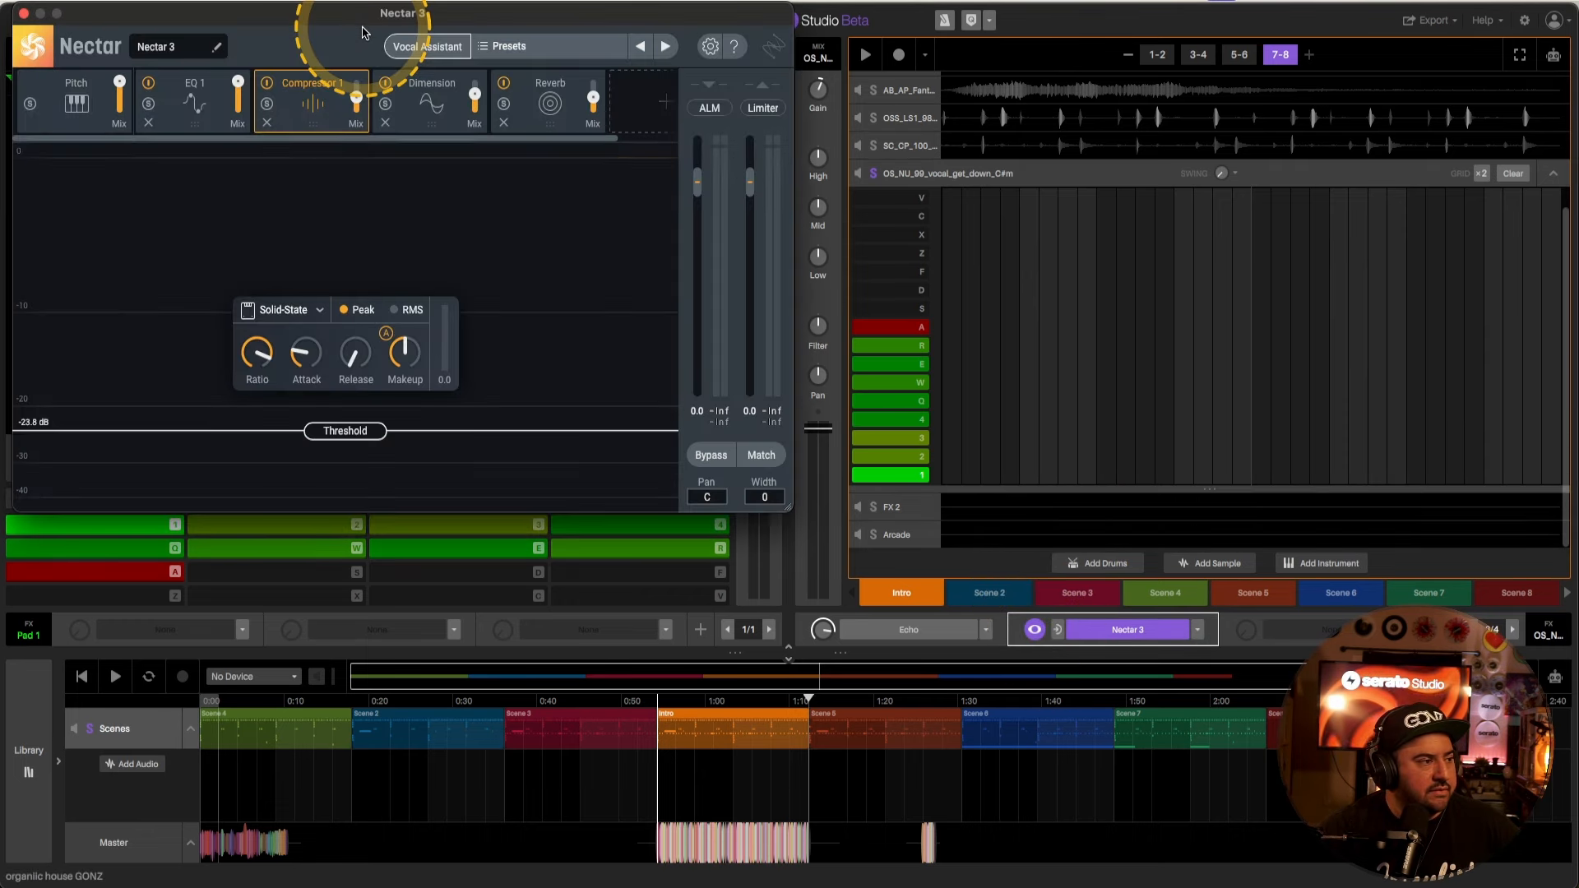
pyautogui.moveTo(546, 28); pyautogui.dragTo(779, 93)
pyautogui.moveTo(355, 151); pyautogui.dragTo(371, 12)
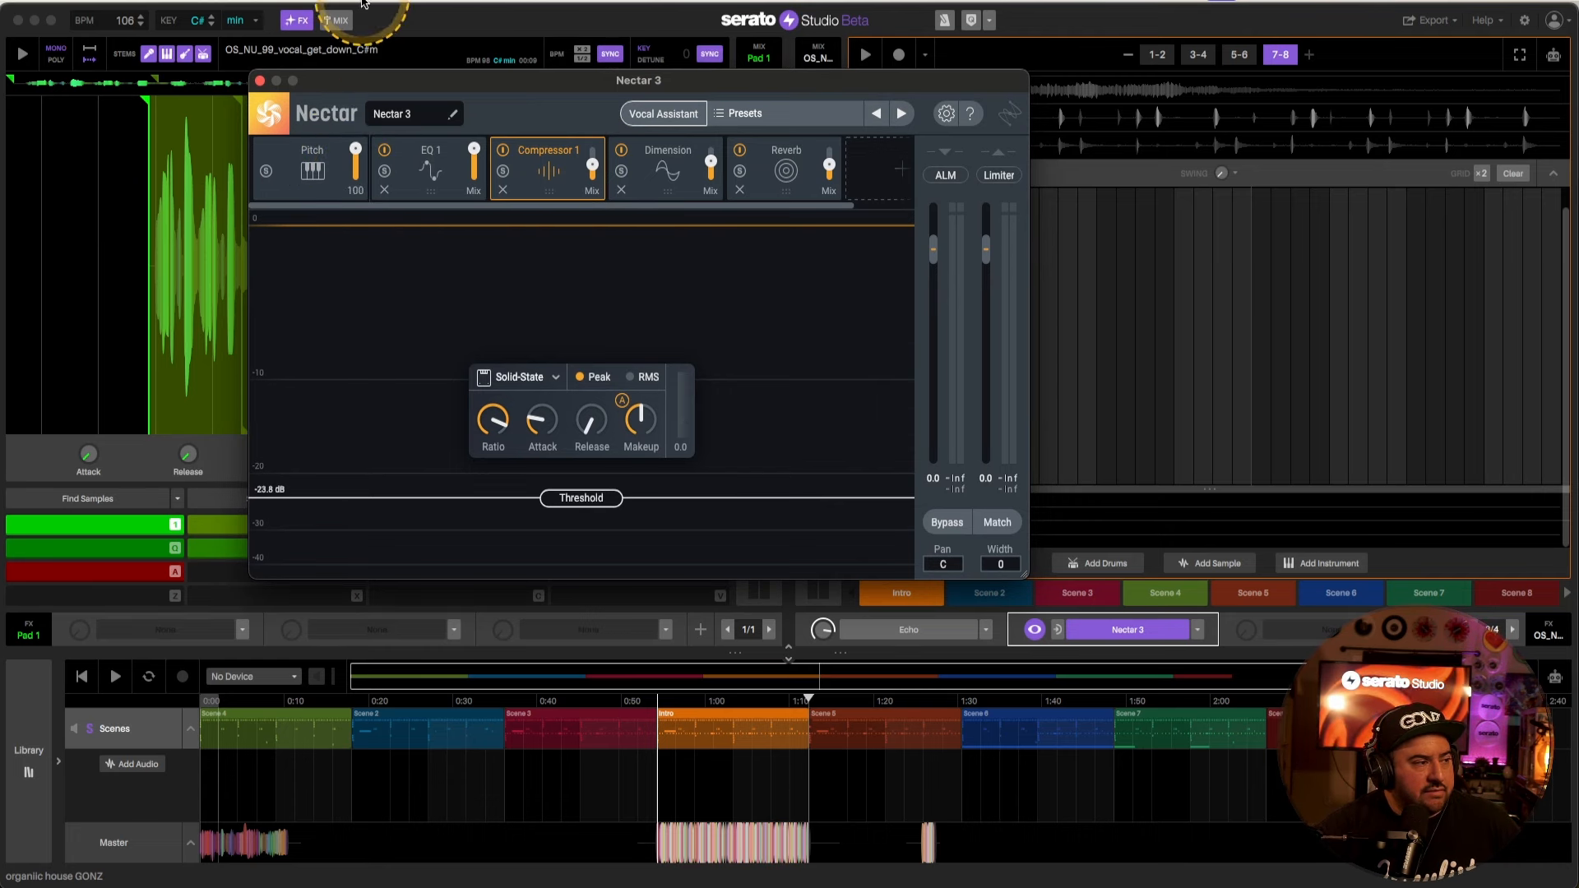
pyautogui.click(438, 159)
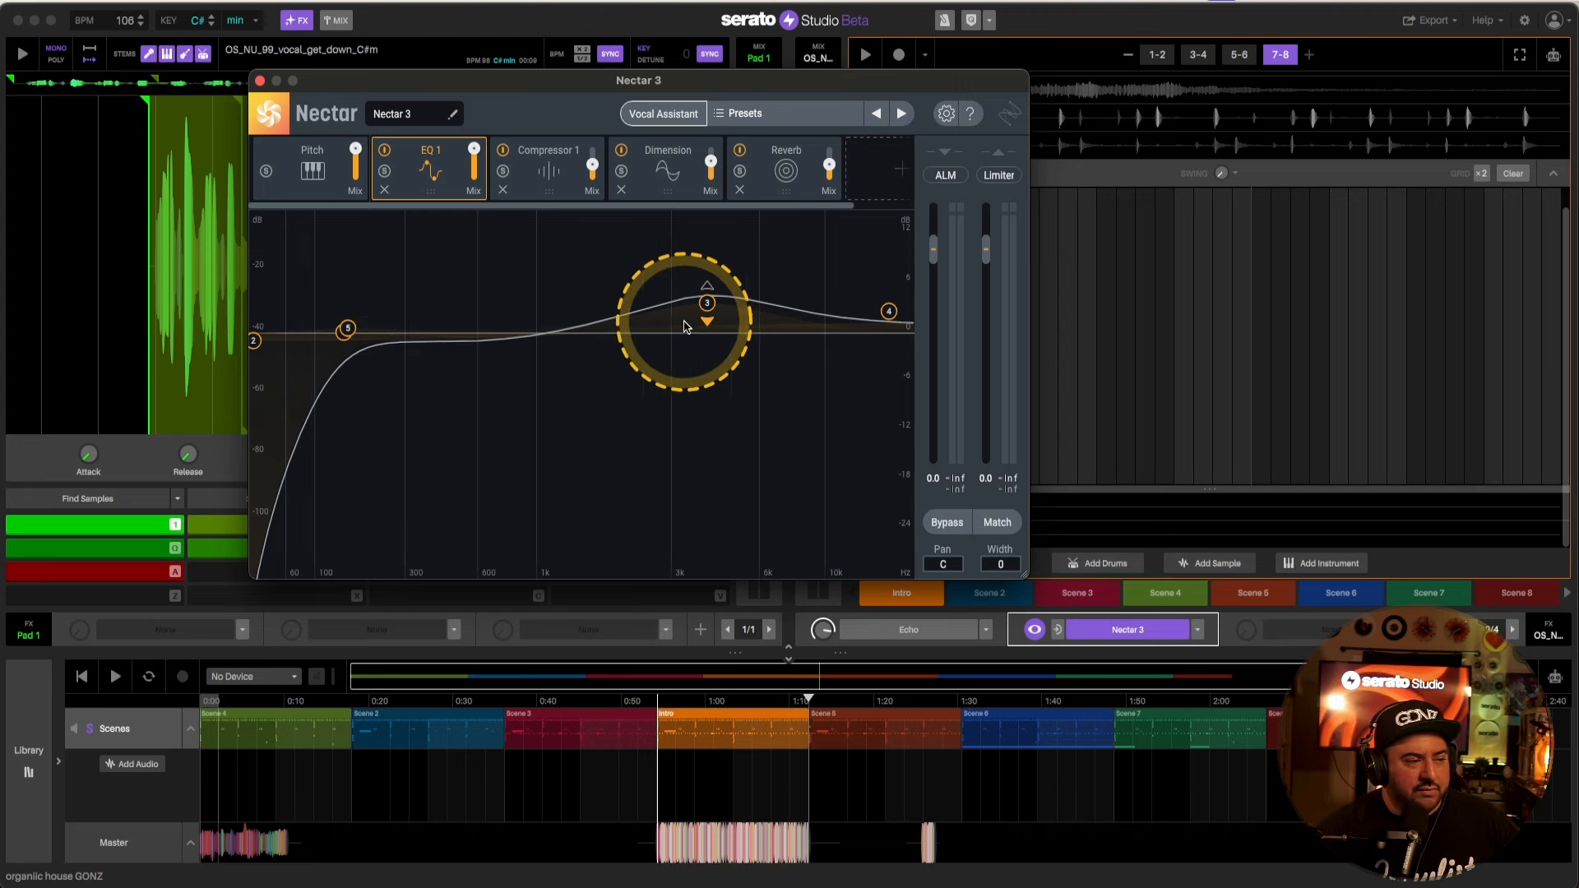
pyautogui.click(543, 165)
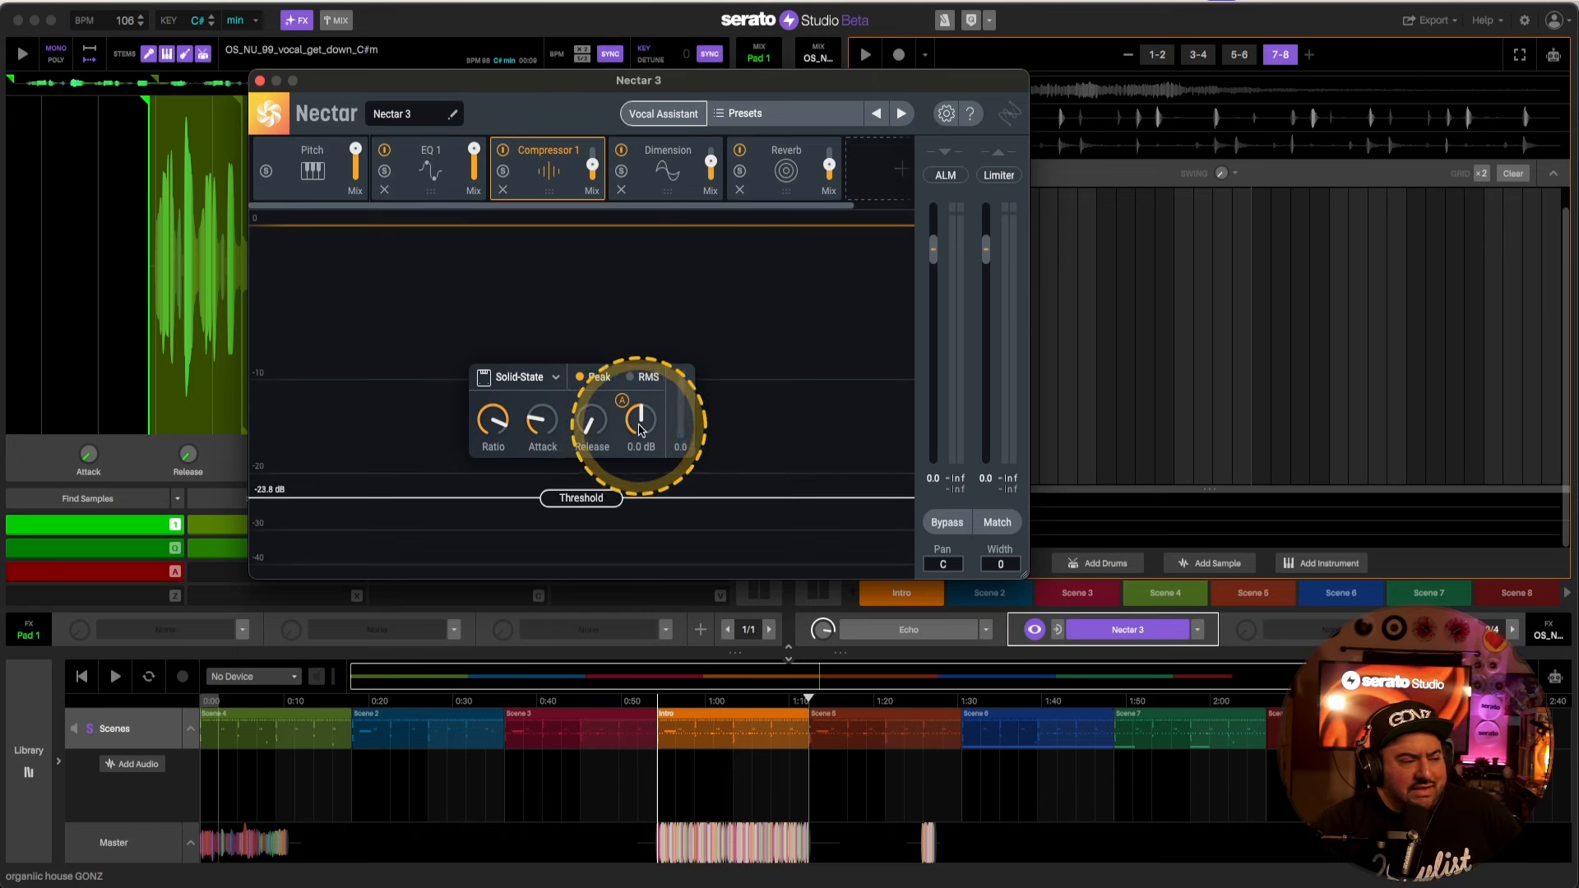
pyautogui.click(672, 169)
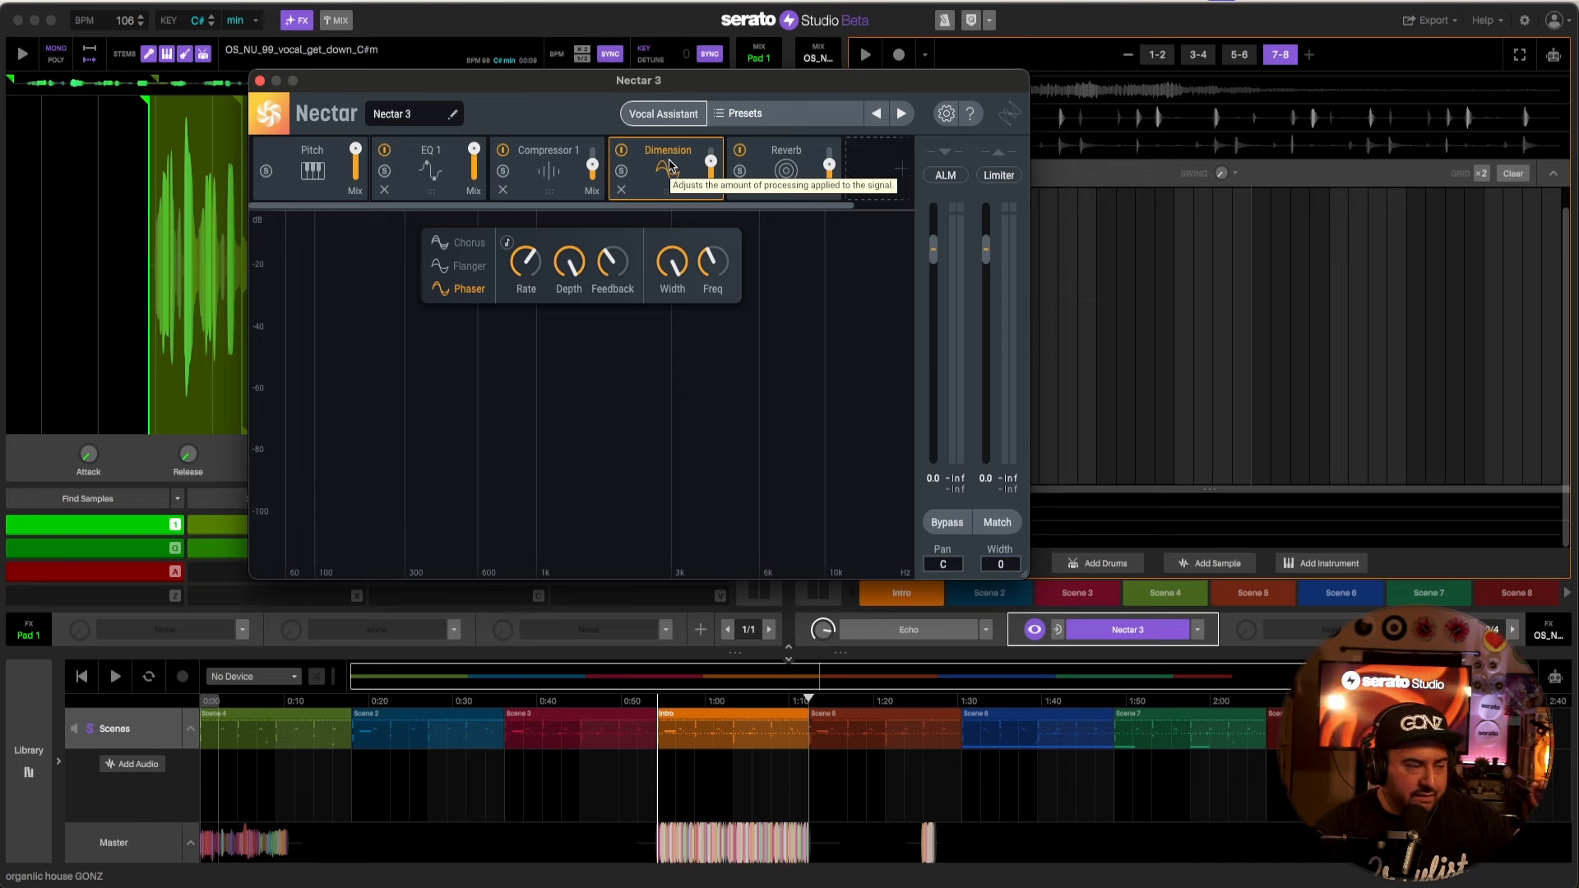
pyautogui.click(819, 165)
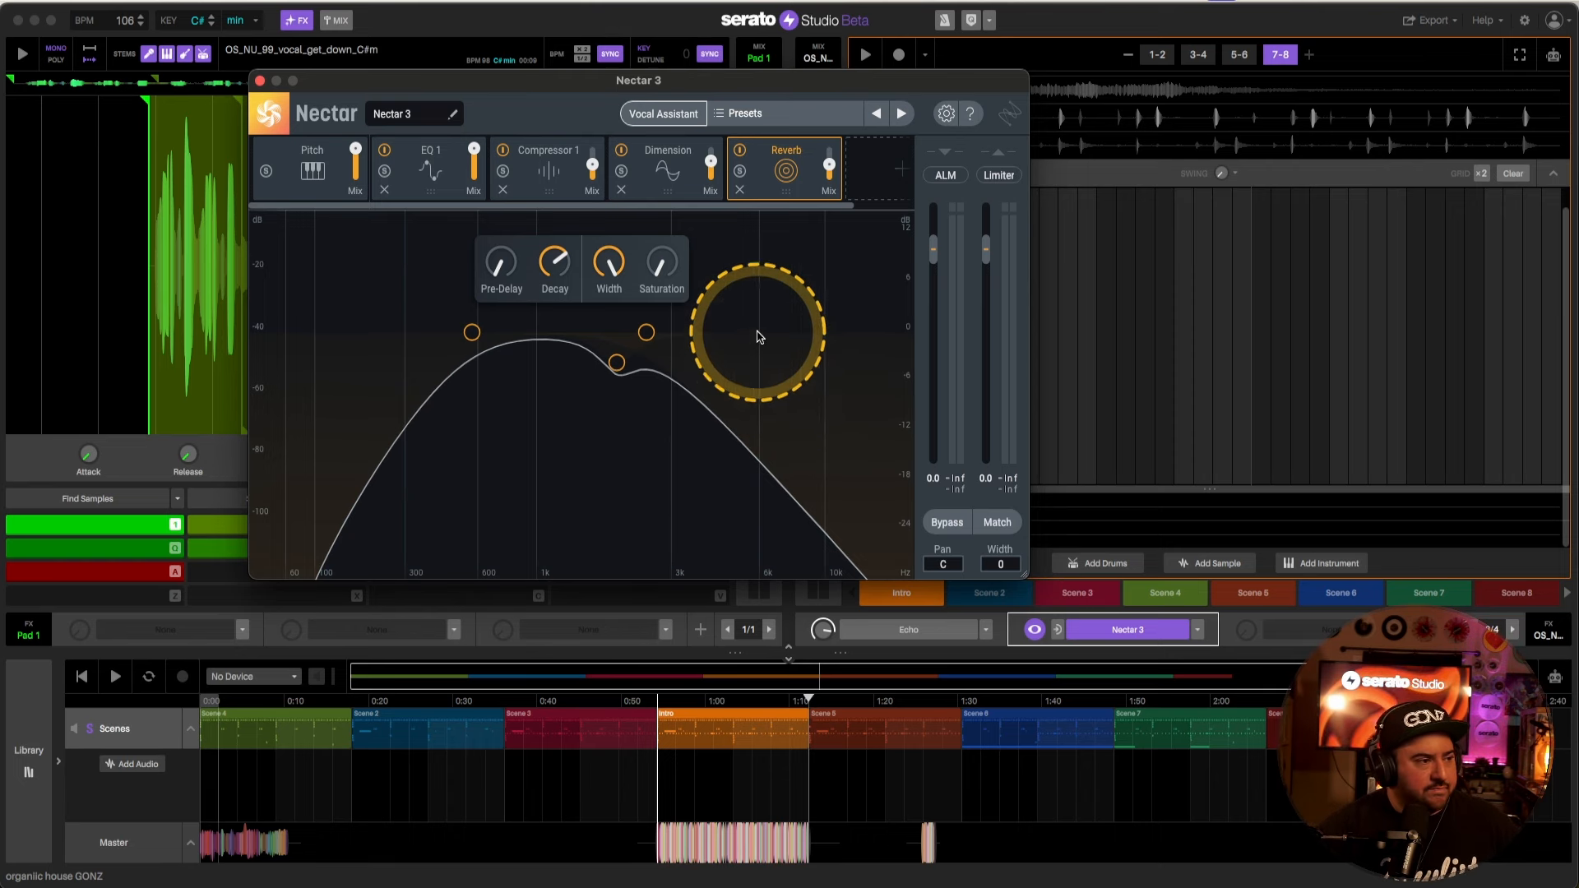
pyautogui.click(259, 82)
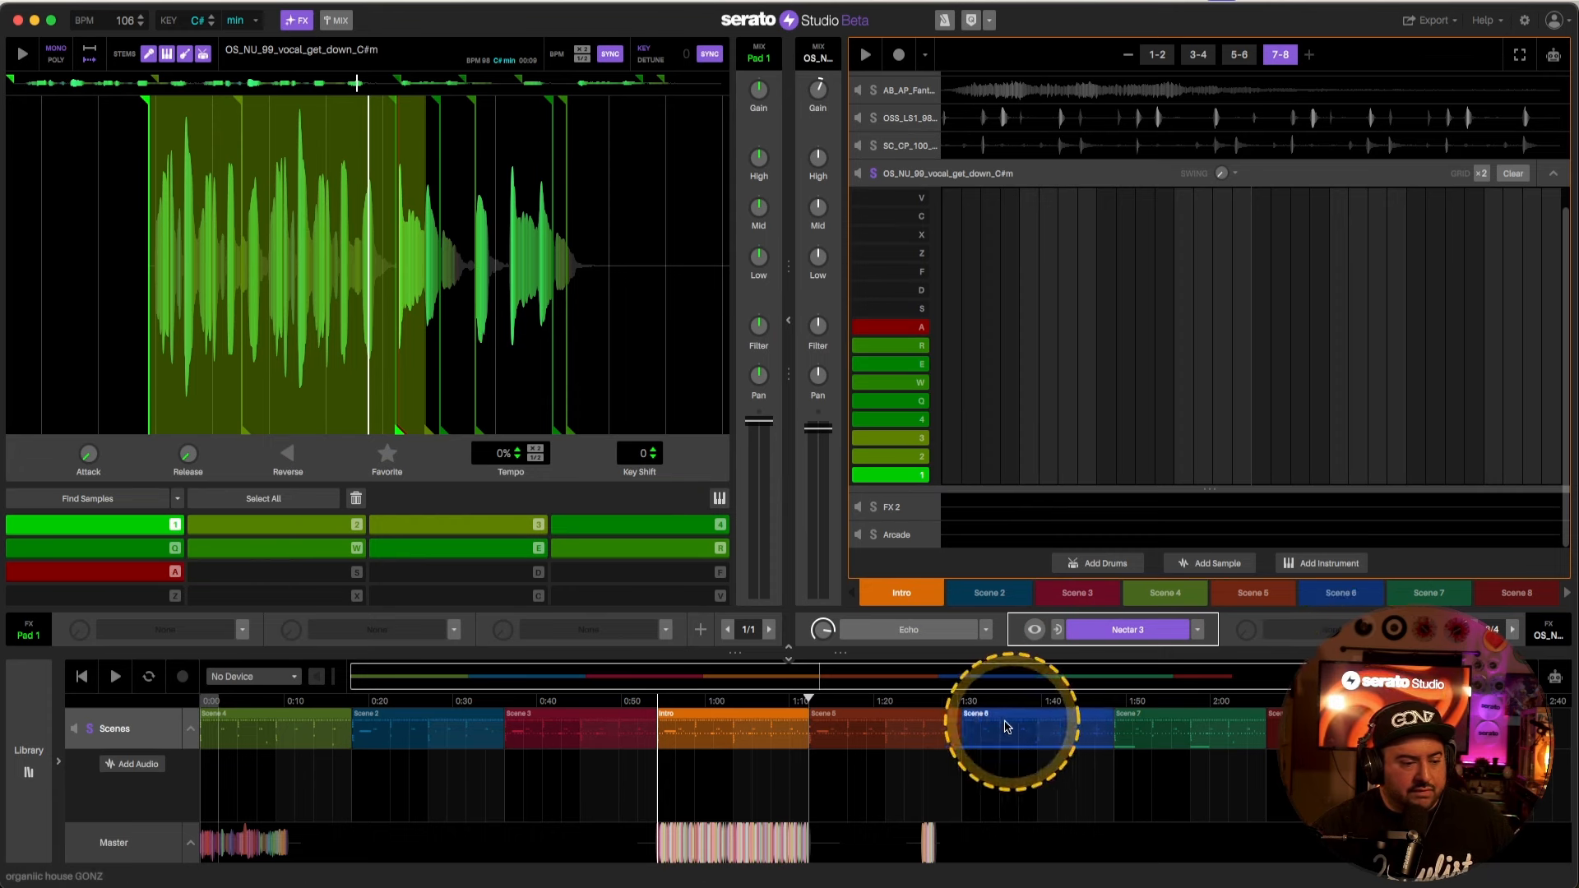
# Step: Switch to Scene 5 and compare the vocal deck's pads 1 and A, inspecting the end of pad A's slice on the waveform
pyautogui.click(1274, 593)
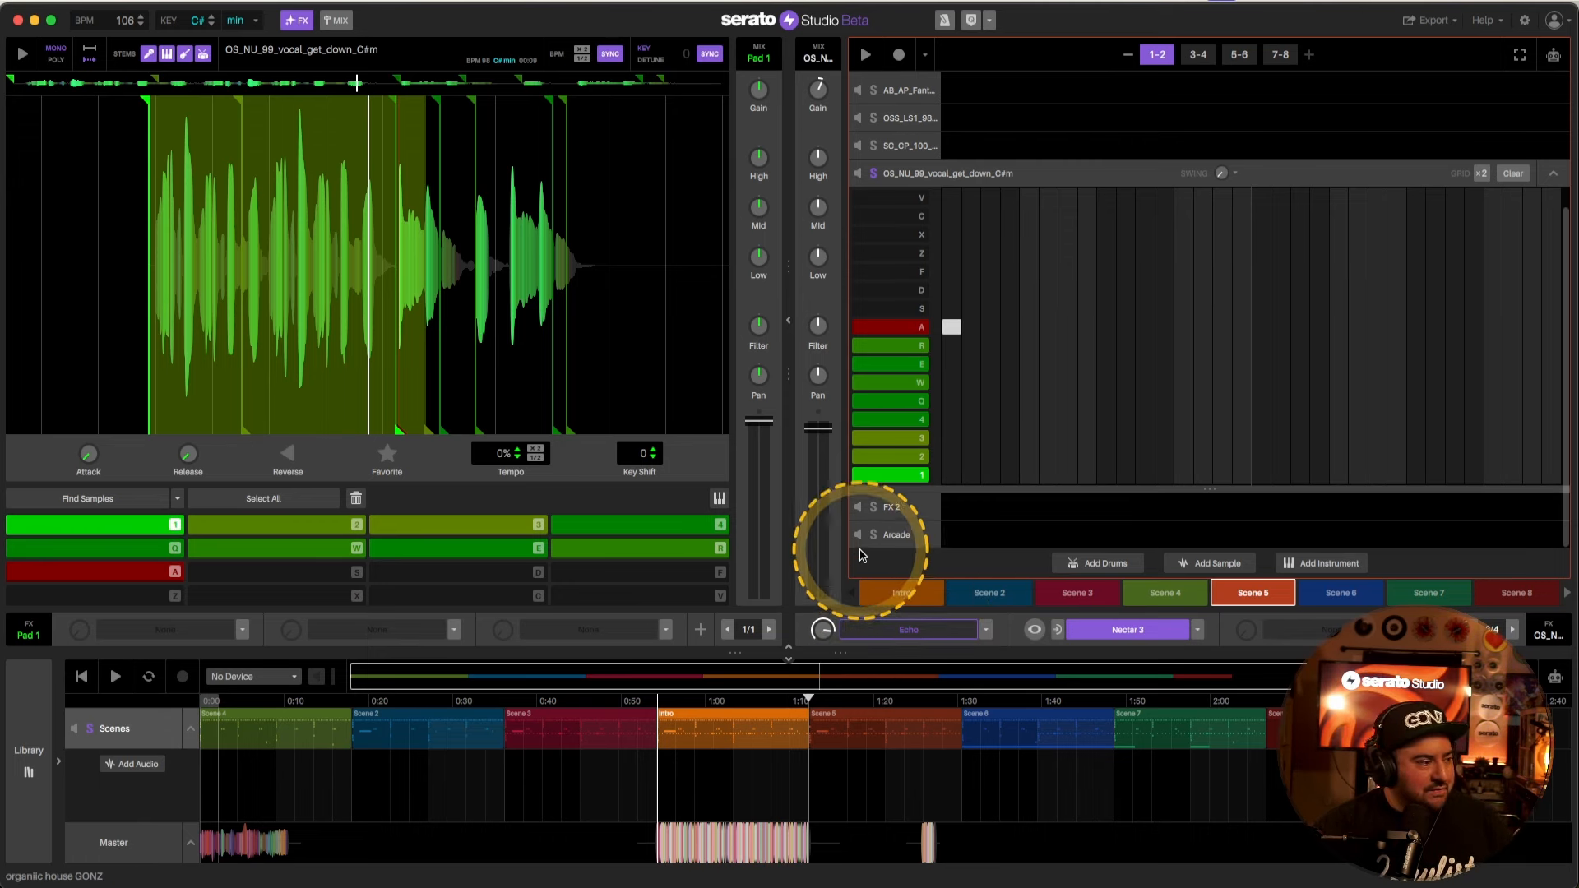
pyautogui.click(158, 534)
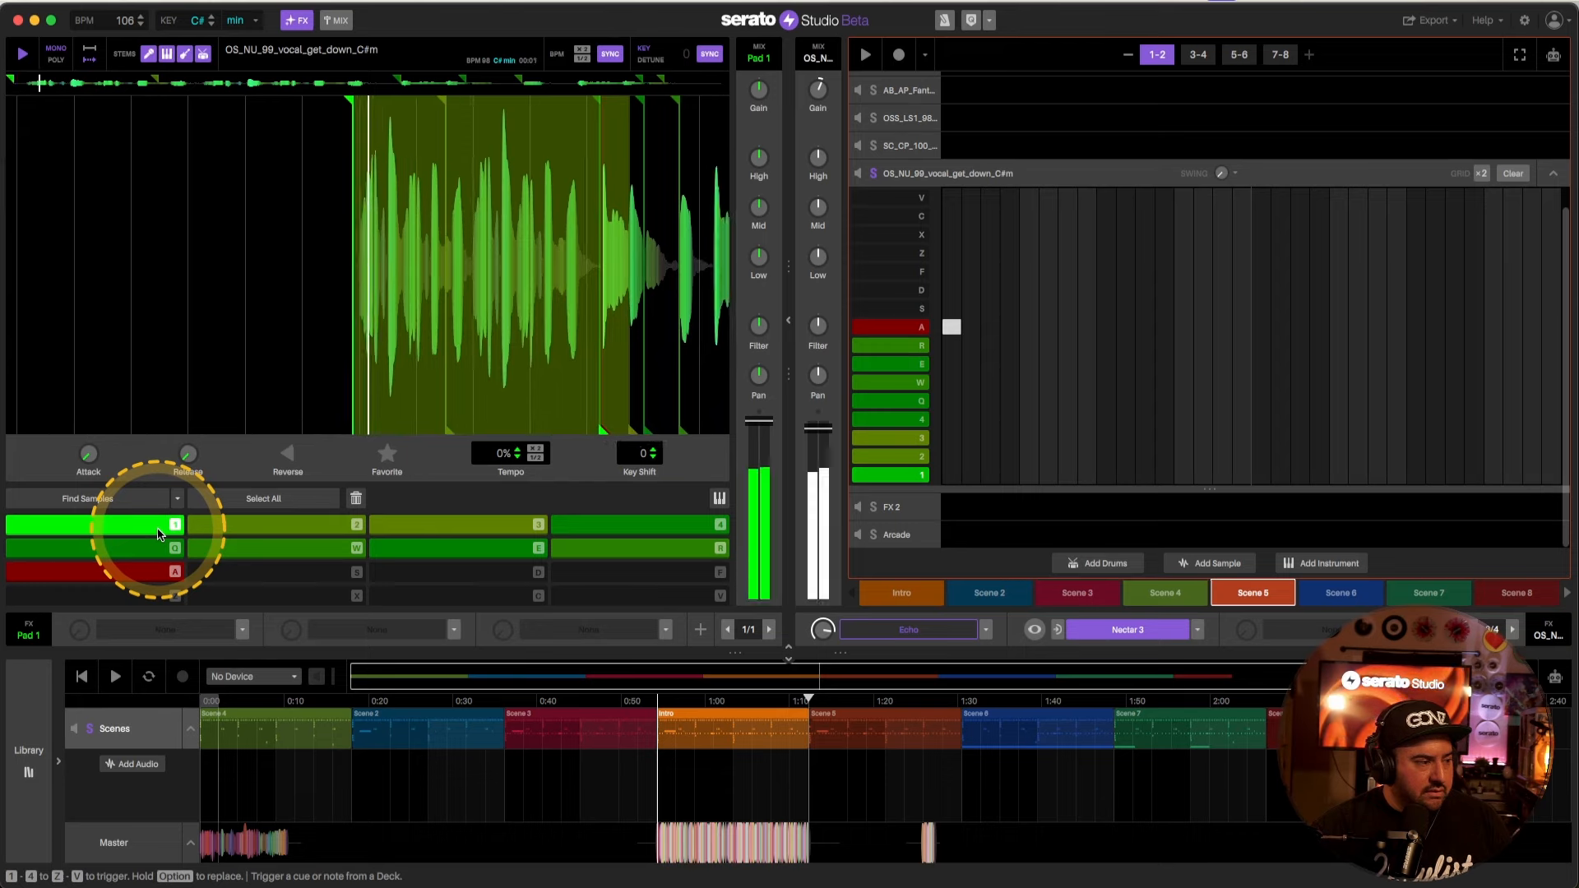
pyautogui.click(163, 532)
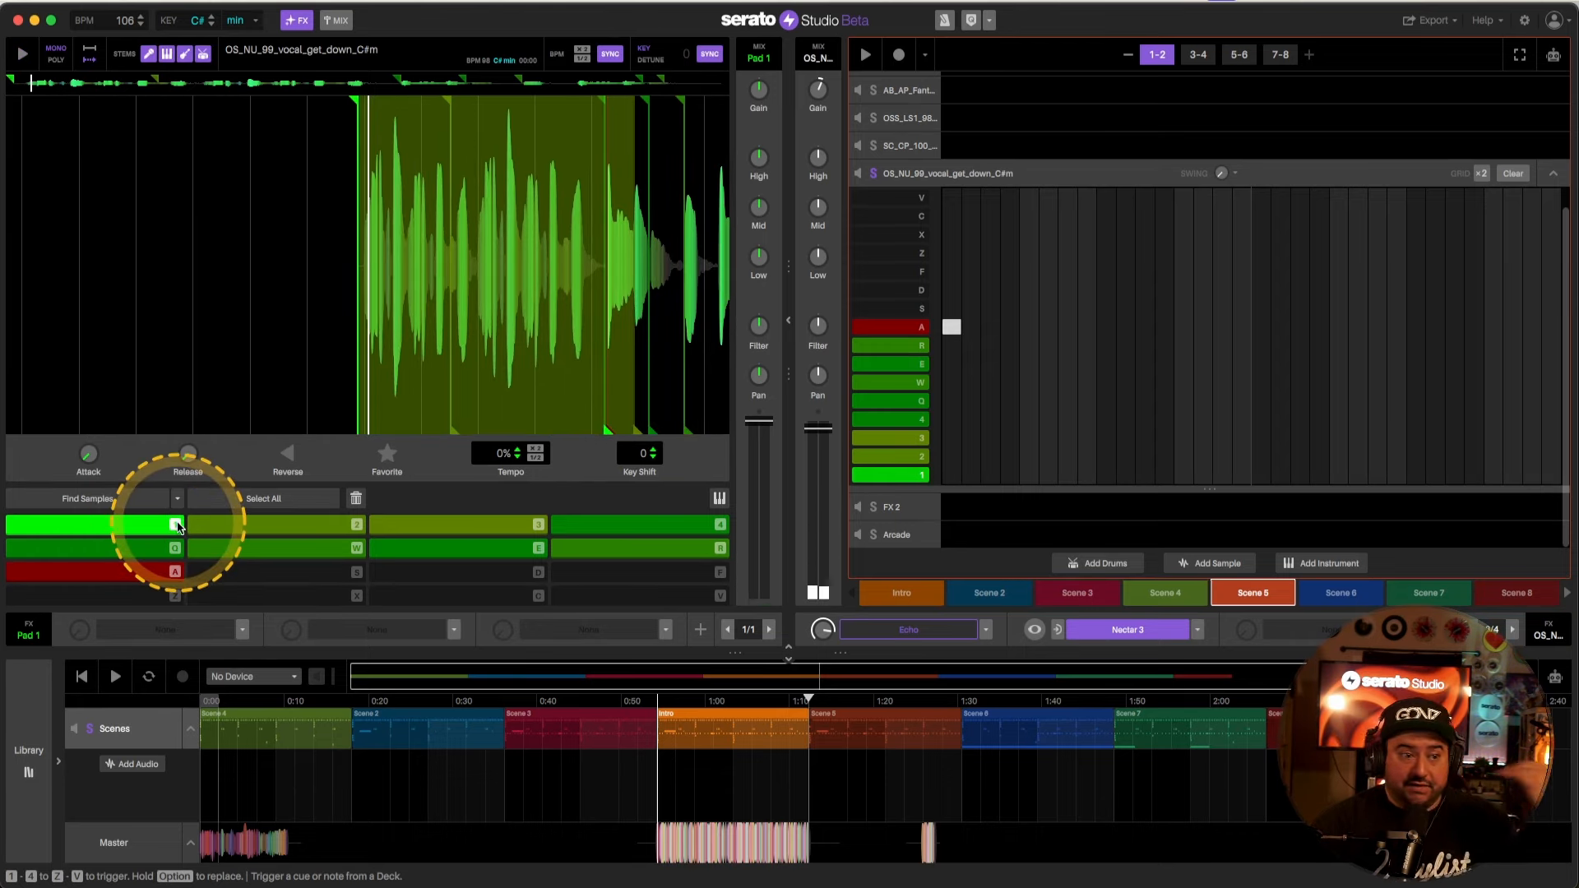
pyautogui.click(159, 576)
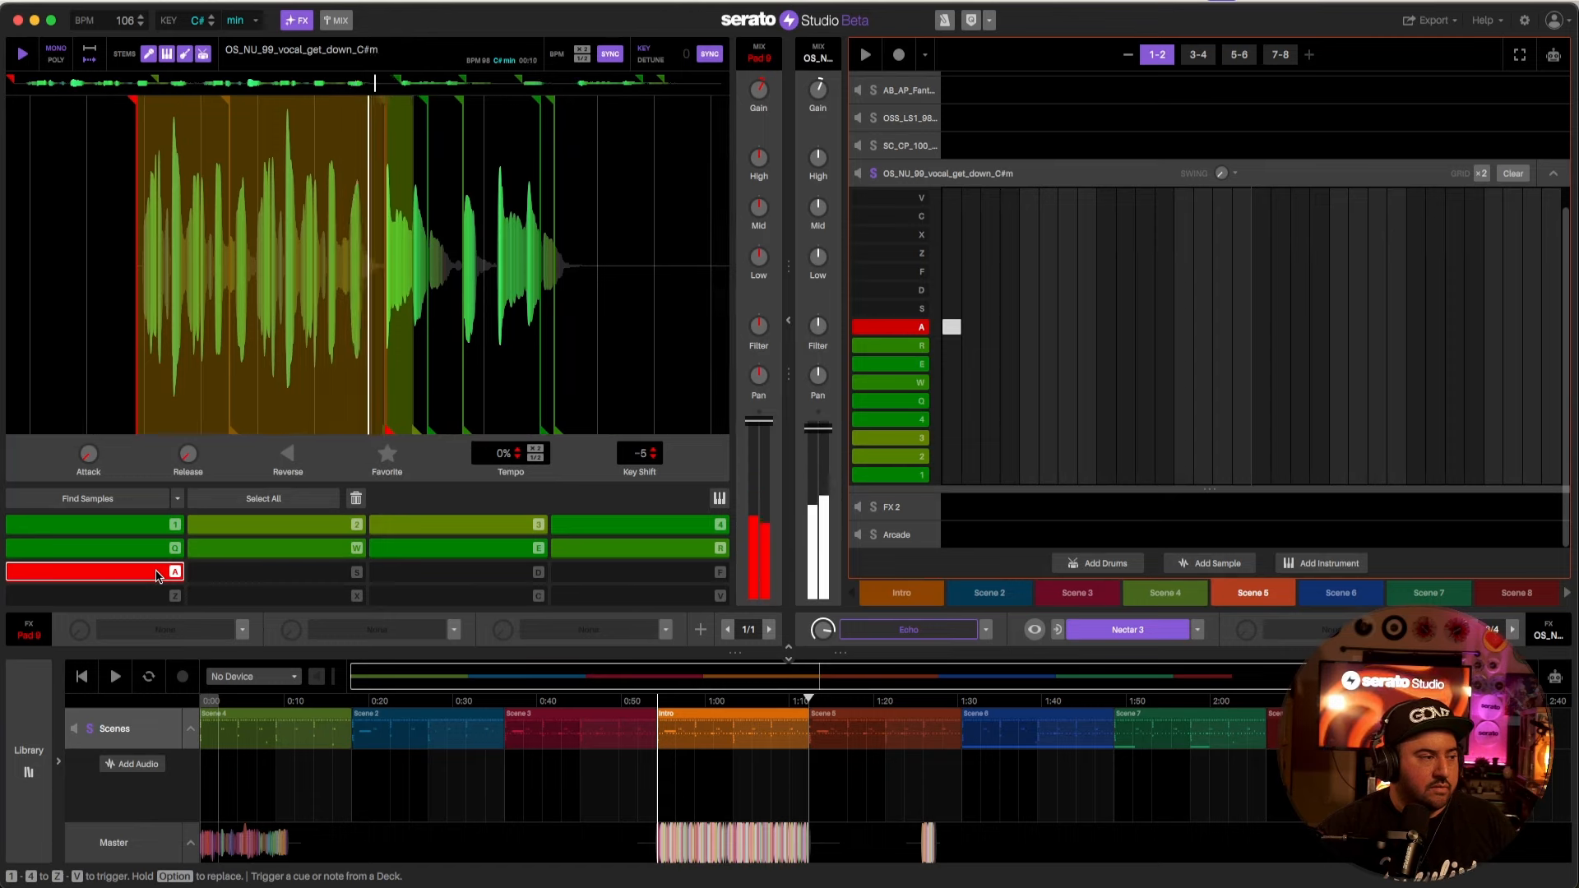
pyautogui.scroll(5, 348, 349)
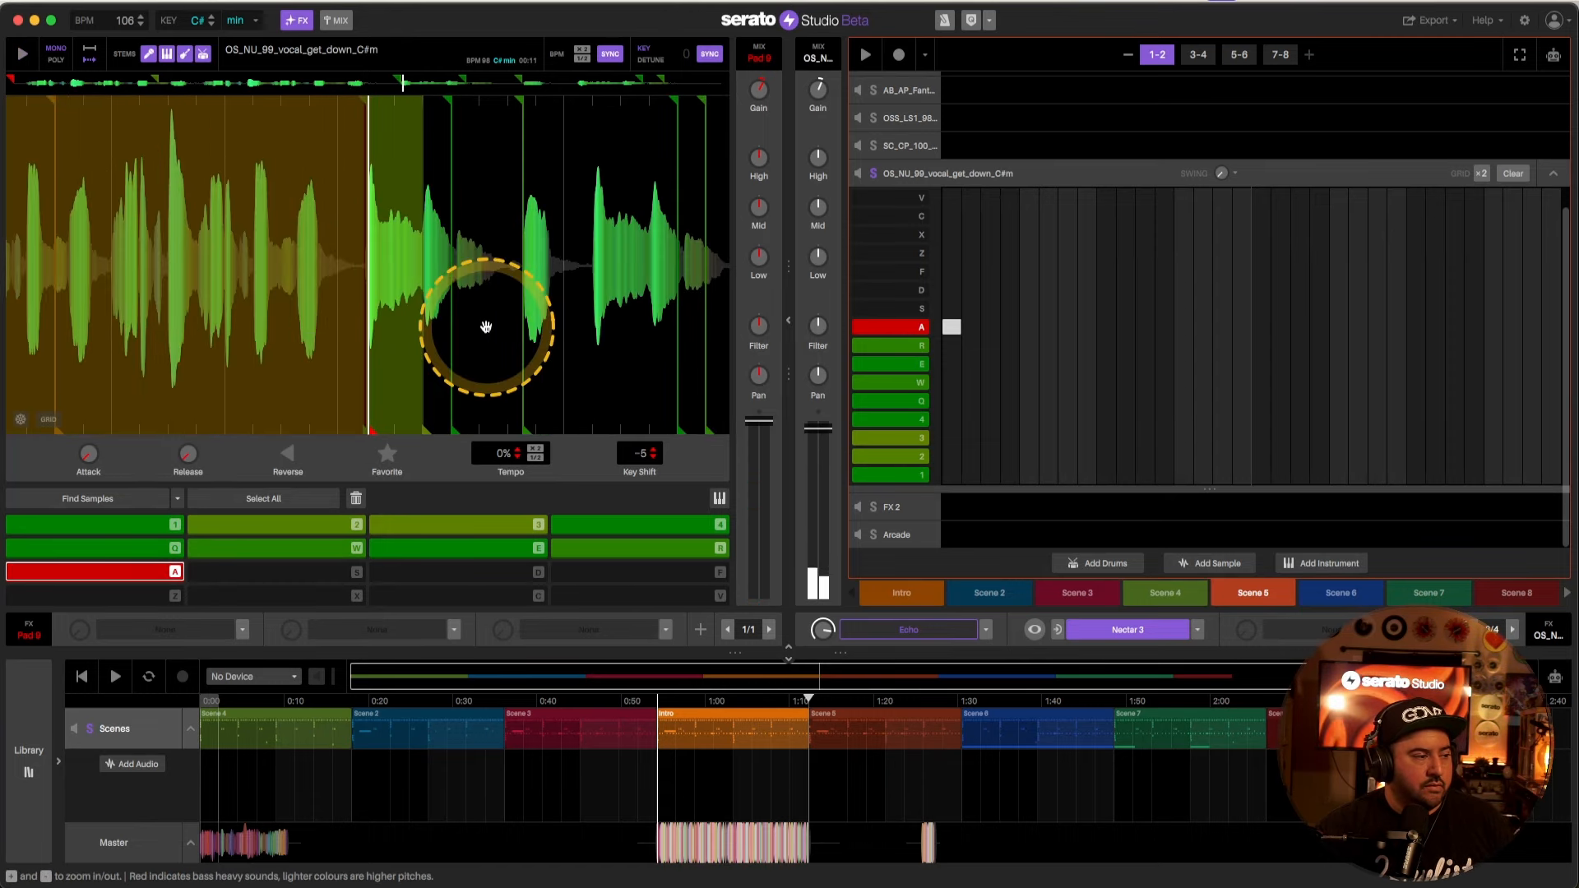
pyautogui.moveTo(374, 427); pyautogui.dragTo(353, 423)
pyautogui.scroll(-5, 630, 350)
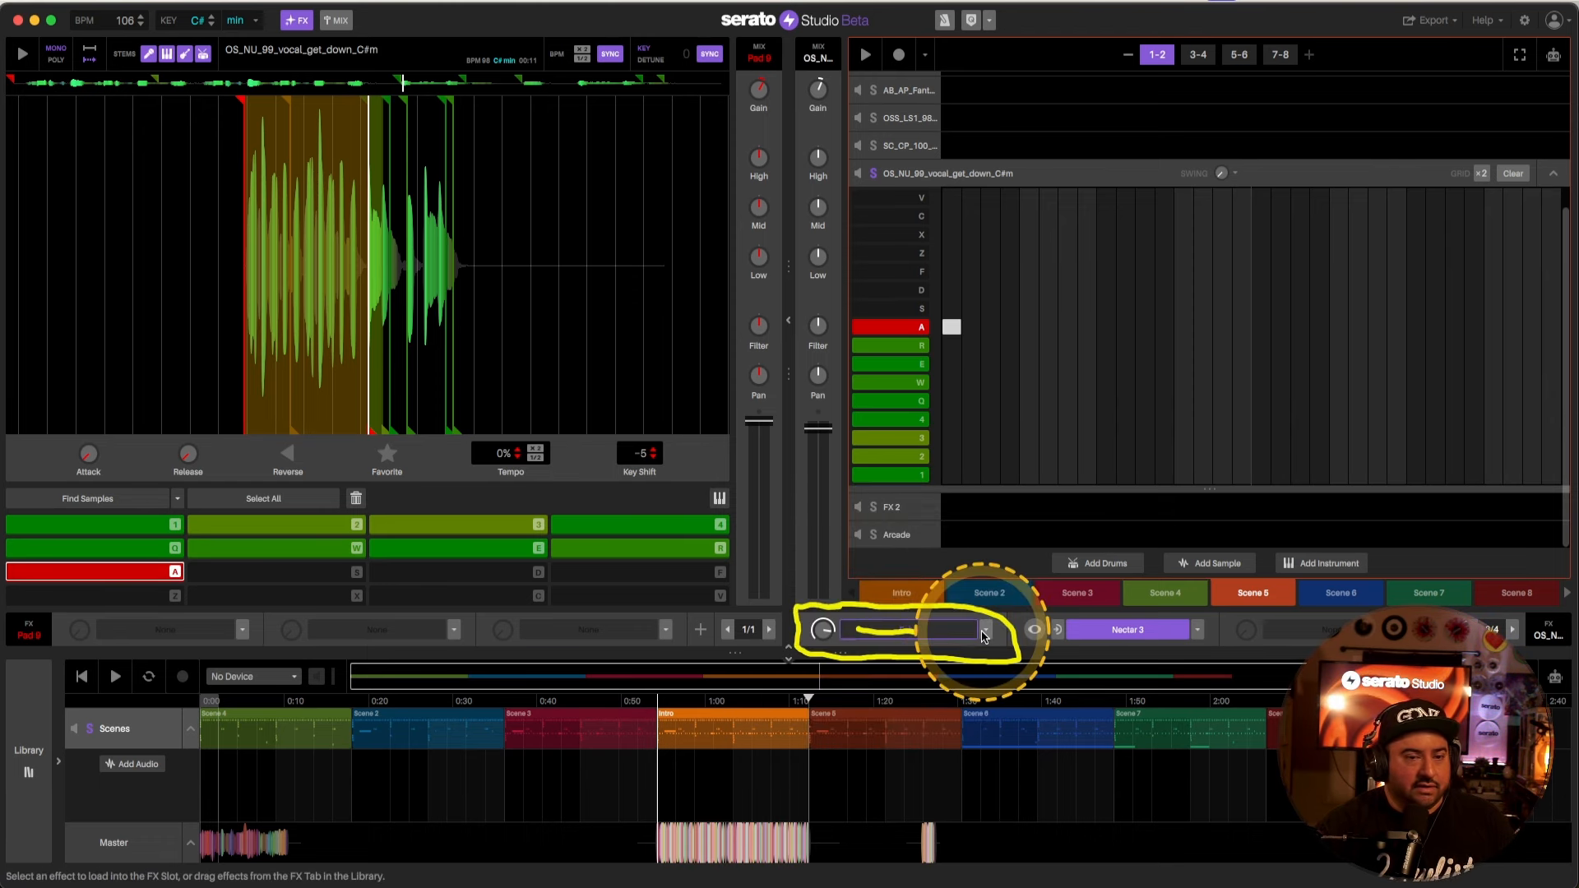
# Step: Show the vocal deck's automation in Scene 5 and examine the Echo's FX 1 On curve across bars 1-2
pyautogui.click(1555, 55)
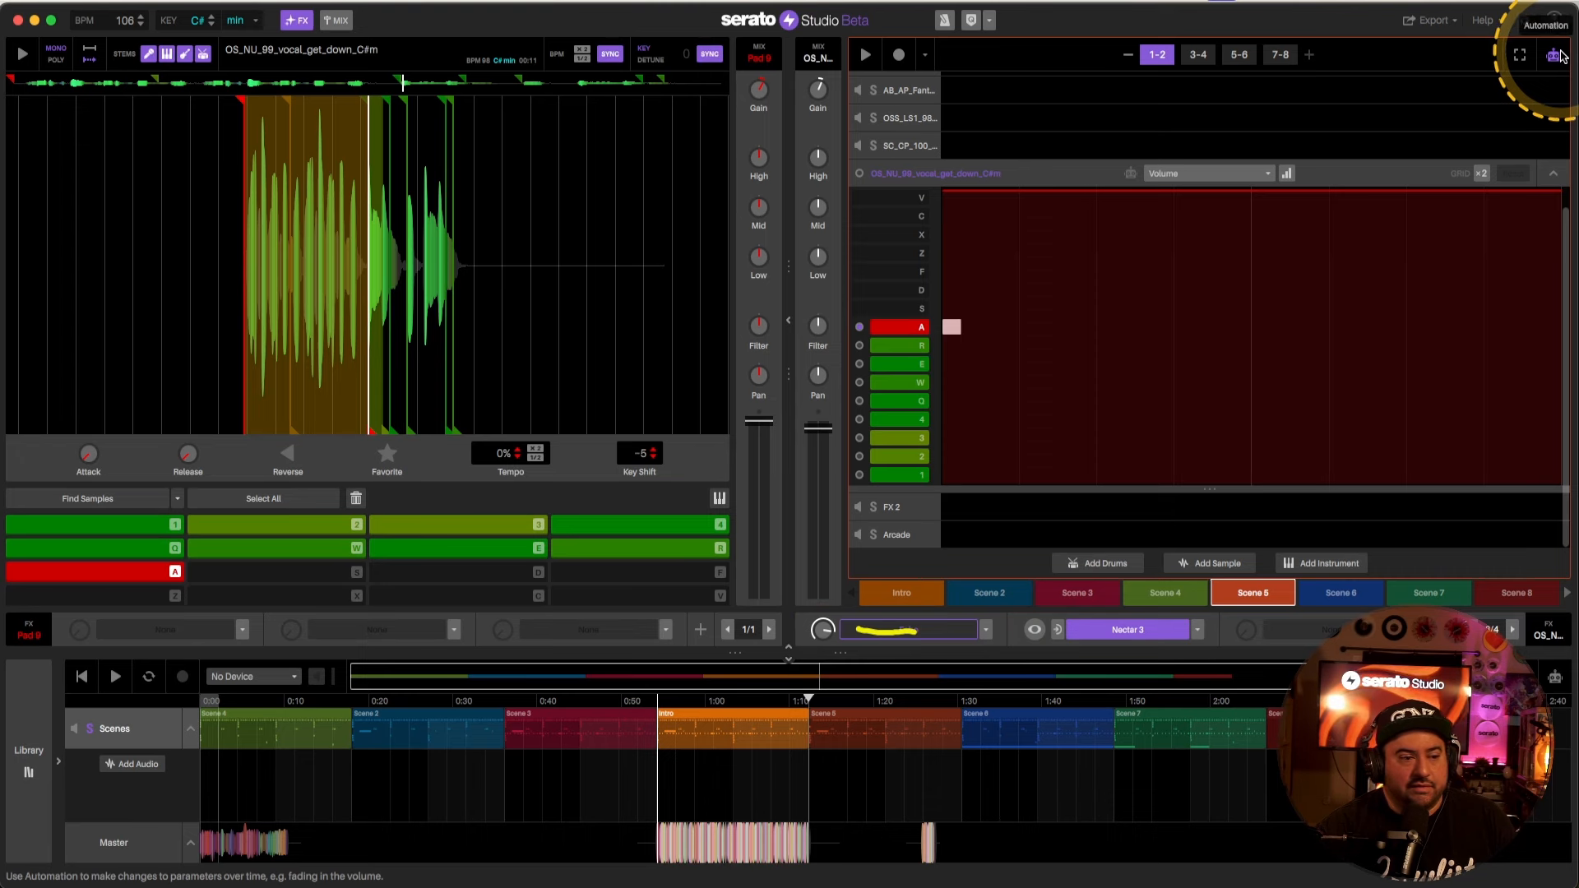
pyautogui.click(934, 636)
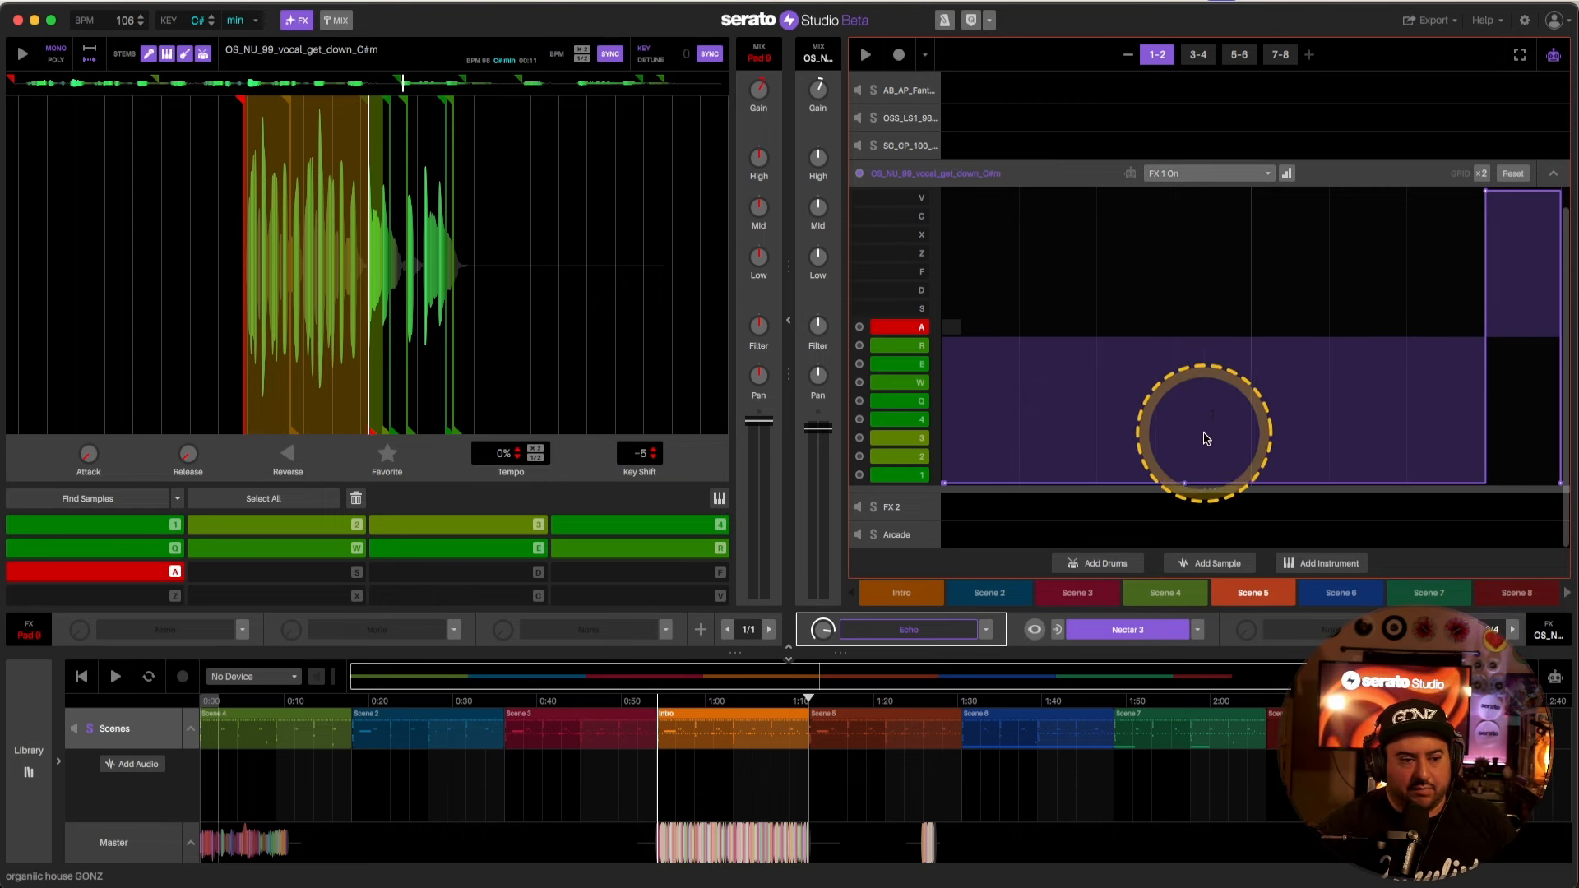
pyautogui.moveTo(1180, 485)
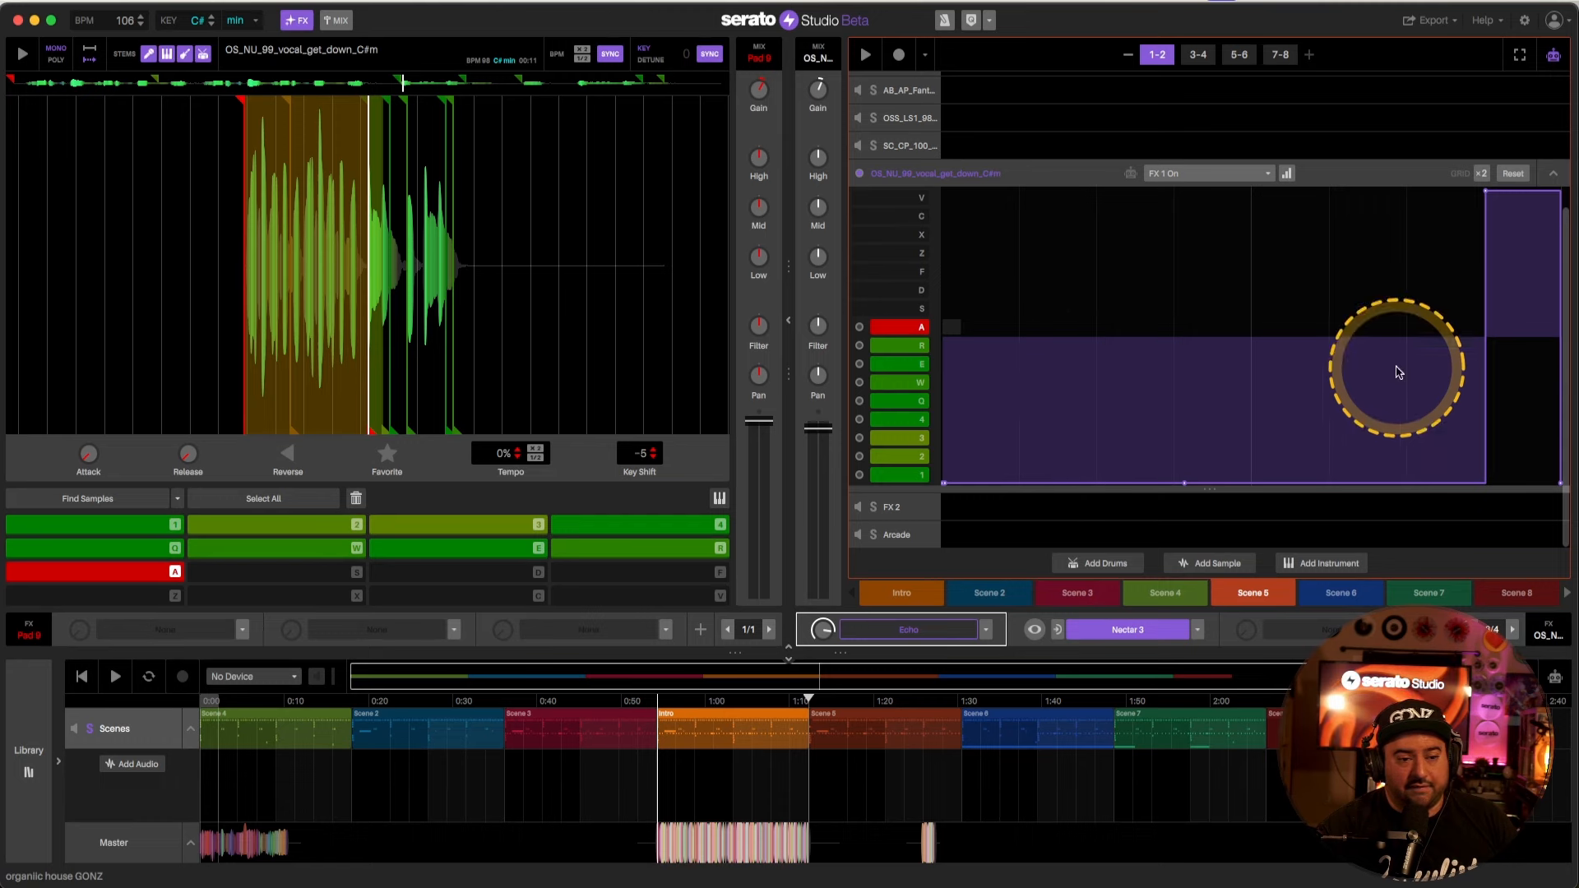
pyautogui.moveTo(1560, 196)
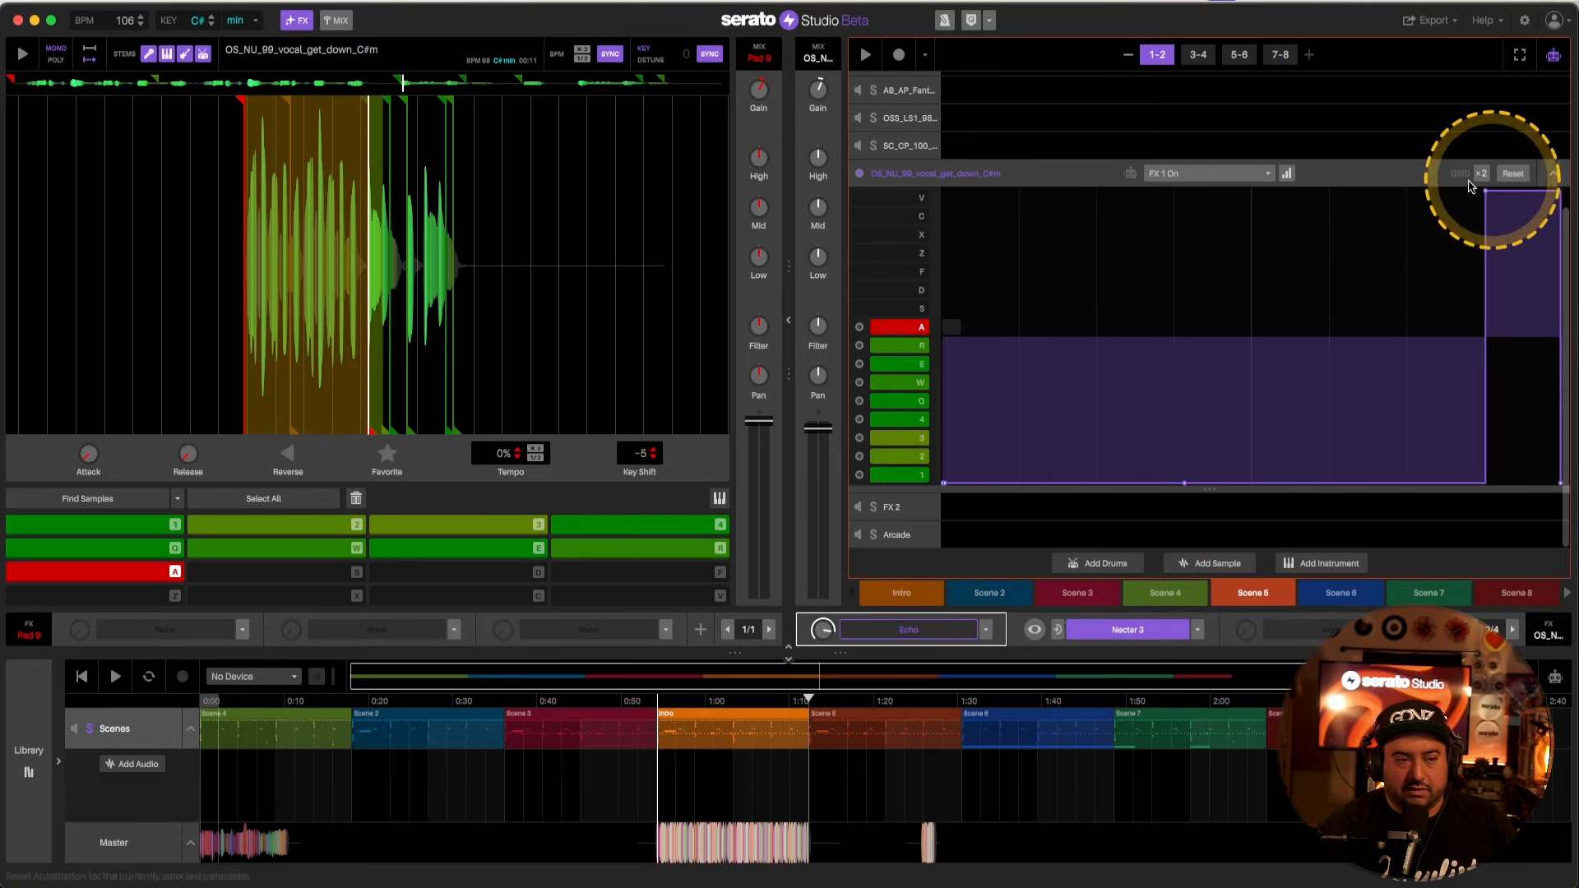
# Step: Play Scene 5 to hear the automated Echo on the soloed vocal through bars 7-8, stopping playback when done
pyautogui.press('space')
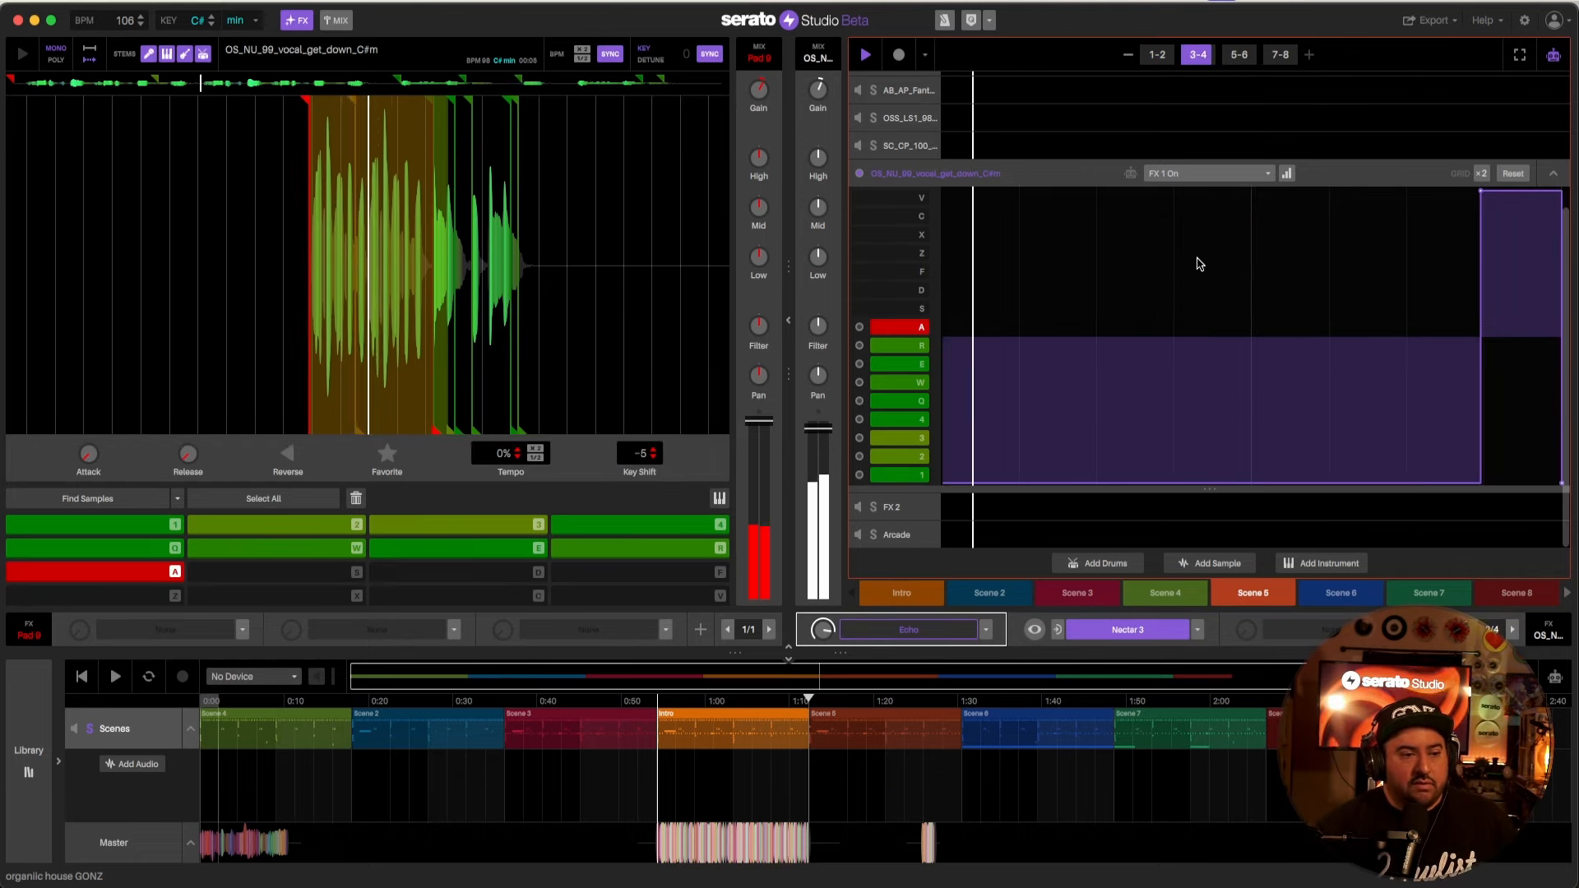
pyautogui.moveTo(1226, 247)
pyautogui.mouseDown()
pyautogui.moveTo(1283, 320)
pyautogui.moveTo(1315, 333)
pyautogui.mouseUp()
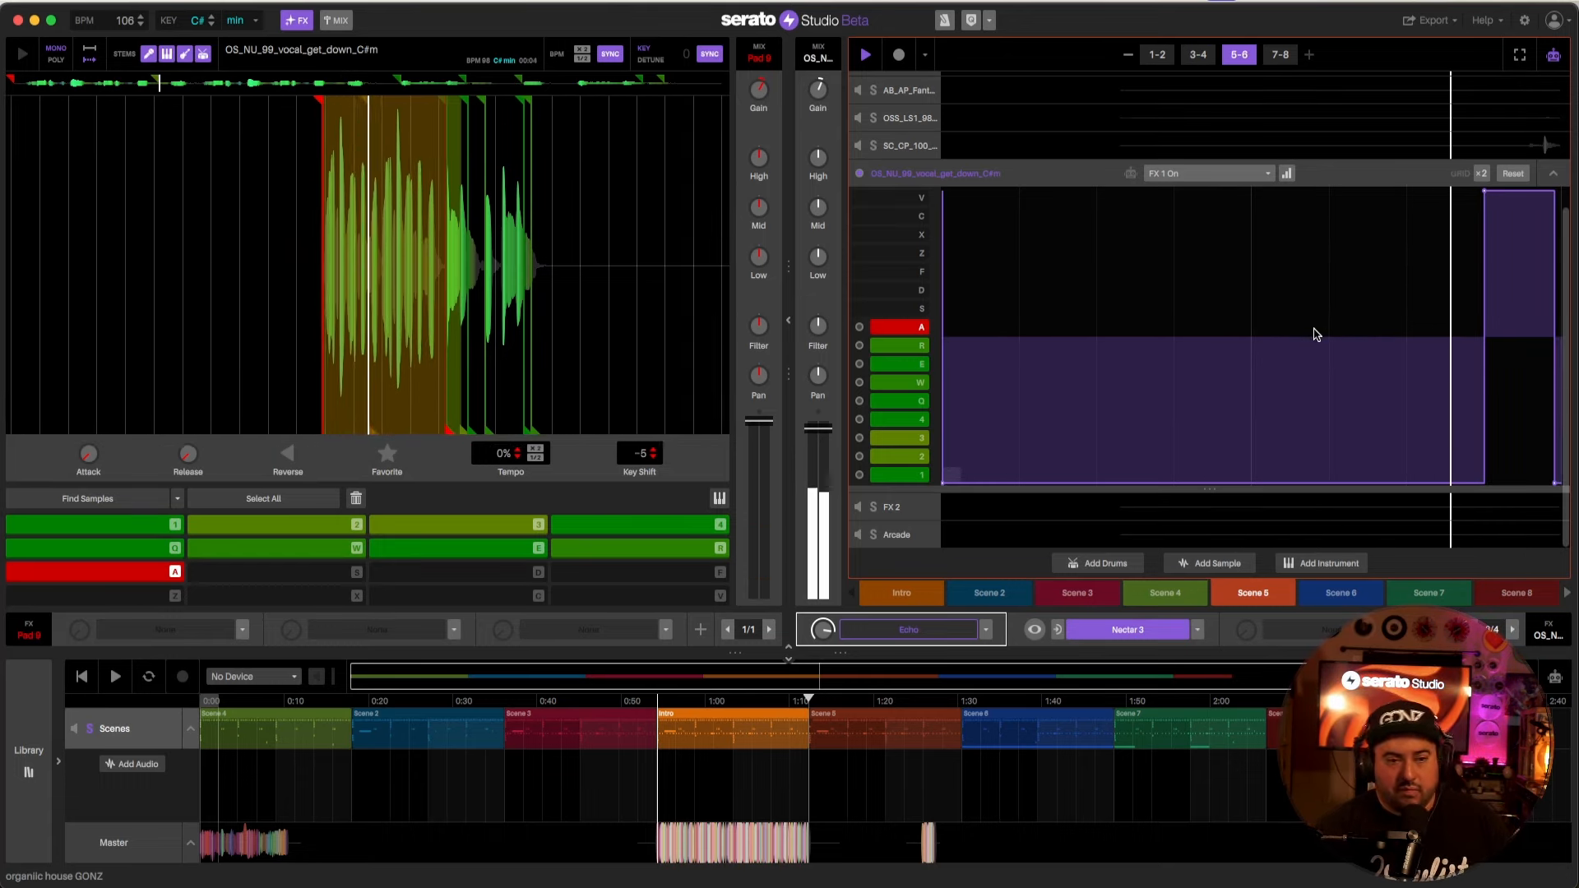
pyautogui.moveTo(1193, 303); pyautogui.dragTo(1258, 328)
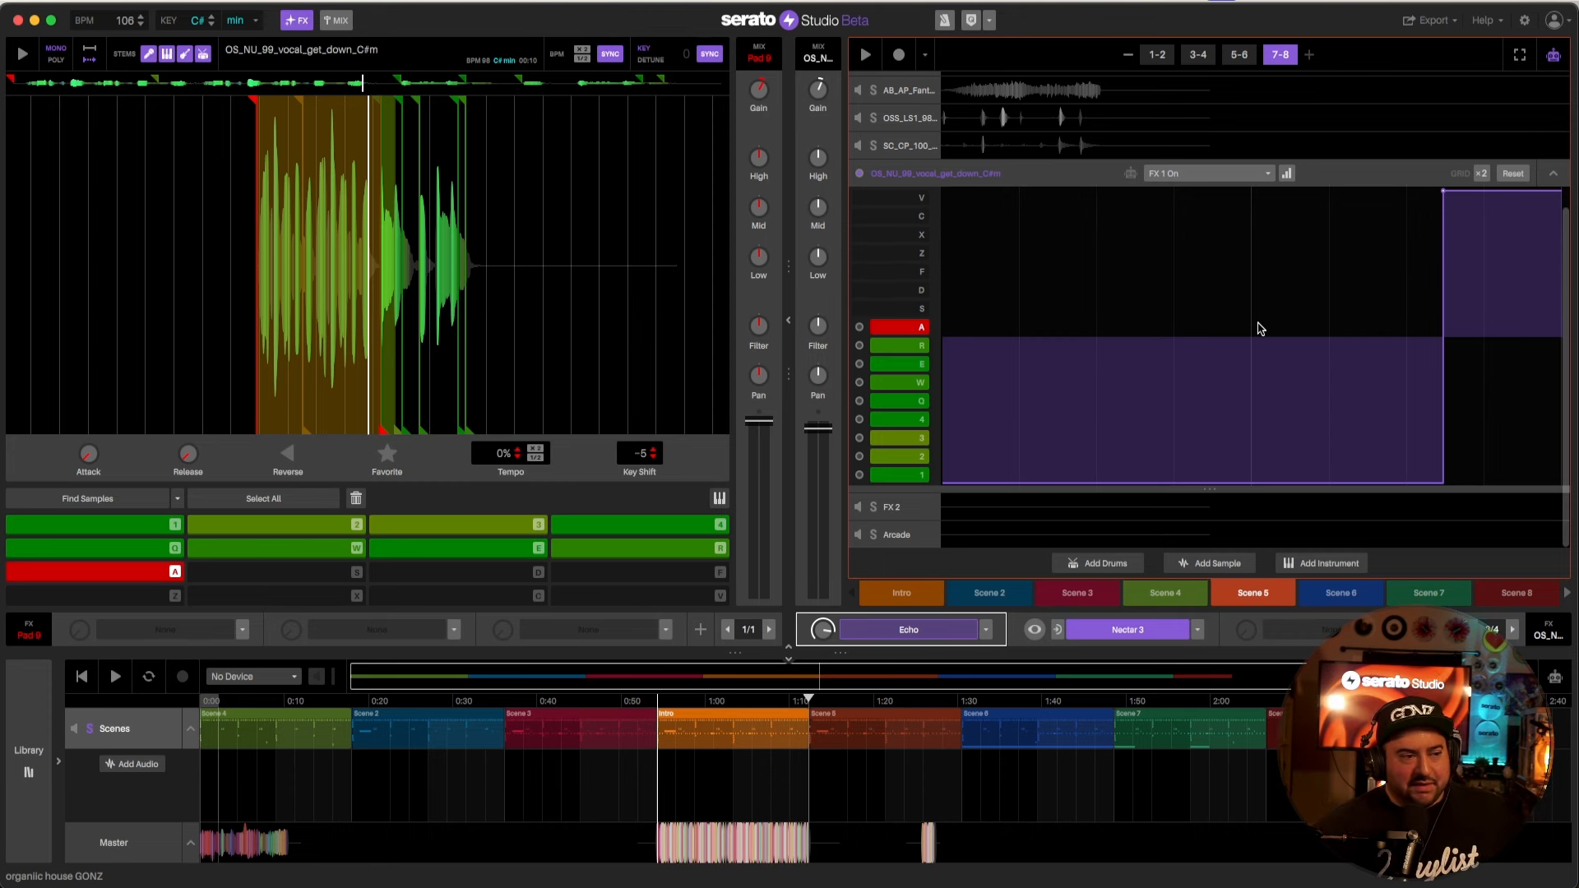
pyautogui.click(1336, 384)
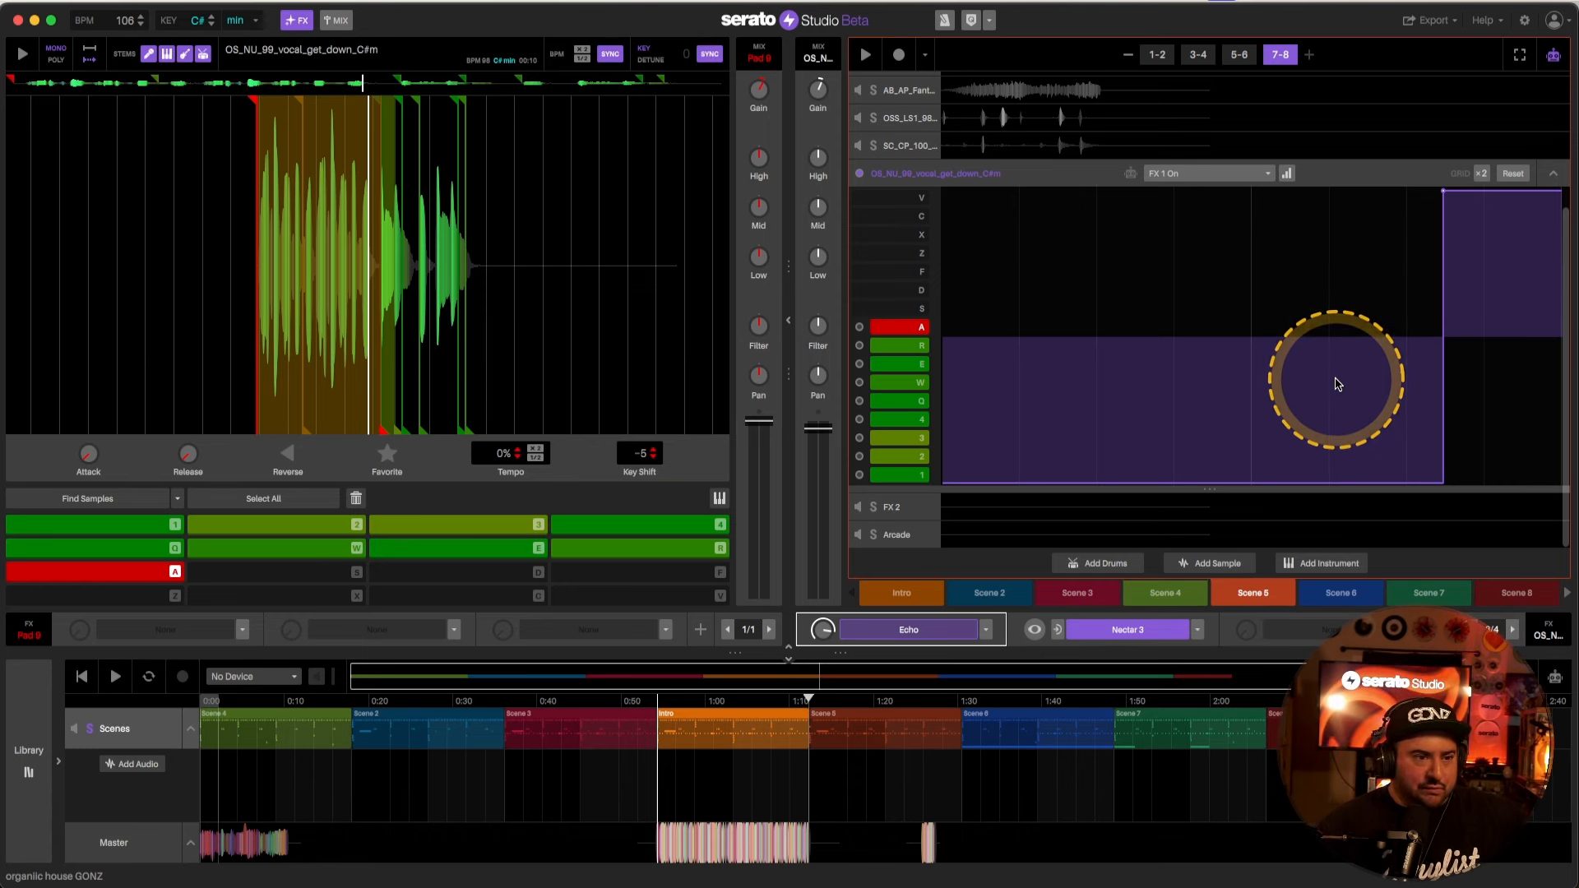
pyautogui.click(905, 632)
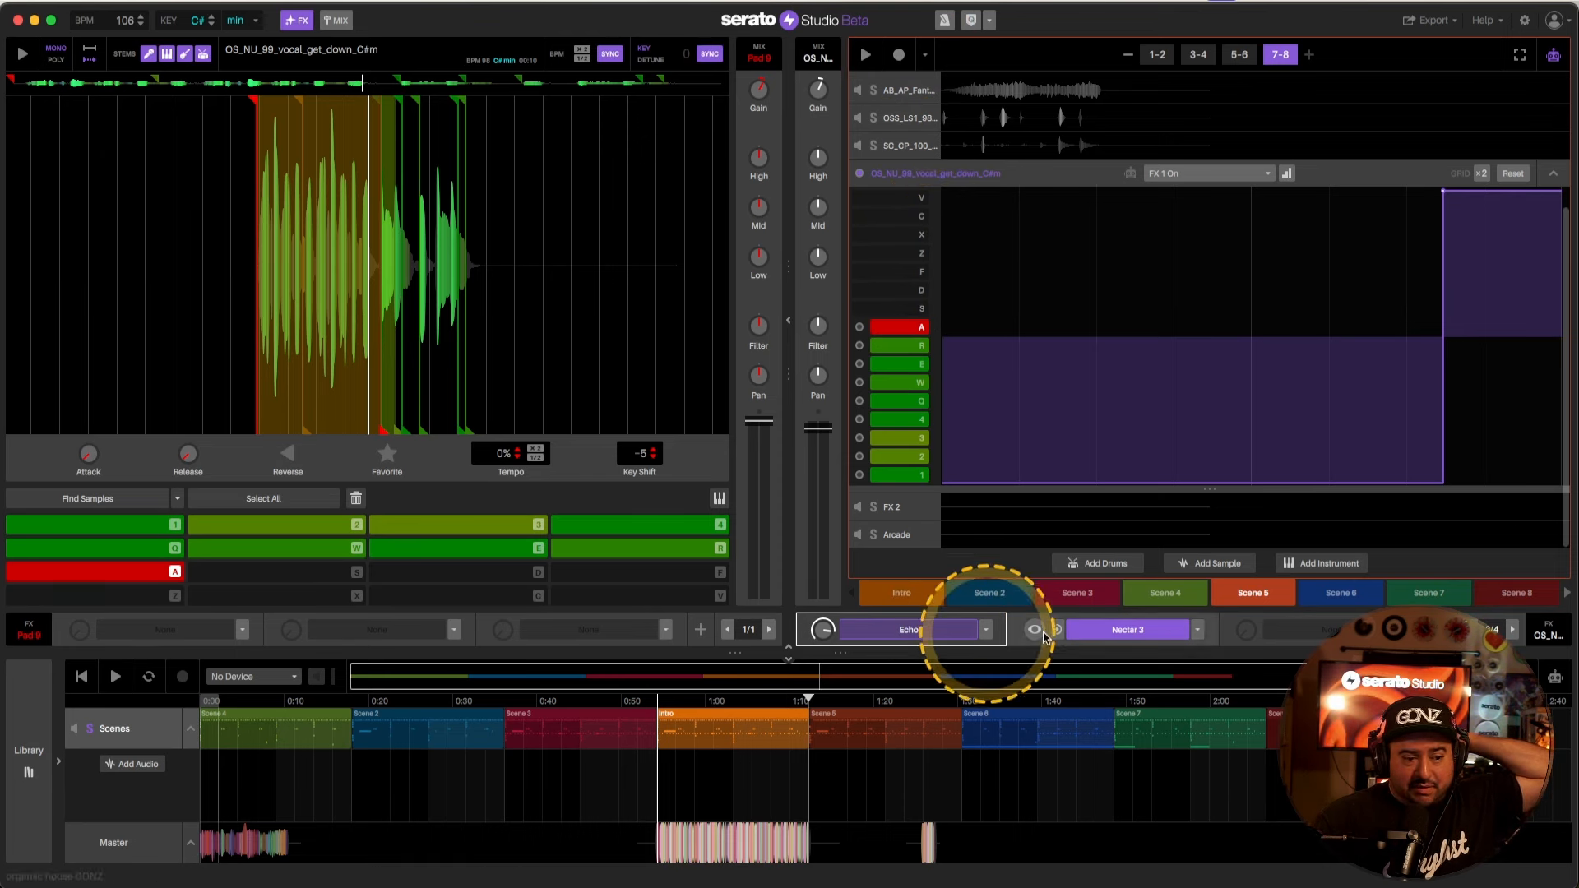
# Step: Copy Scene 5 into the first empty slot of the next scene bank
pyautogui.click(1569, 592)
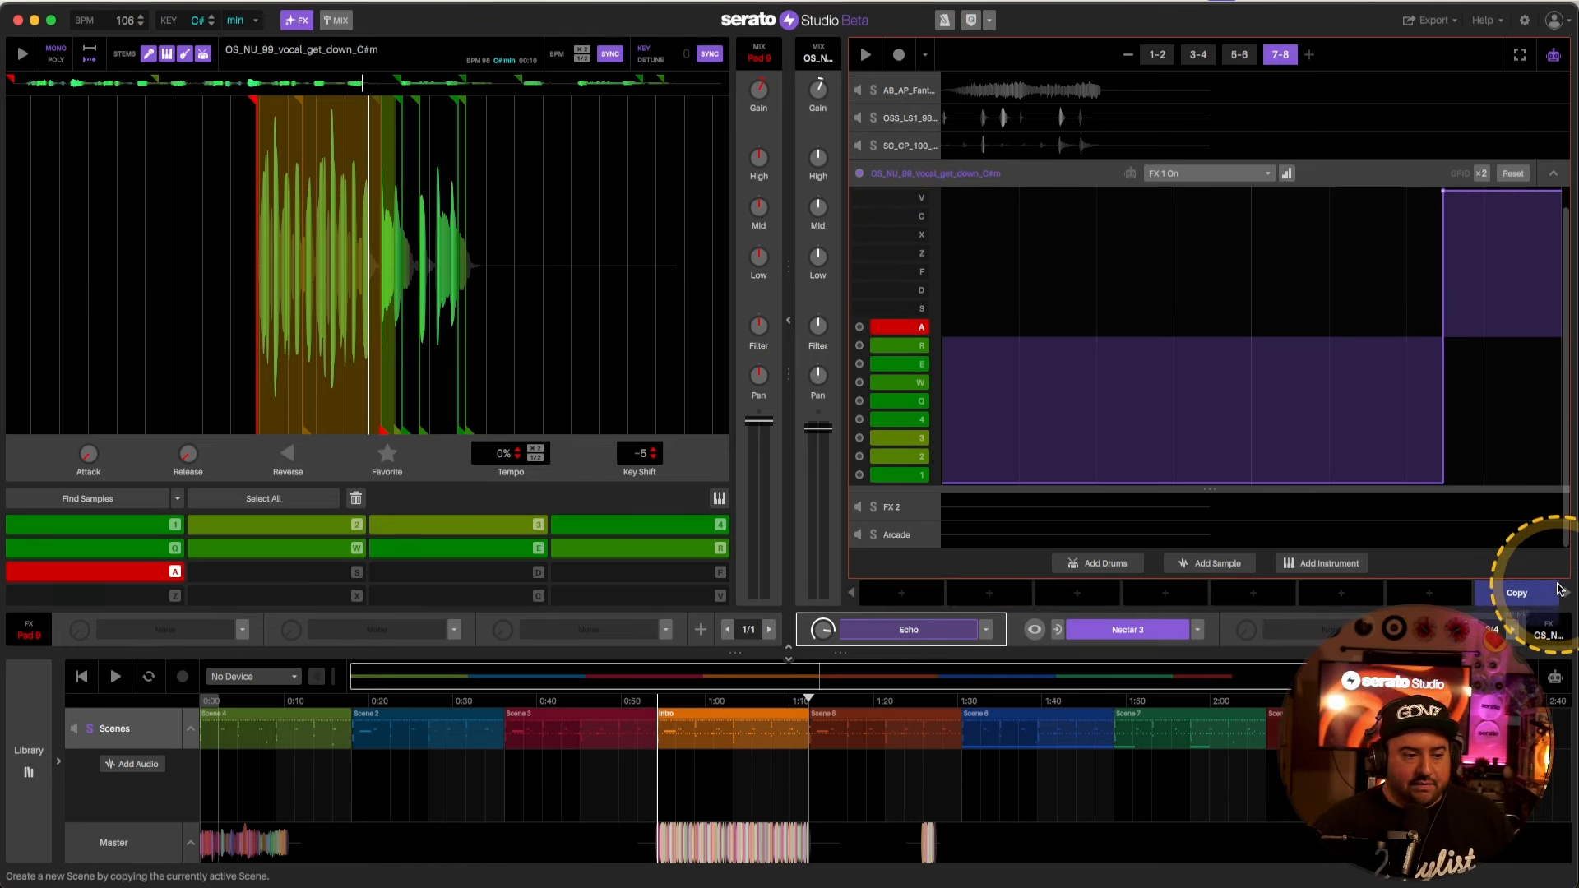
pyautogui.click(854, 594)
pyautogui.click(1252, 592)
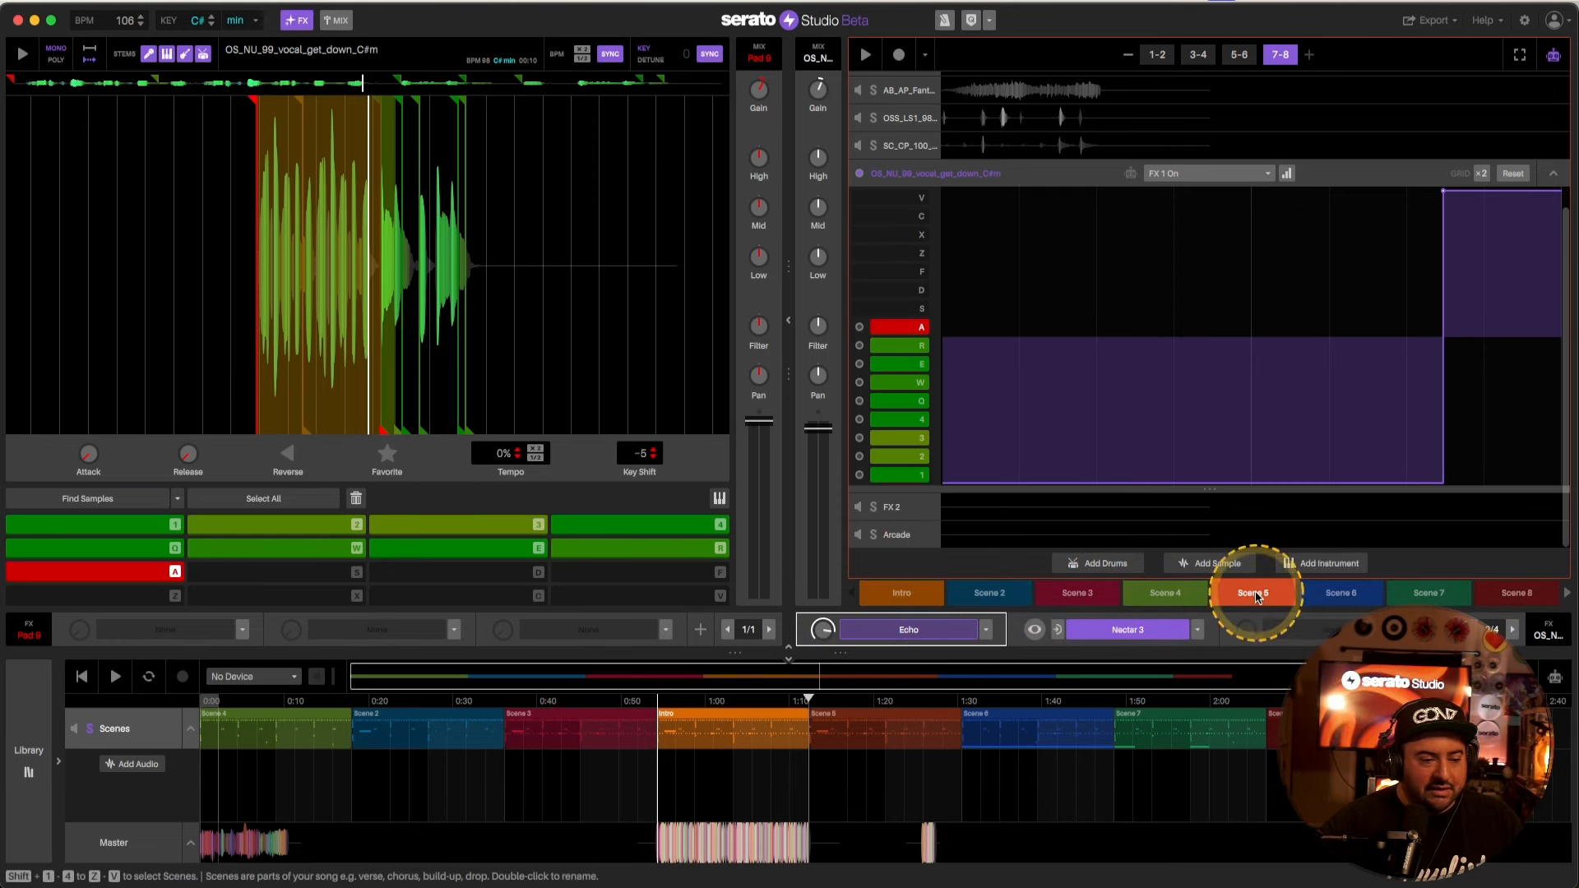
pyautogui.click(1568, 594)
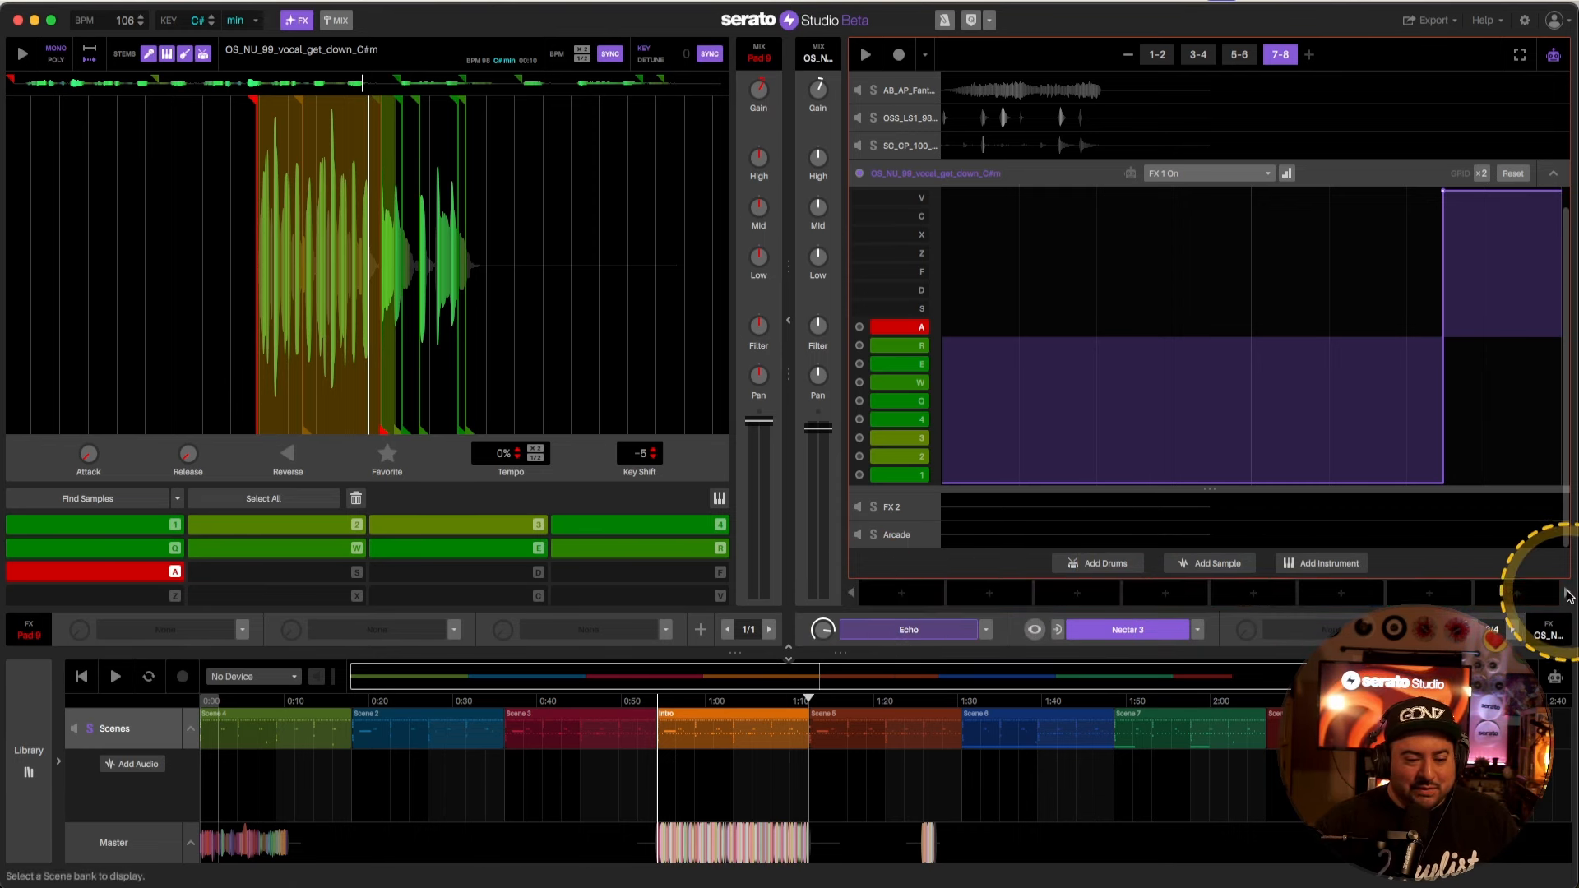
pyautogui.click(903, 592)
pyautogui.click(1252, 288)
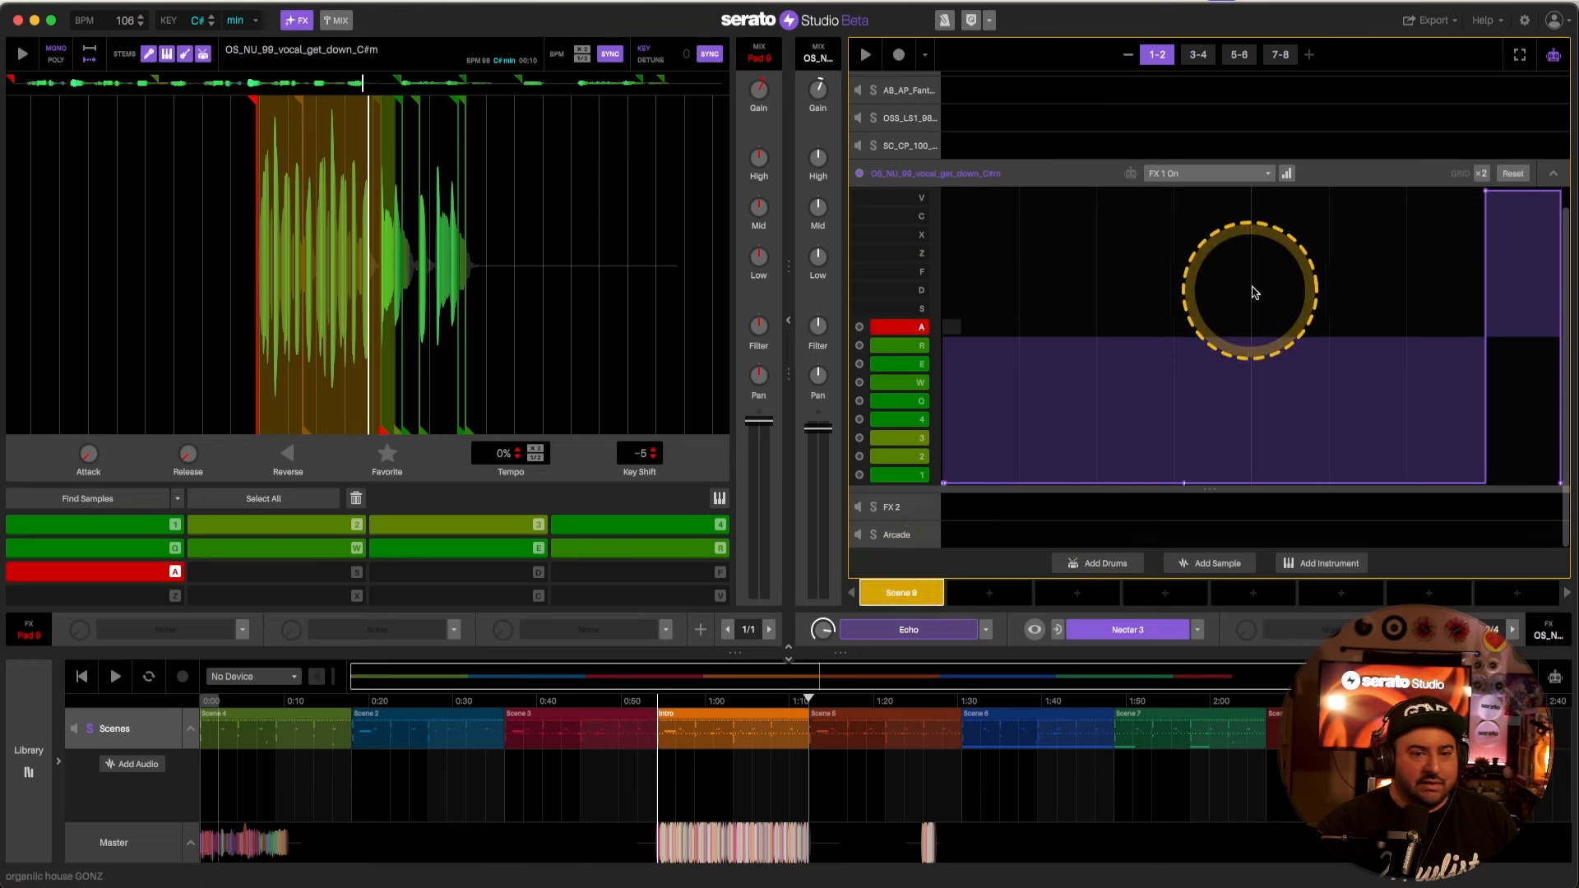
# Step: Reset the vocal deck's FX 1 On automation in the copied scene and check its pattern grid, ending in the automation view
pyautogui.click(1513, 173)
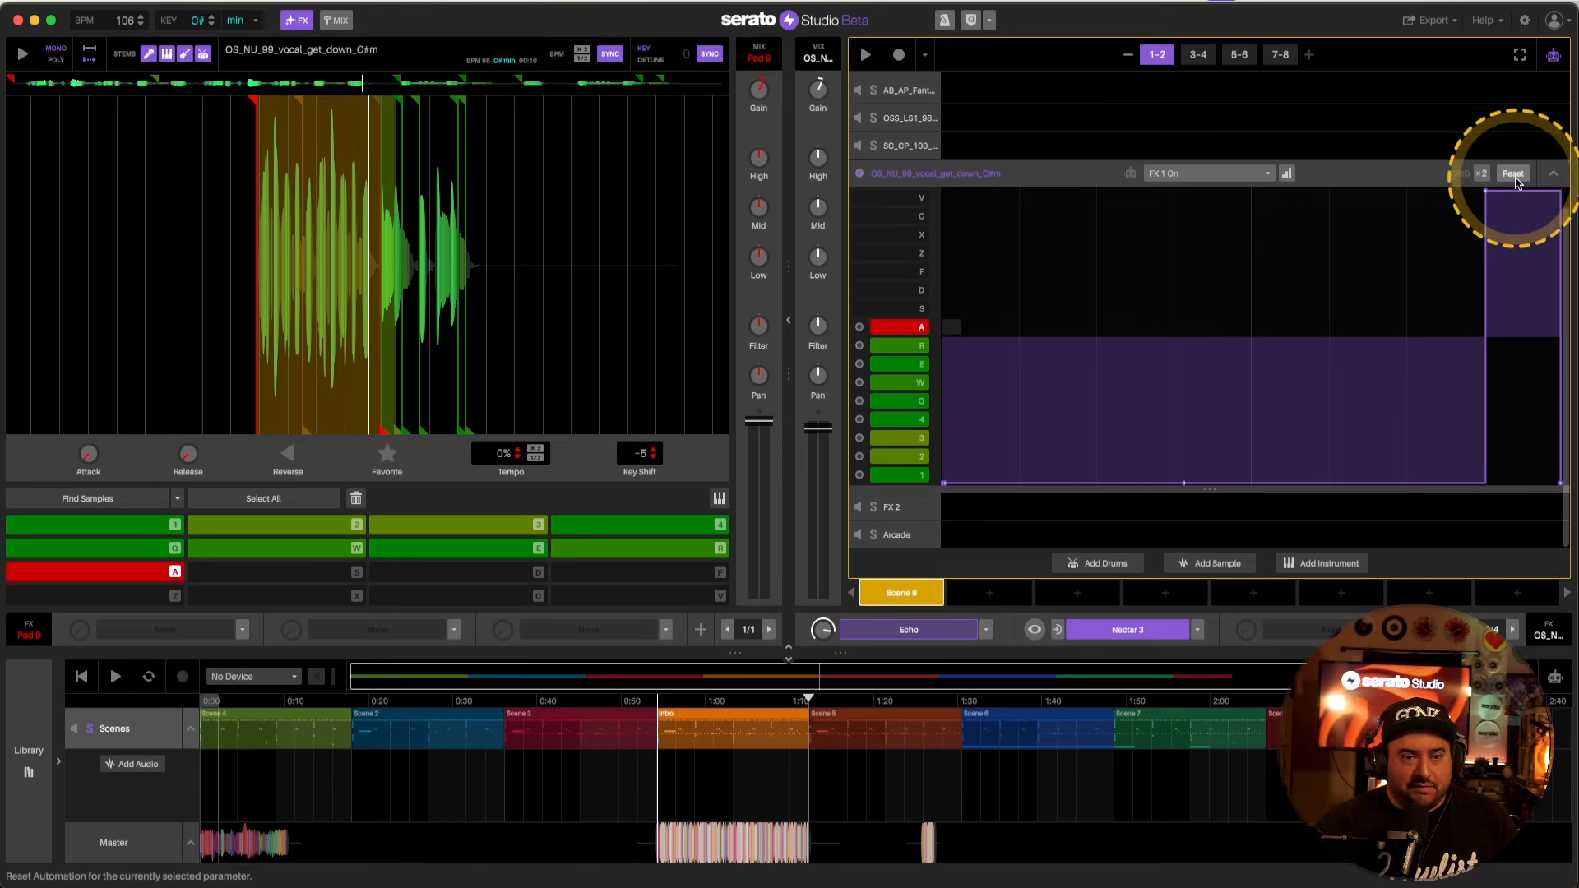
pyautogui.click(1454, 133)
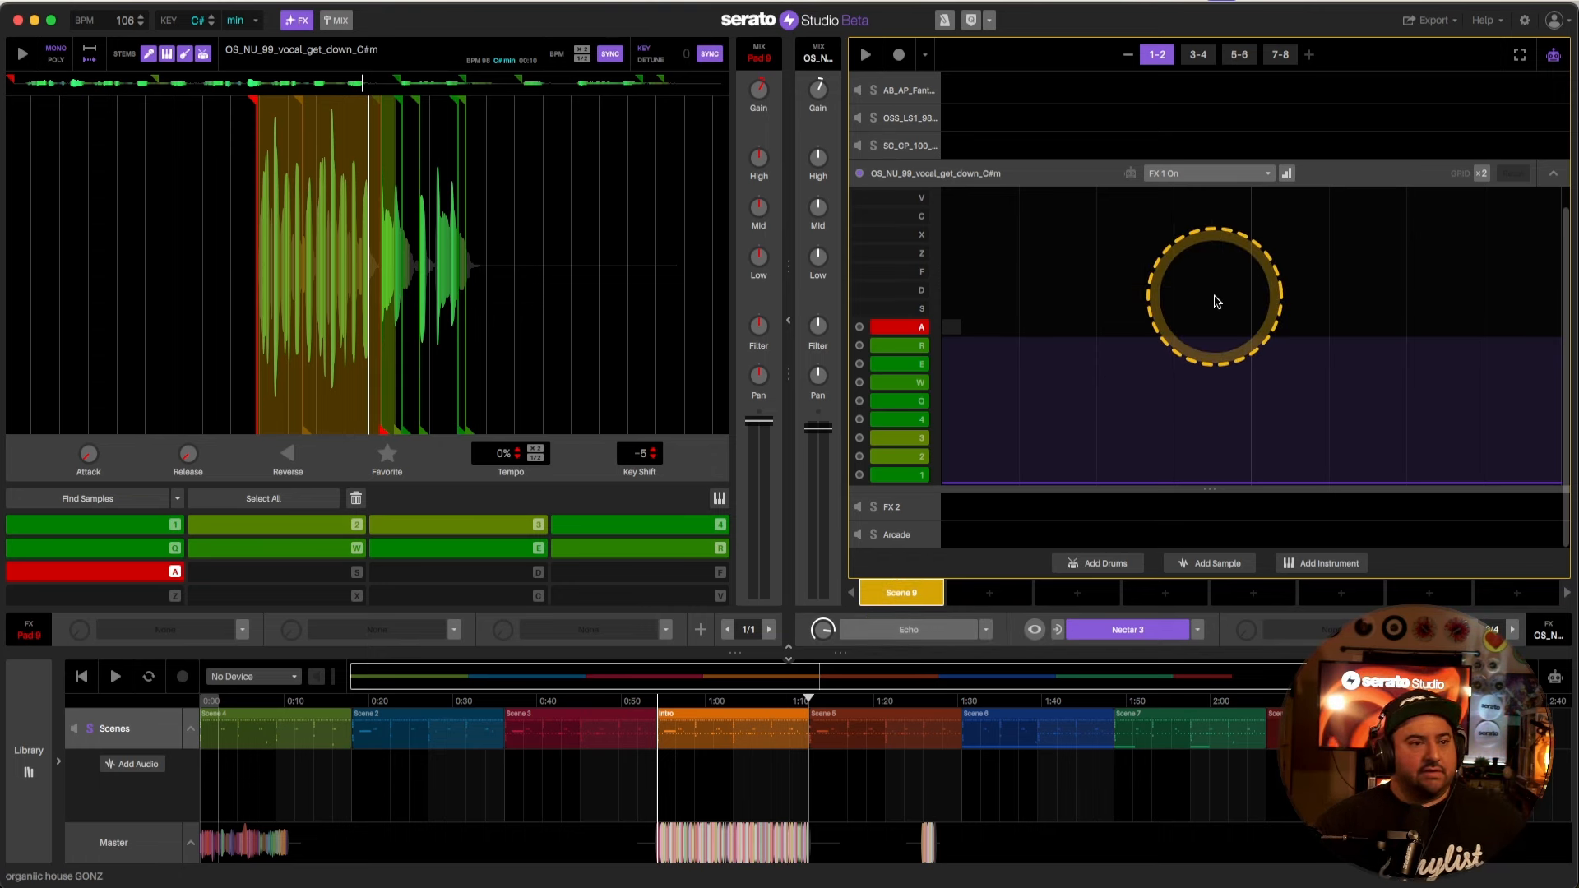
pyautogui.click(1554, 56)
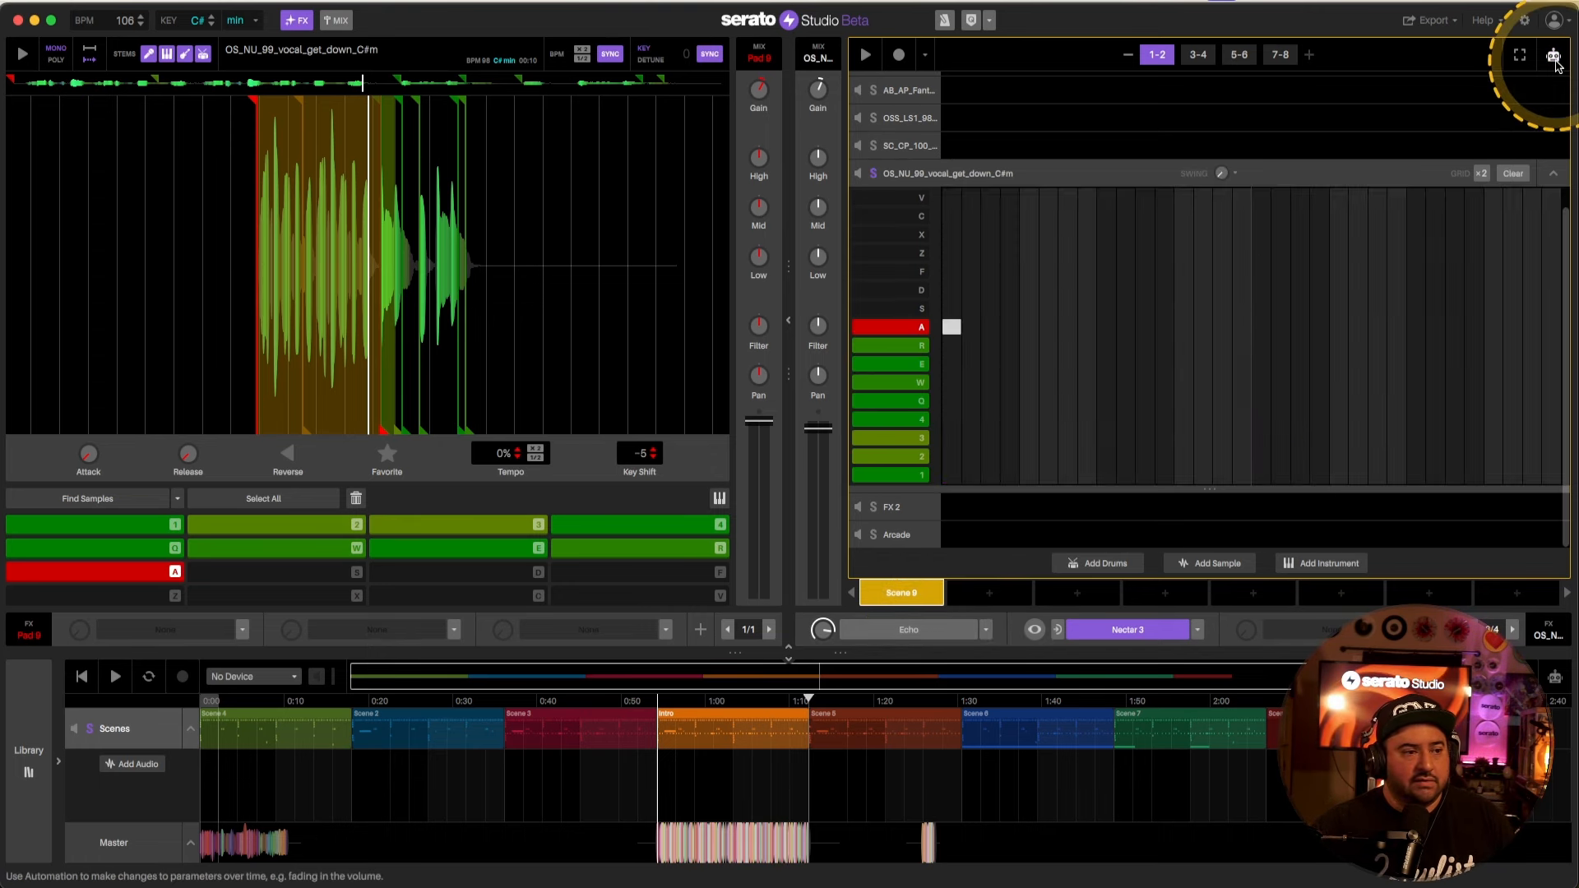
pyautogui.click(1554, 58)
# Step: Record FX 1 On automation by switching the vocal deck's Echo on and off several times while the scene plays through bars 7-8
pyautogui.click(899, 55)
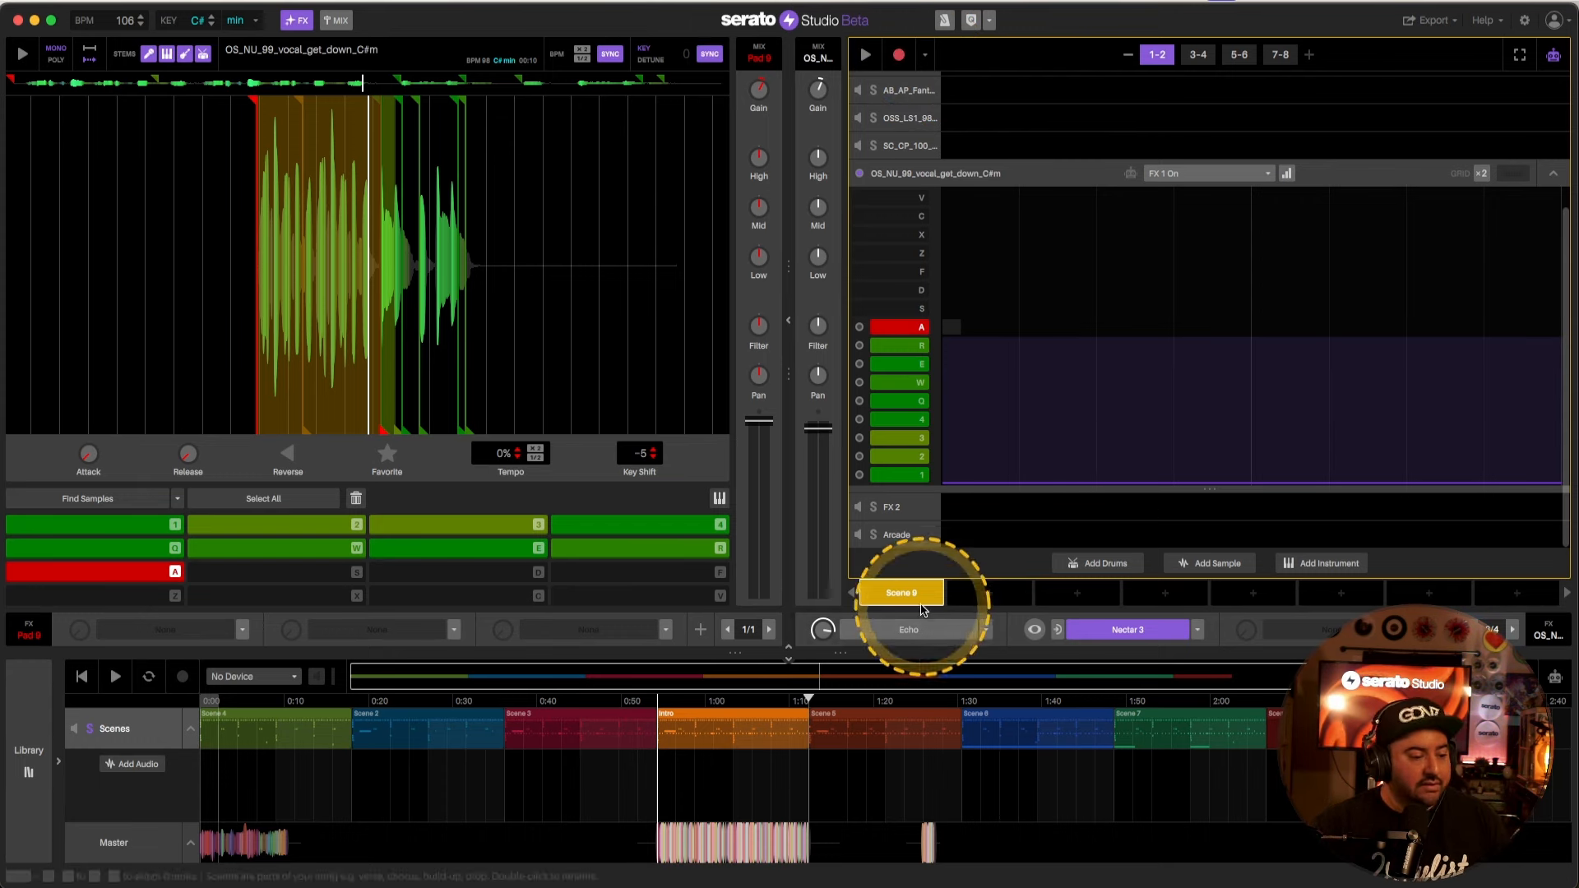
pyautogui.press('space')
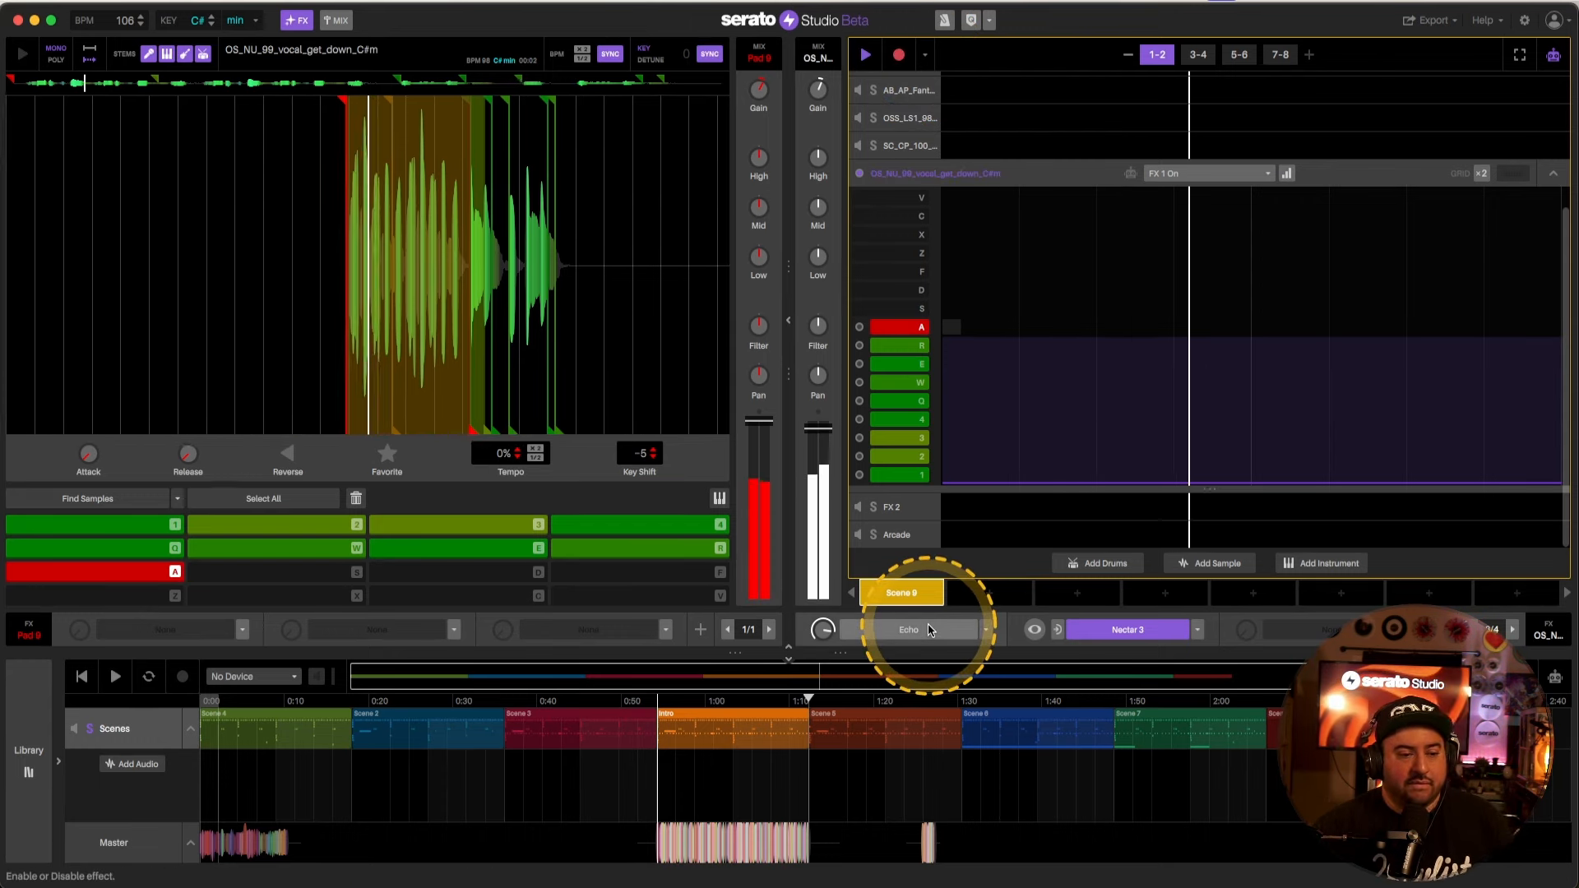
pyautogui.click(929, 631)
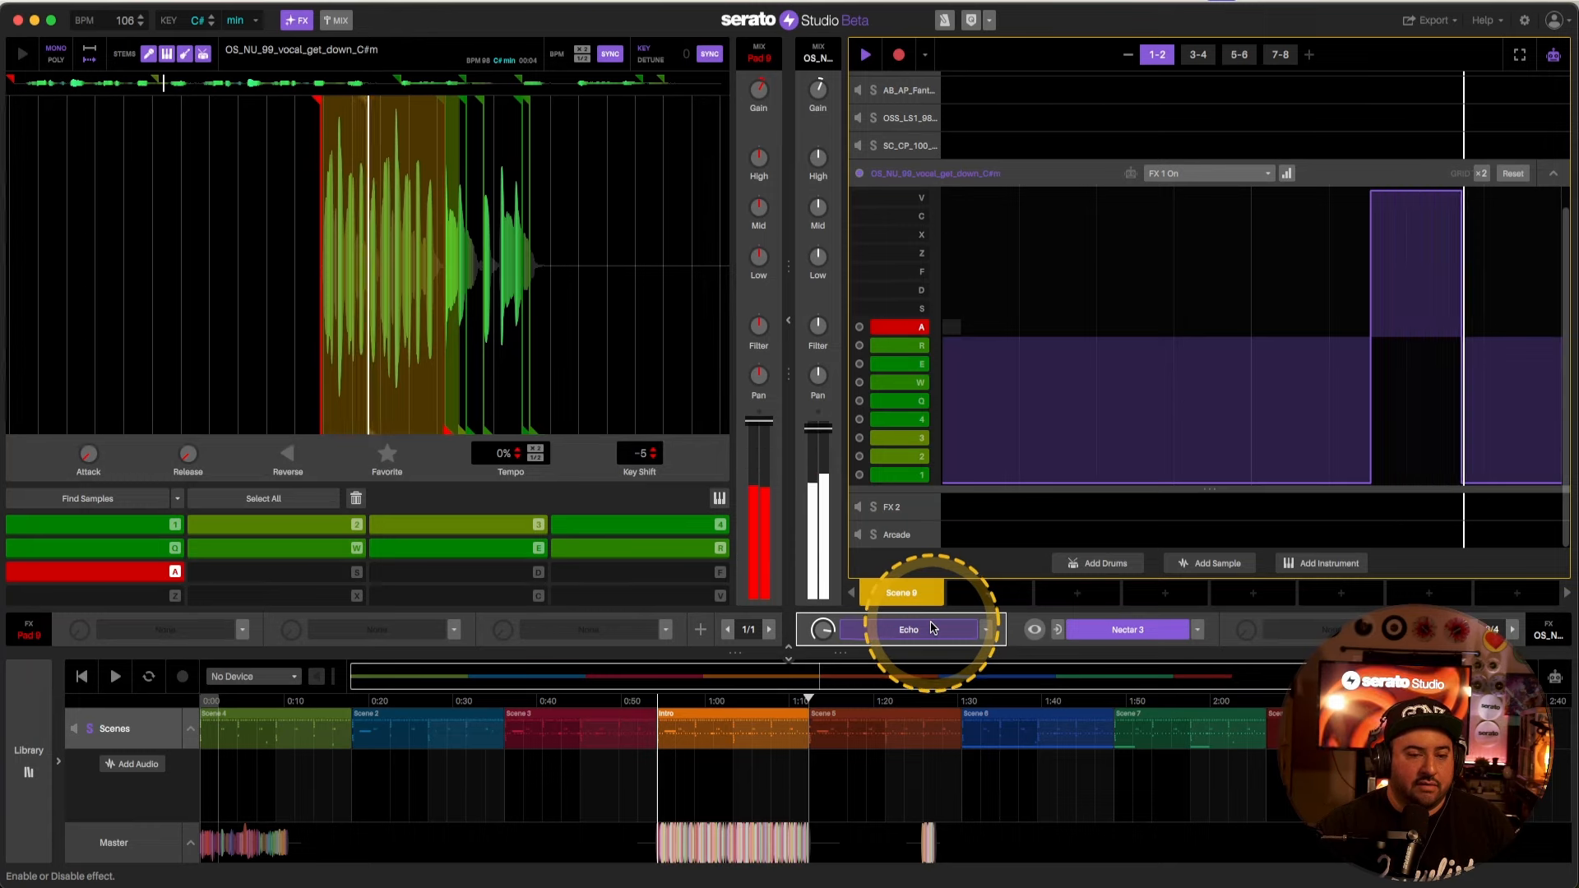
pyautogui.click(930, 628)
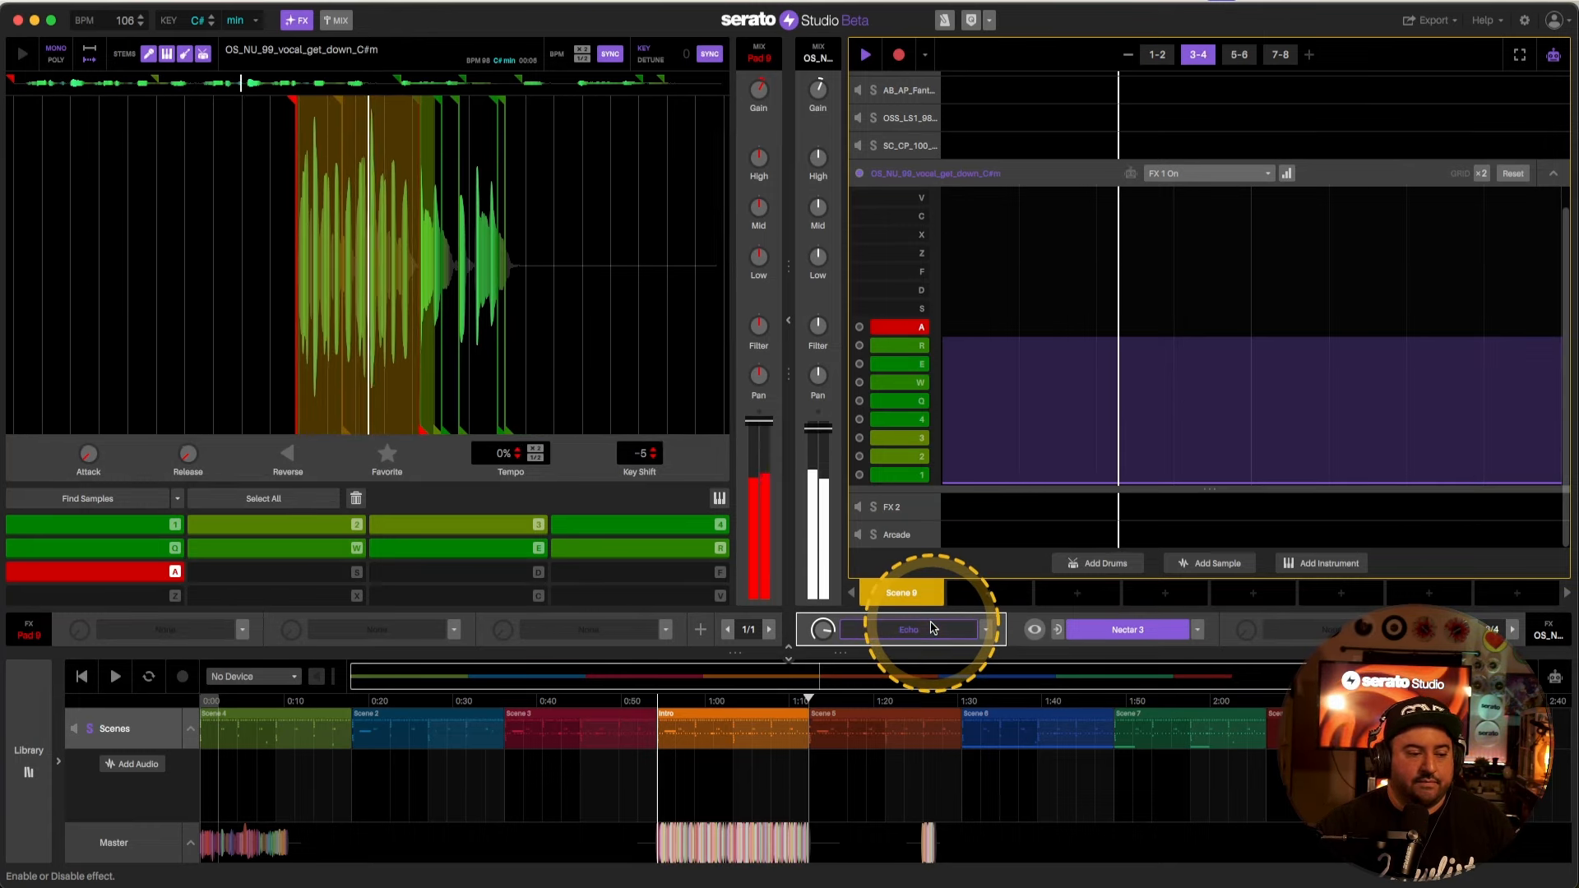
pyautogui.click(932, 628)
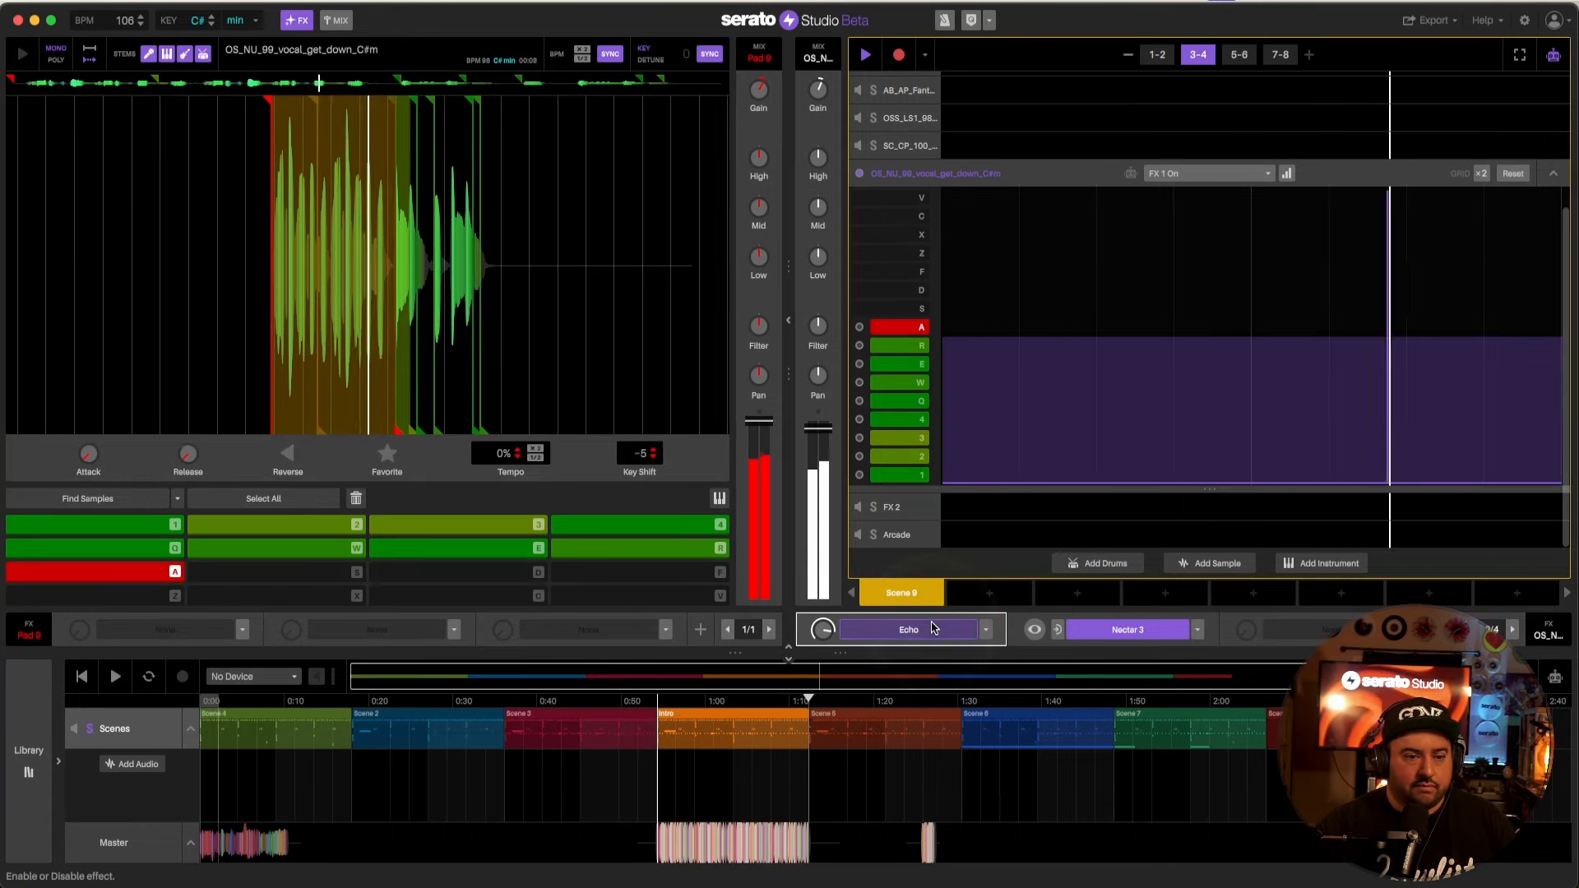
pyautogui.click(932, 628)
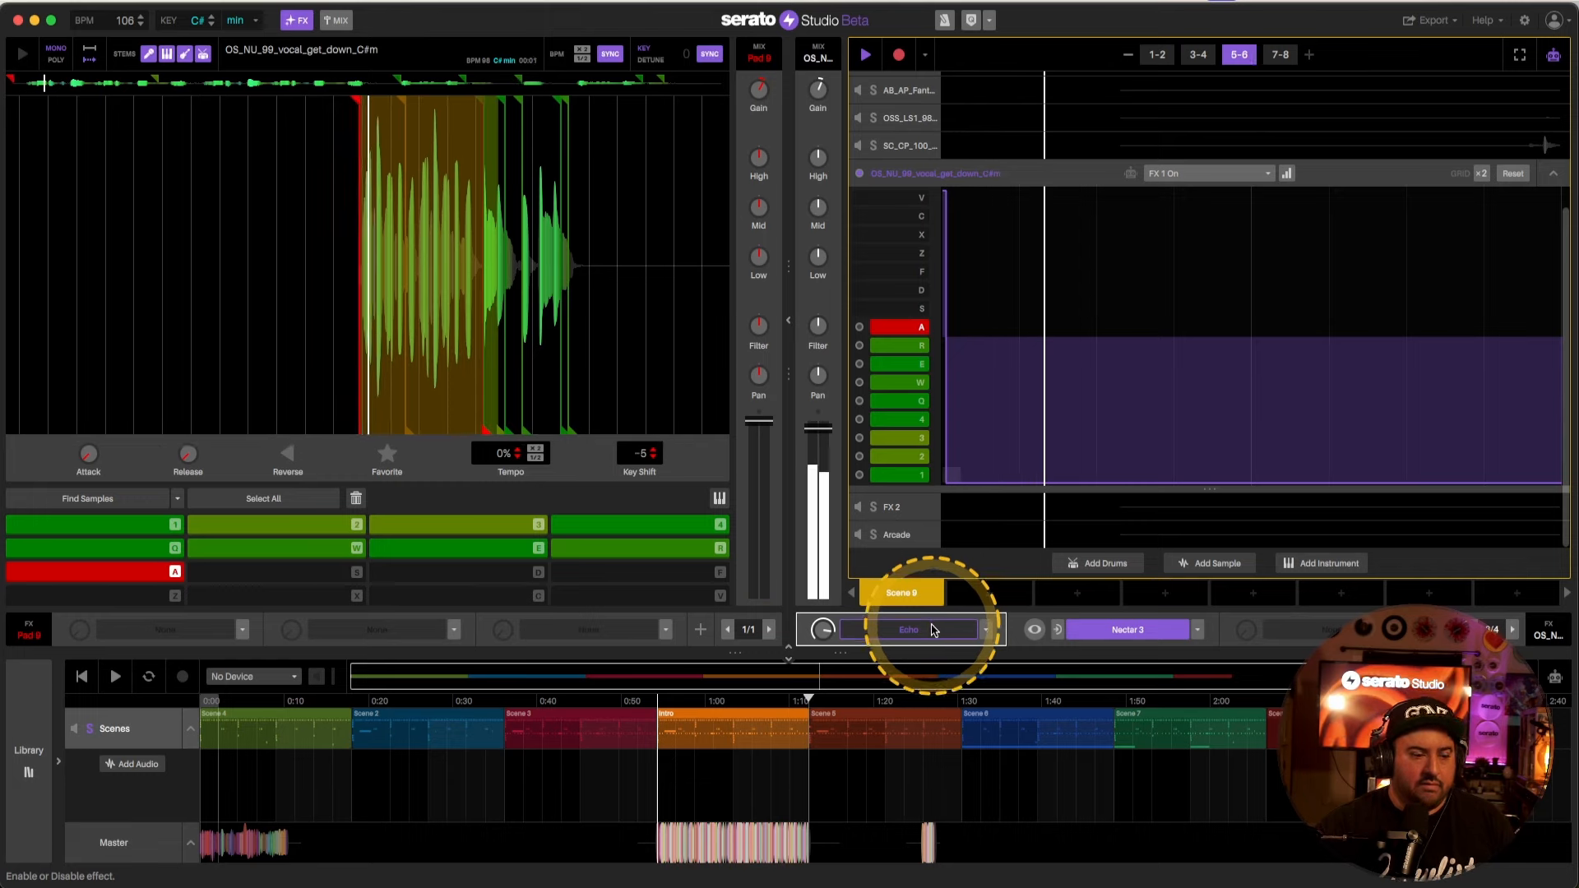
pyautogui.click(934, 630)
pyautogui.click(934, 628)
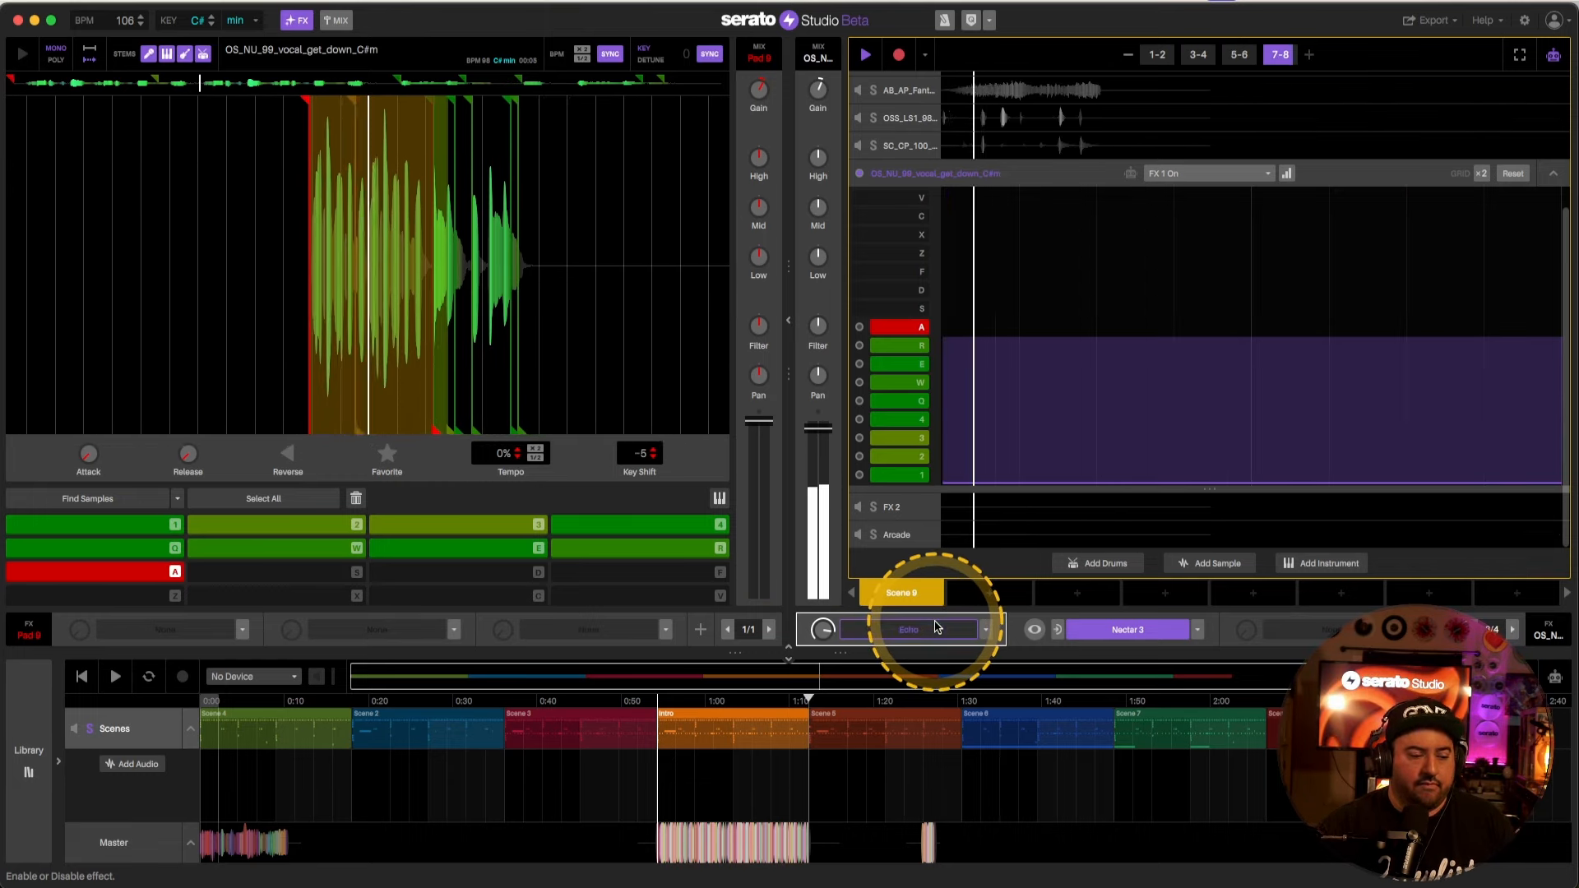
pyautogui.click(907, 632)
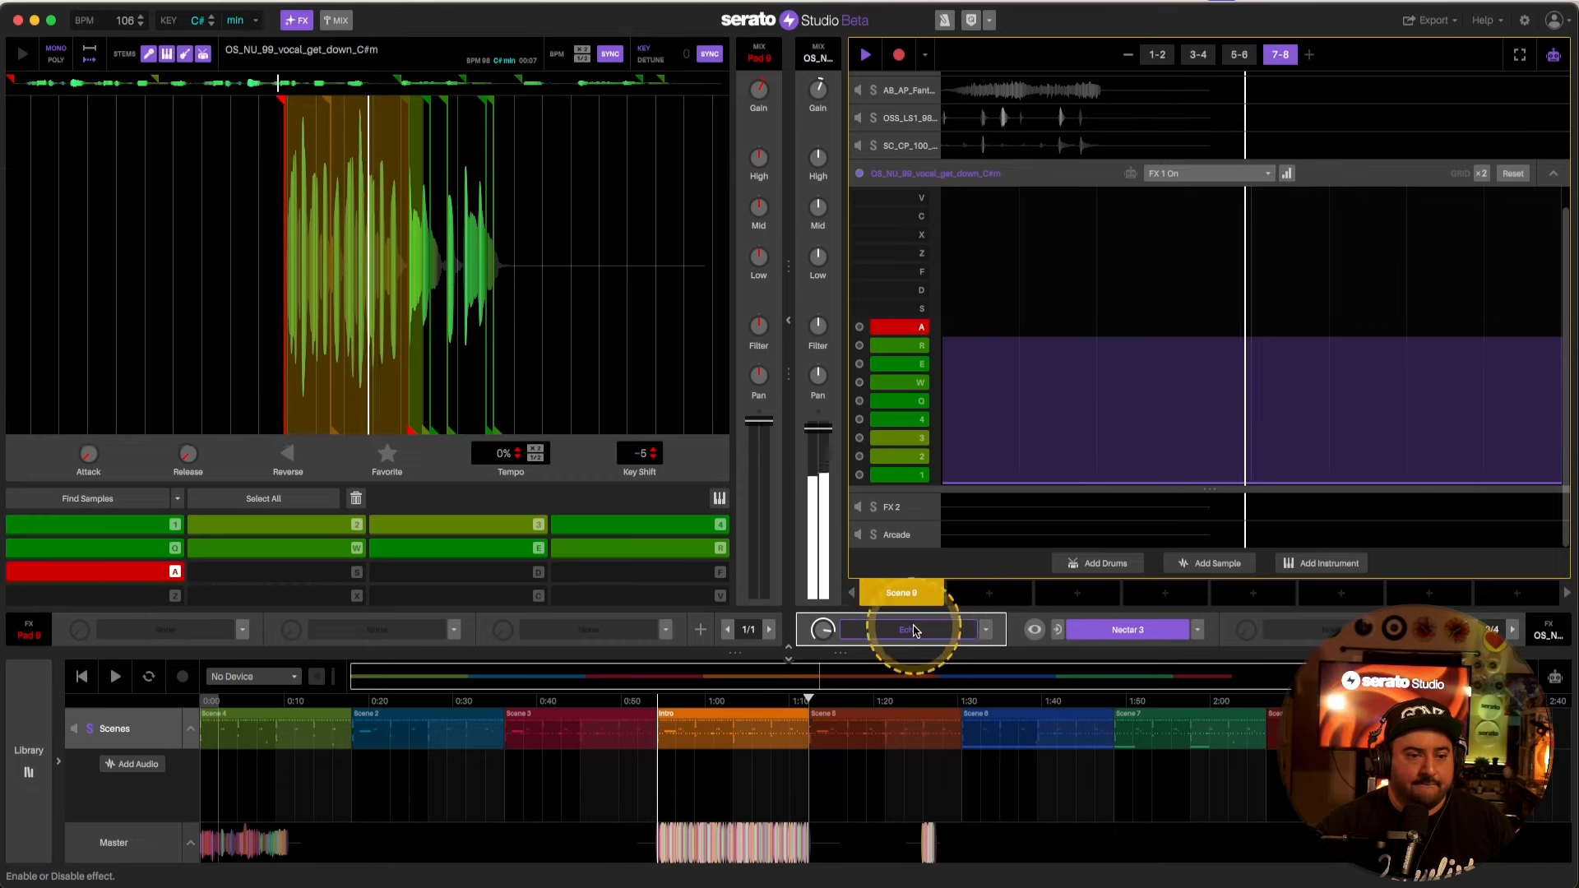
pyautogui.click(913, 630)
pyautogui.click(915, 631)
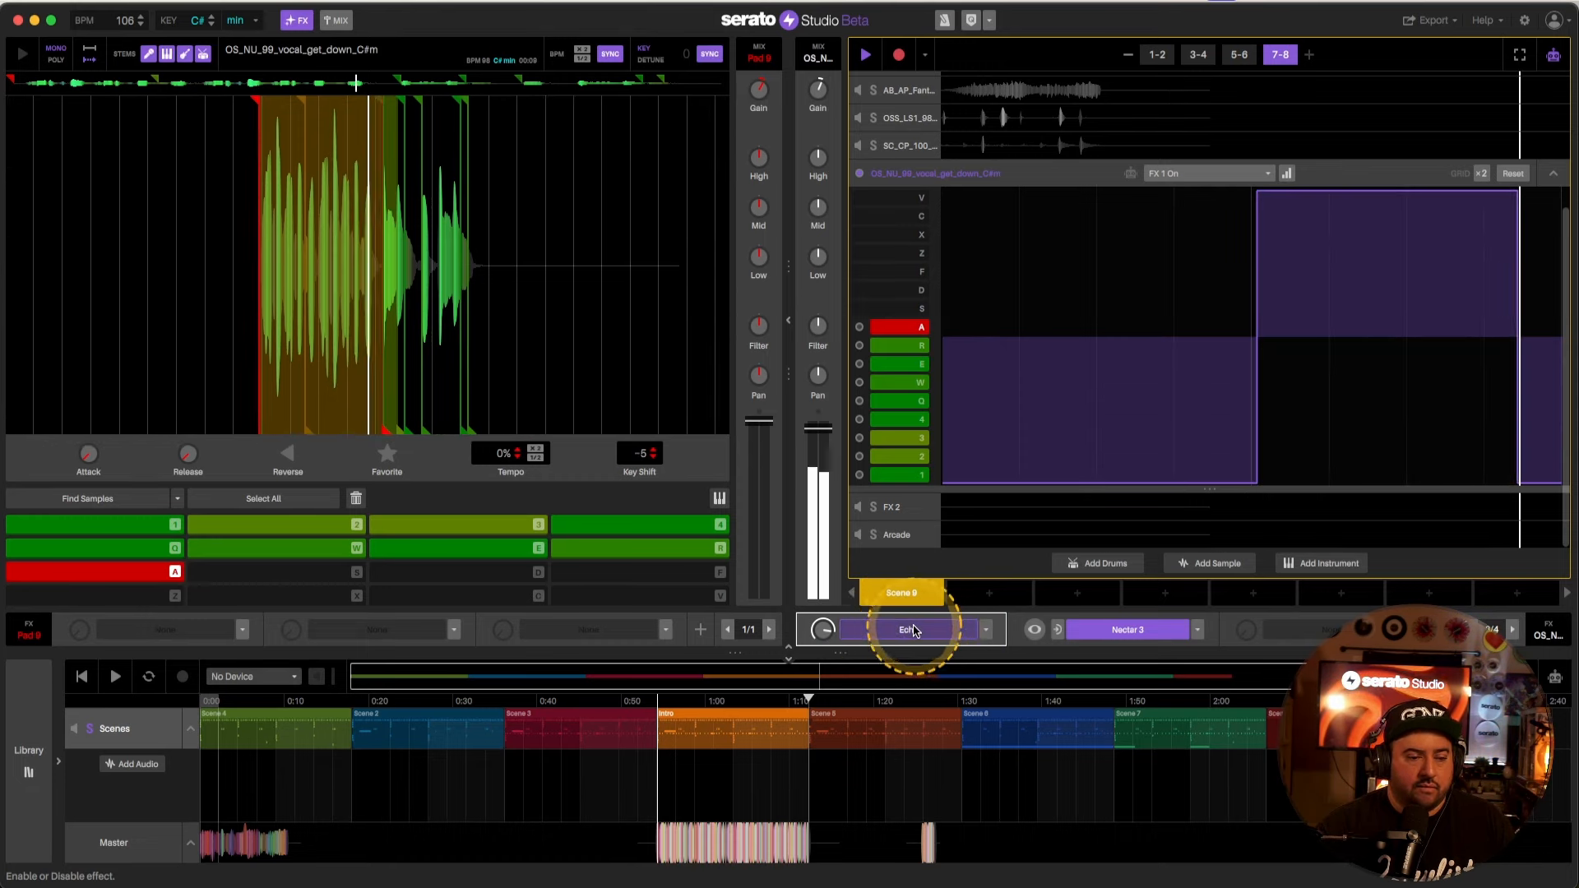
pyautogui.press('space')
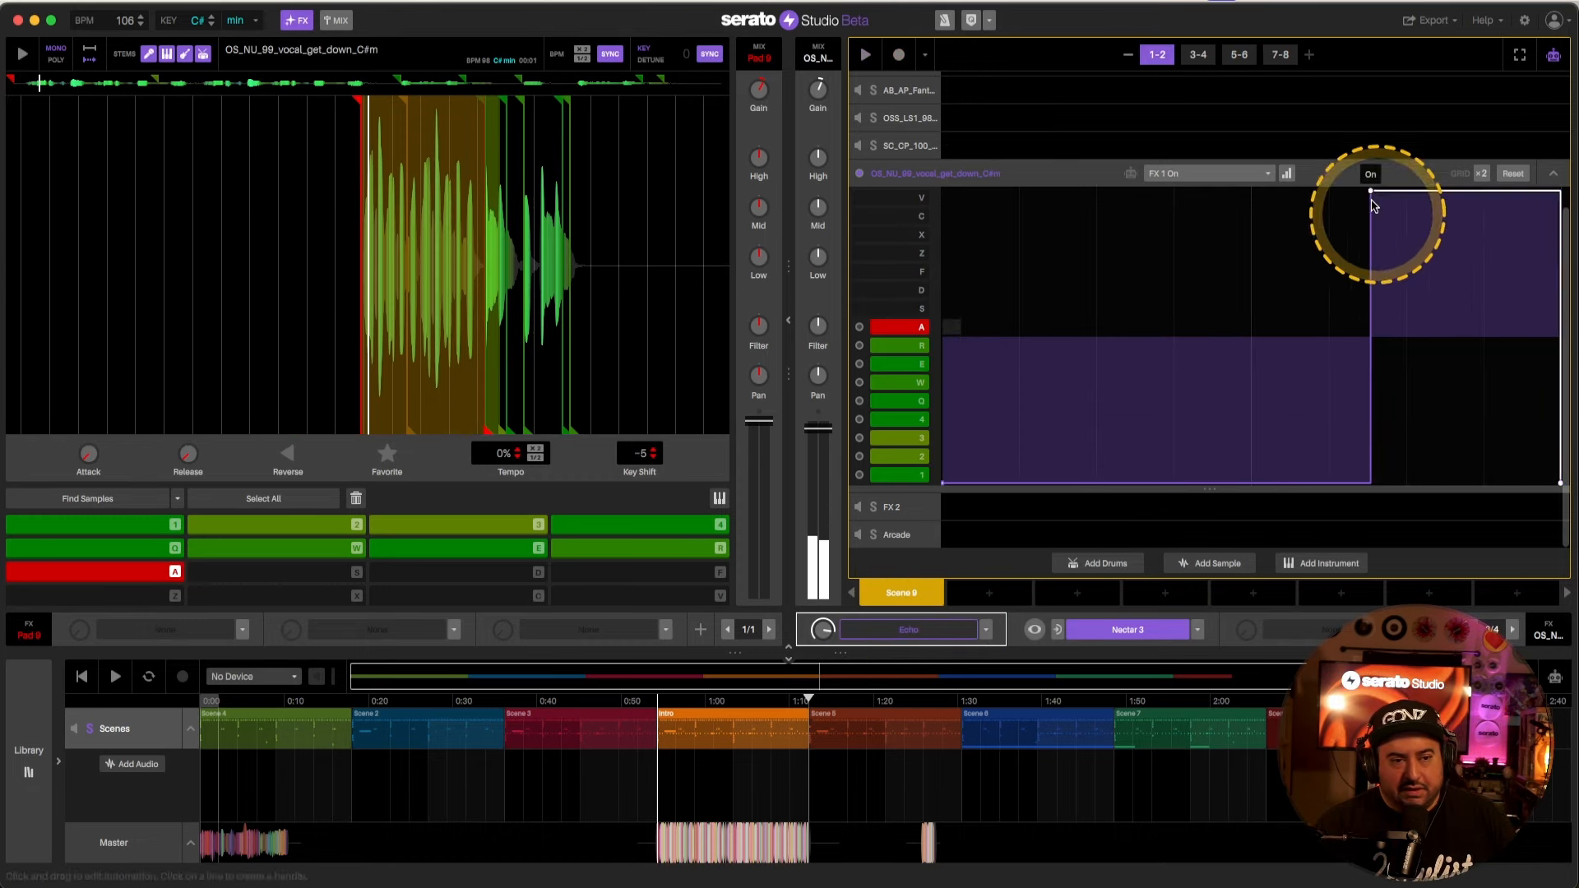
# Step: Review the recorded Echo on/off automation in bars 3-4, 5-6 and 7-8
pyautogui.click(1199, 54)
pyautogui.click(1239, 54)
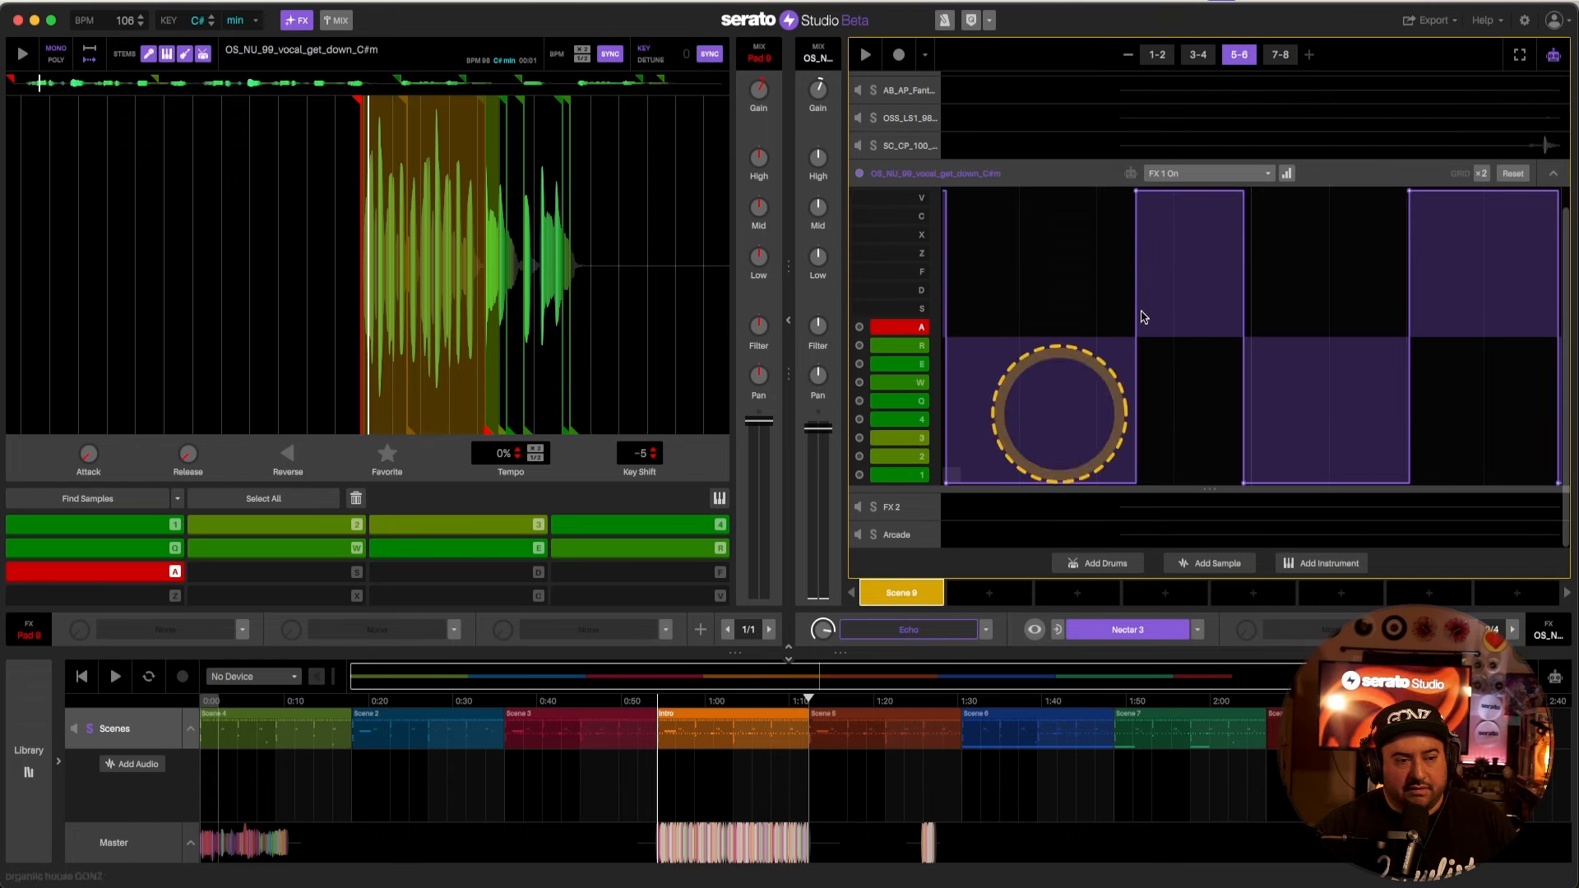
pyautogui.click(1281, 54)
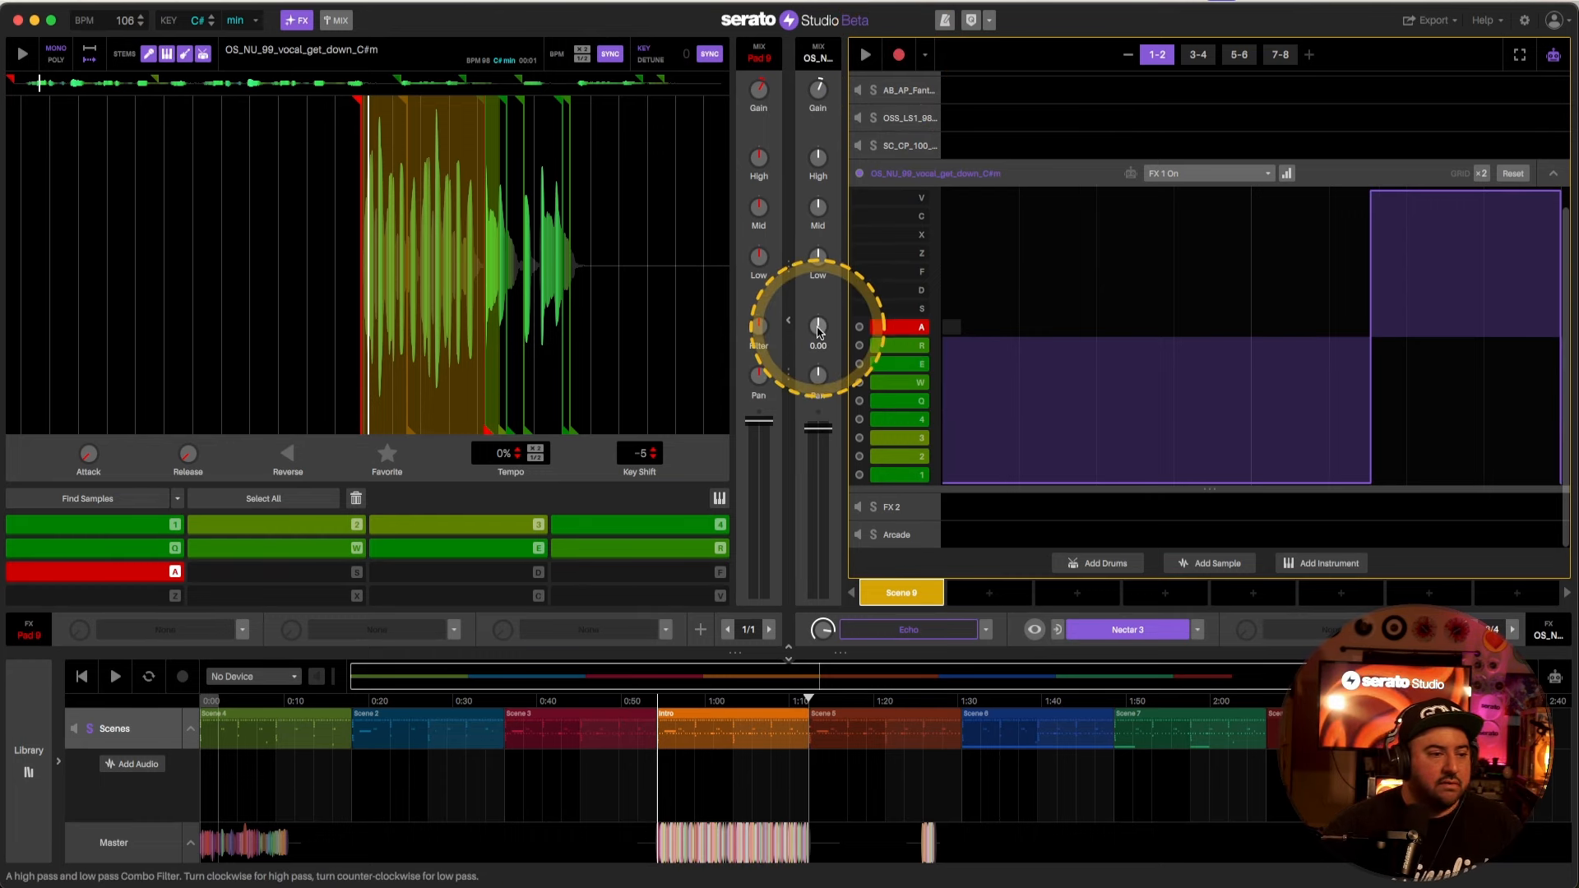
# Step: Record automation of the vocal deck's Filter sweeping down toward low pass and back to centre, stopping playback when done
pyautogui.press('space')
pyautogui.moveTo(820, 328)
pyautogui.mouseDown()
pyautogui.moveTo(820, 347)
pyautogui.moveTo(817, 325)
pyautogui.mouseUp()
pyautogui.moveTo(820, 325); pyautogui.dragTo(820, 329)
pyautogui.press('space')
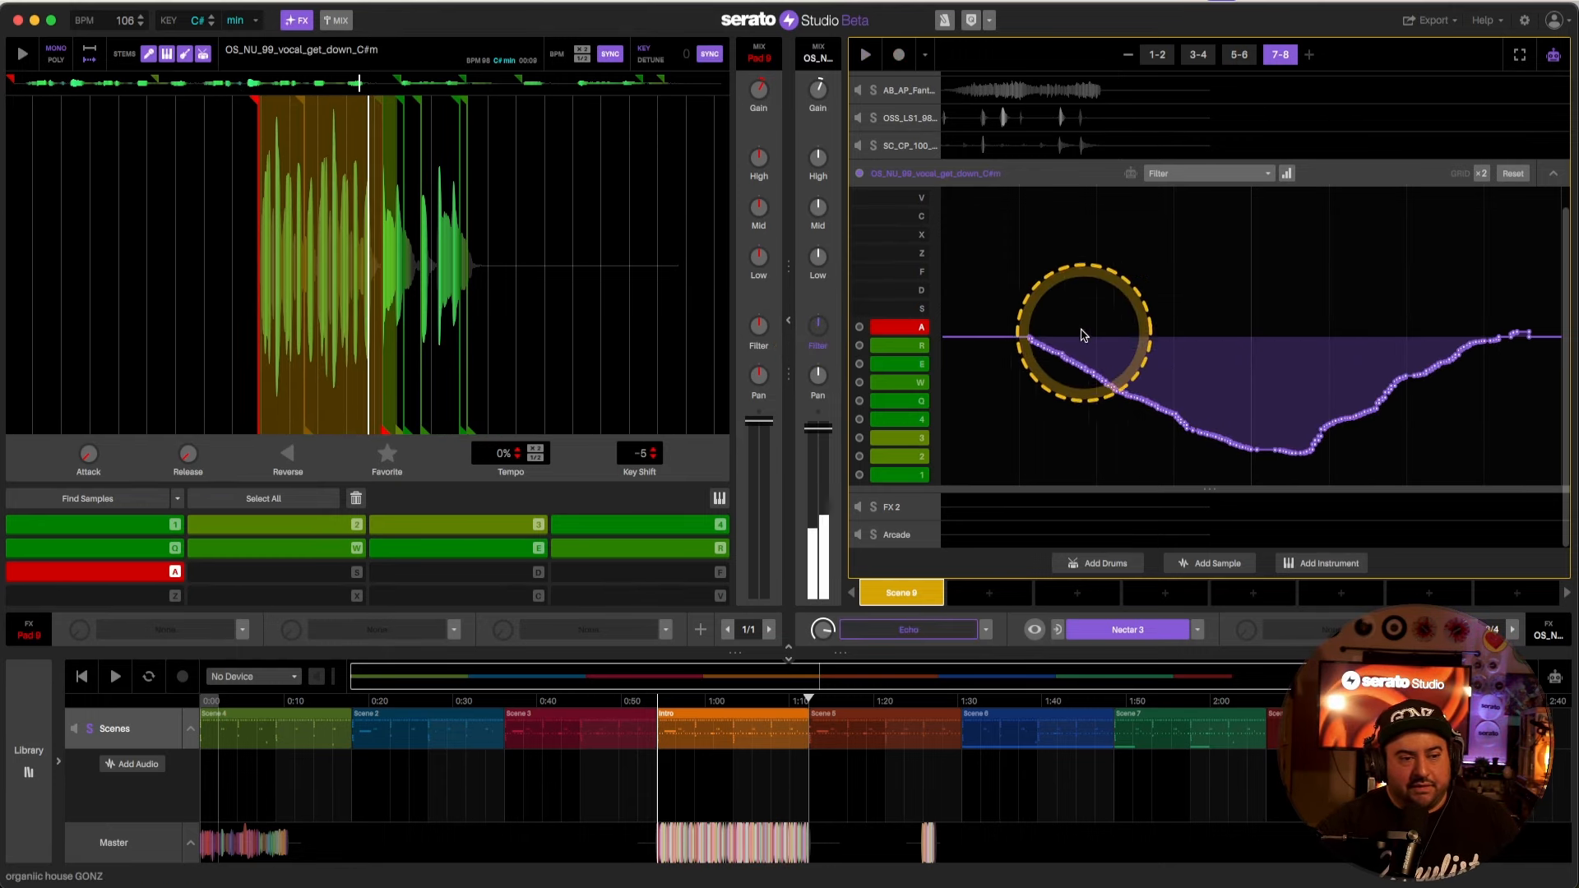
# Step: Compare the recorded Filter automation in curve and bar views, ending in curve view with the first scene bank shown
pyautogui.moveTo(1033, 338)
pyautogui.mouseDown()
pyautogui.moveTo(1114, 370)
pyautogui.moveTo(1181, 426)
pyautogui.mouseUp()
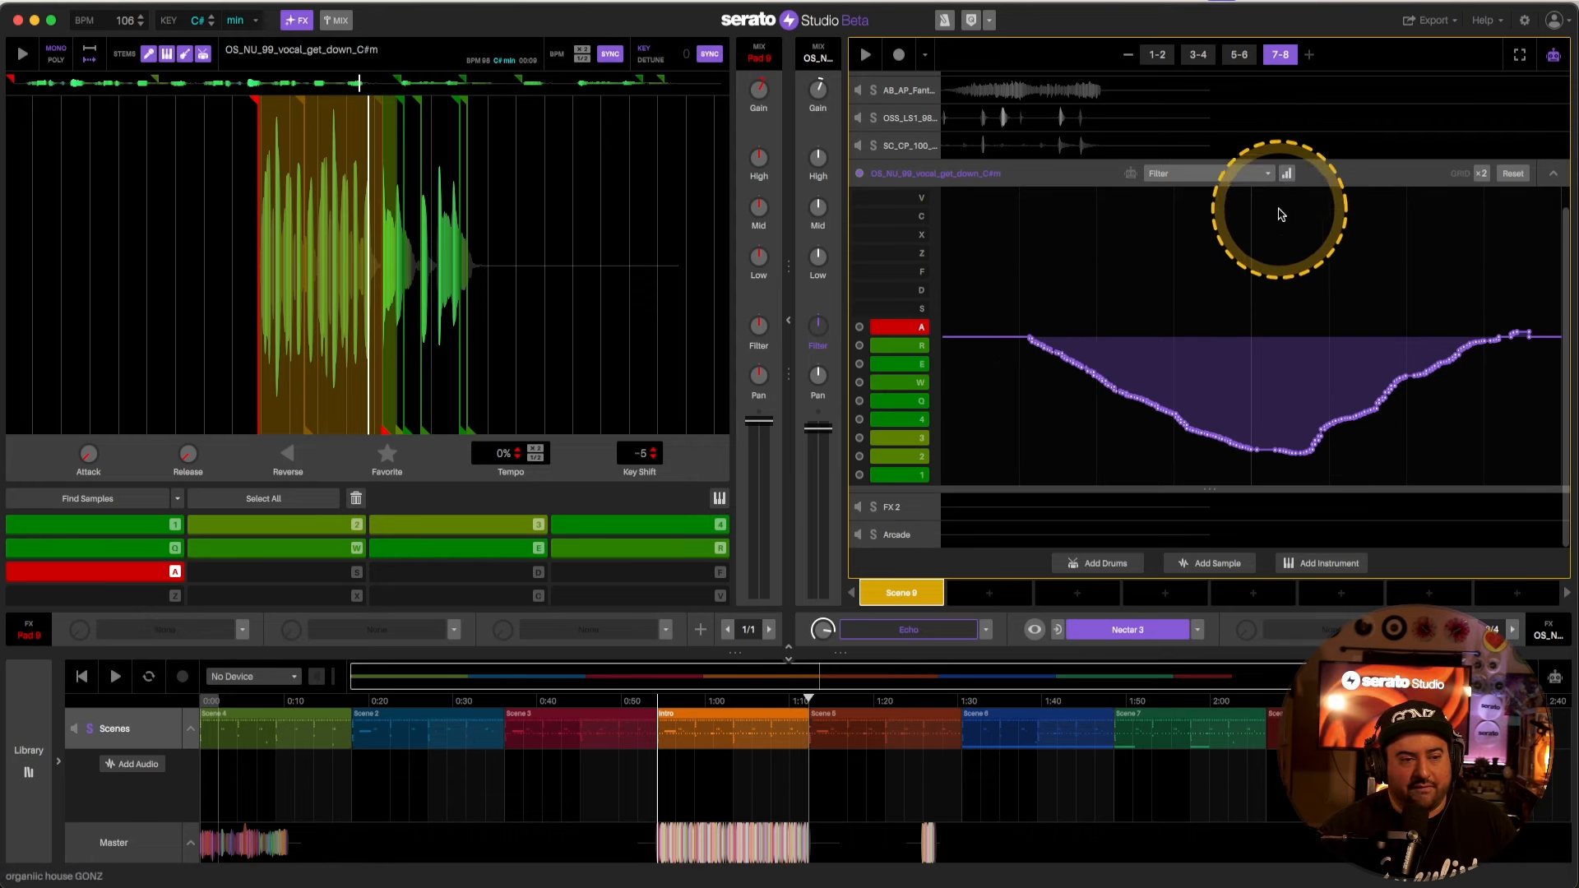
pyautogui.click(1288, 174)
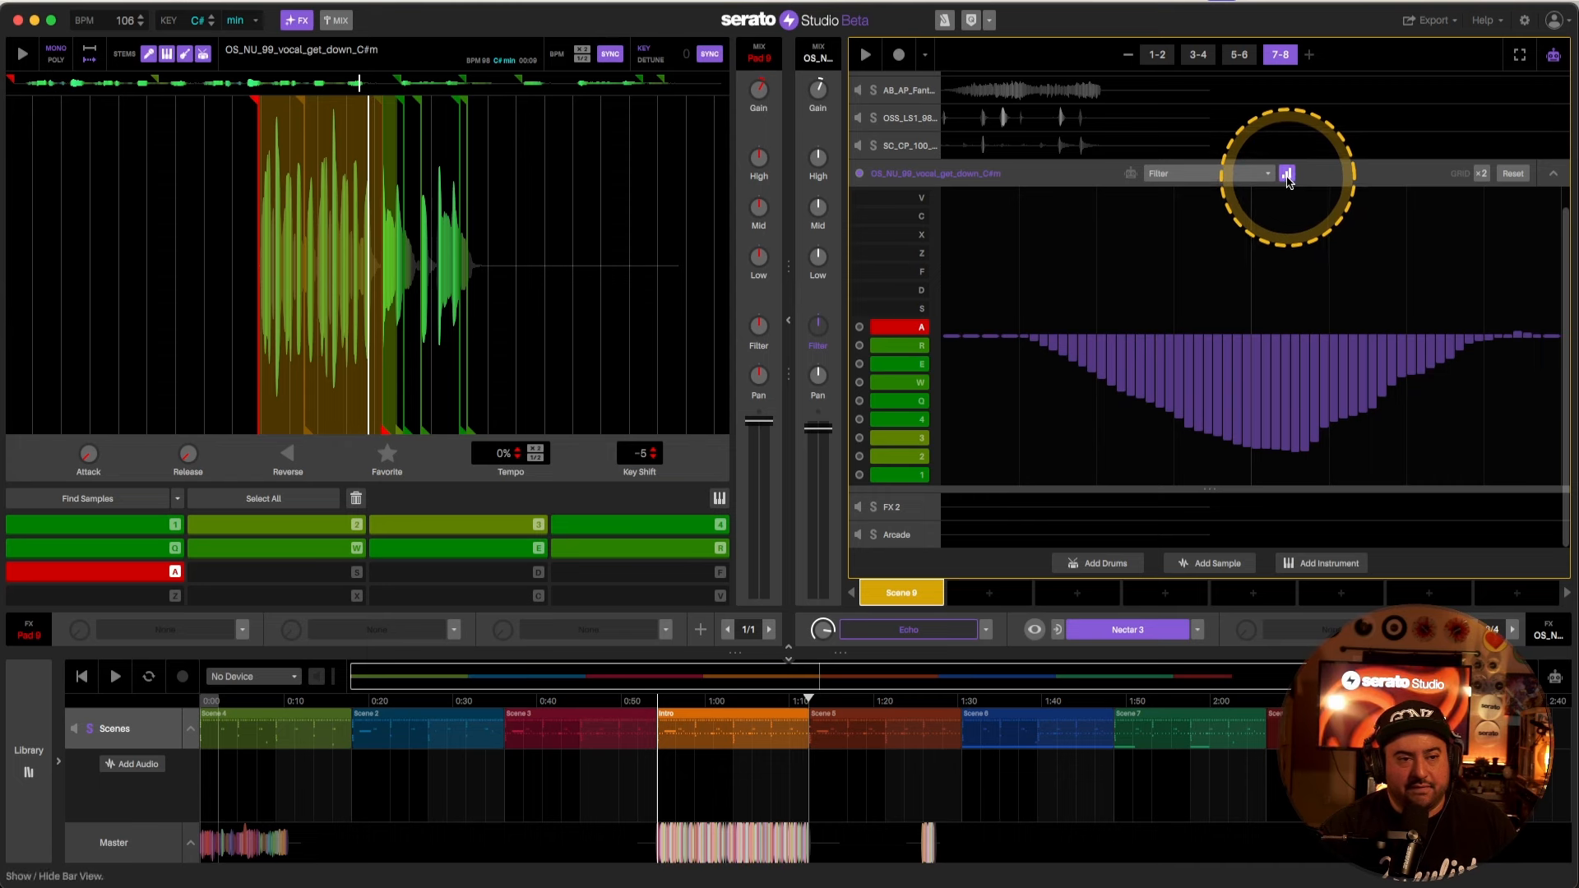
pyautogui.click(1288, 180)
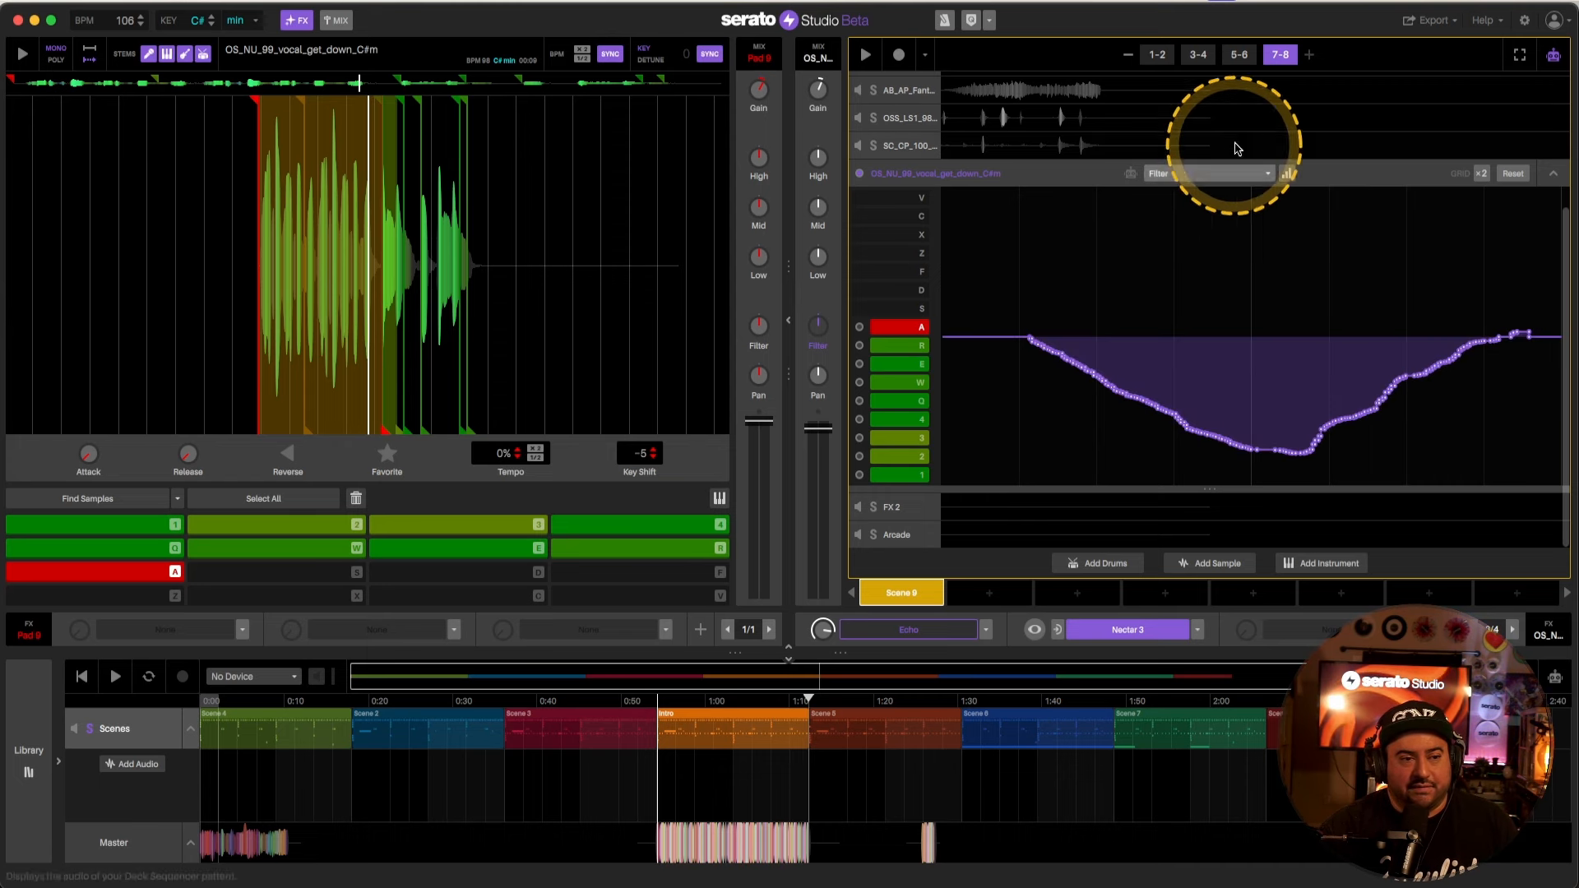
pyautogui.click(1285, 174)
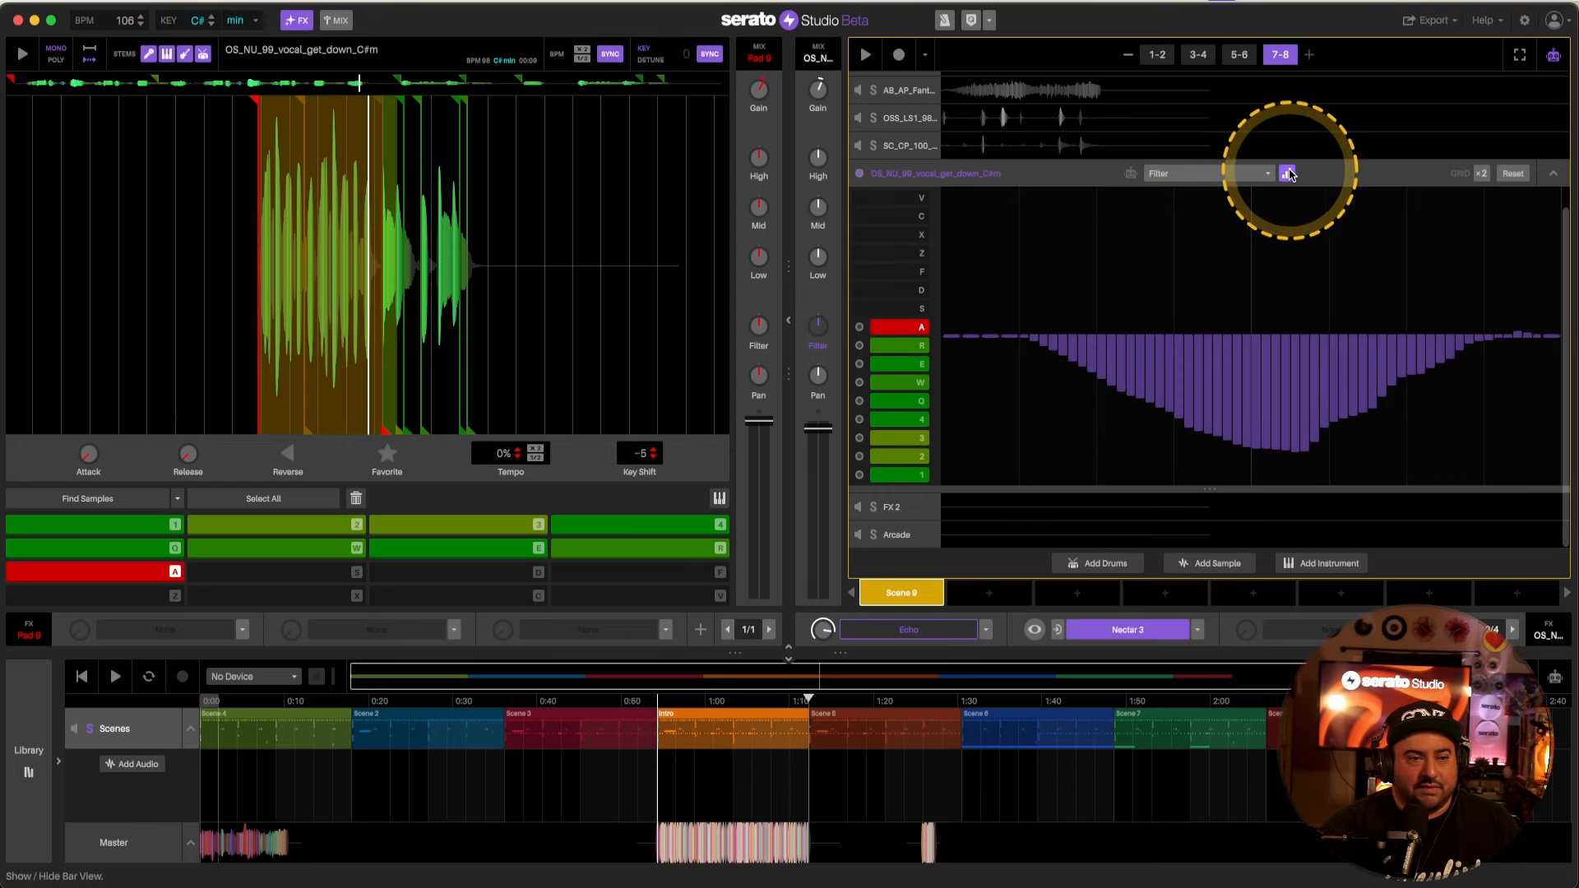
pyautogui.click(1284, 174)
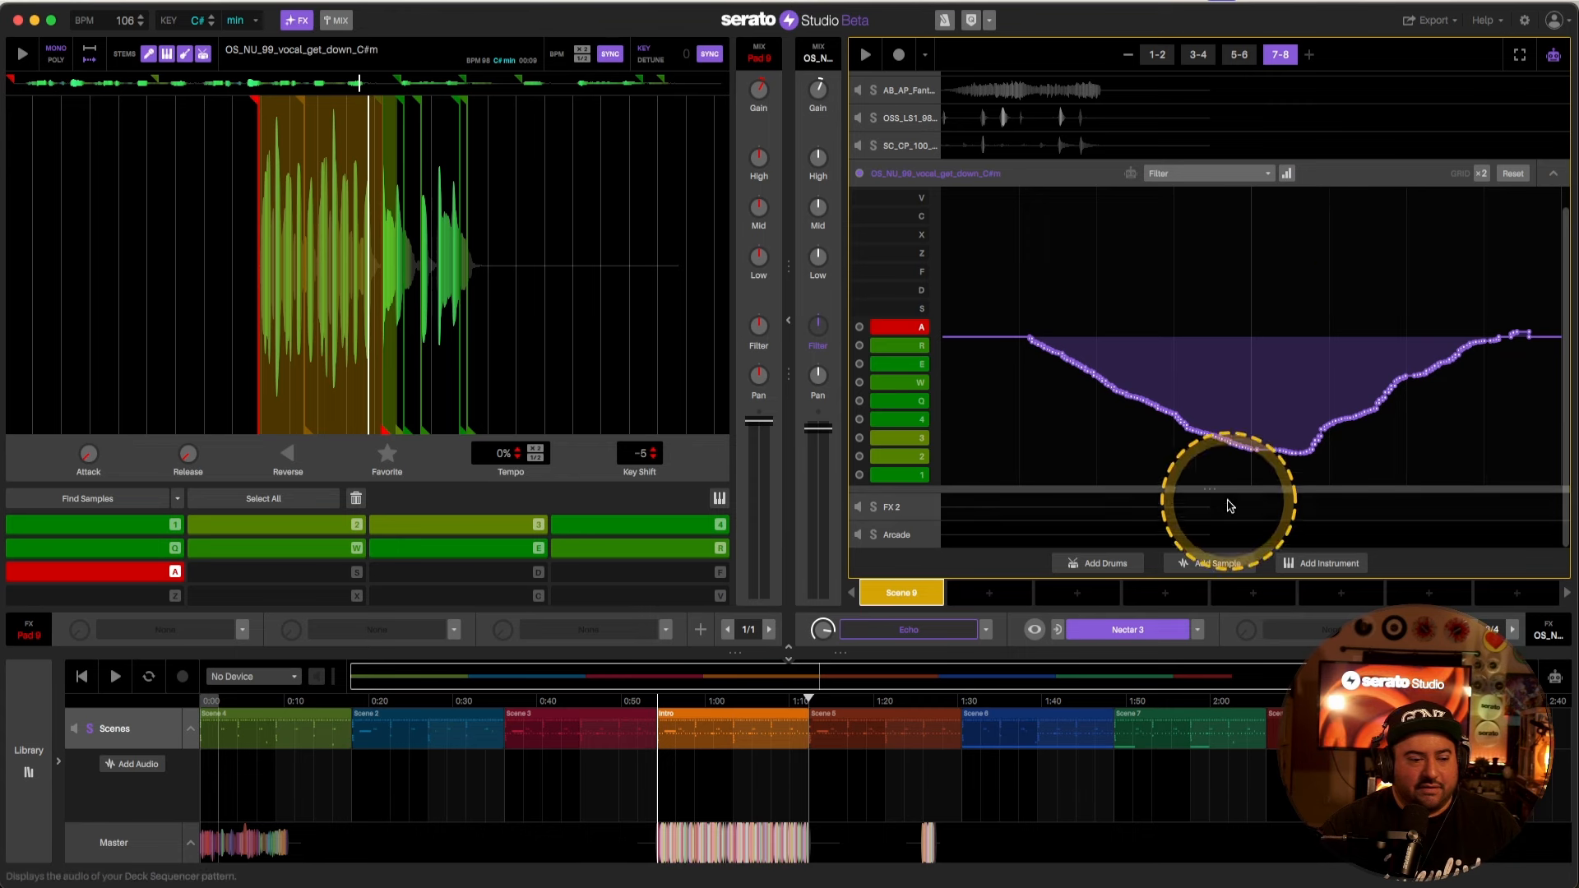
pyautogui.click(853, 596)
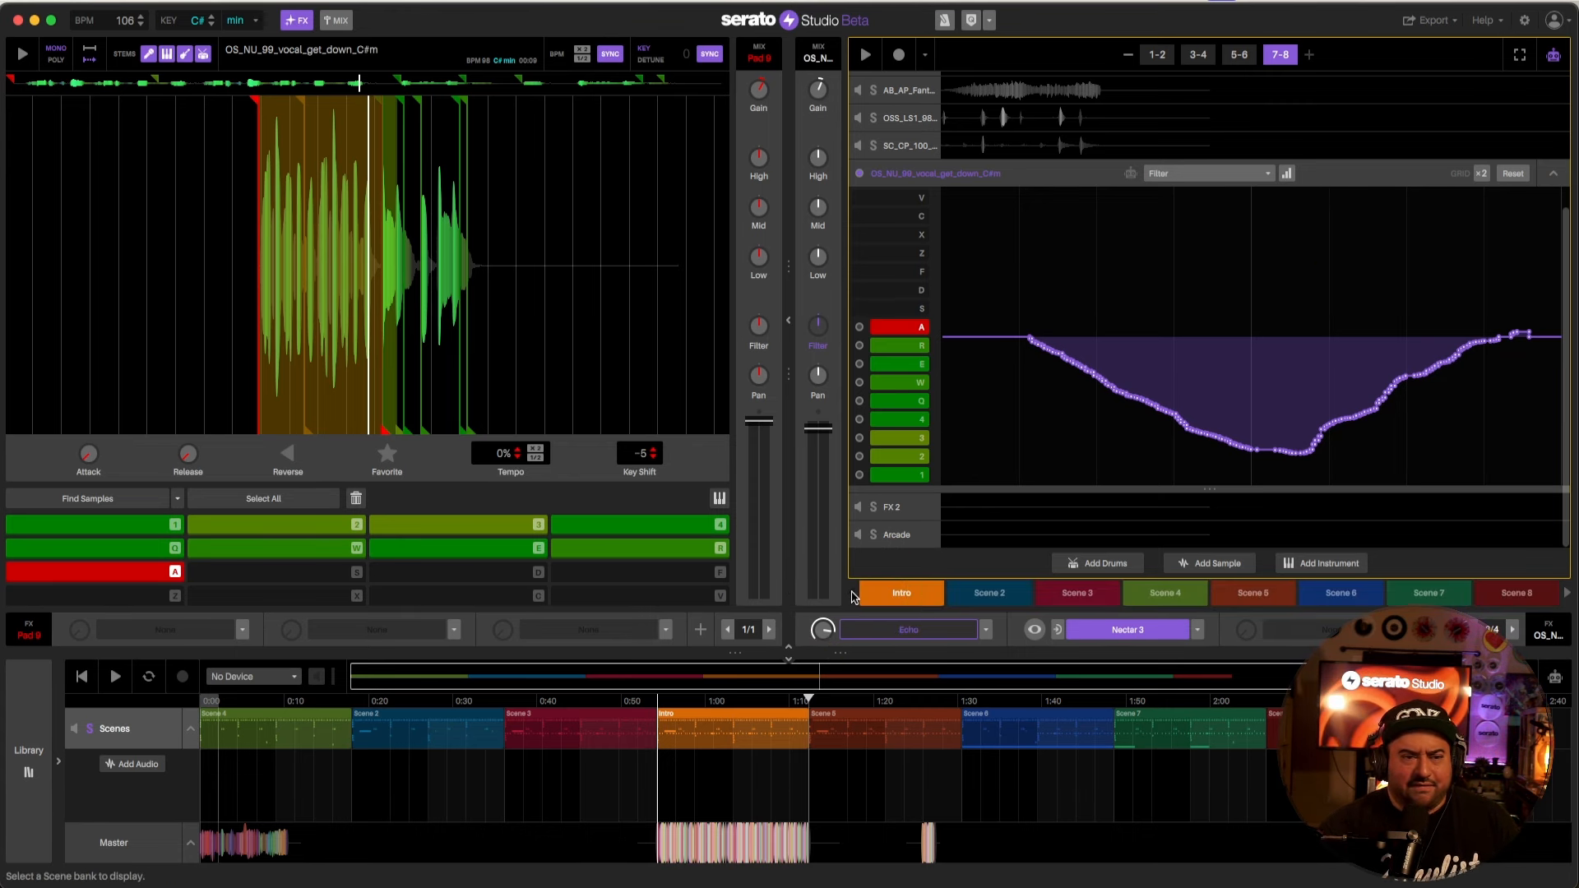
# Step: Collapse the vocal deck and audition the Intro scene from the start of its block in the song timeline
pyautogui.click(1286, 388)
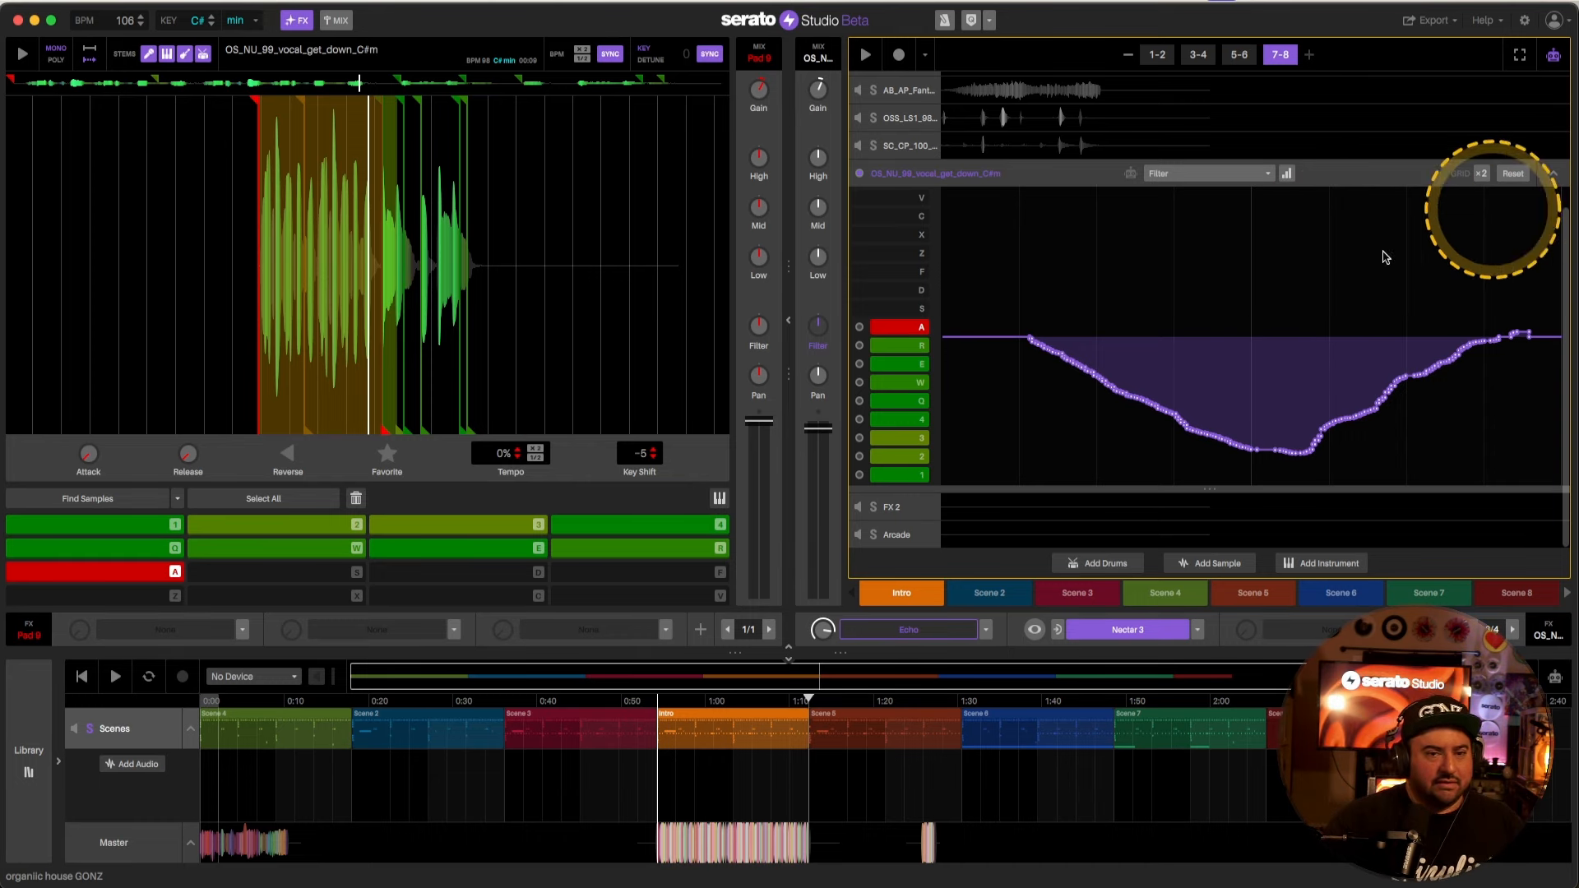
pyautogui.click(1554, 173)
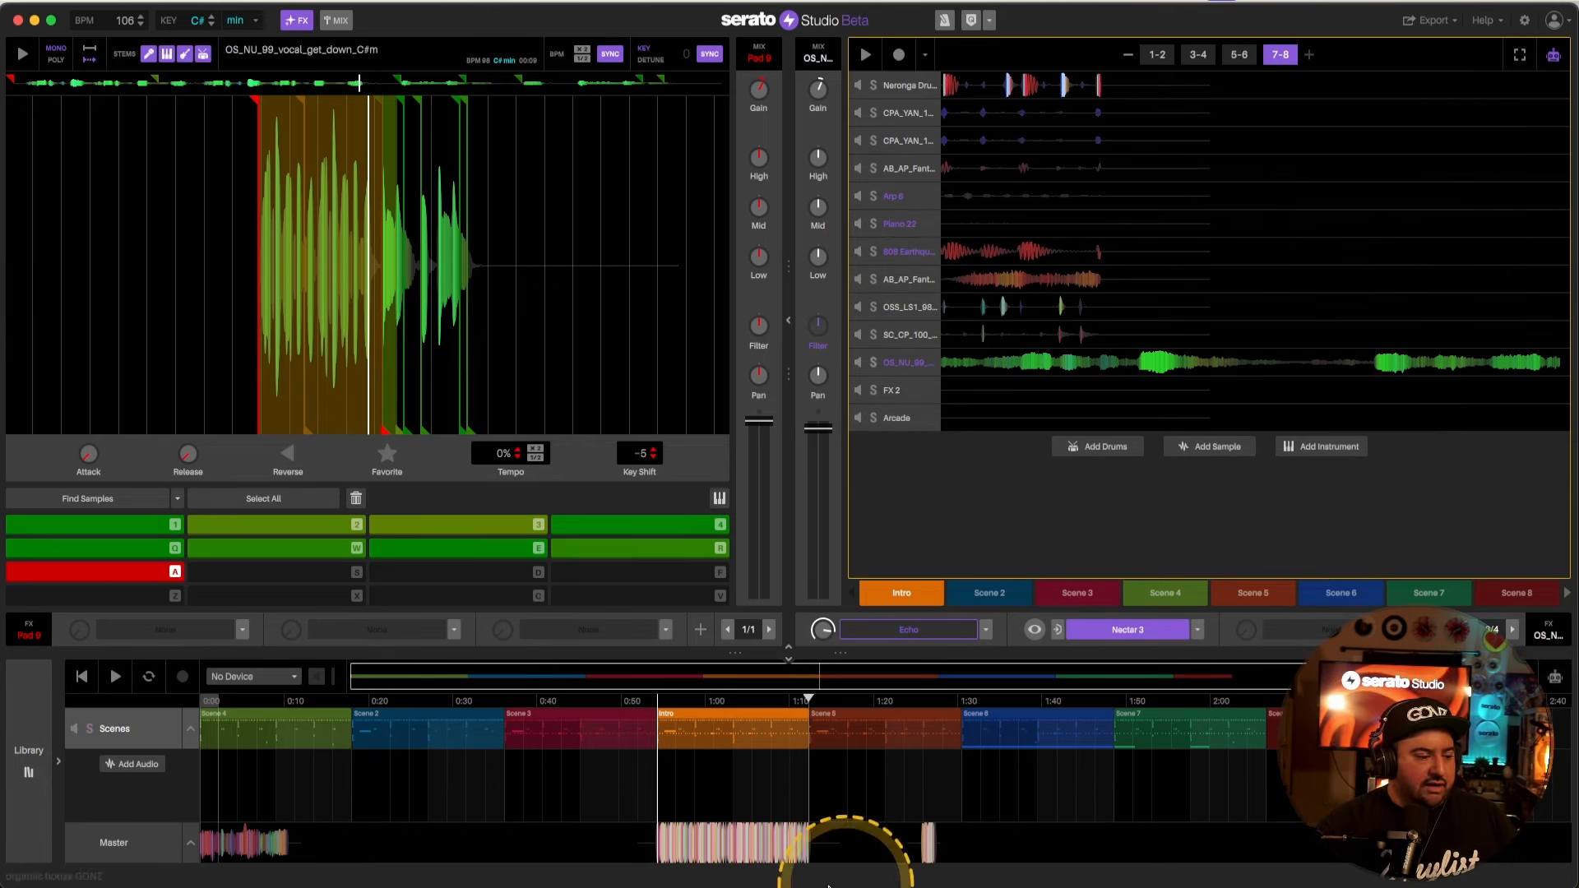
pyautogui.click(712, 717)
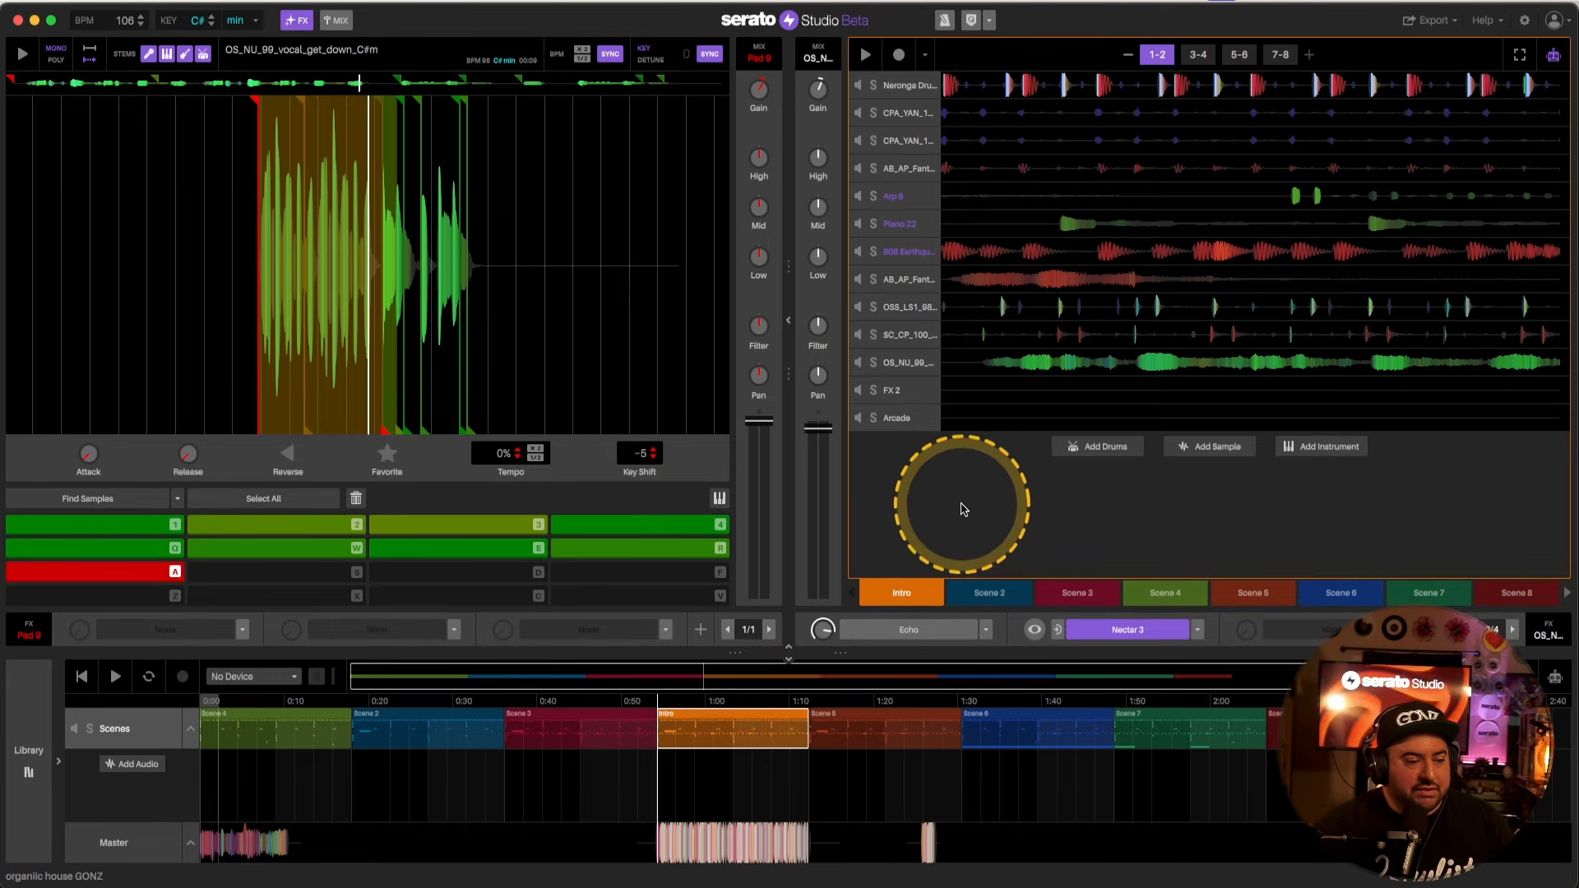
pyautogui.press('space')
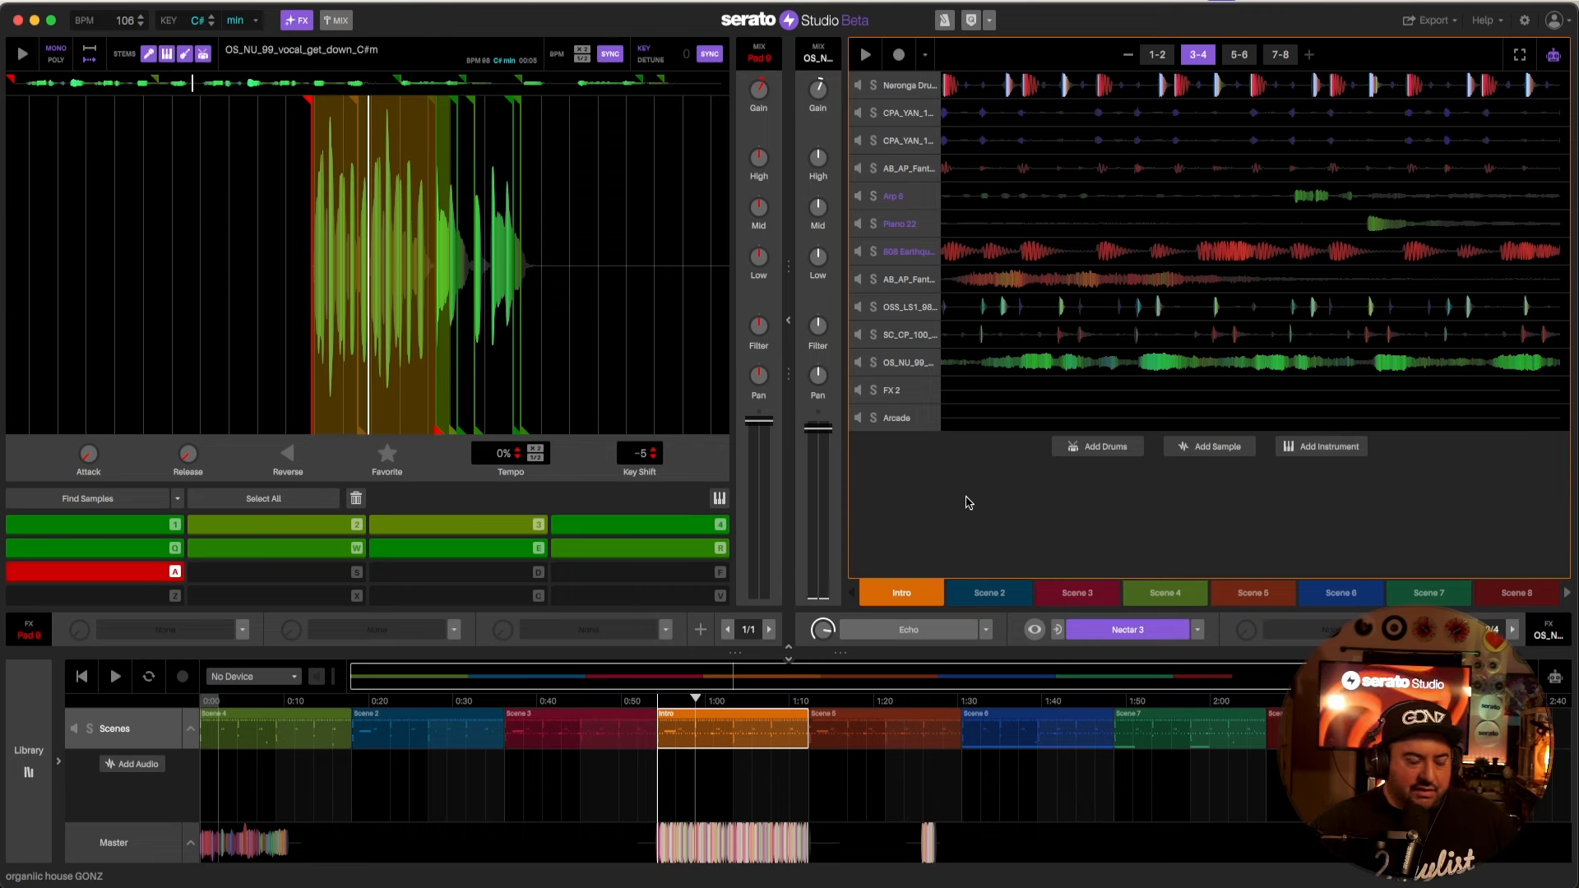
pyautogui.click(944, 512)
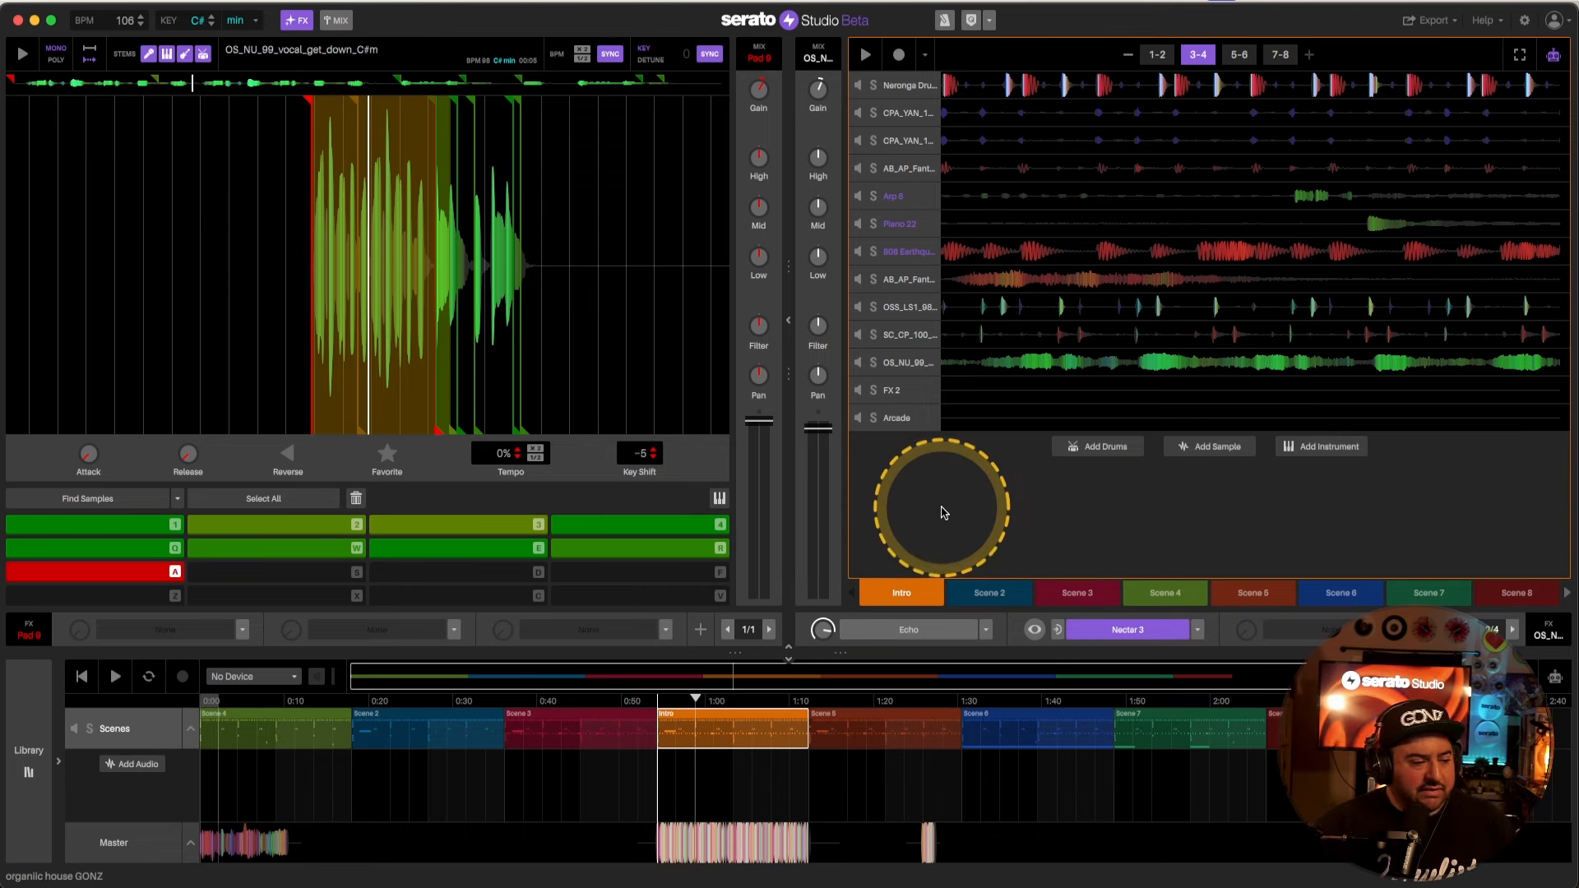
# Step: Select Scene 4 at the start of the song timeline and play the arrangement from there
pyautogui.click(325, 722)
pyautogui.click(1012, 491)
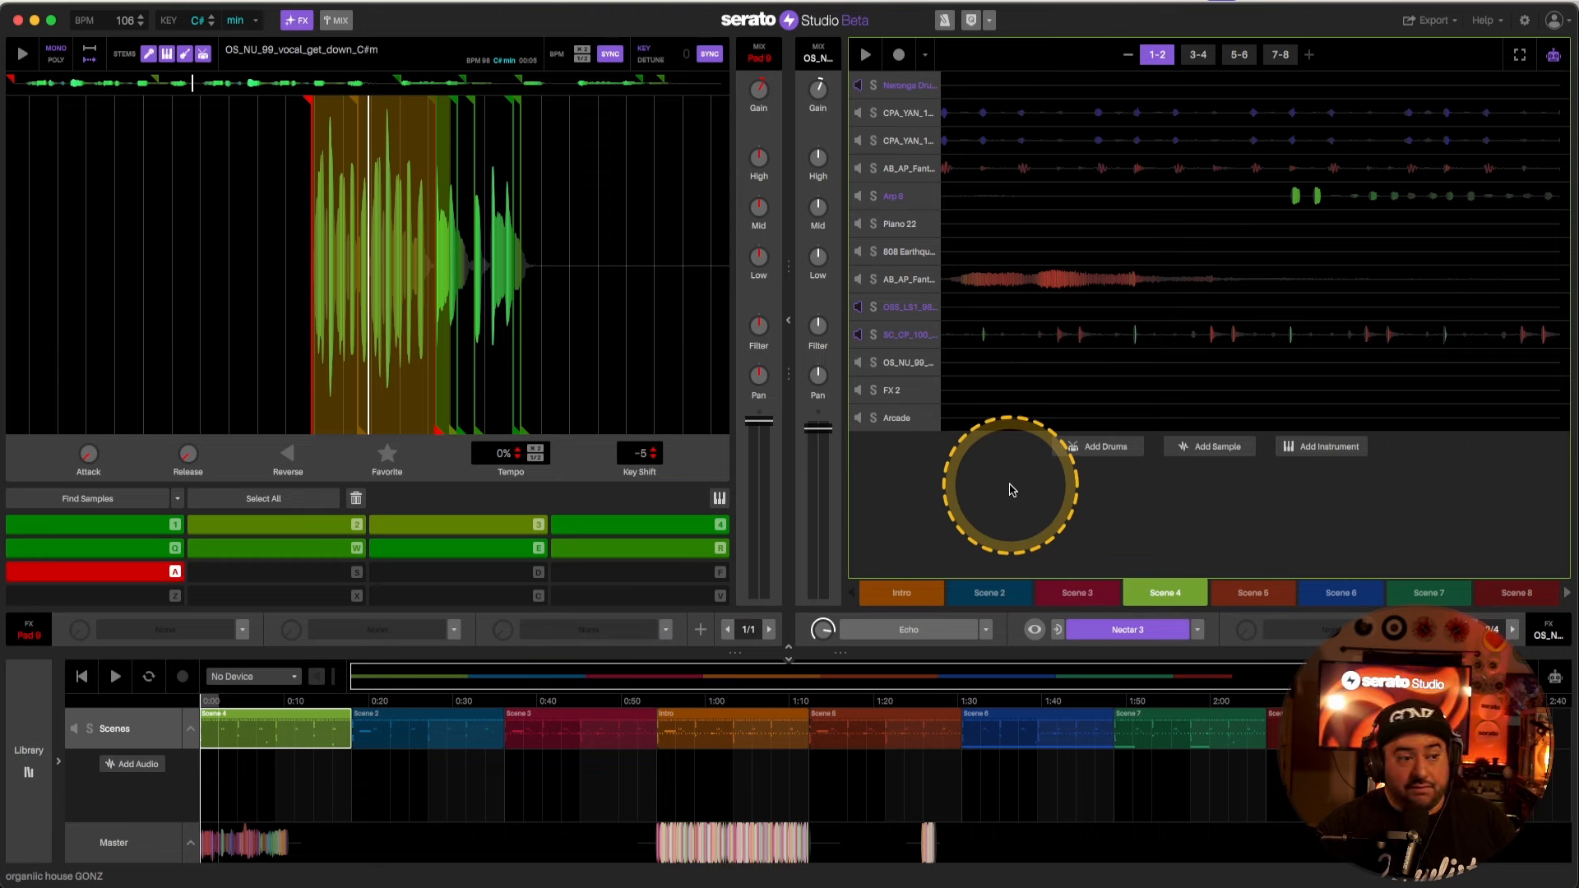
pyautogui.moveTo(1011, 490)
pyautogui.mouseDown()
pyautogui.moveTo(987, 269)
pyautogui.moveTo(1105, 261)
pyautogui.moveTo(1039, 296)
pyautogui.mouseUp()
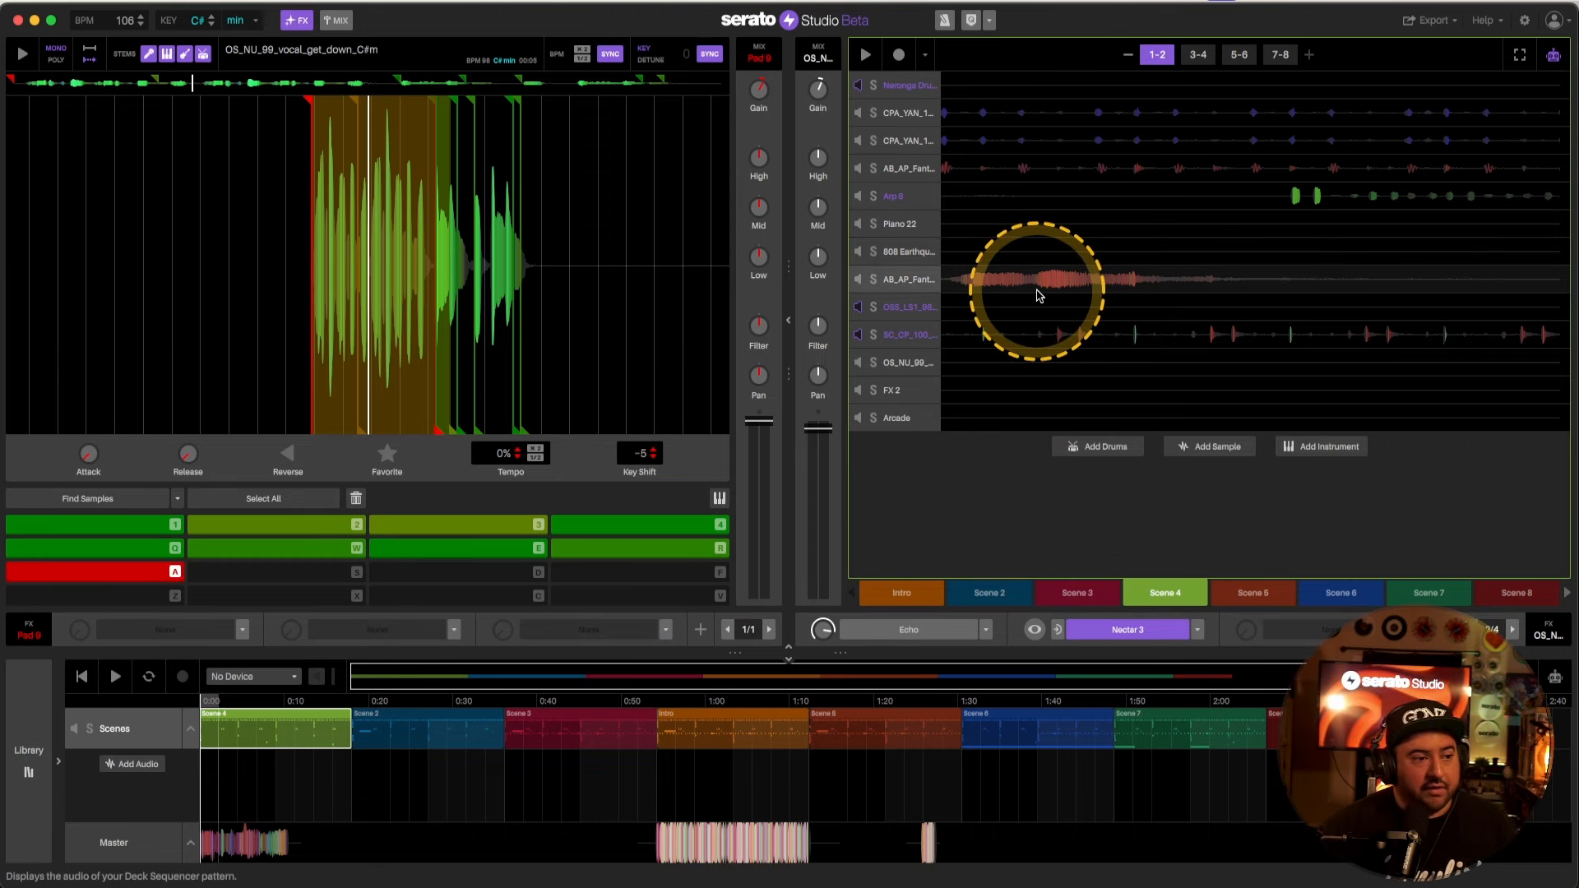
pyautogui.press('space')
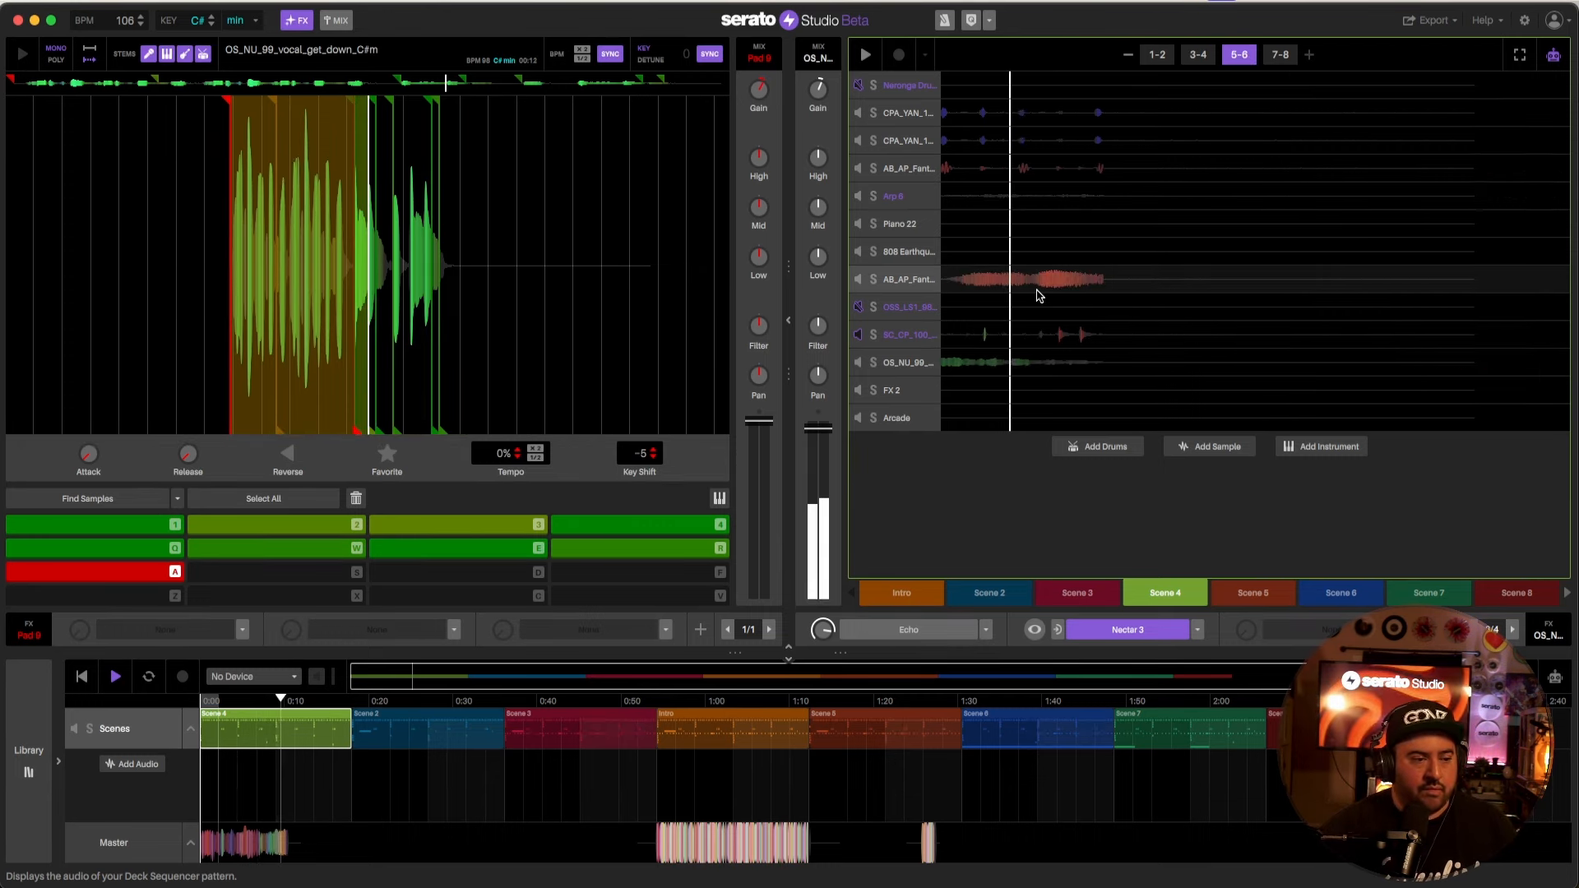
# Step: Open the vocal deck's note grid in Scene 4 and listen to the deck soloed, inspecting its chopped waveform up close
pyautogui.doubleClick(983, 362)
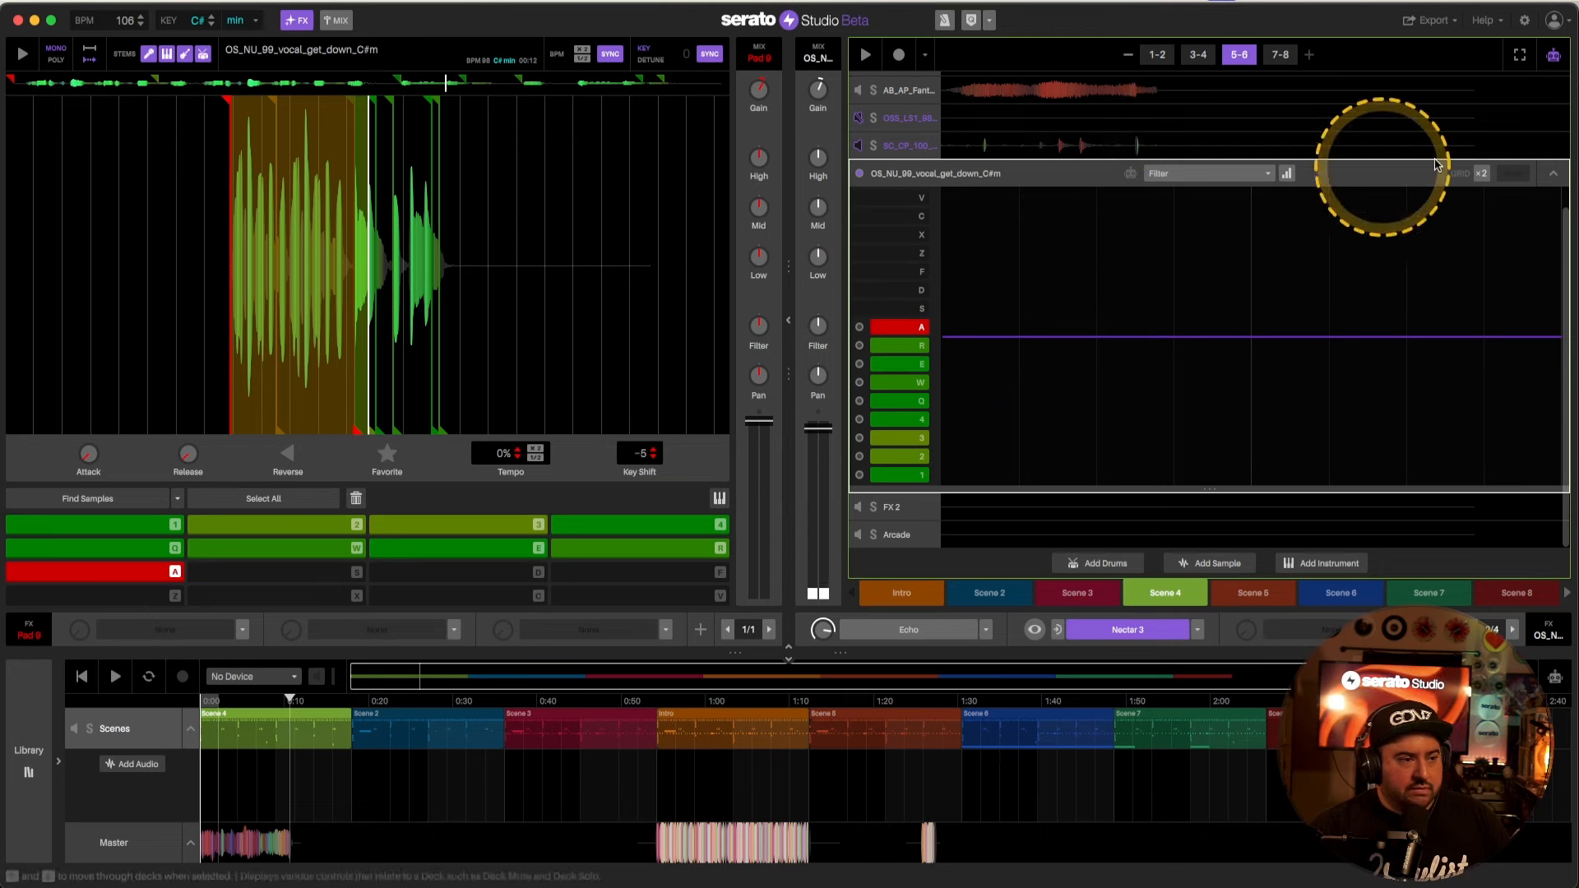
pyautogui.click(1553, 55)
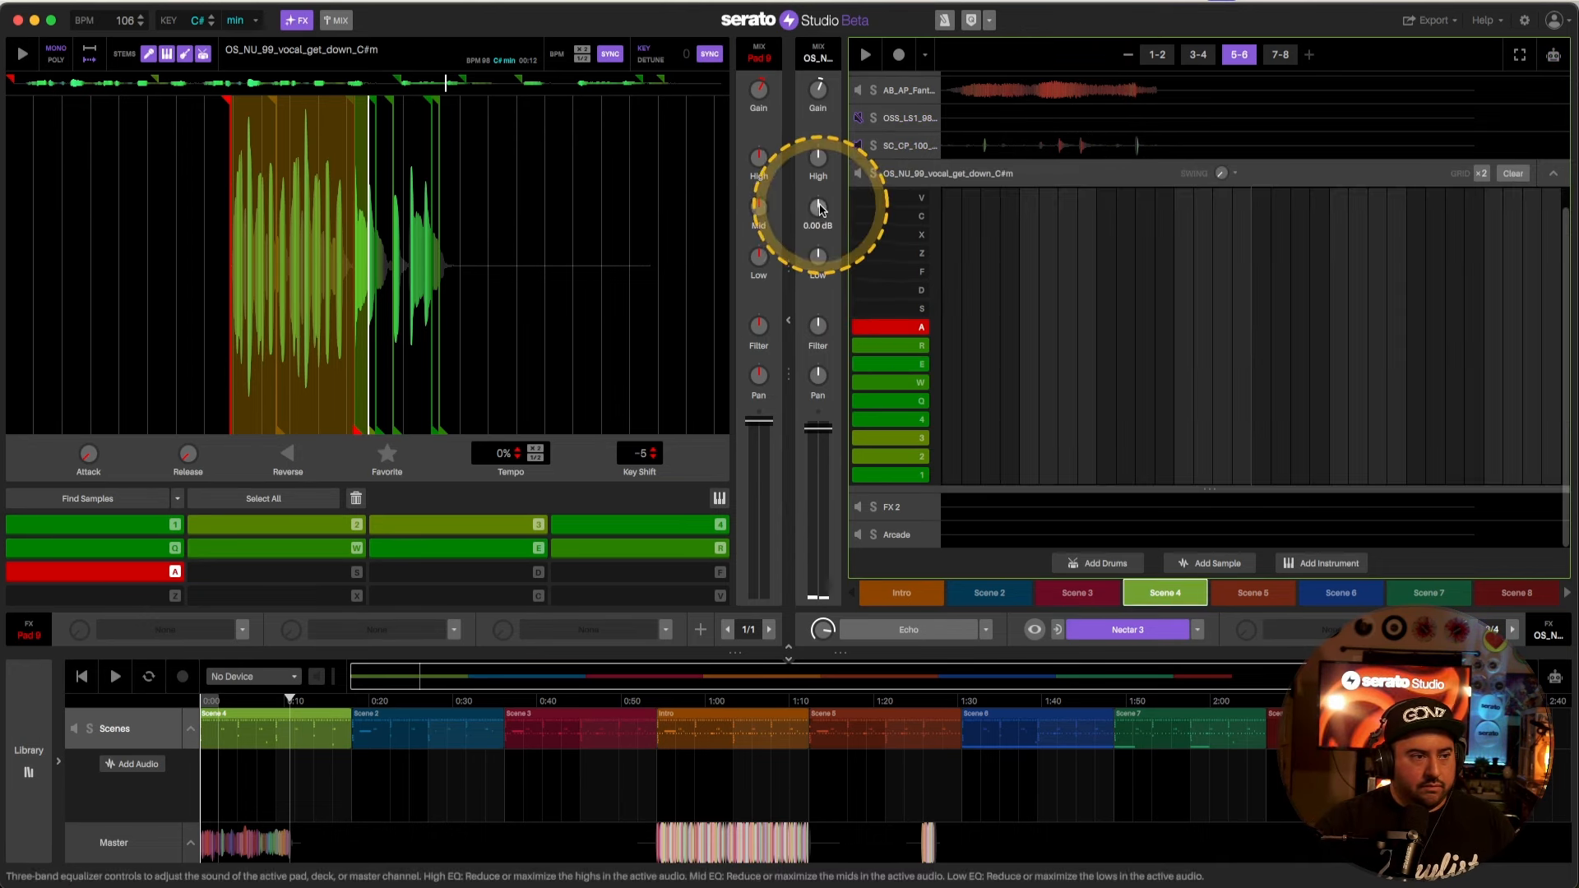
pyautogui.press('space')
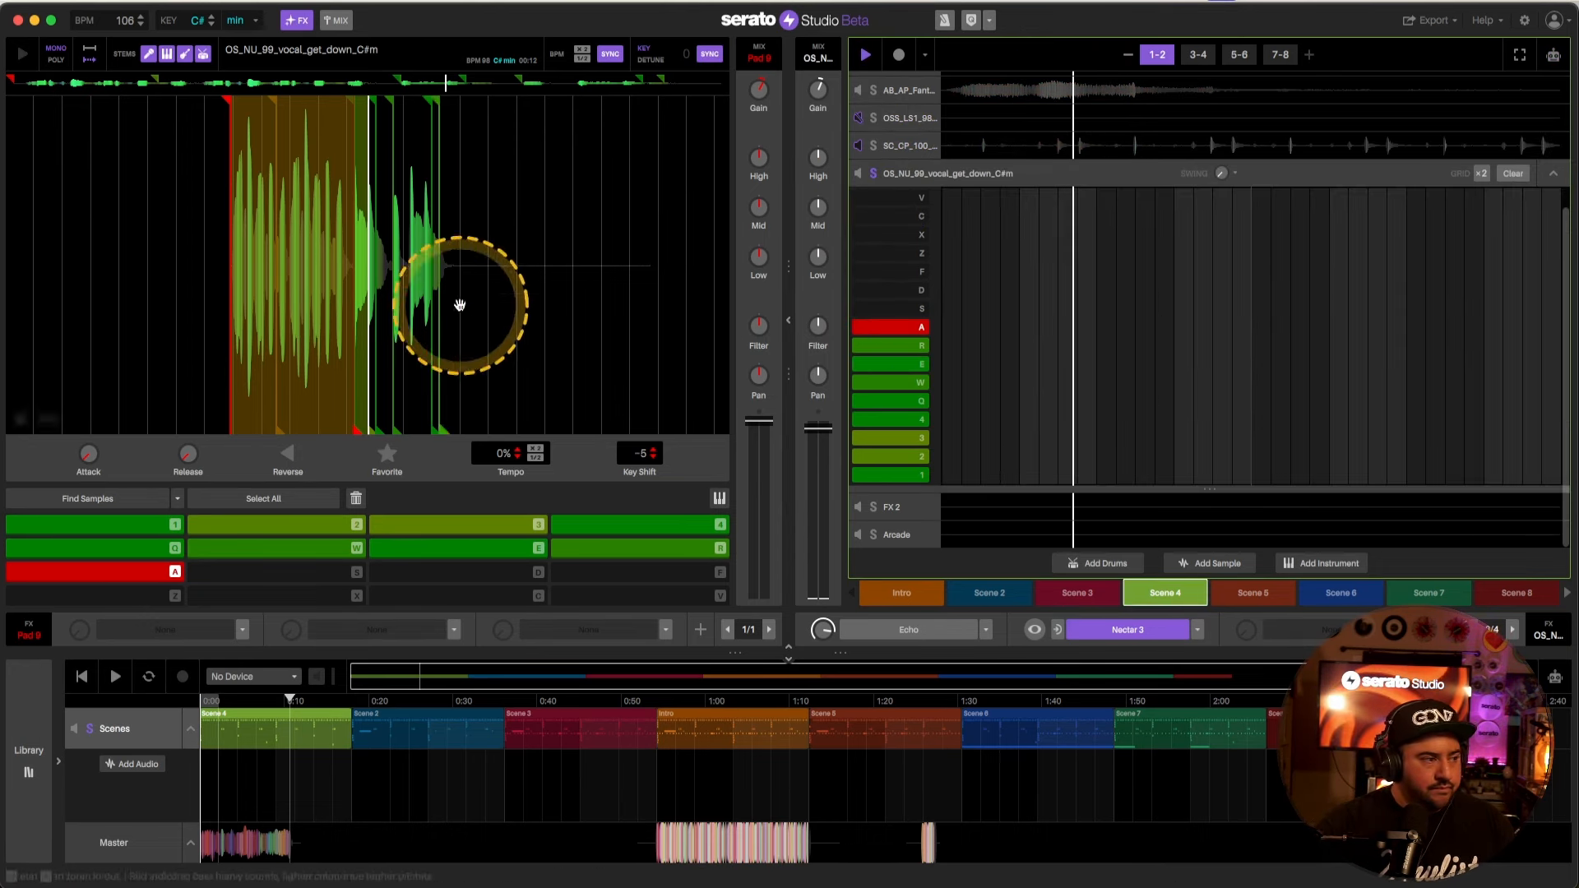
pyautogui.scroll(3, 459, 305)
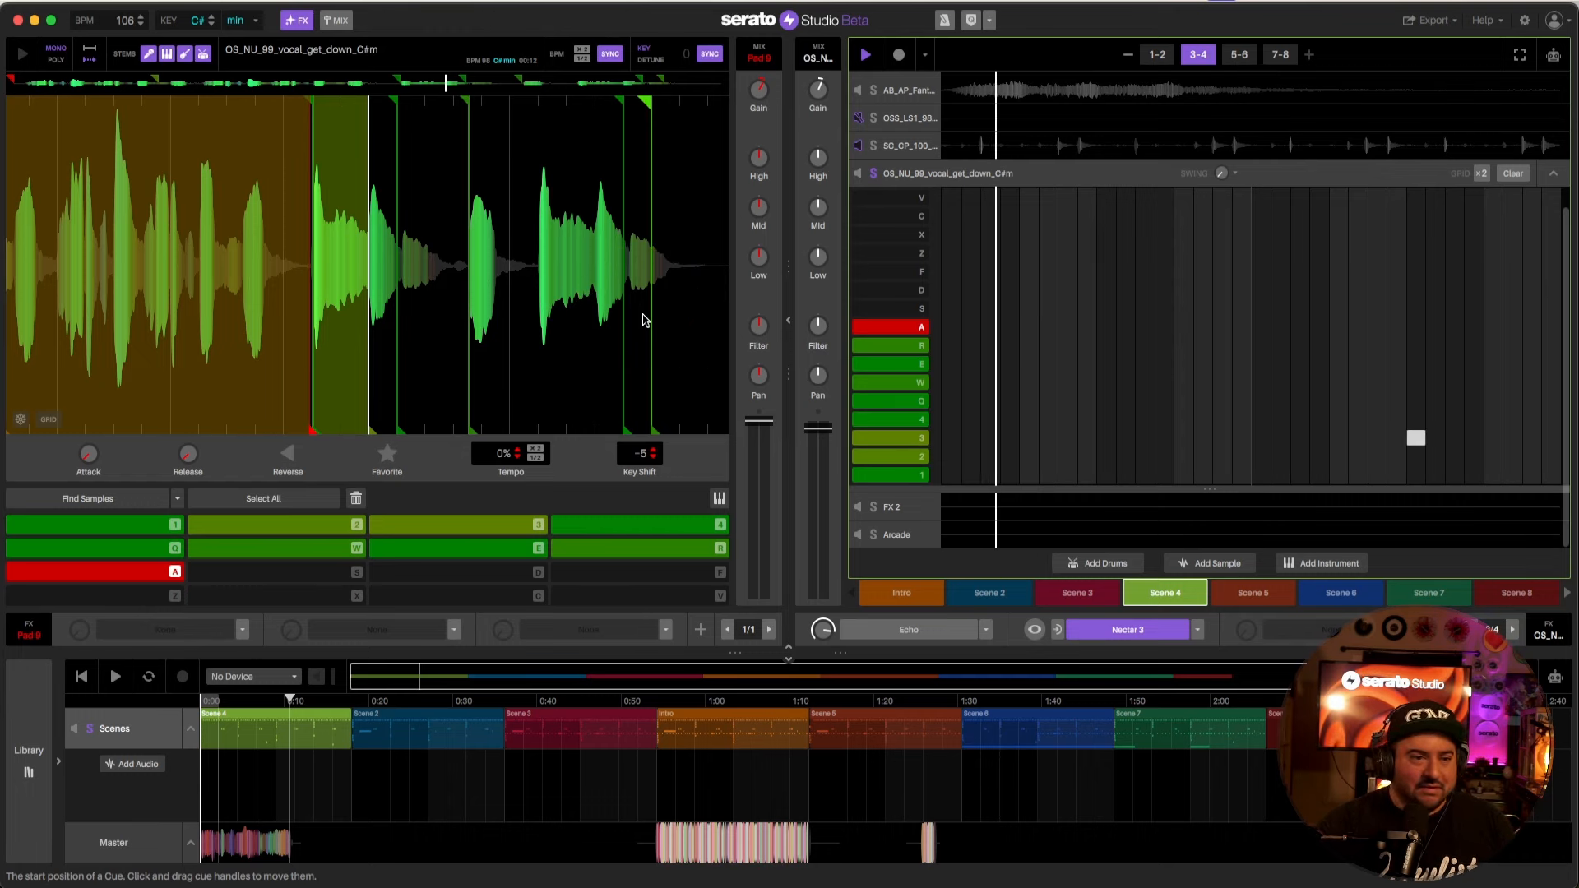
pyautogui.click(1030, 440)
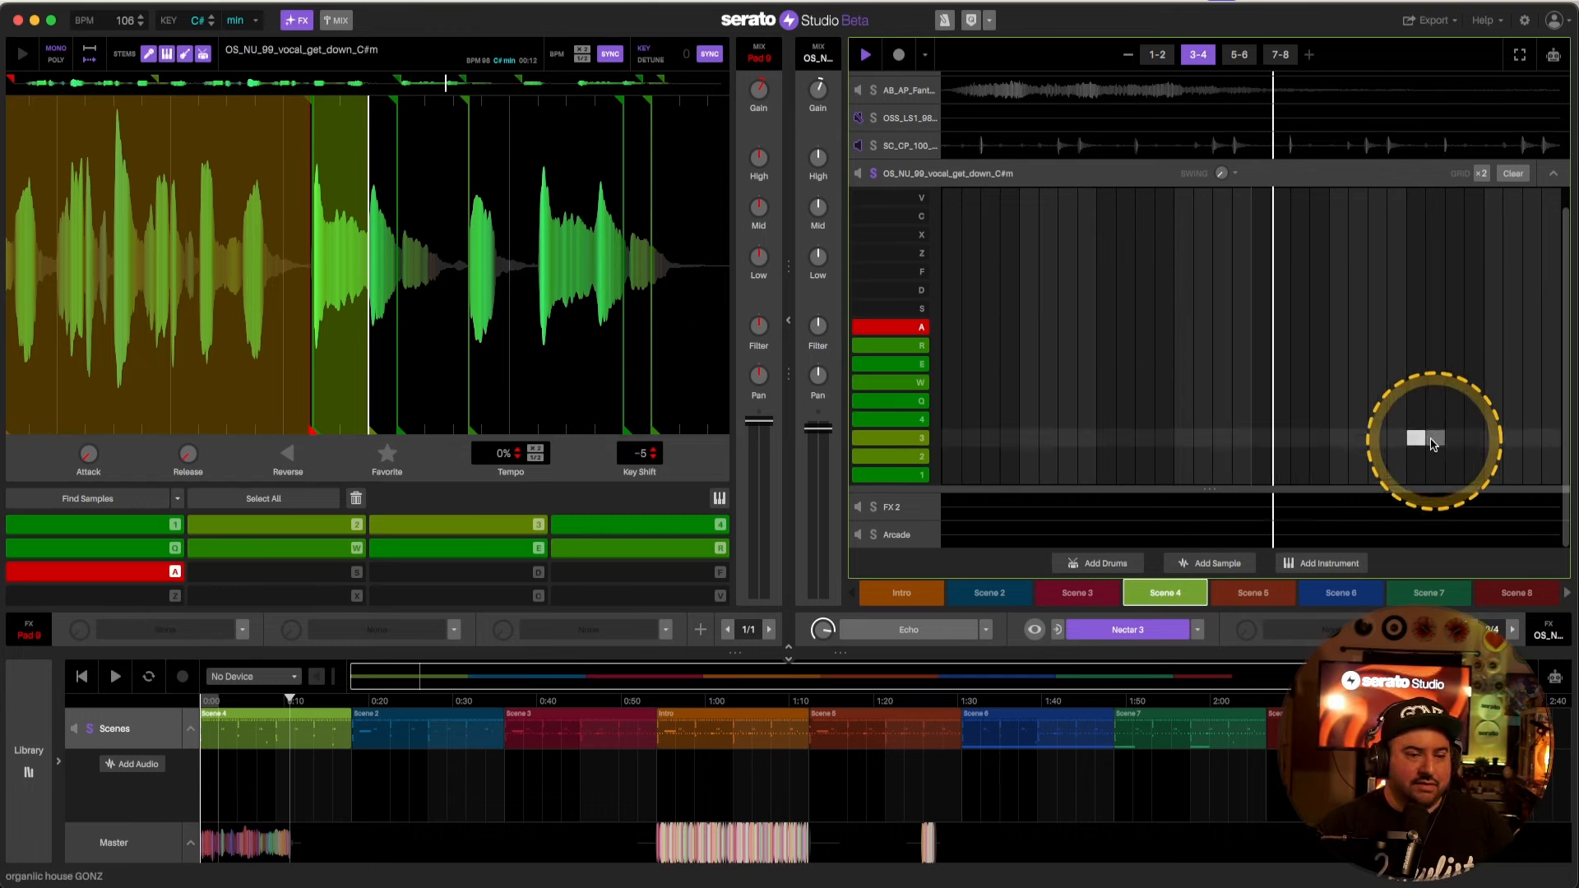
pyautogui.click(617, 347)
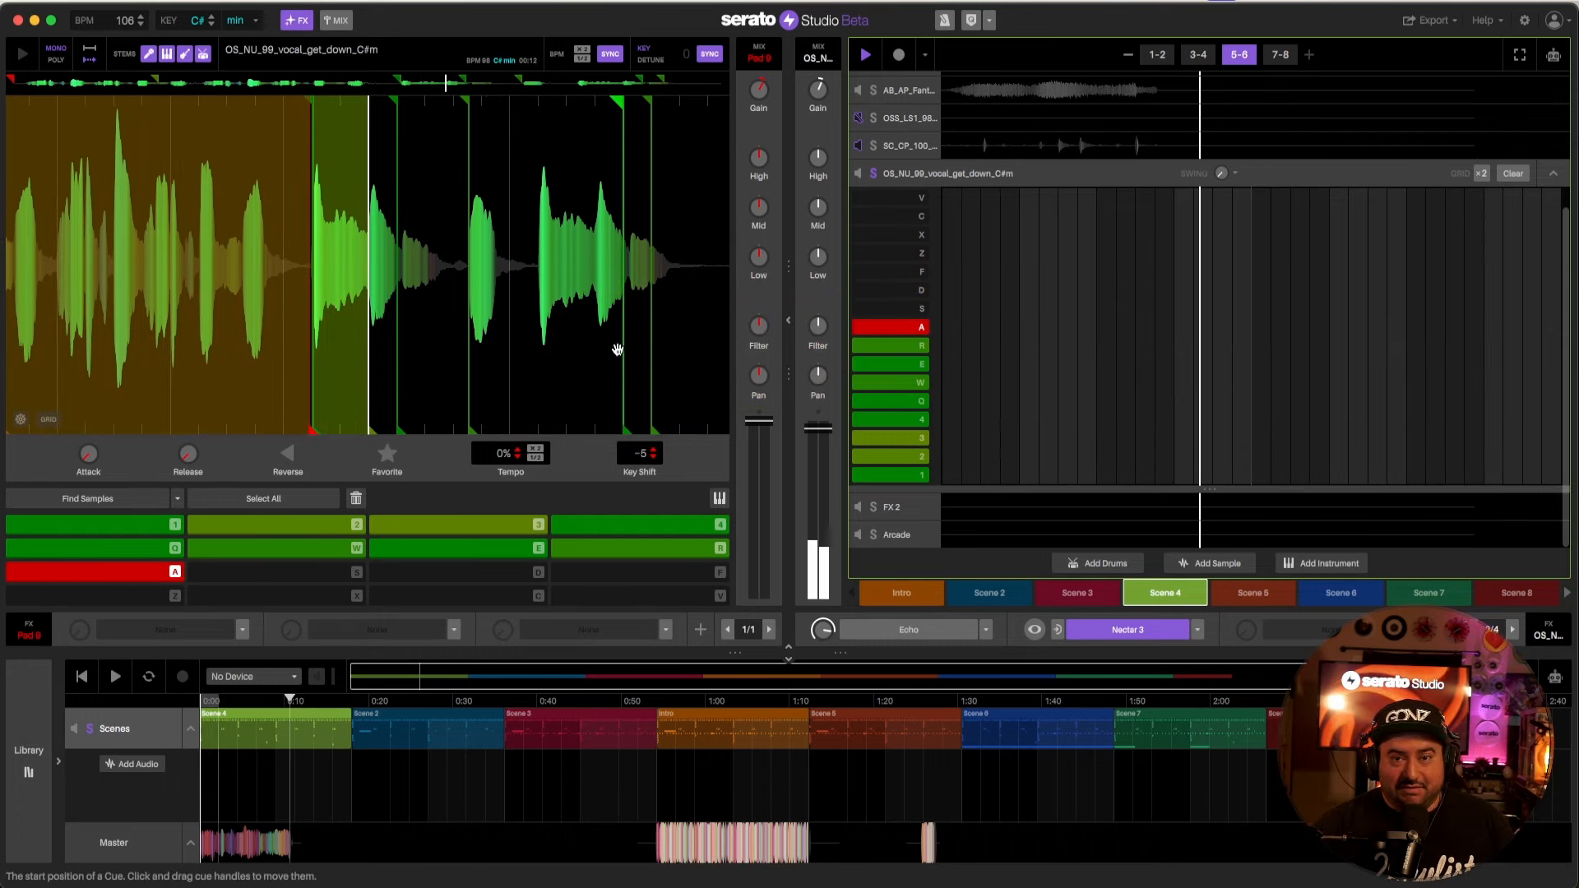
pyautogui.moveTo(620, 350)
pyautogui.mouseDown()
pyautogui.moveTo(952, 159)
pyautogui.moveTo(862, 193)
pyautogui.mouseUp()
# Step: Play the song arrangement from Scene 4 through into Scene 5 with the vocal deck unsoloed and collapsed
pyautogui.moveTo(289, 723); pyautogui.dragTo(313, 718)
pyautogui.click(115, 676)
pyautogui.click(282, 740)
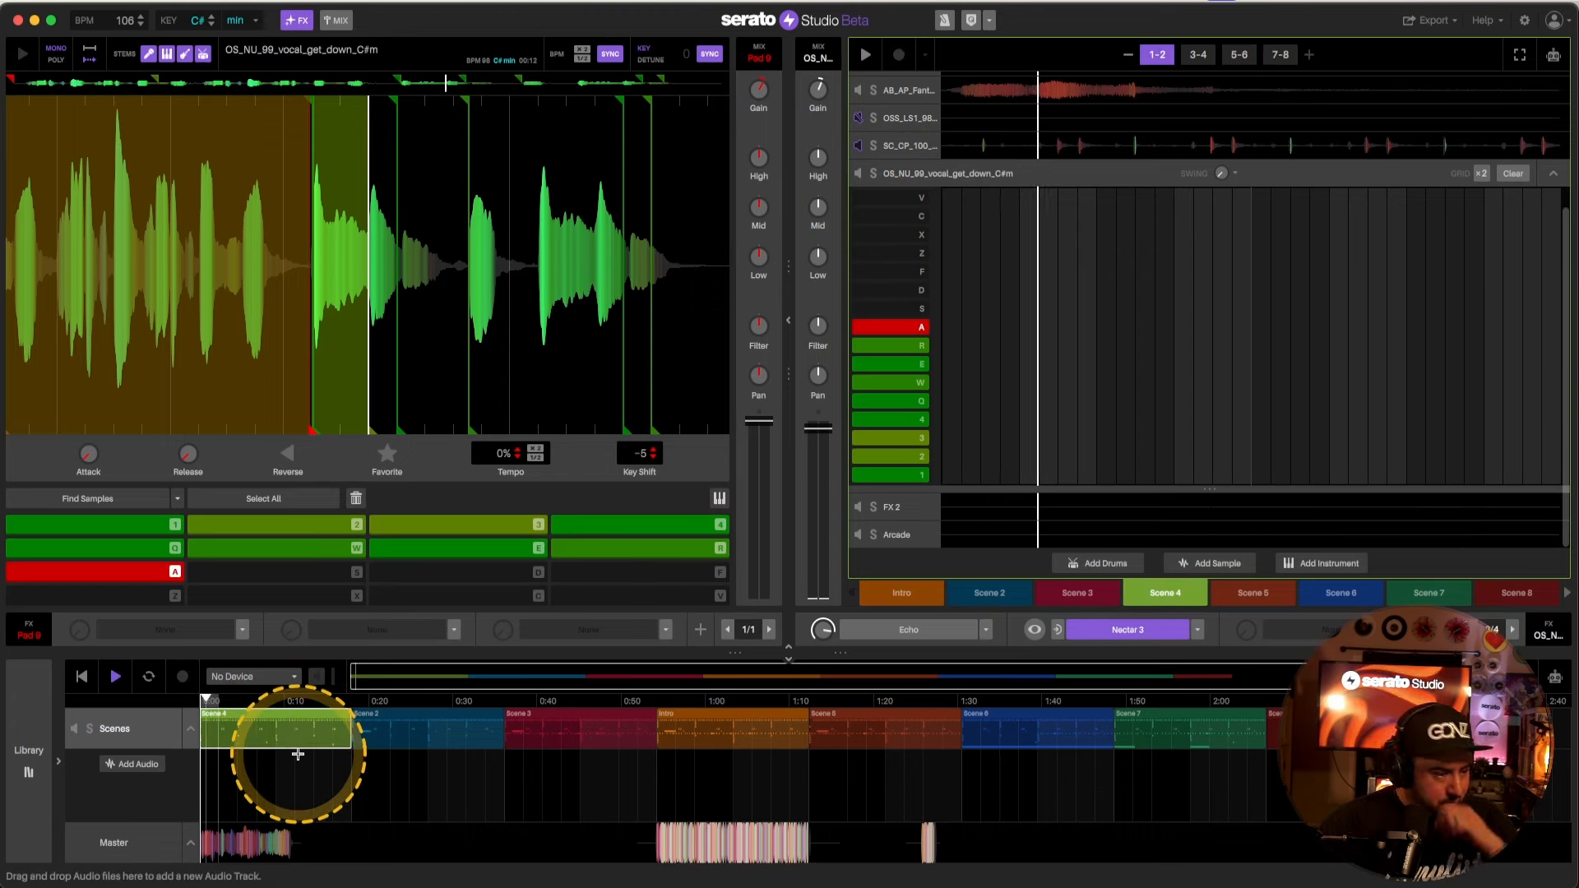
pyautogui.press('space')
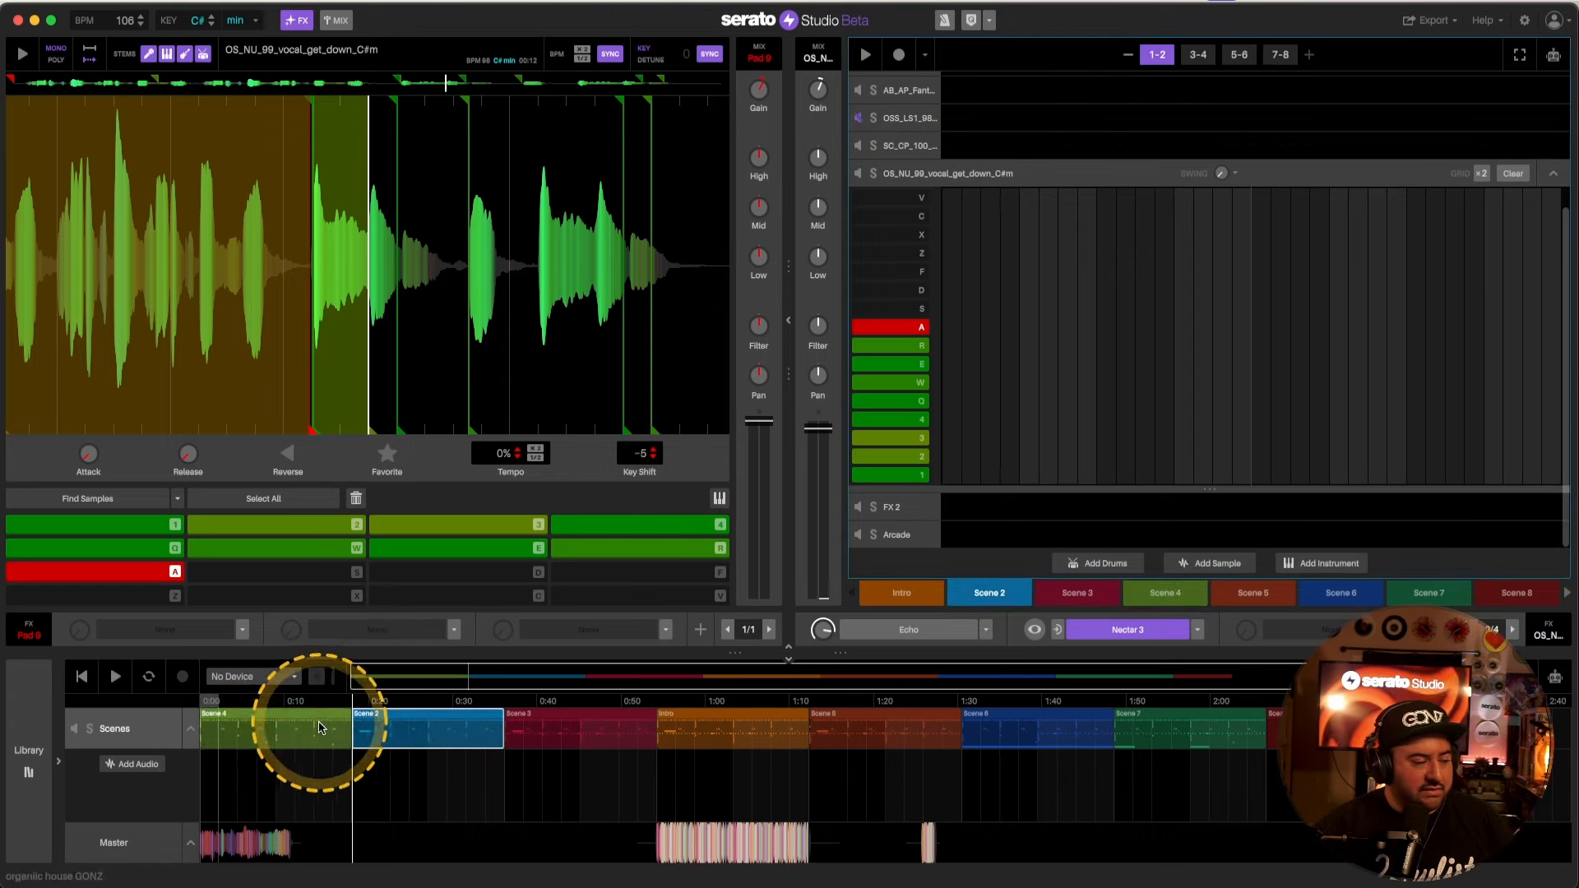
pyautogui.press('space')
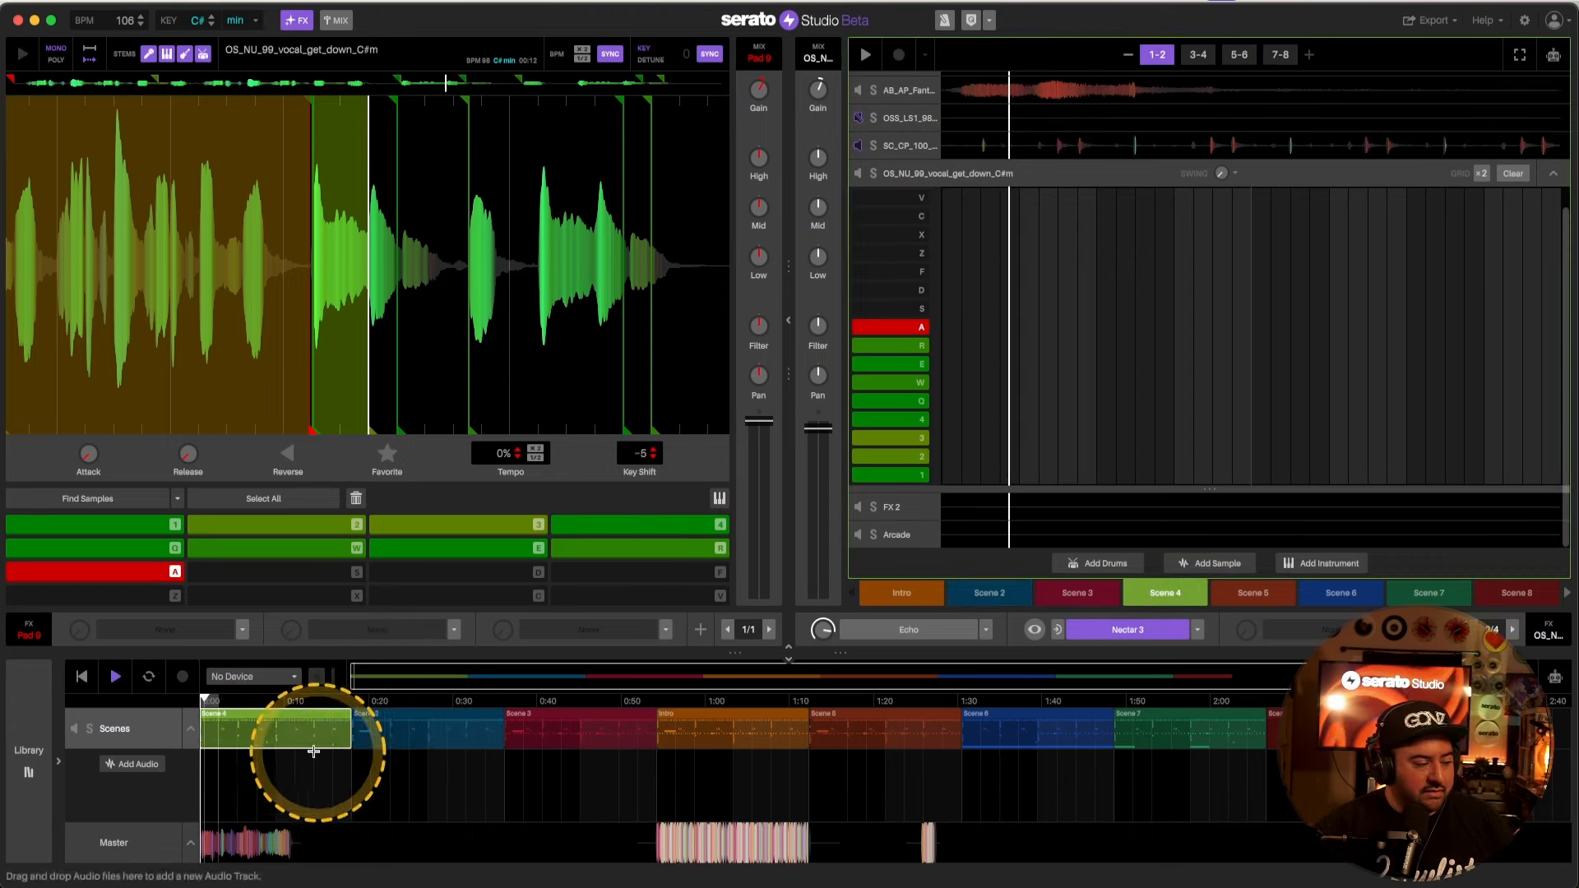
pyautogui.click(298, 700)
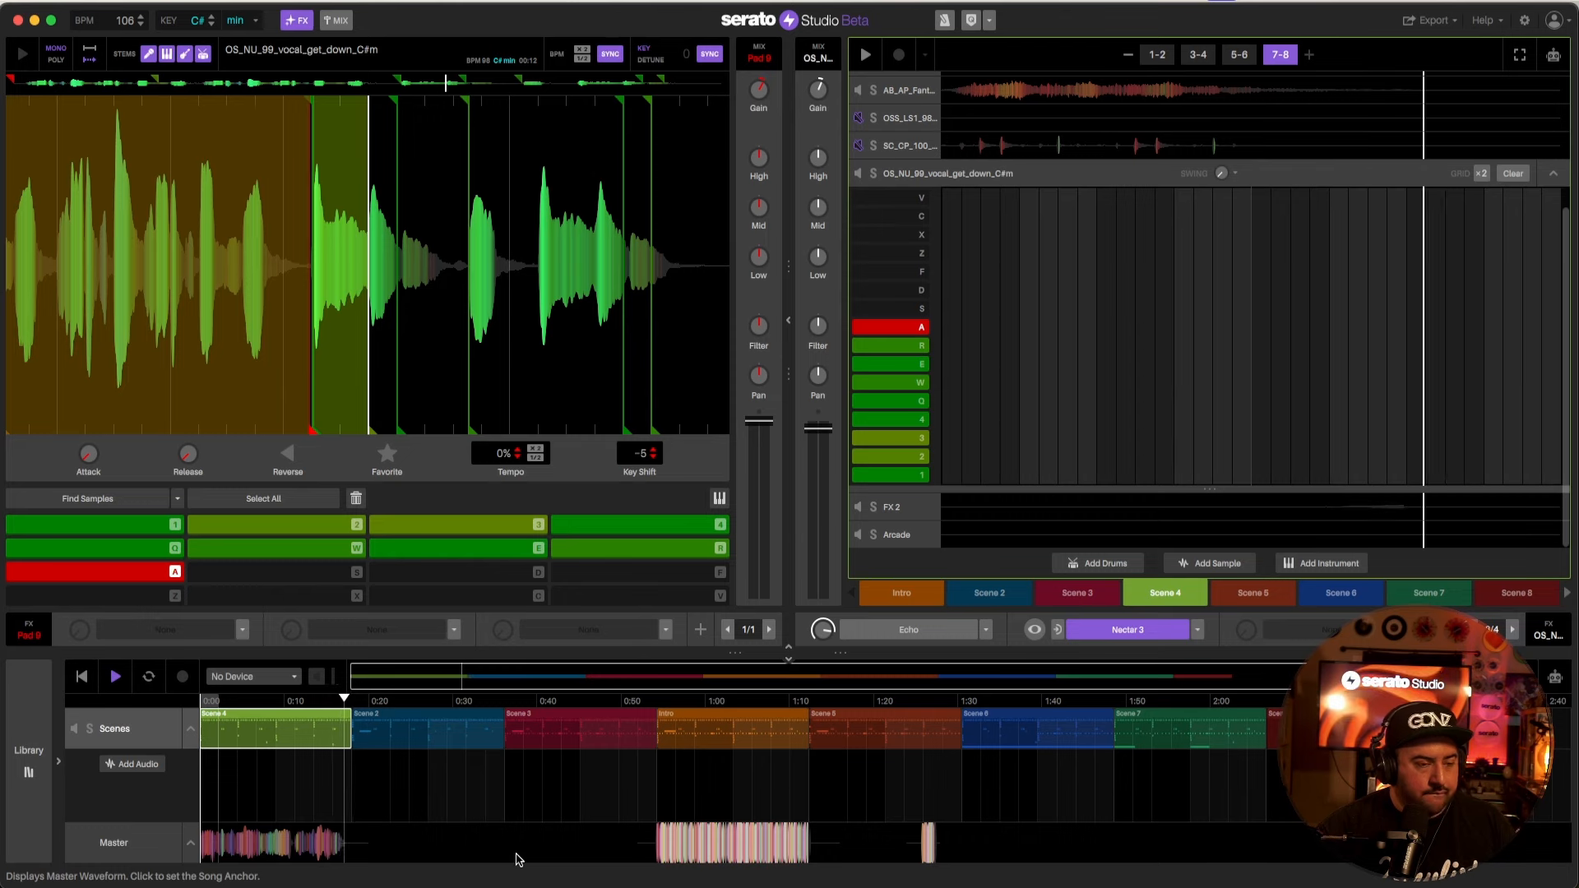
pyautogui.click(621, 731)
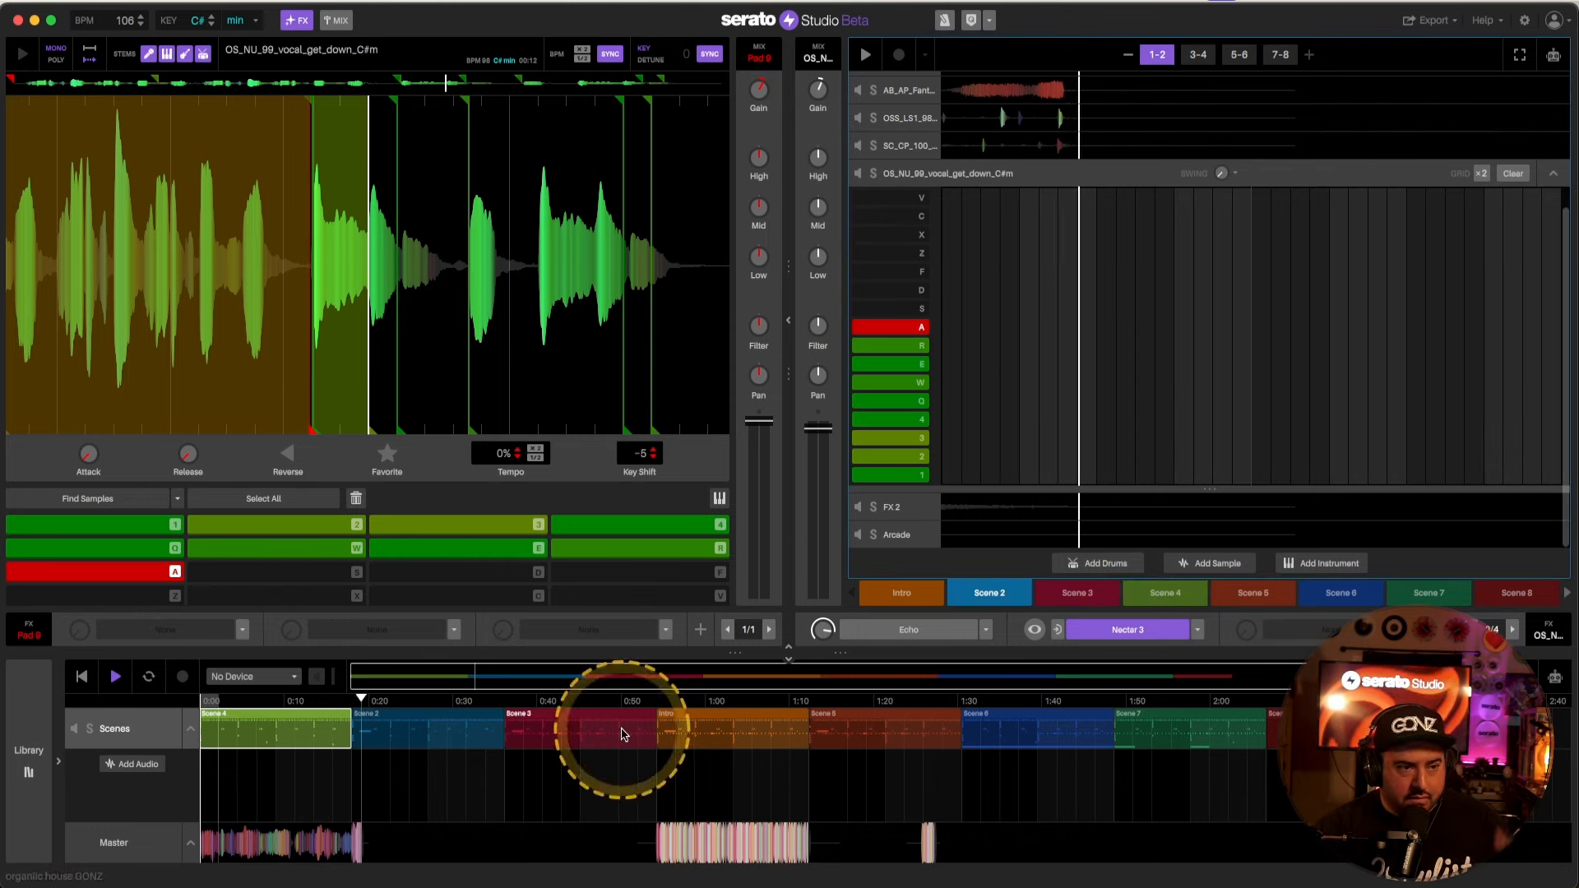
pyautogui.click(1086, 421)
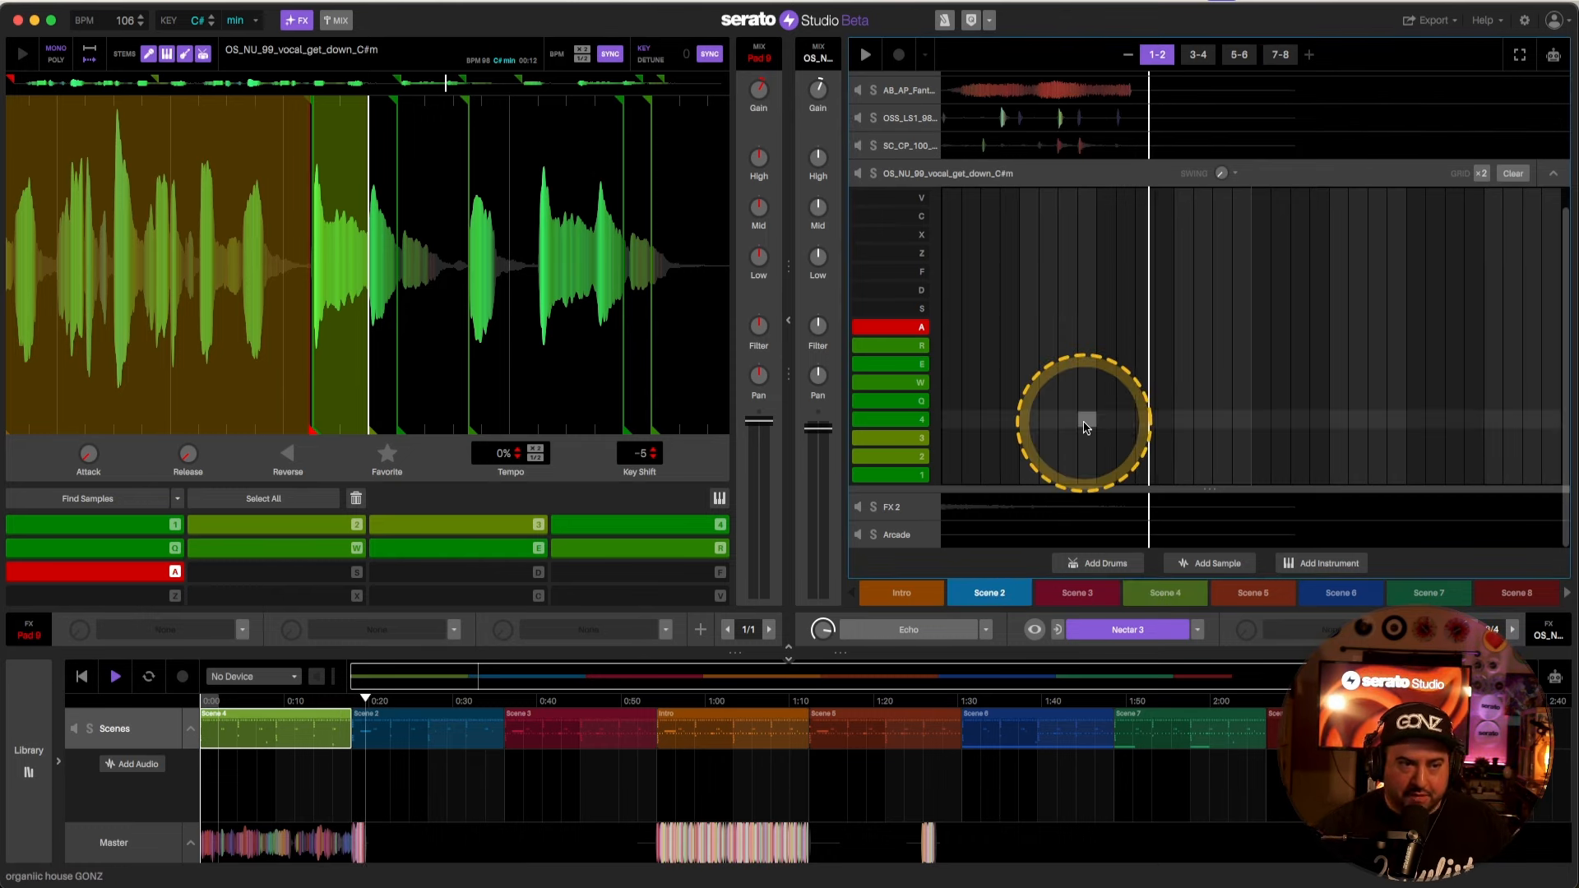
pyautogui.click(1553, 176)
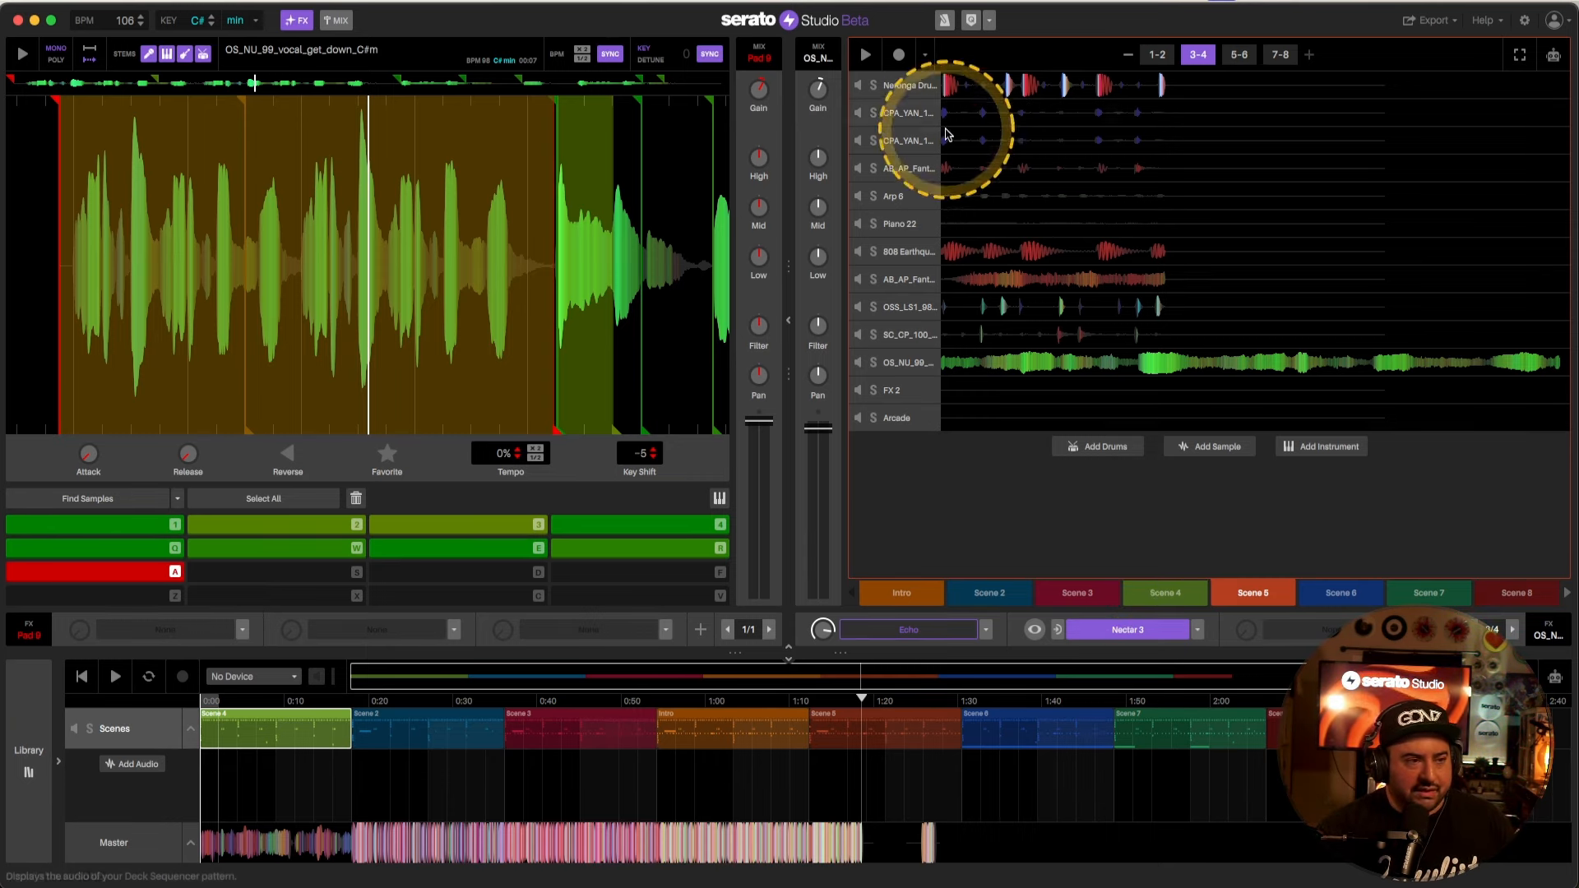
# Step: Open the Neronga Drum Kit deck in Scene 5, solo it, and audition its pattern in bars 1-2 and 3-4
pyautogui.click(968, 85)
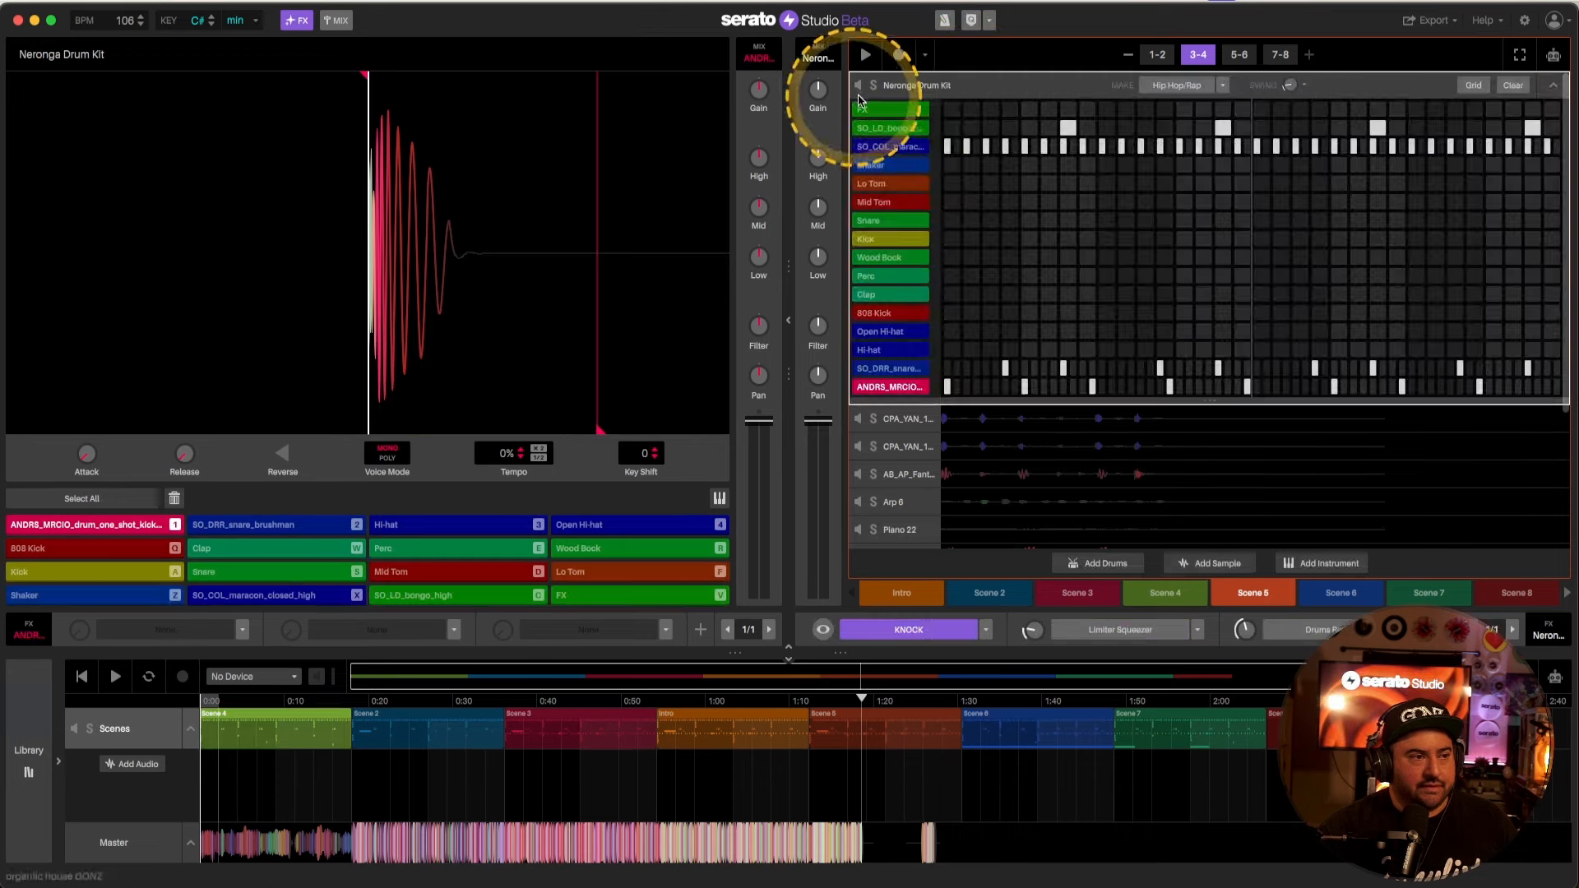
pyautogui.click(1160, 254)
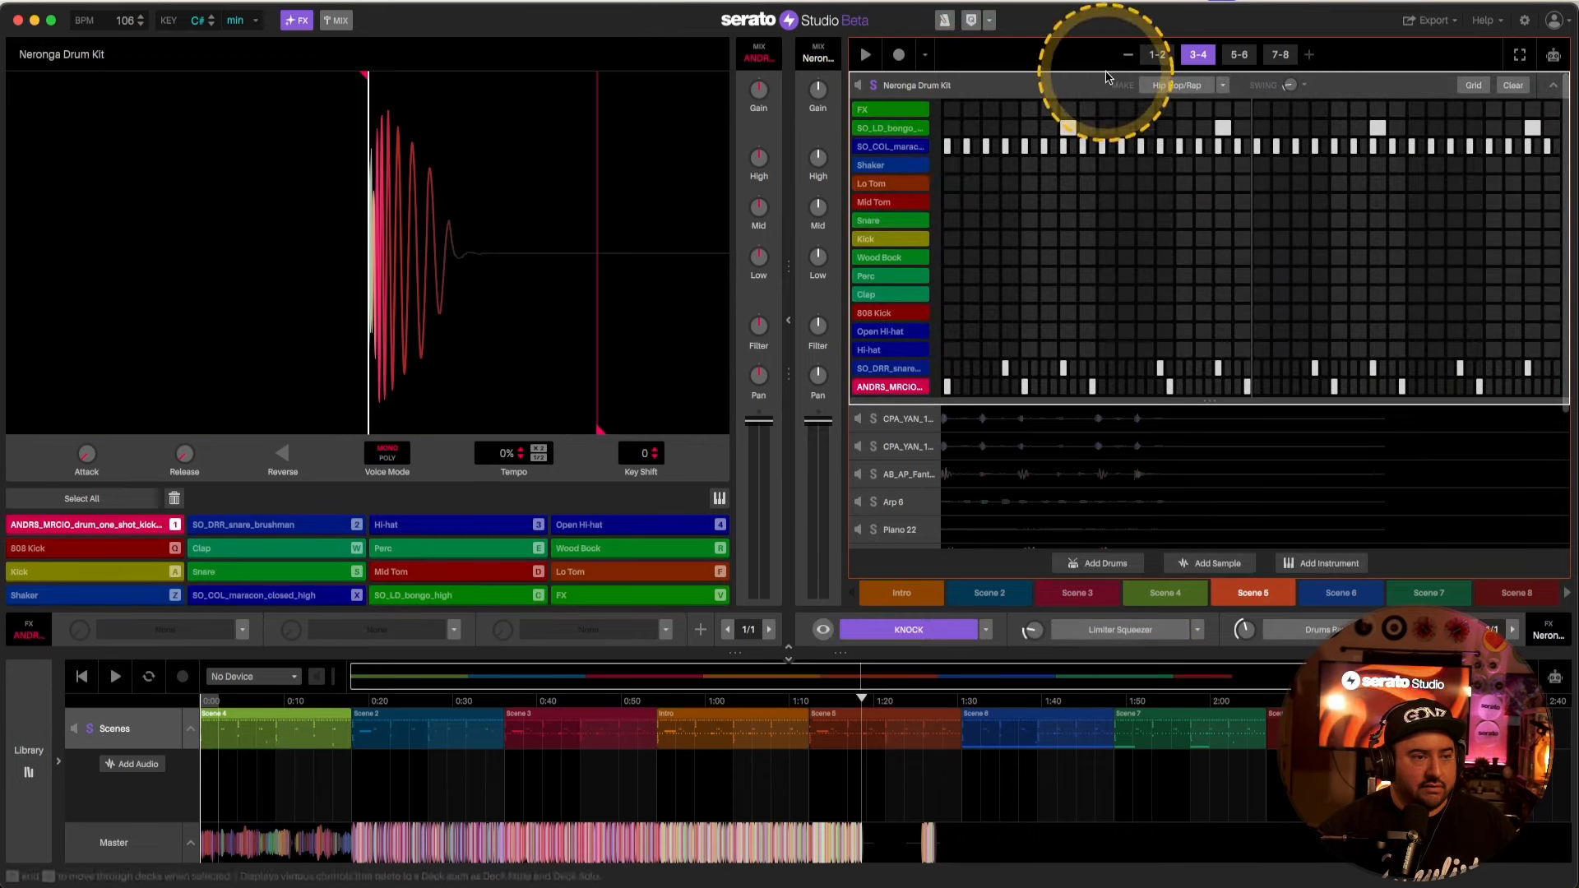
pyautogui.click(1158, 54)
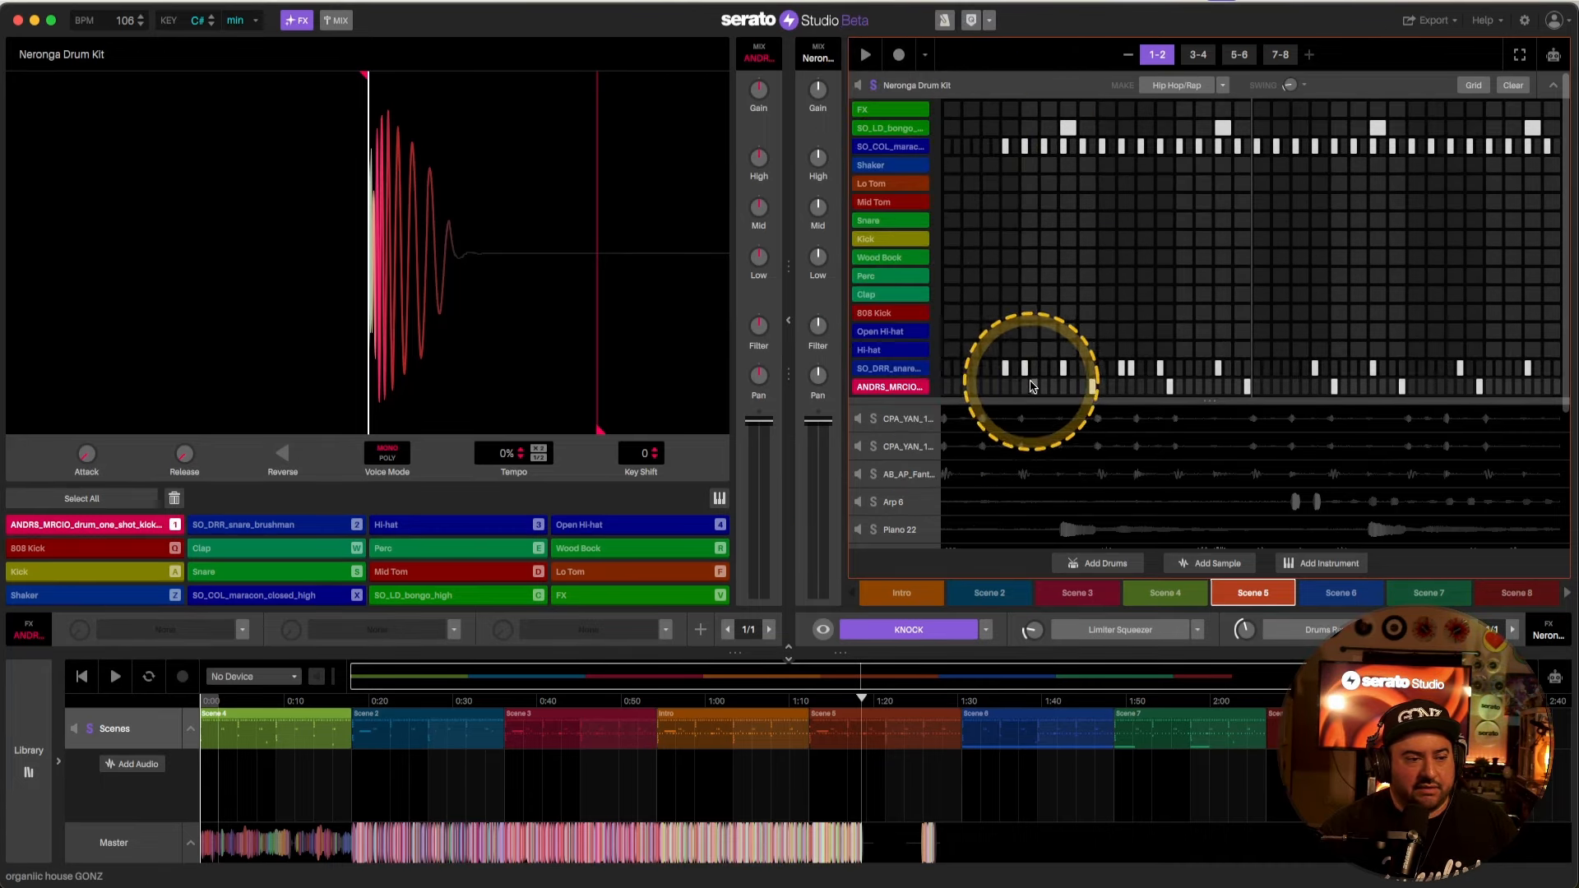
pyautogui.click(1063, 368)
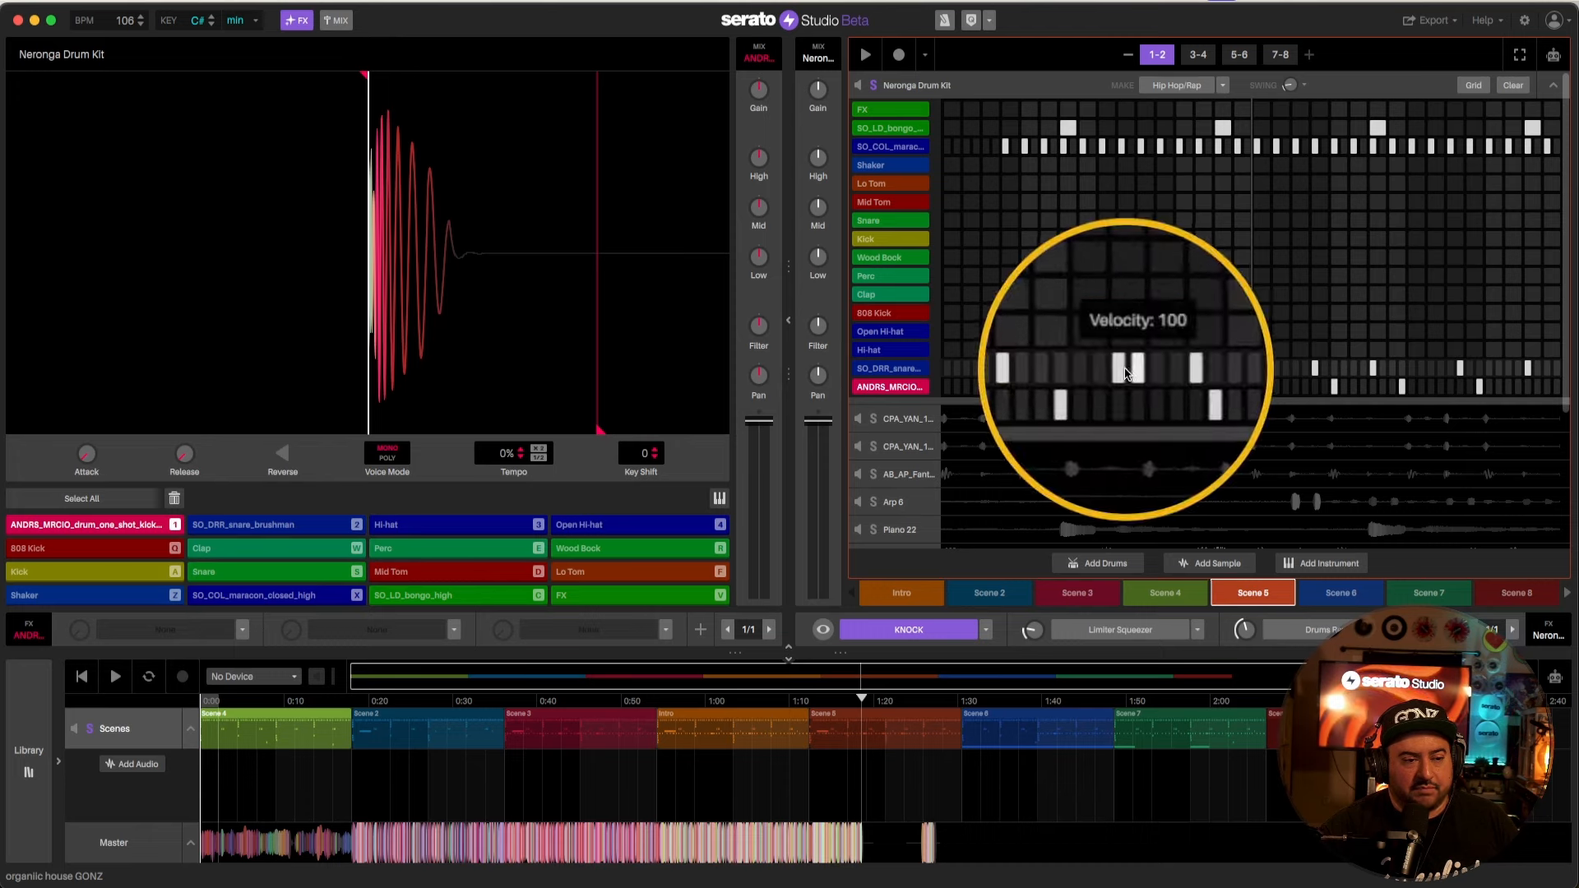
pyautogui.press('space')
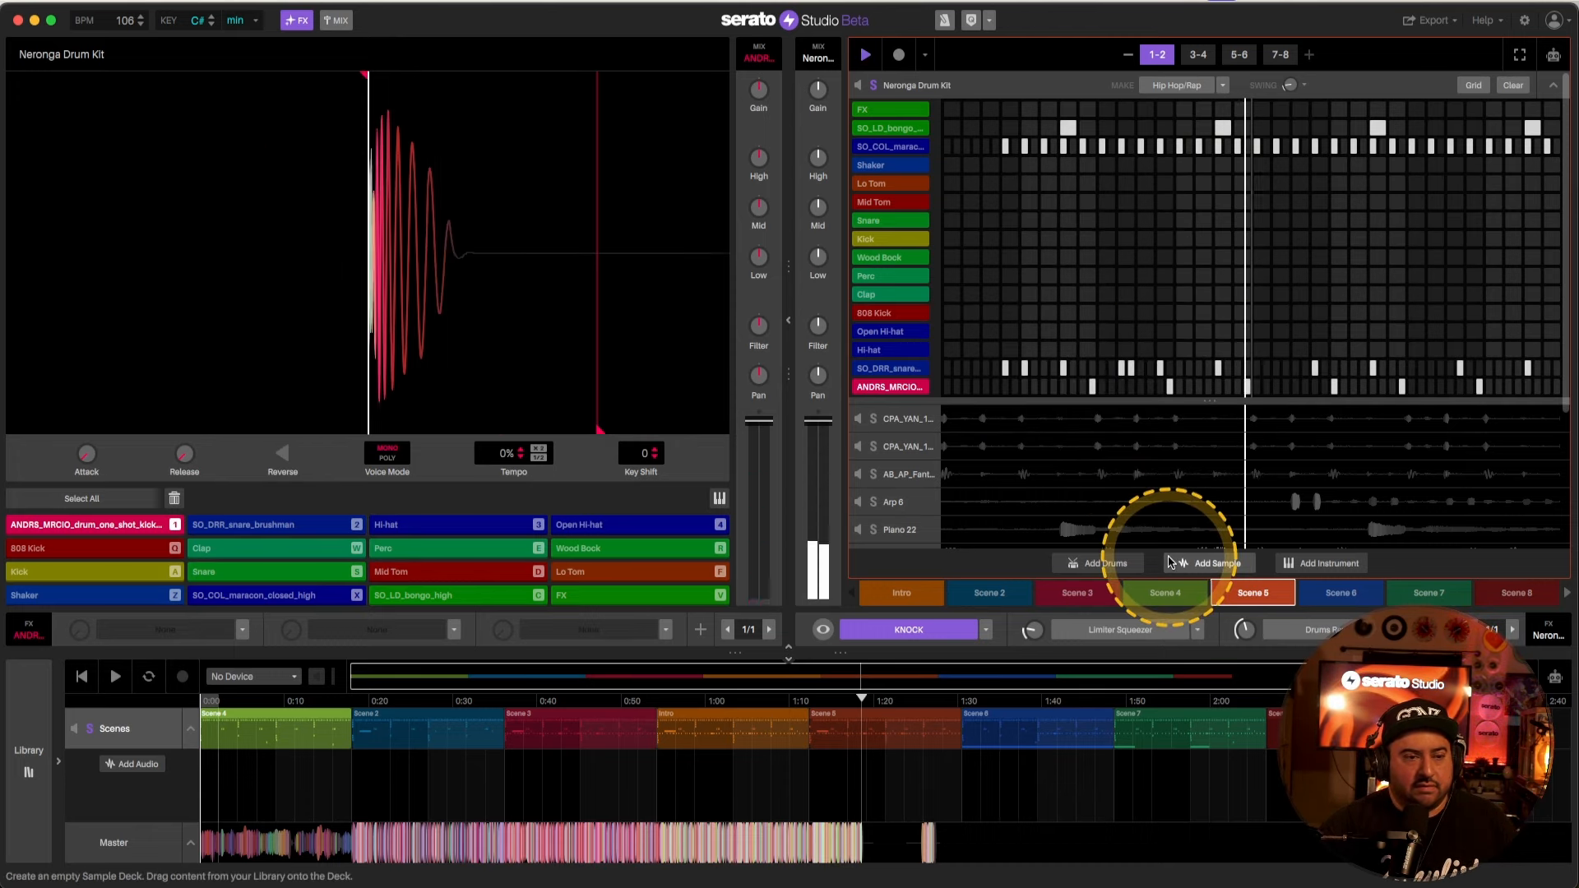
pyautogui.press('space')
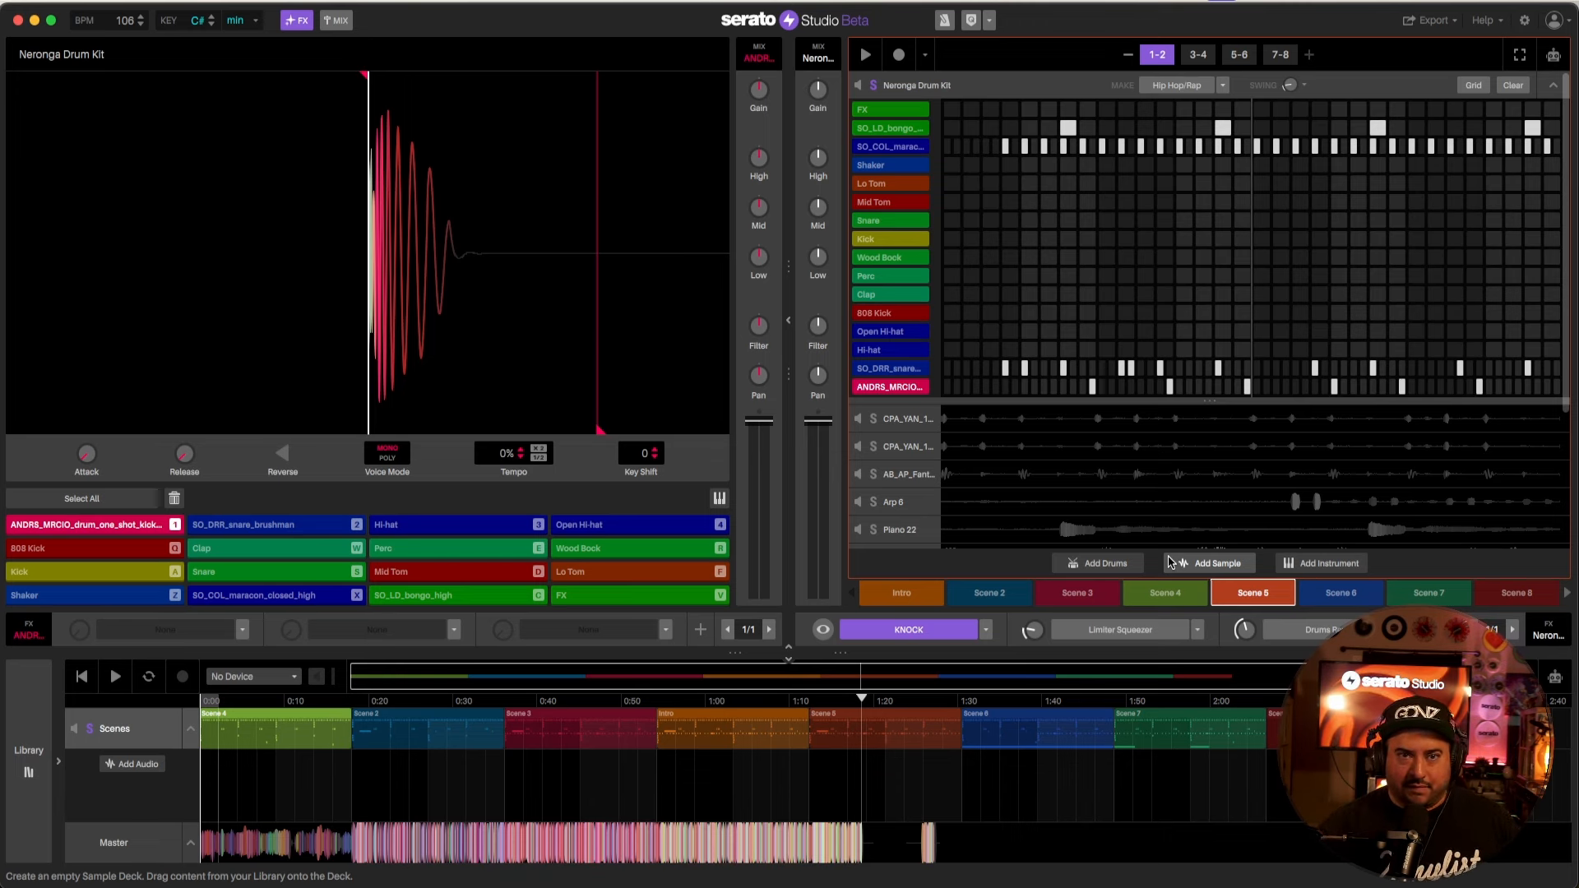
pyautogui.press('space')
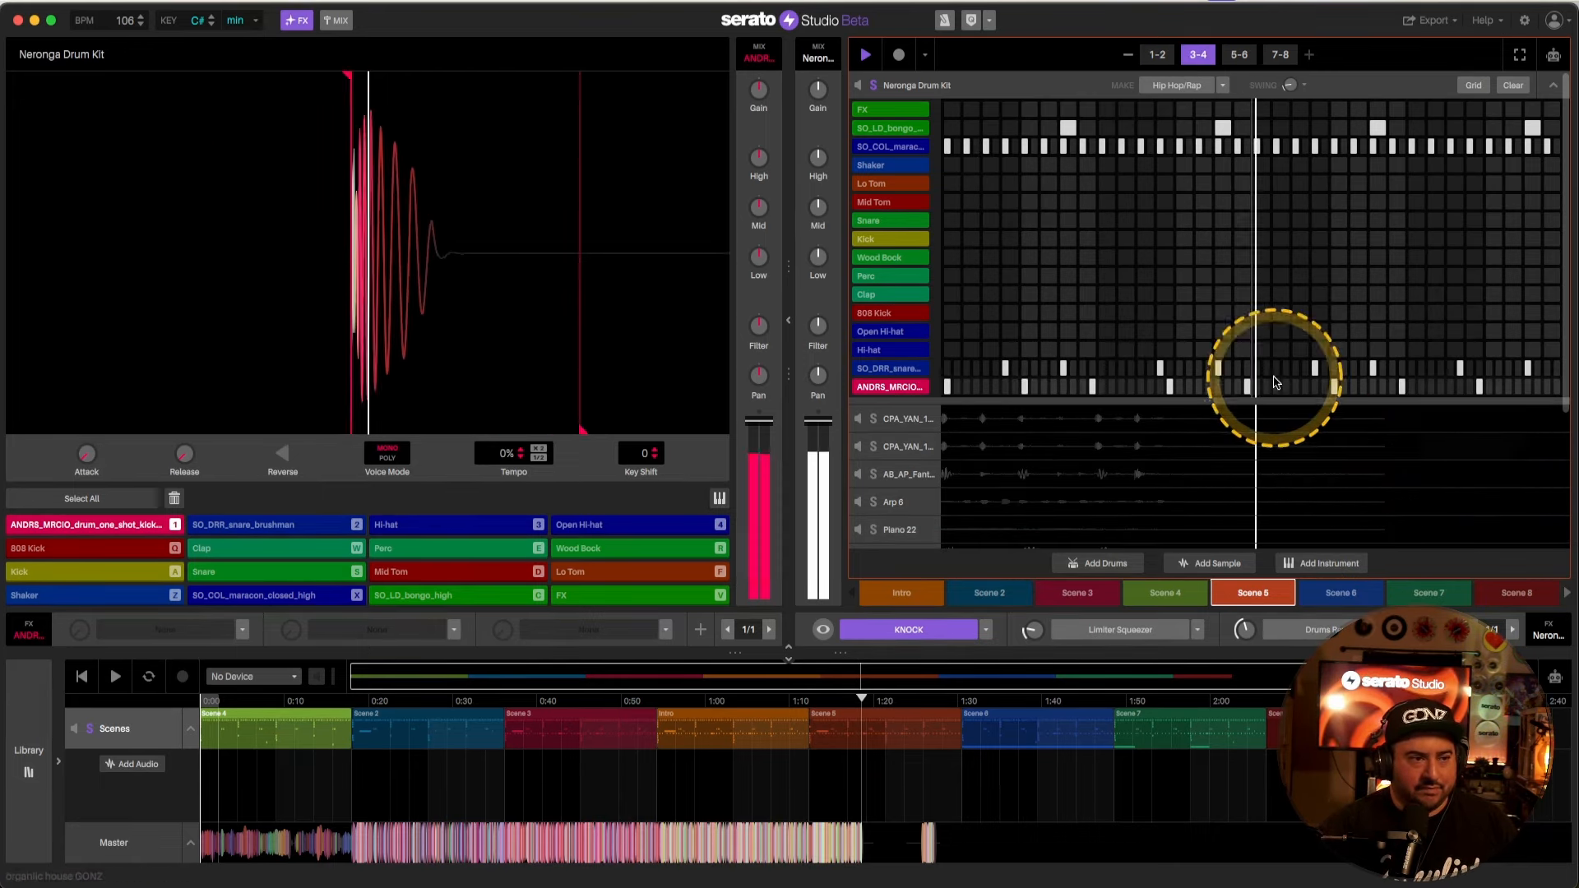
pyautogui.press('space')
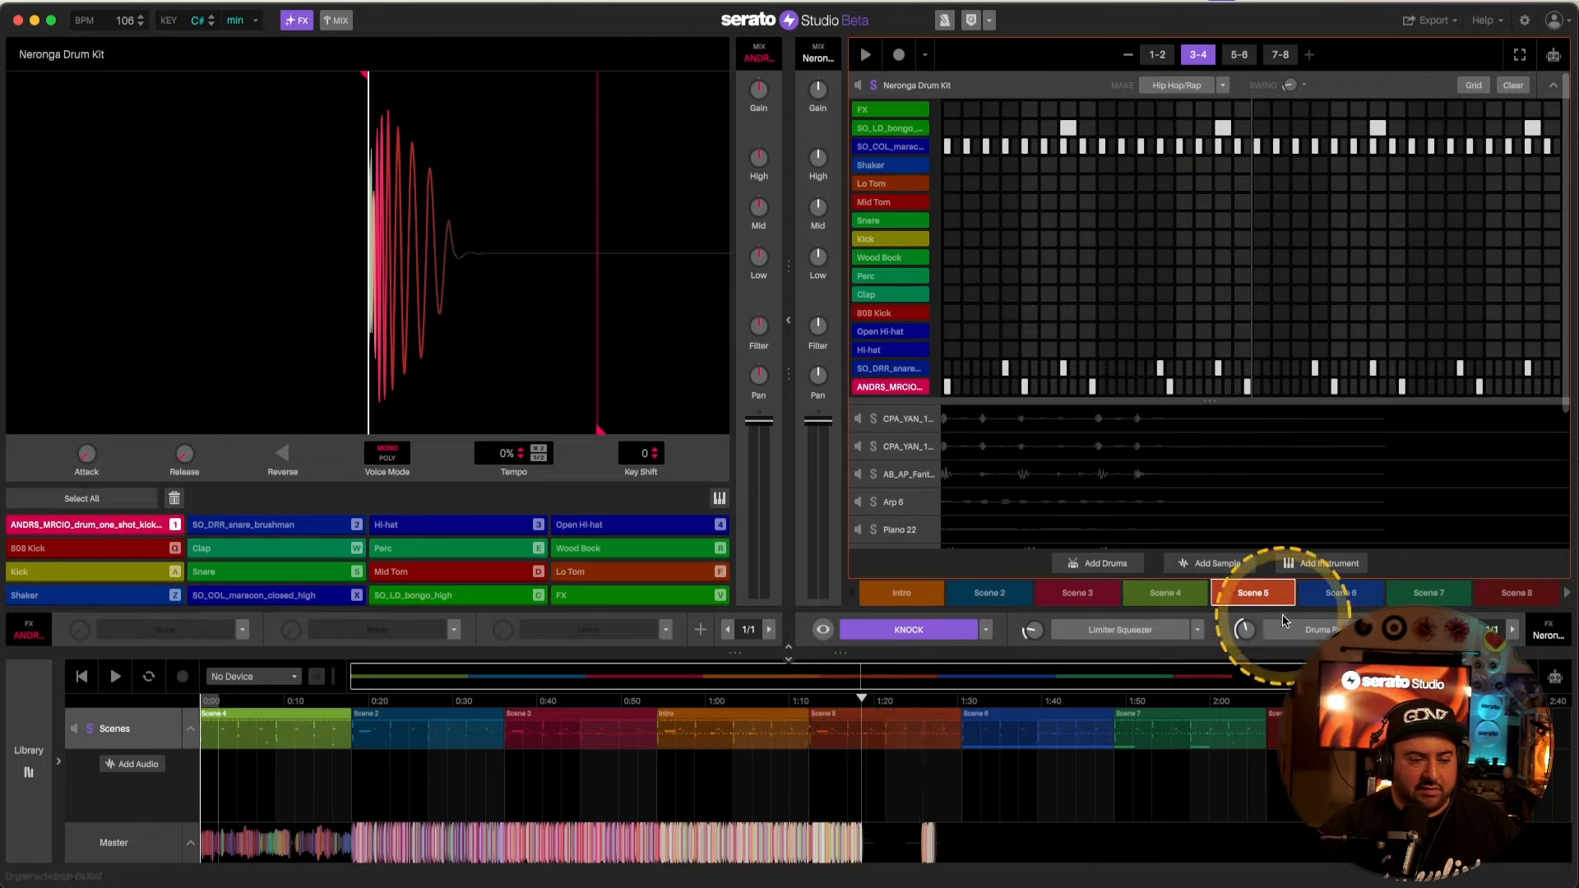
# Step: Compare the drum patterns of Scene 5 and Scene 6 in bars 1-2, and audition Scene 6 with the drums soloed
pyautogui.click(1324, 596)
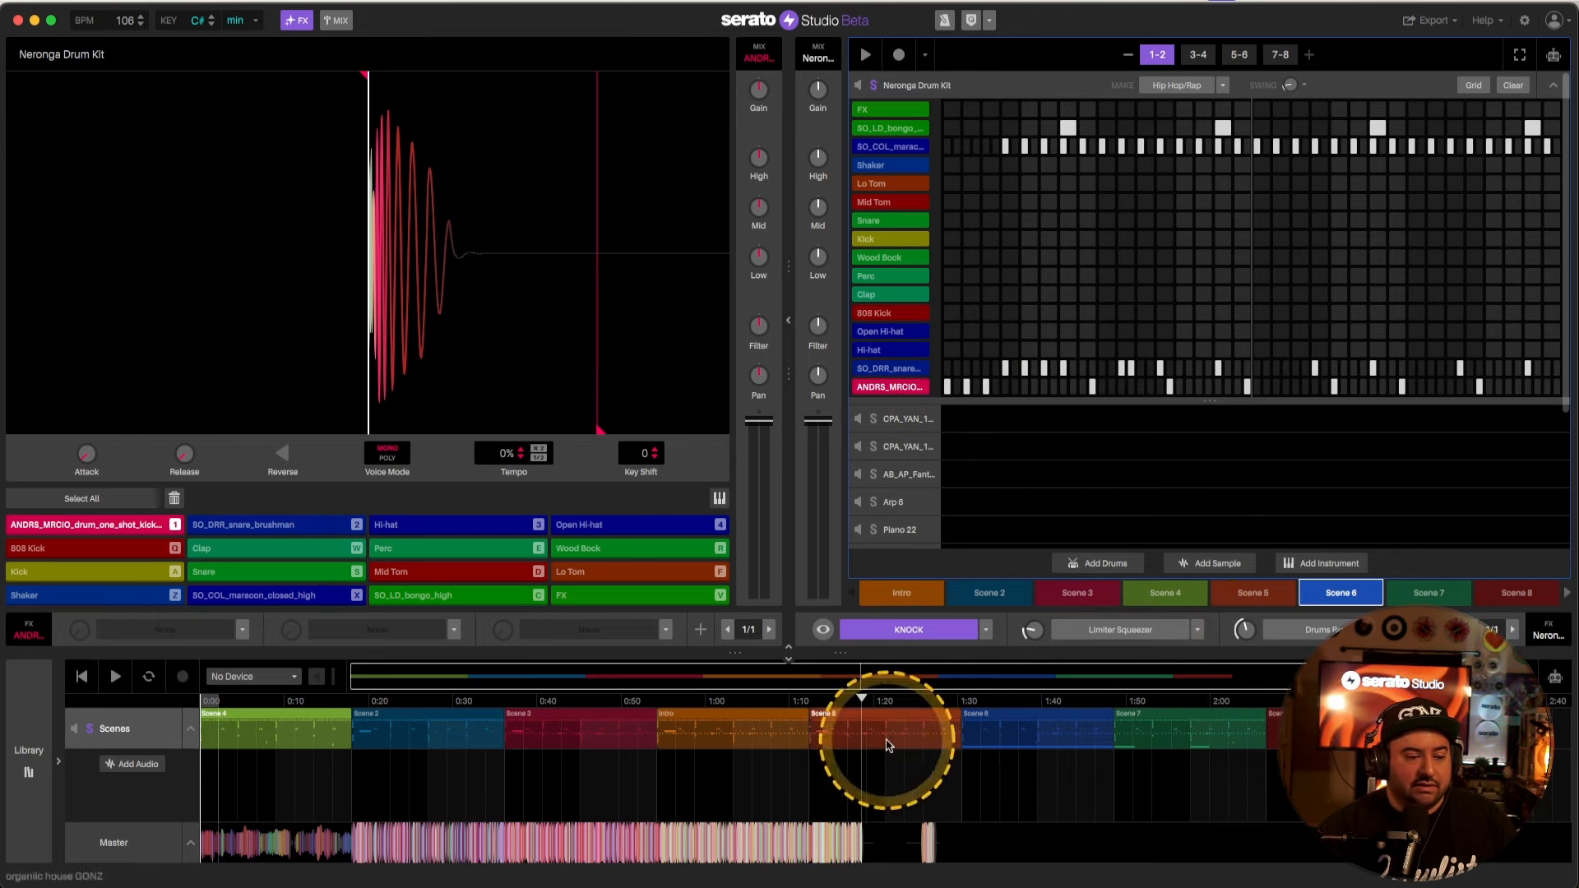
pyautogui.click(1265, 590)
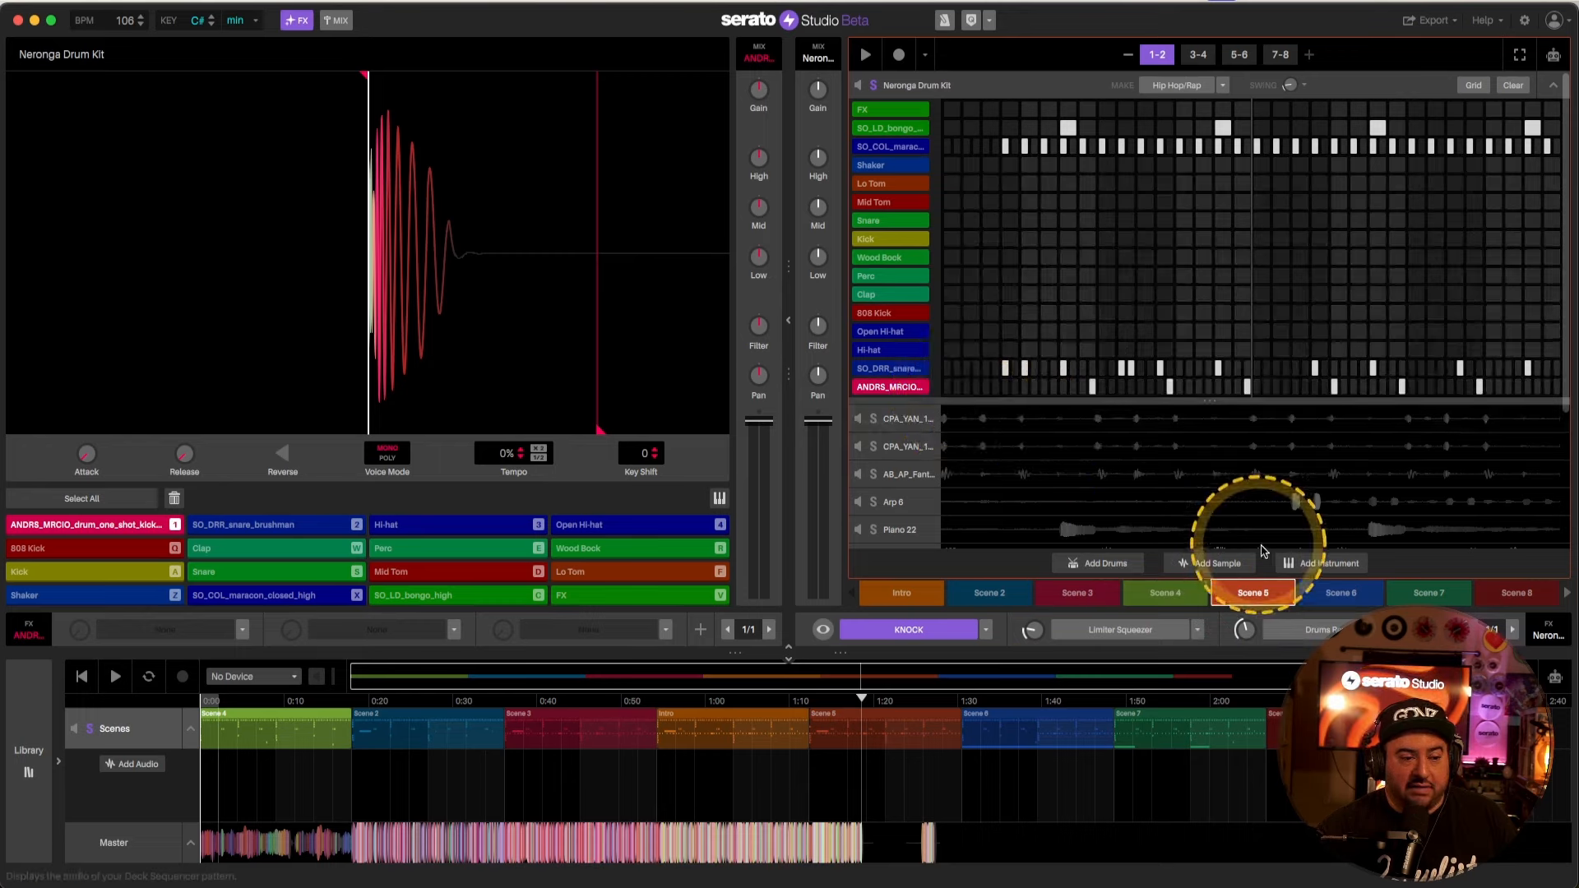
pyautogui.click(1341, 592)
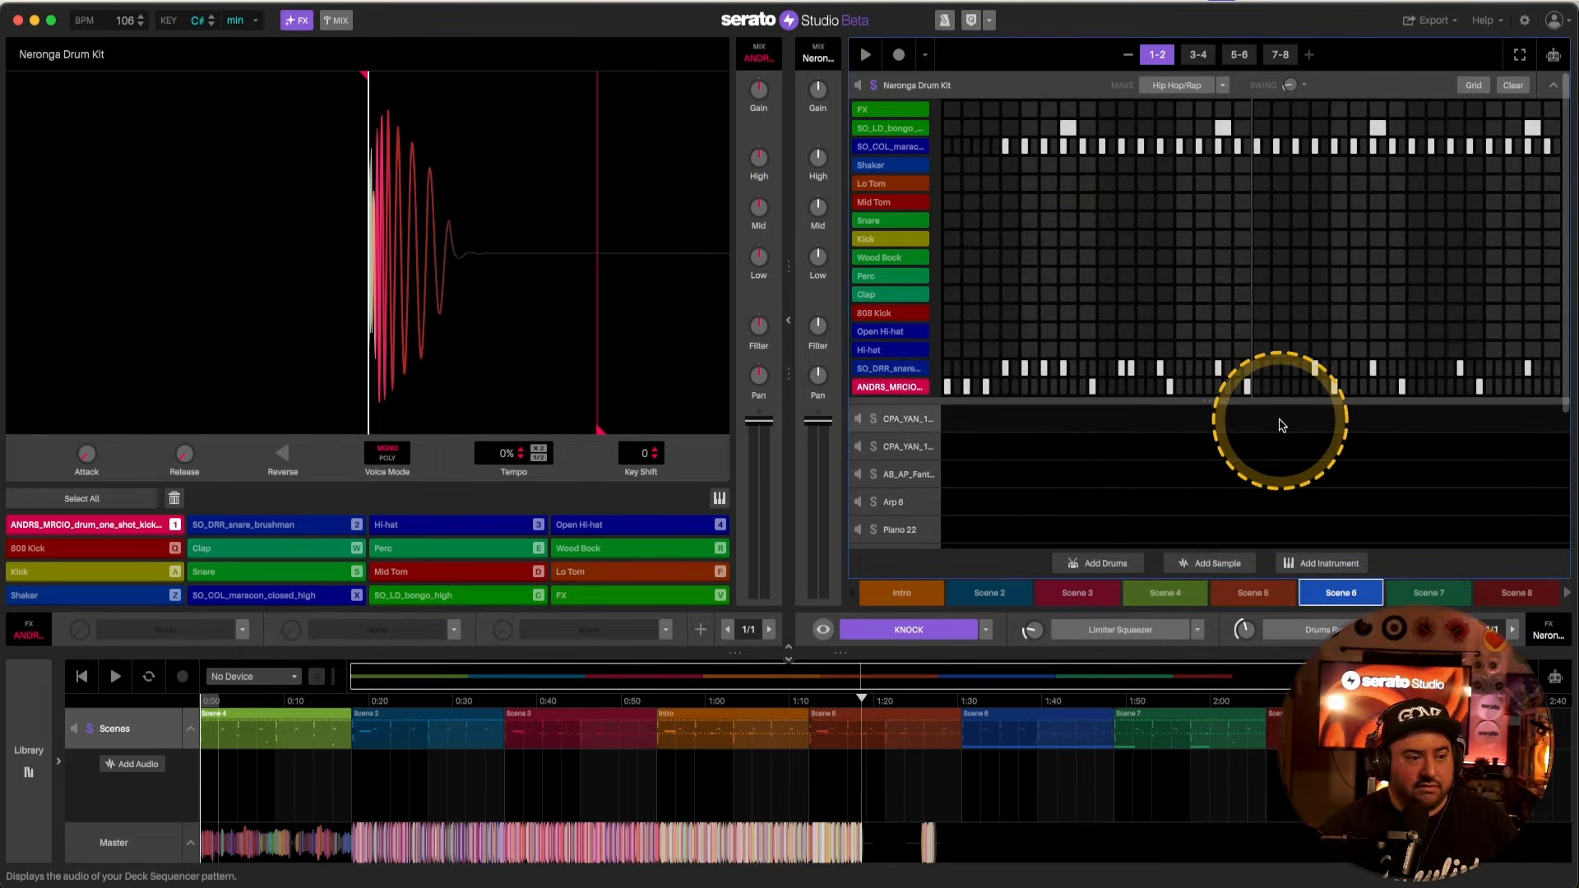
pyautogui.press('space')
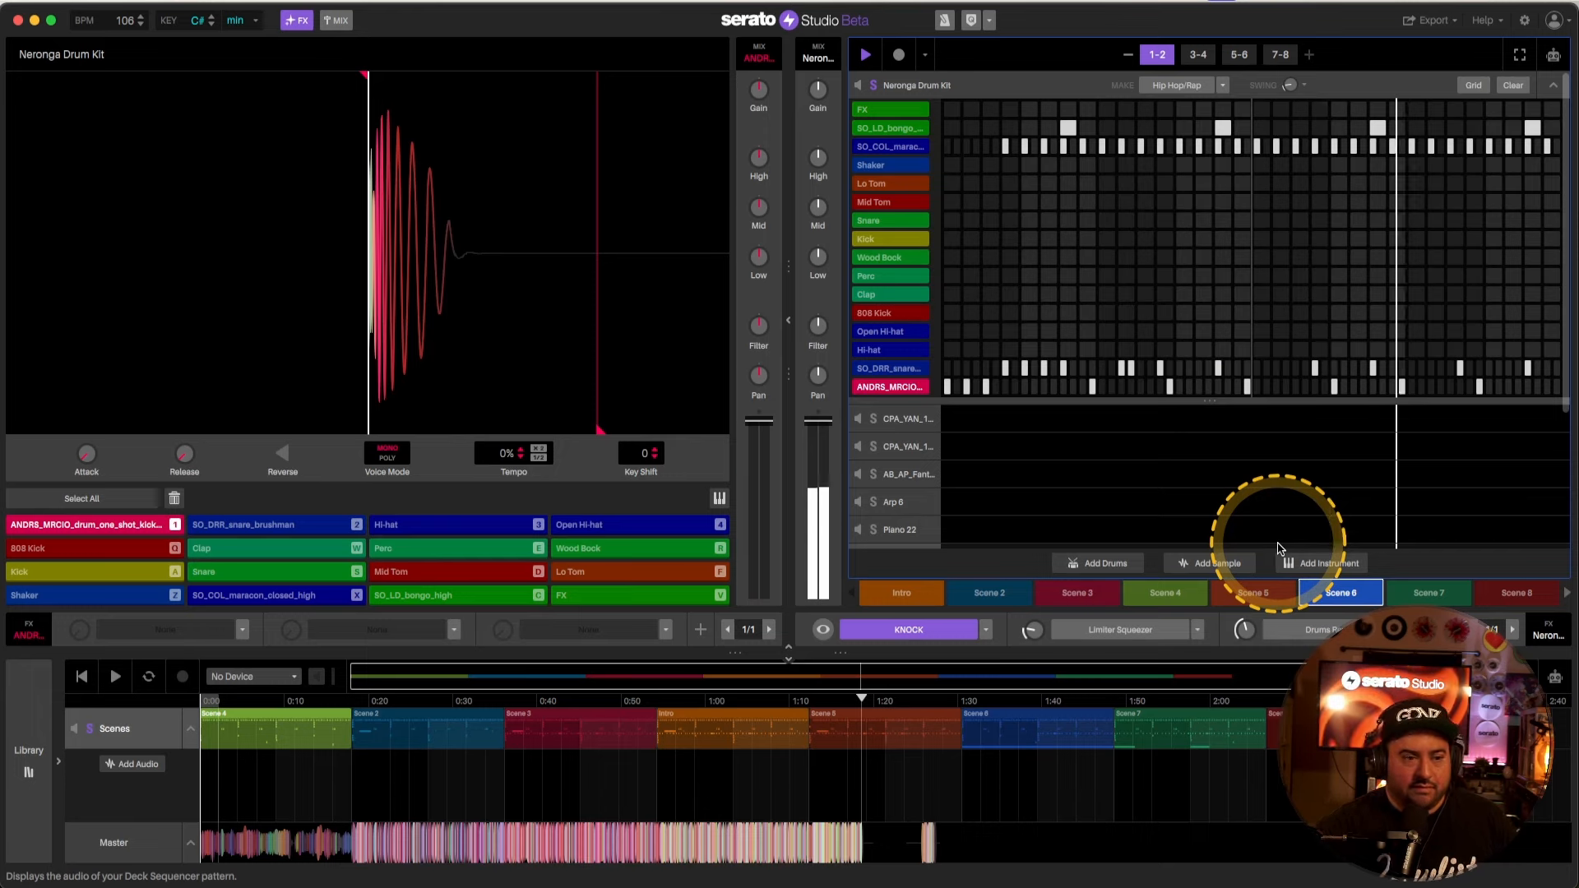
pyautogui.press('space')
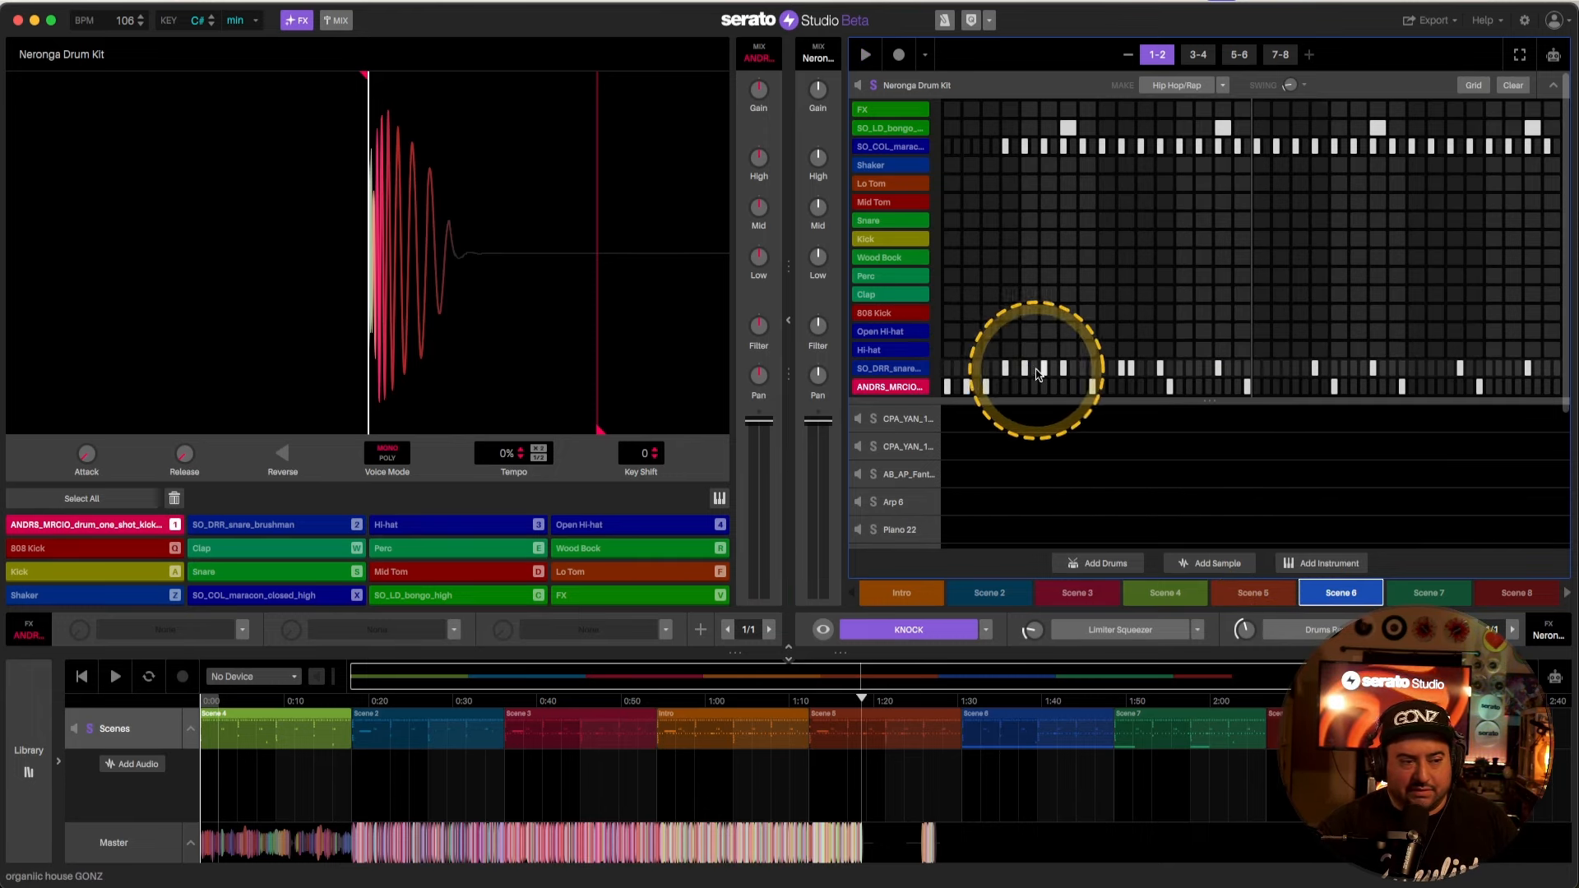
pyautogui.press('space')
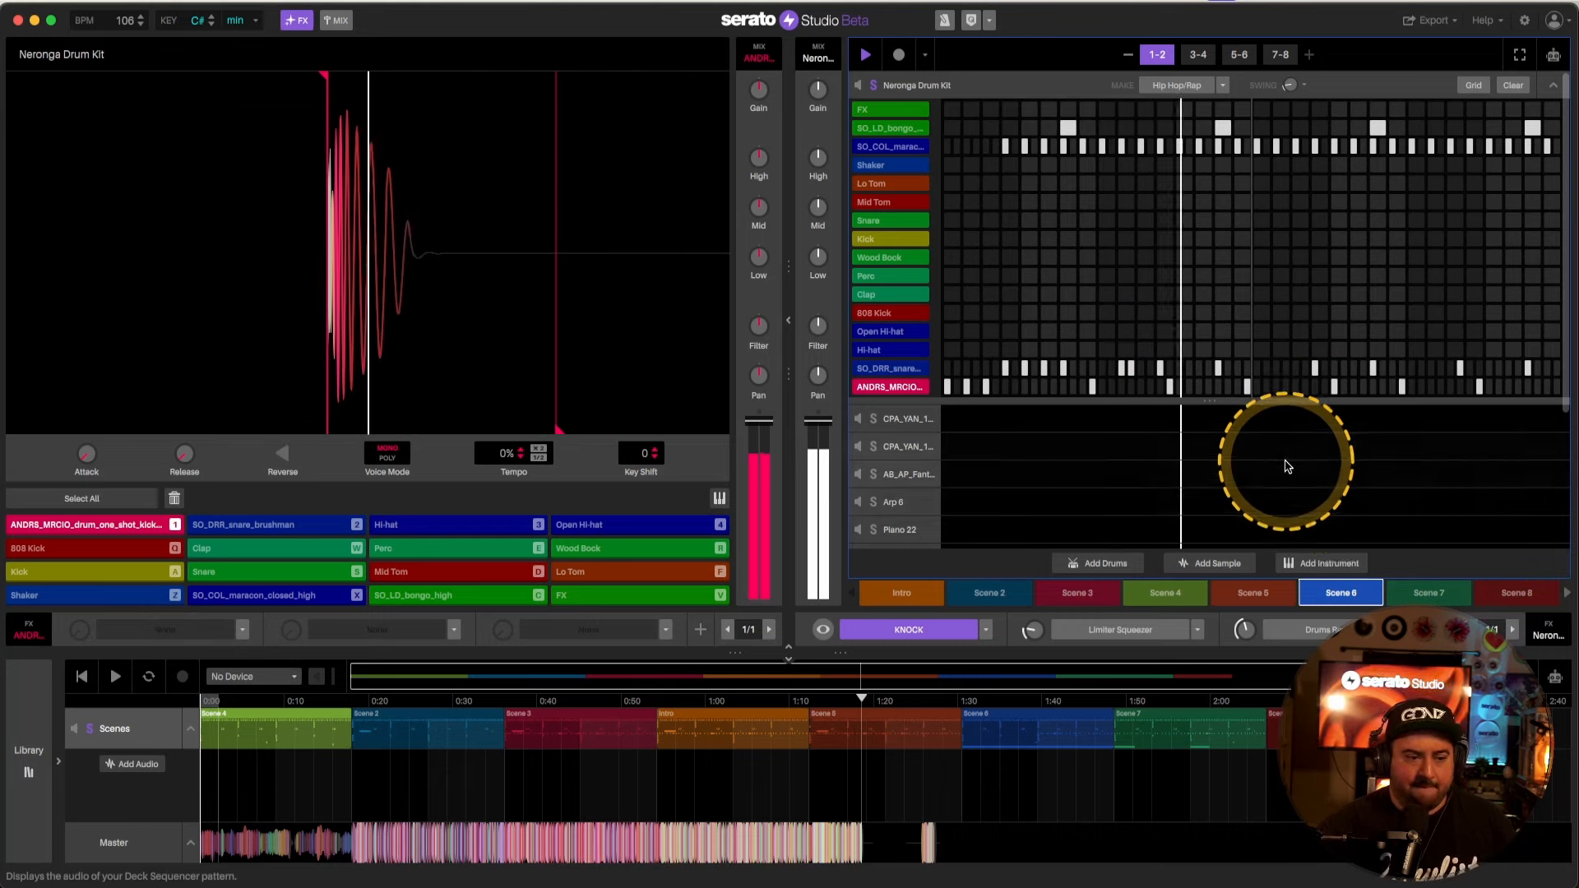
# Step: Stop the Scene 6 playback and check the Neronga Drum Kit's swing amount
pyautogui.press('space')
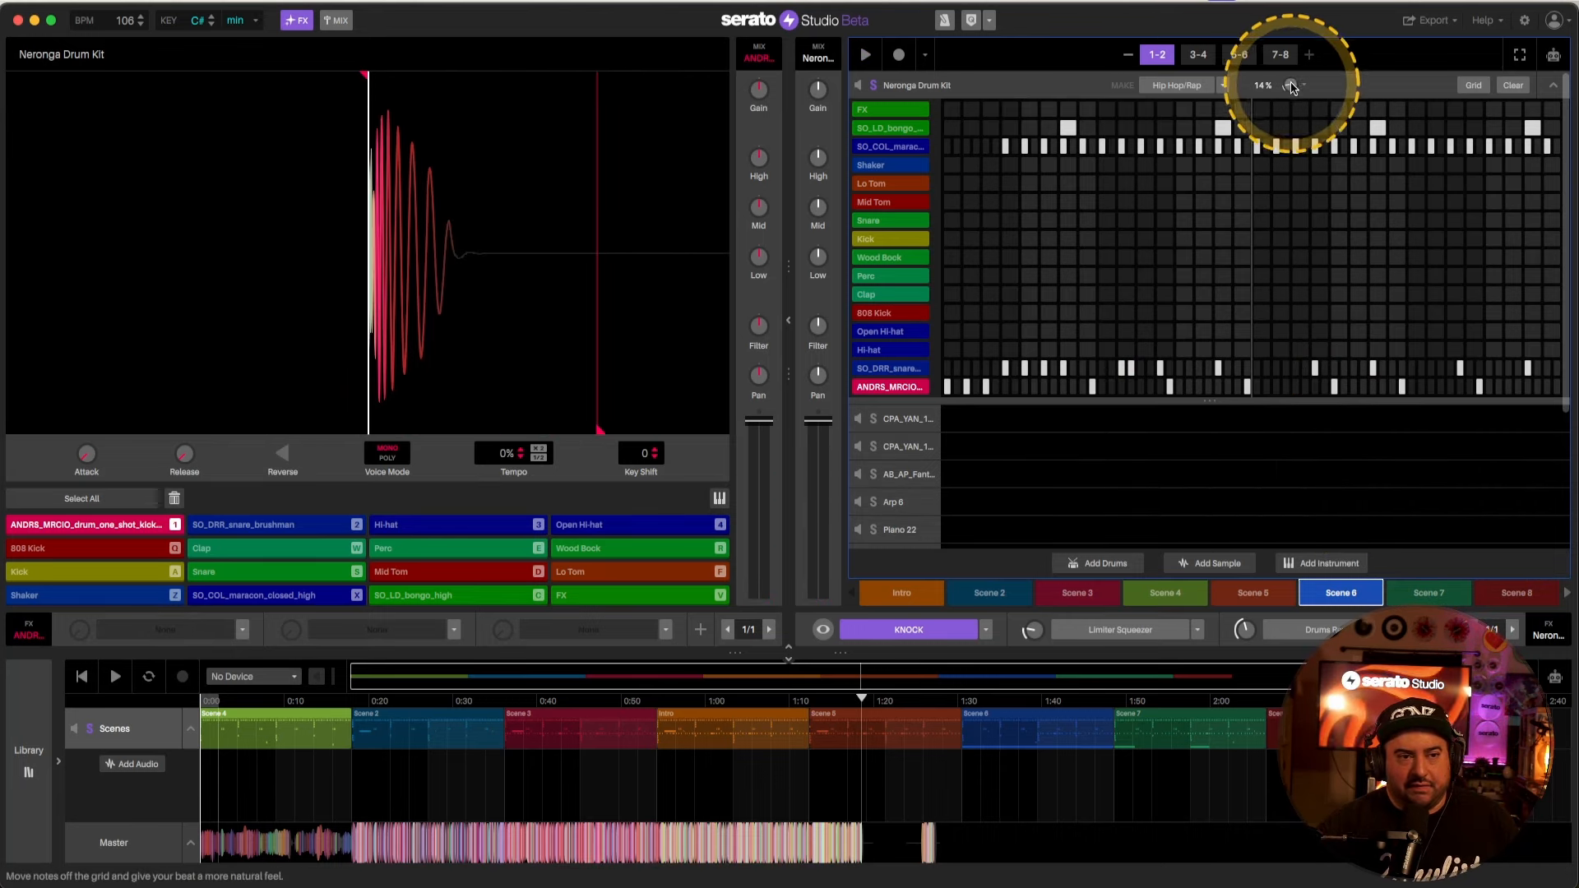
pyautogui.moveTo(1291, 89)
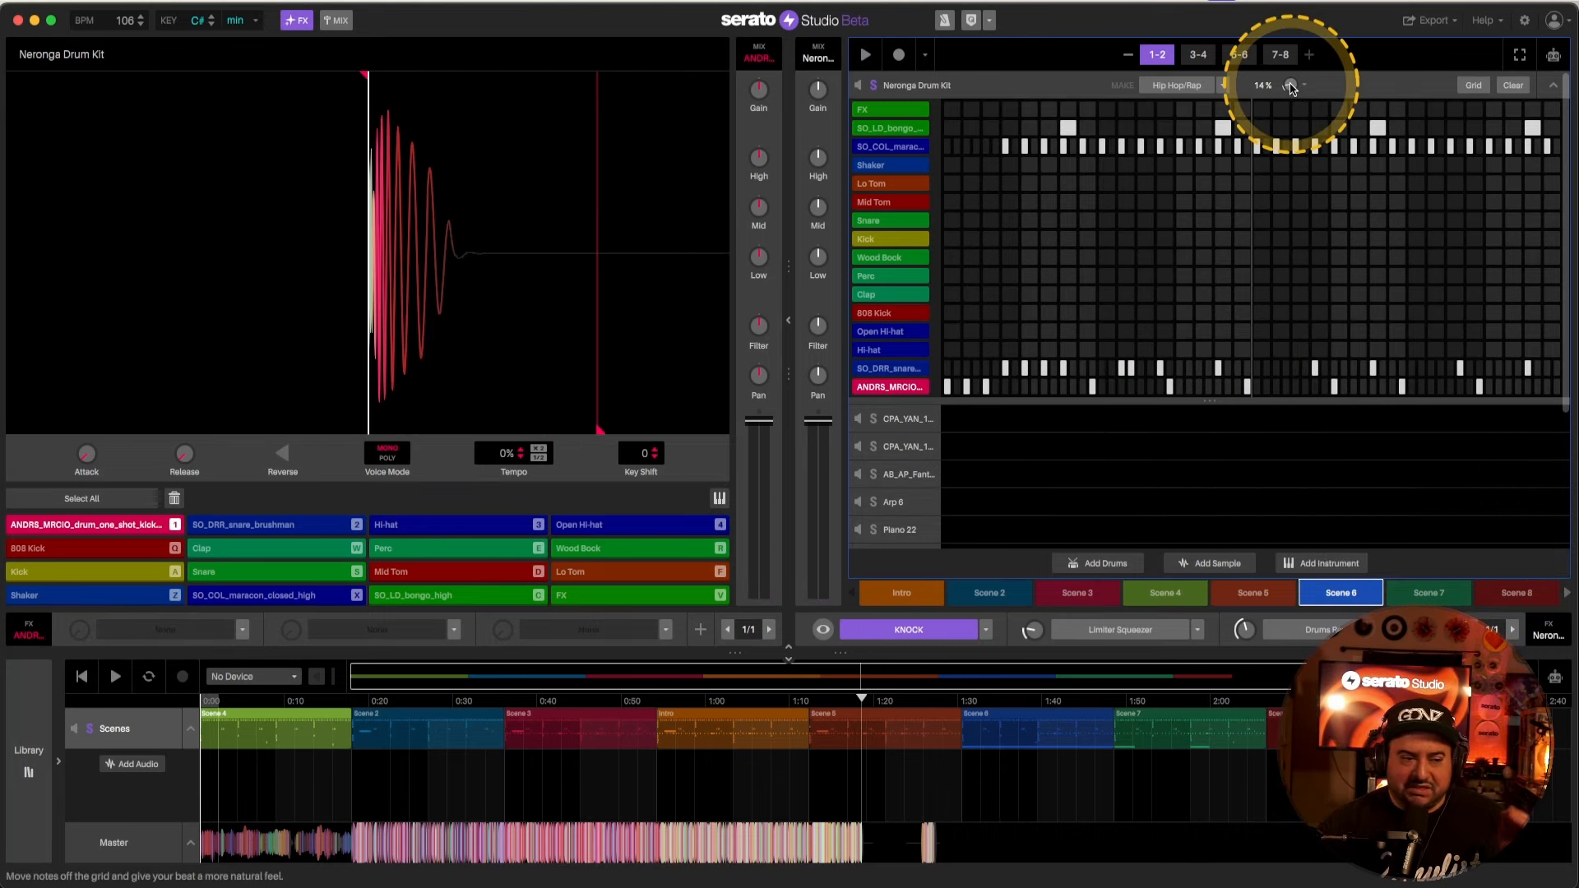
pyautogui.press('space')
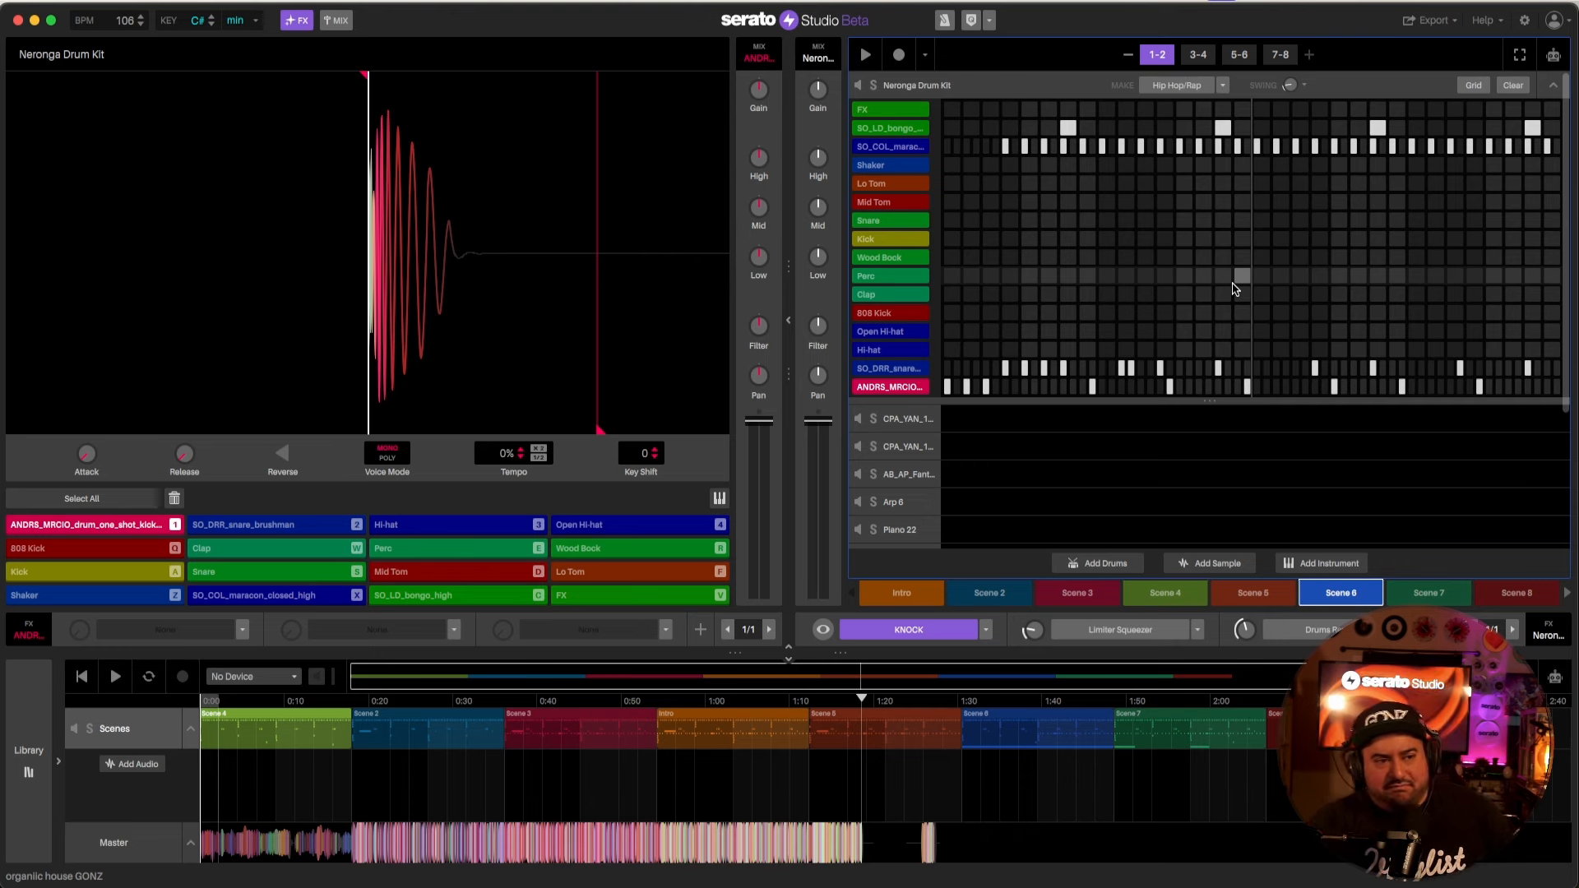
pyautogui.moveTo(1250, 296); pyautogui.dragTo(1274, 319)
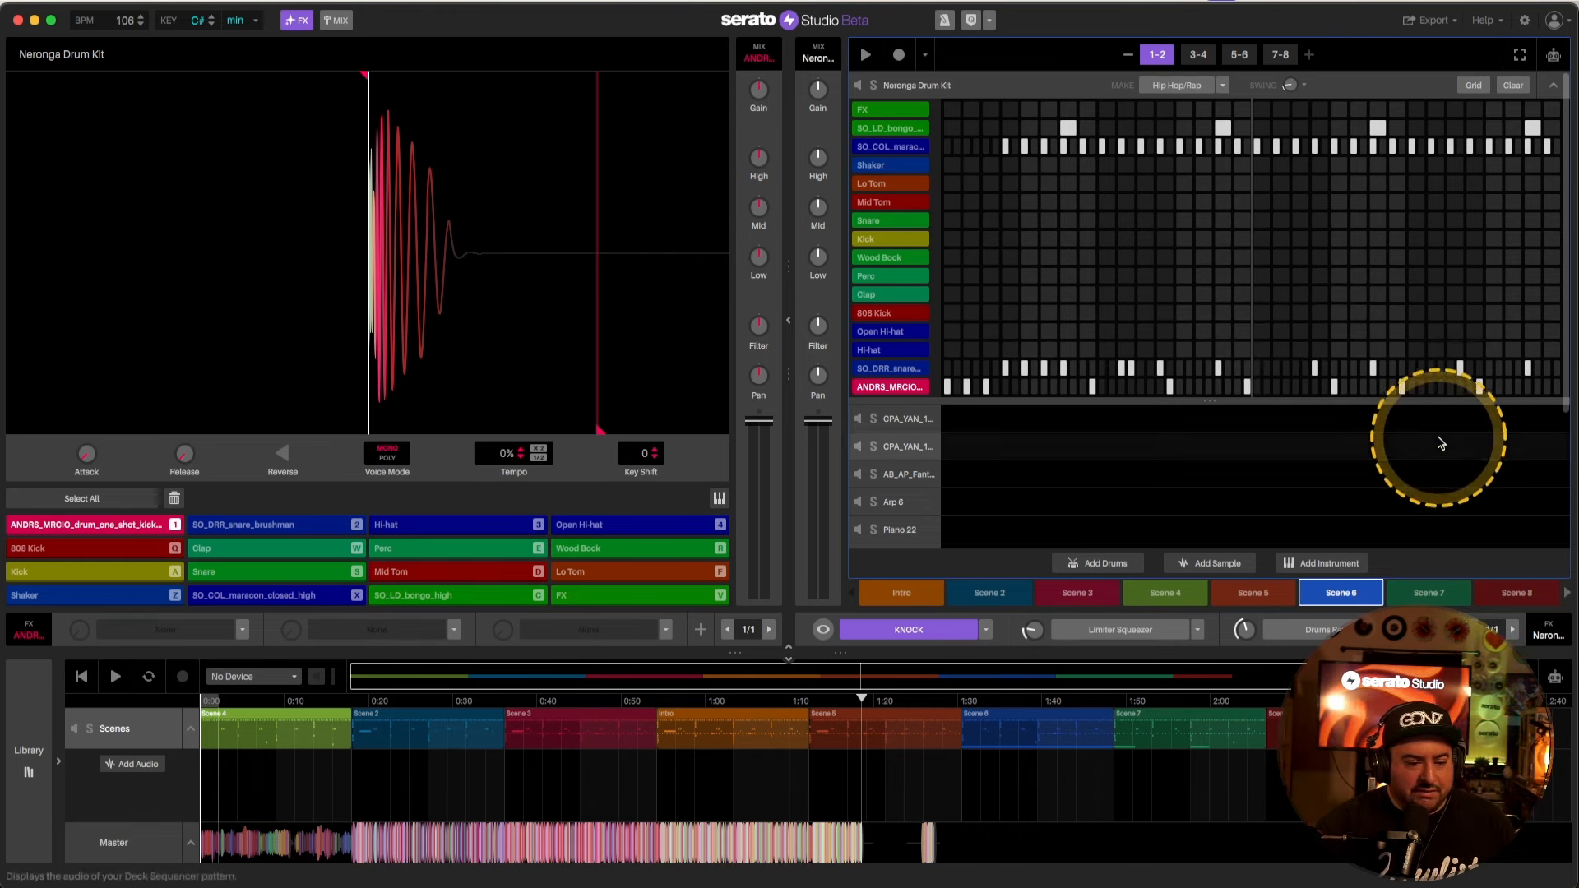
# Step: Select Scene 6 in the song arrangement and open the Arcade deck's note grid
pyautogui.click(1048, 721)
pyautogui.scroll(-3, 1336, 340)
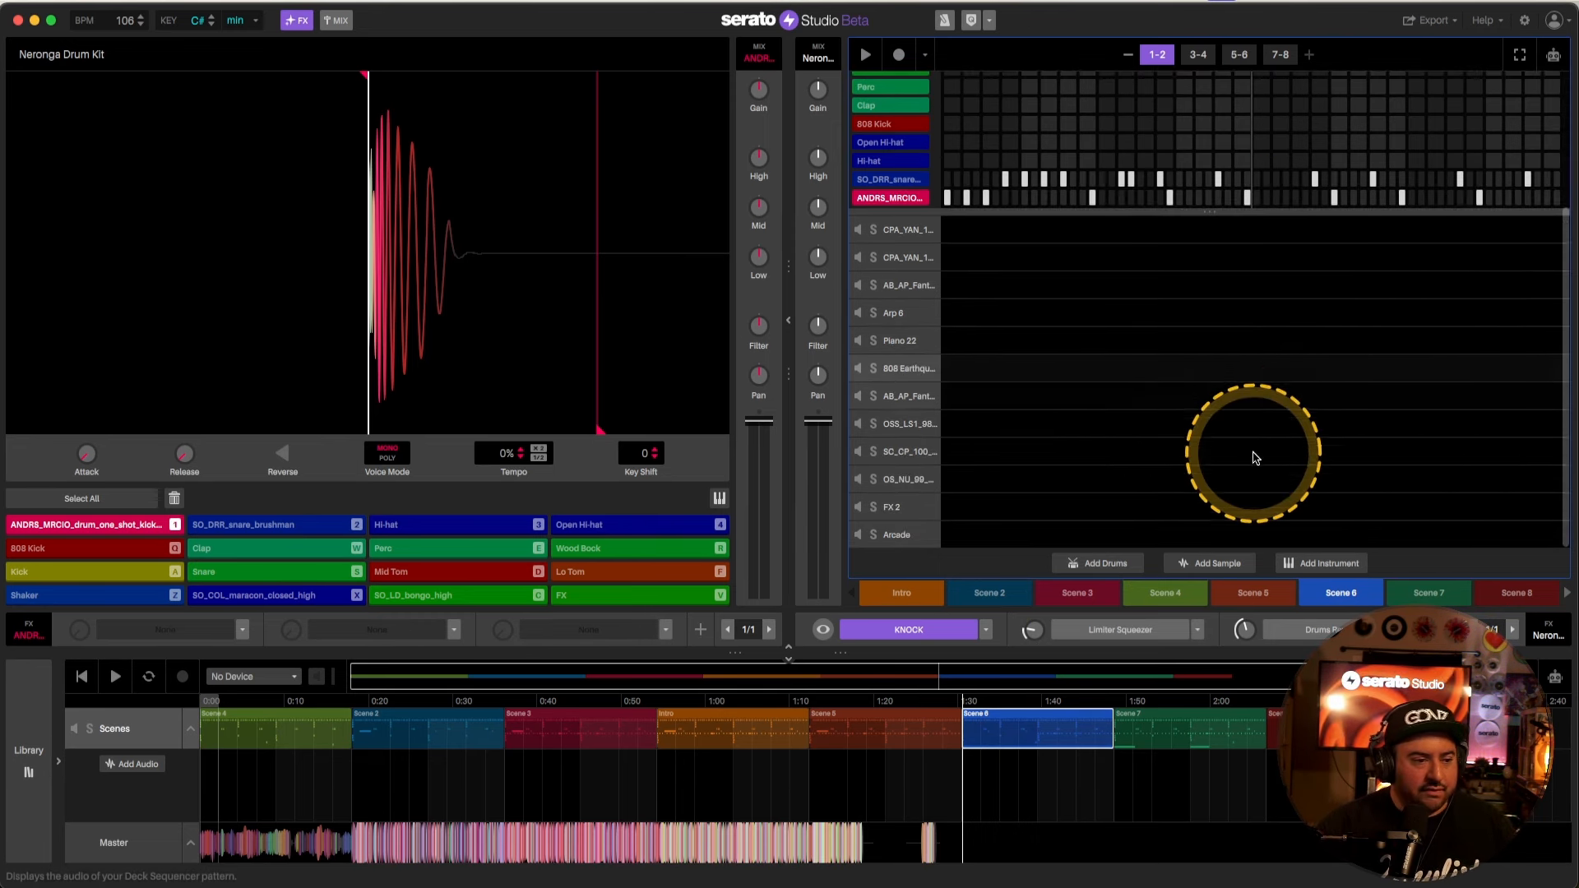
pyautogui.click(1024, 533)
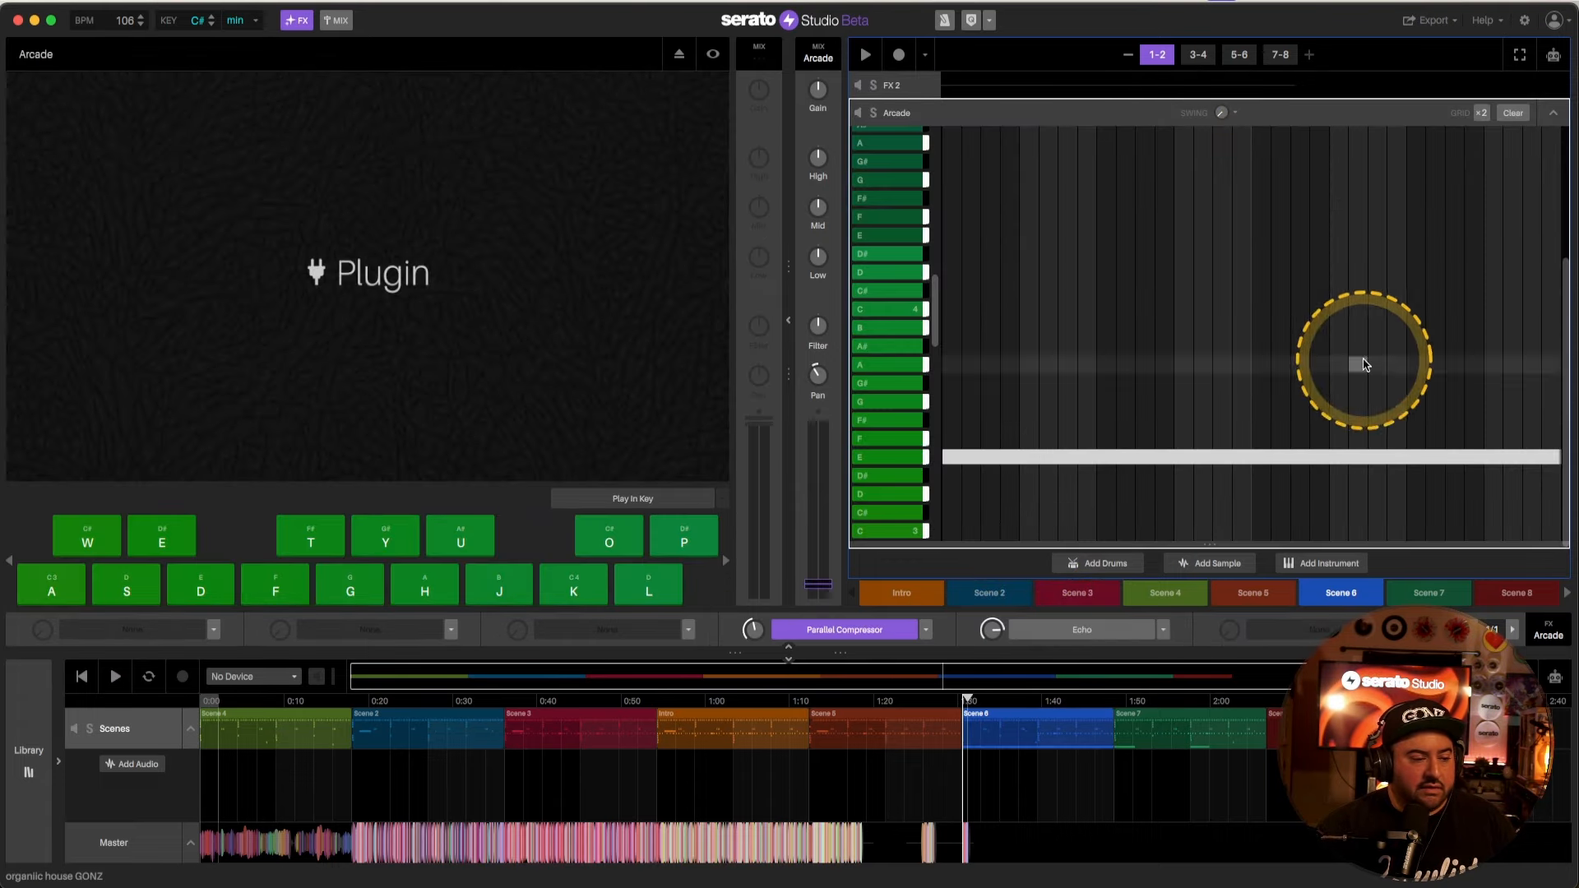
# Step: Show the Arcade plugin window, shift it toward the middle of the screen, audition two Beach Daze samples, and close it
pyautogui.click(712, 54)
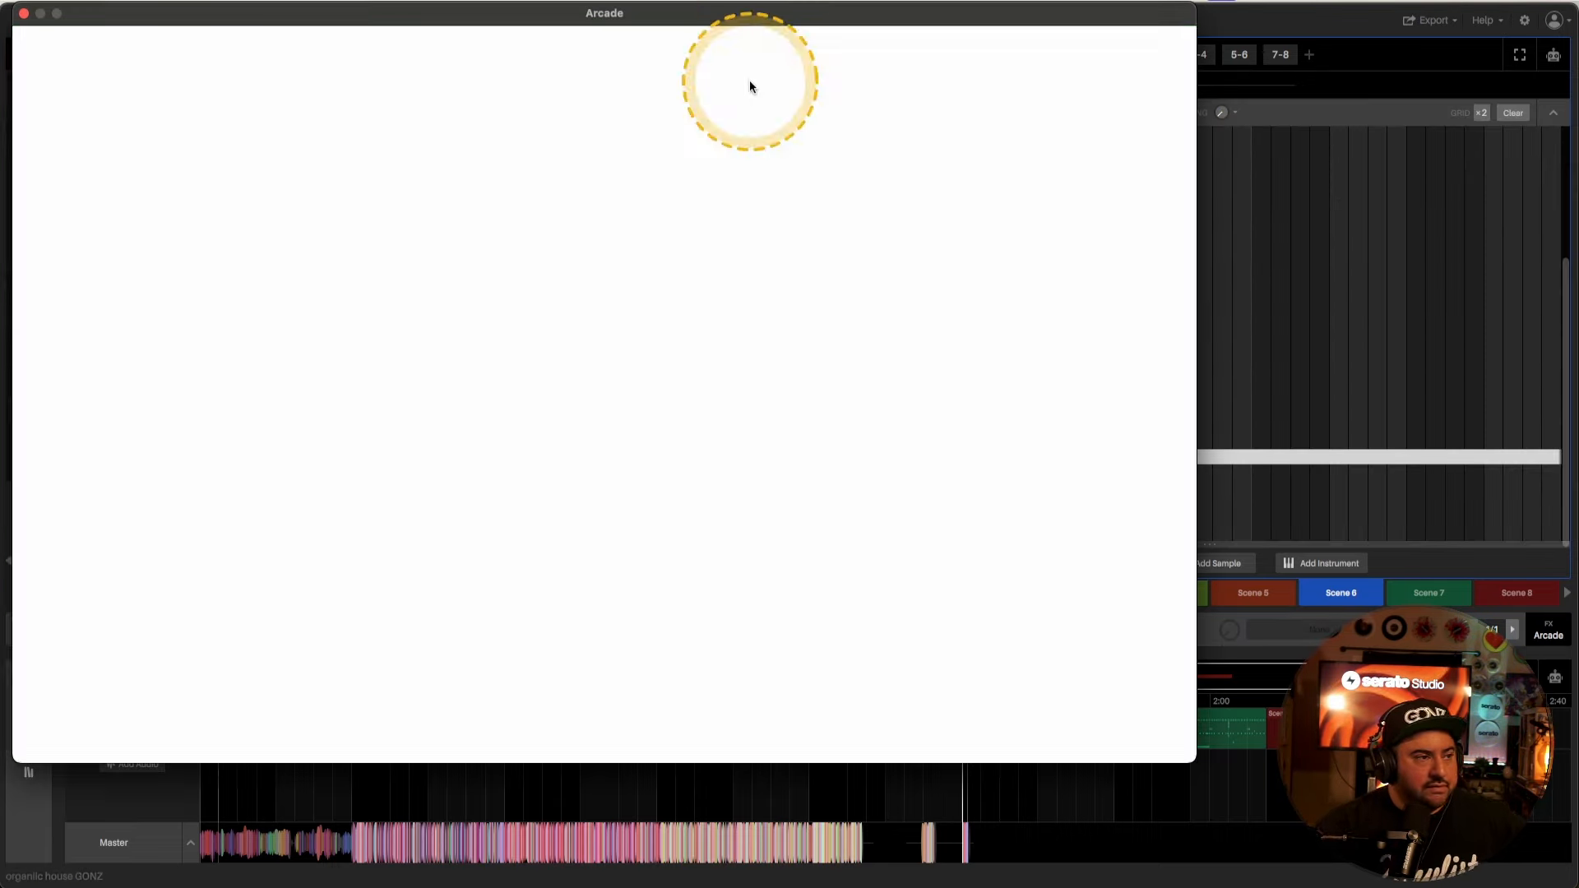
pyautogui.moveTo(750, 14); pyautogui.dragTo(987, 52)
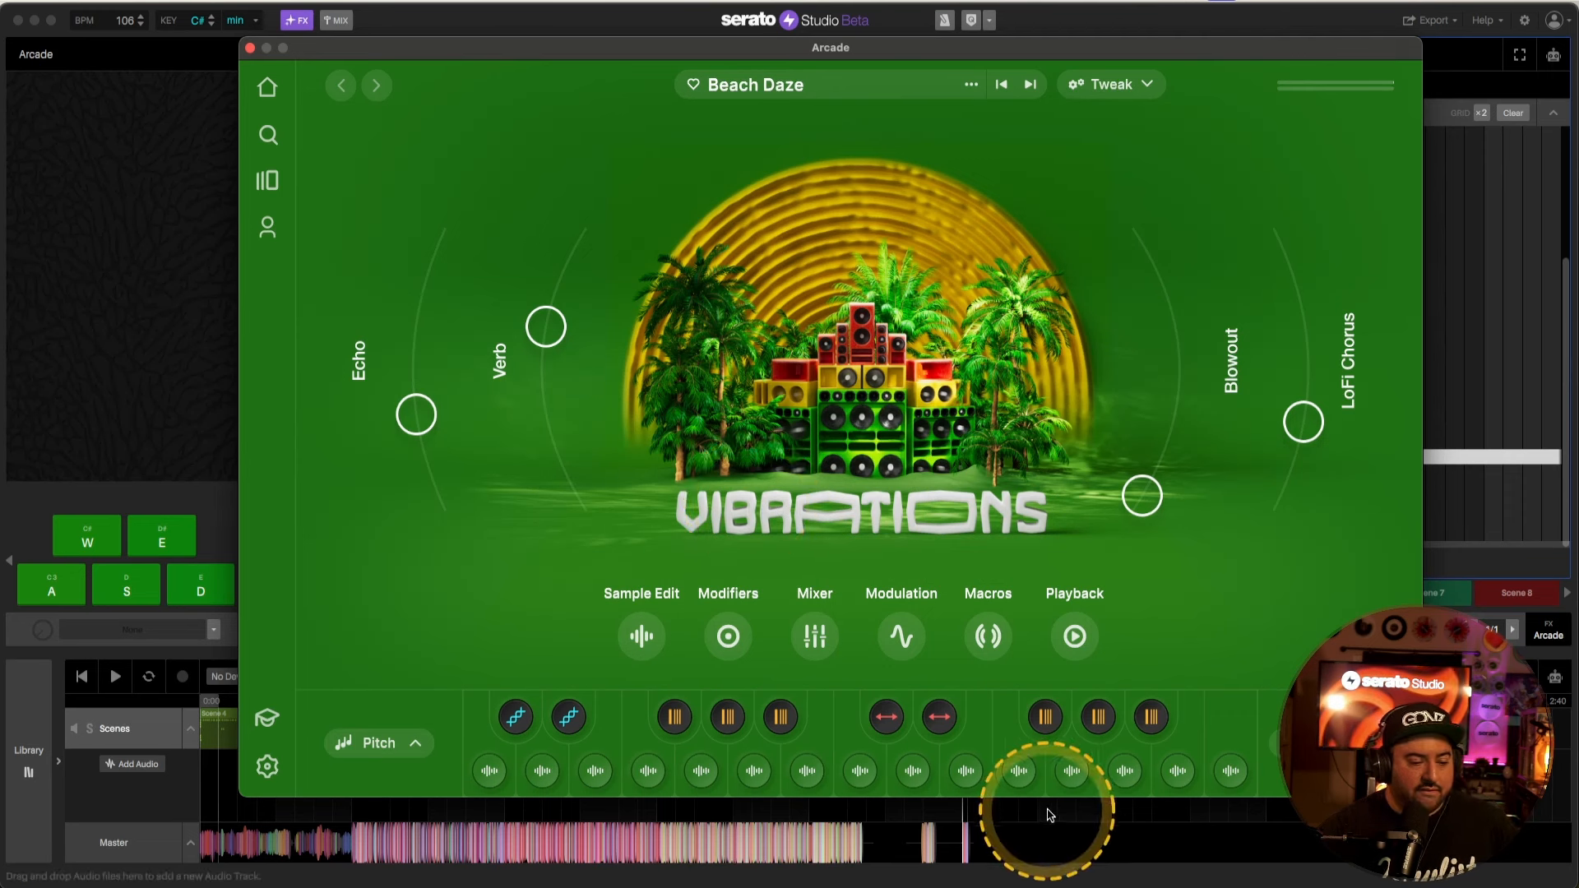
pyautogui.click(1073, 781)
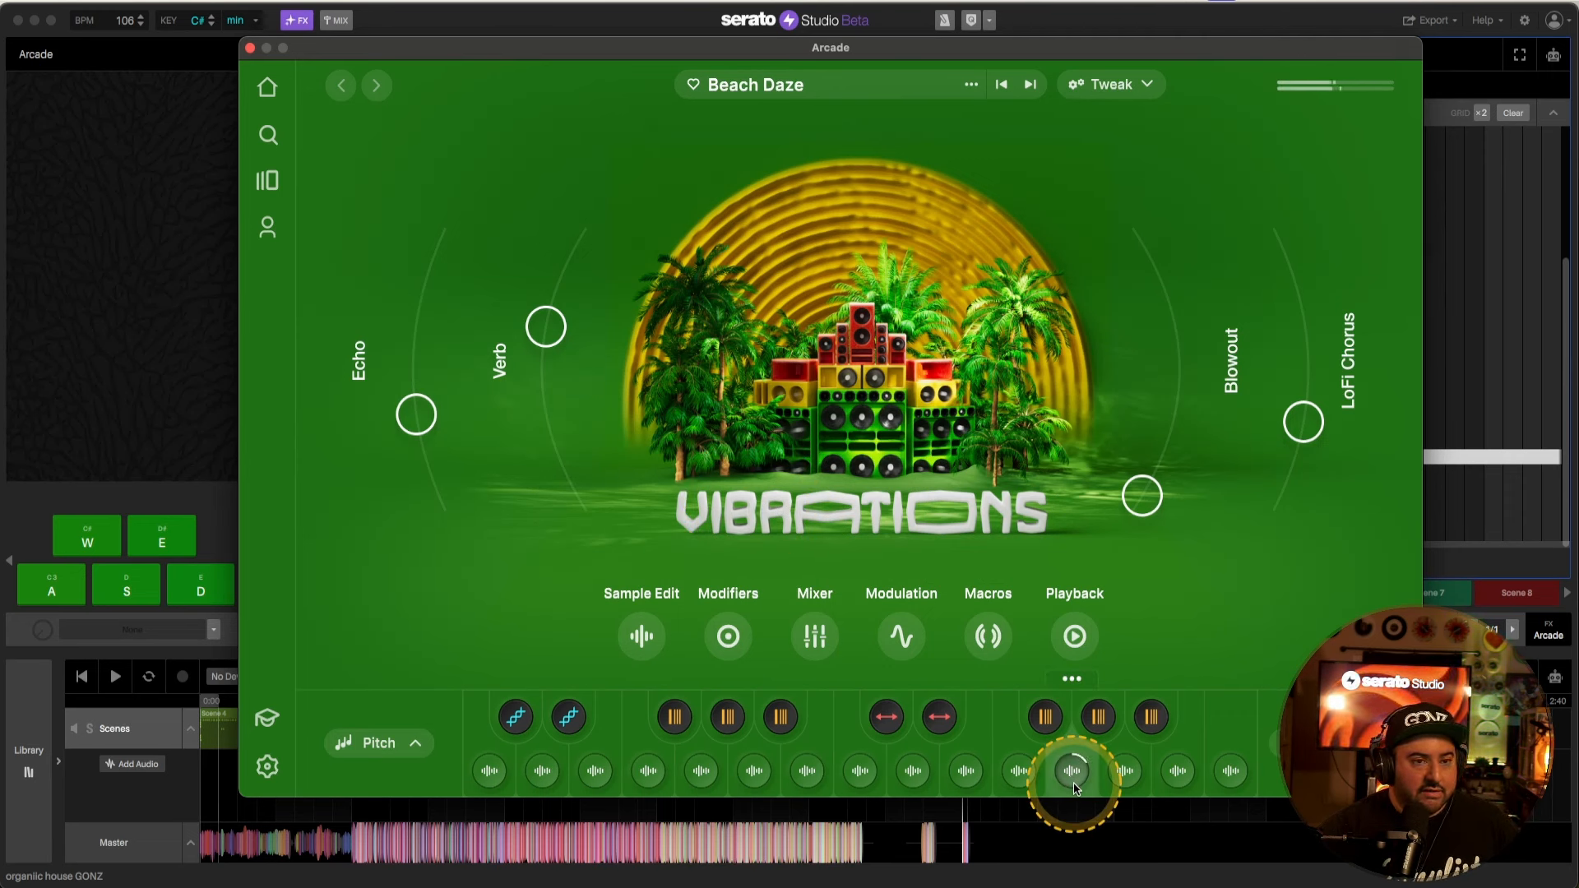
pyautogui.click(1126, 771)
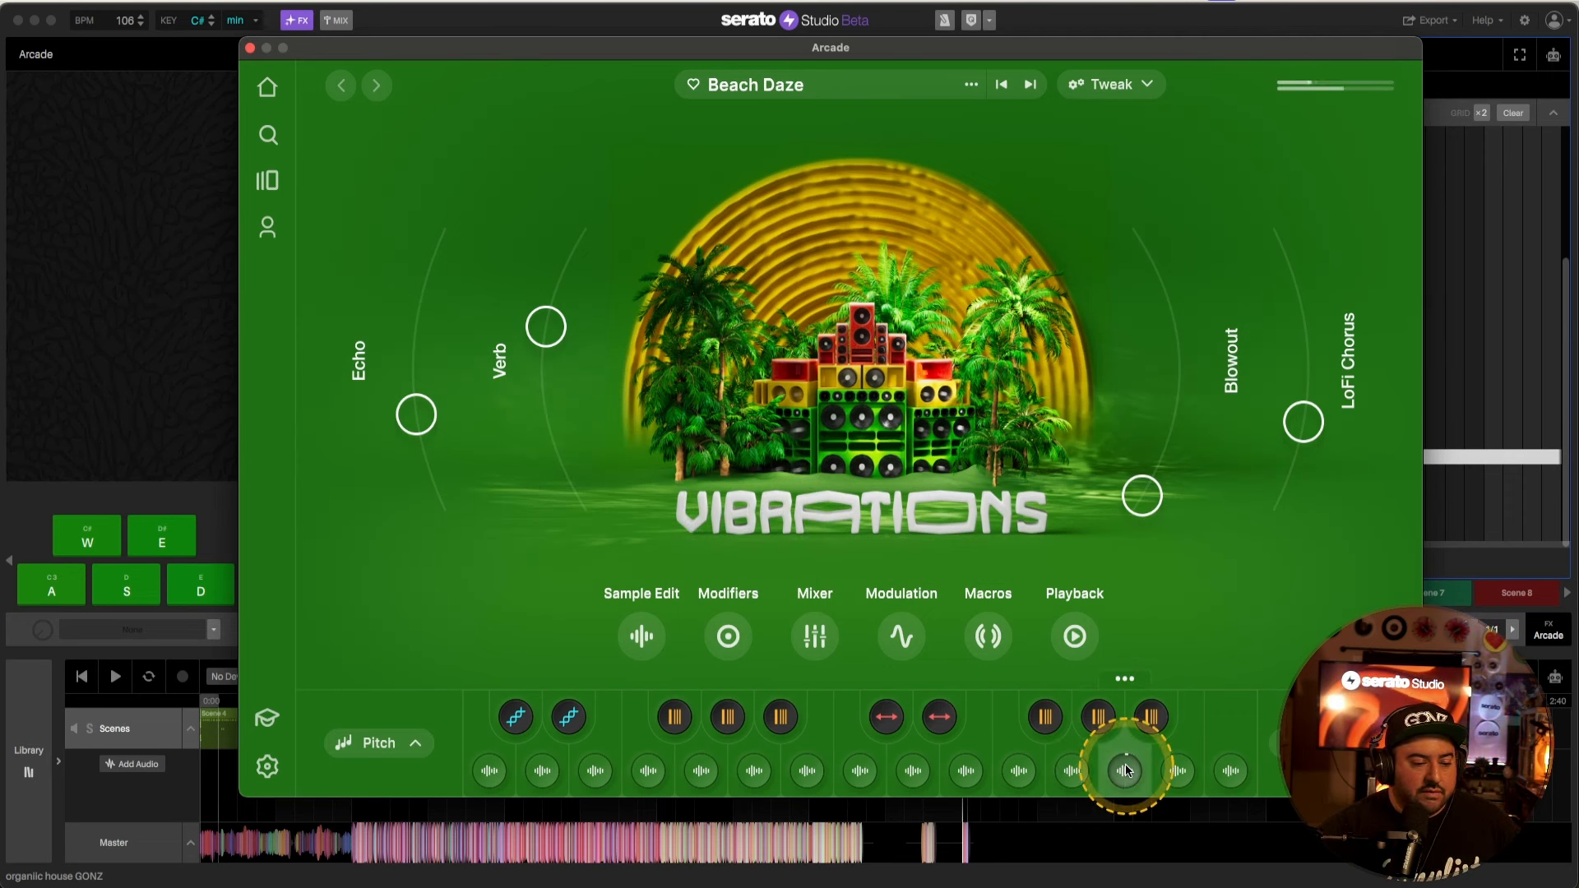
pyautogui.click(250, 48)
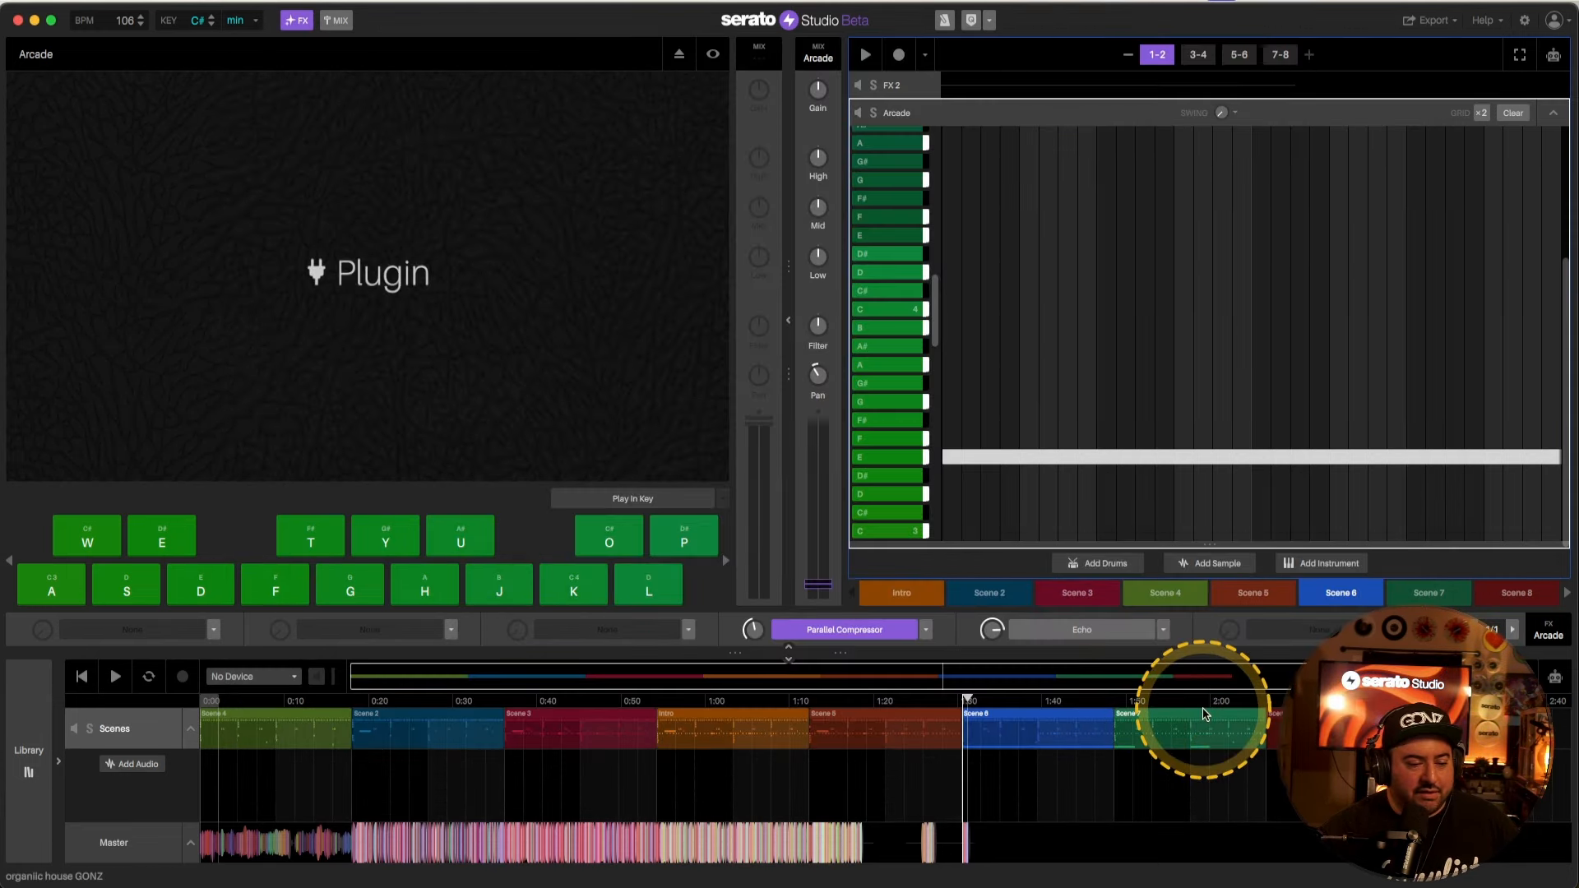
# Step: Select Scene 7 in the song arrangement, listen briefly to its start, and reopen the Arcade plugin window
pyautogui.click(1203, 715)
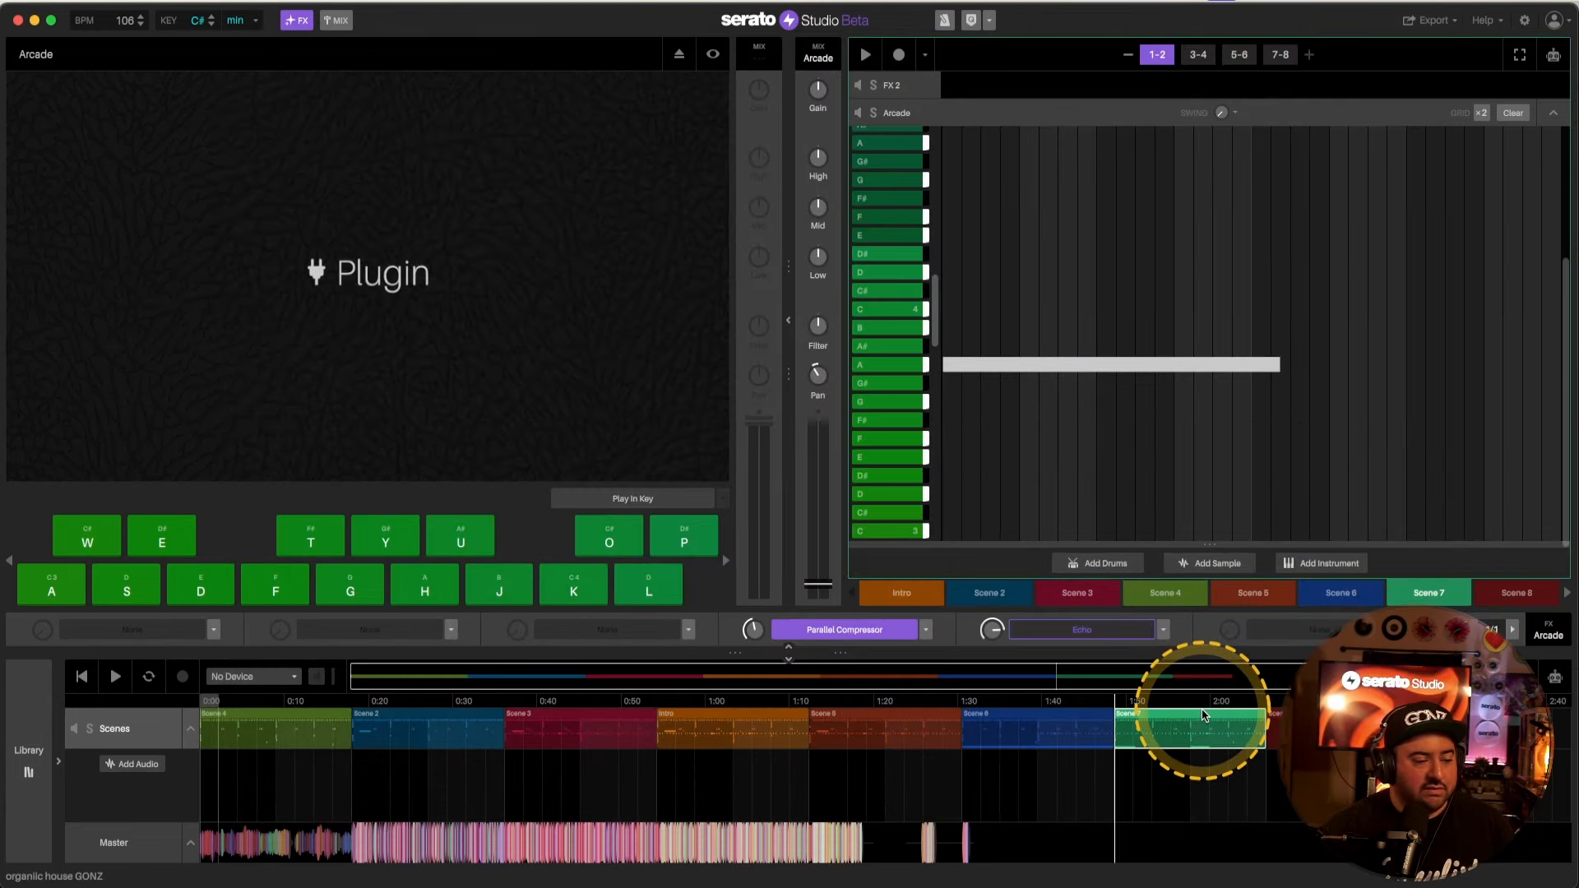
pyautogui.press('space')
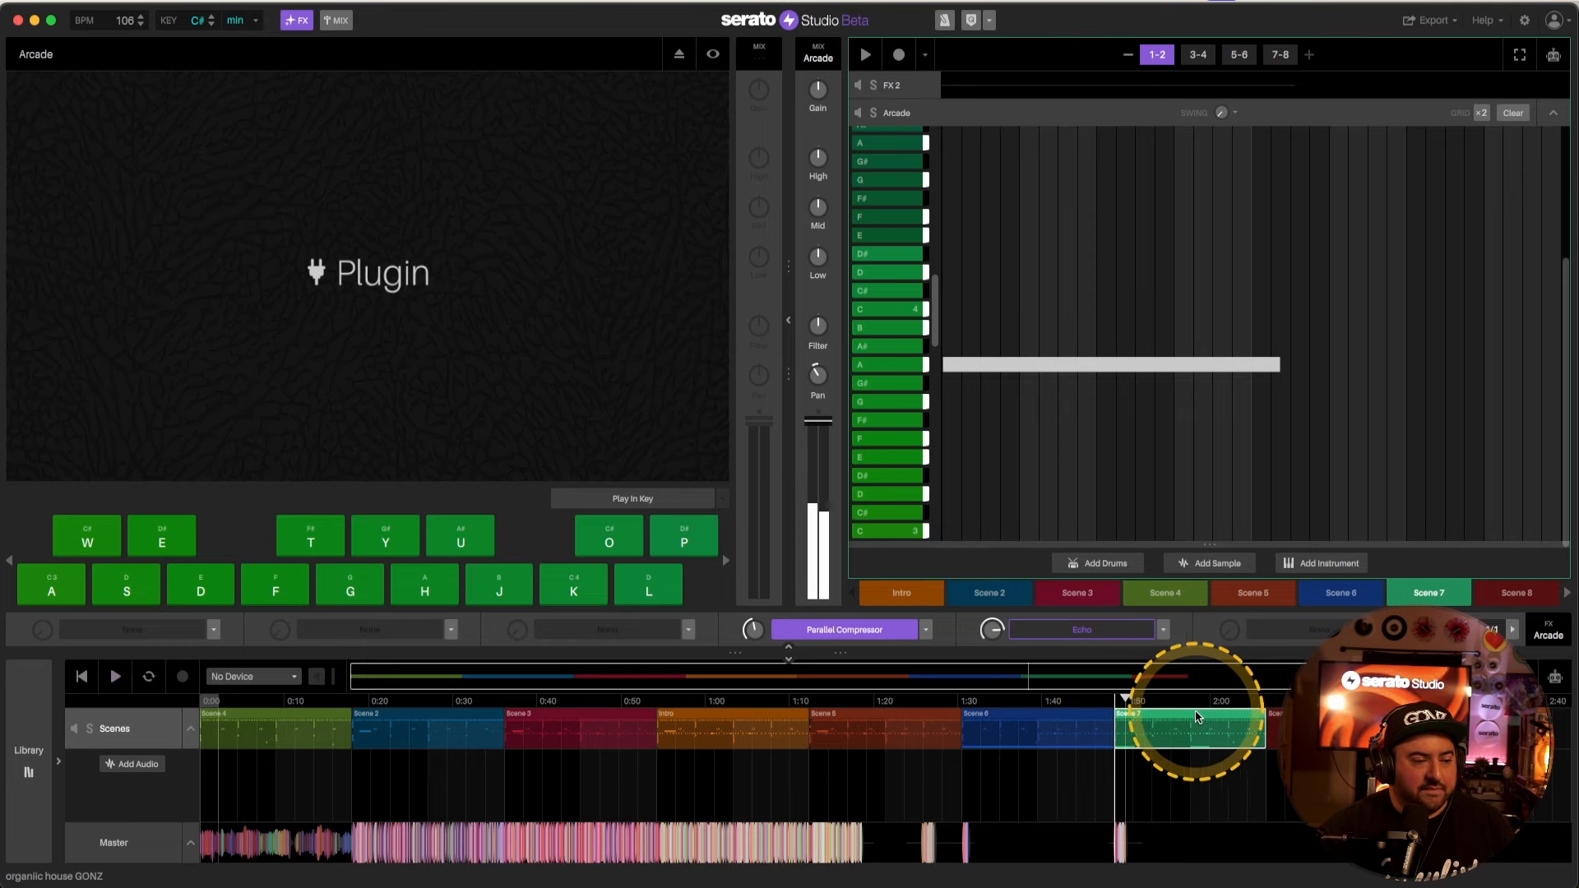
pyautogui.click(713, 56)
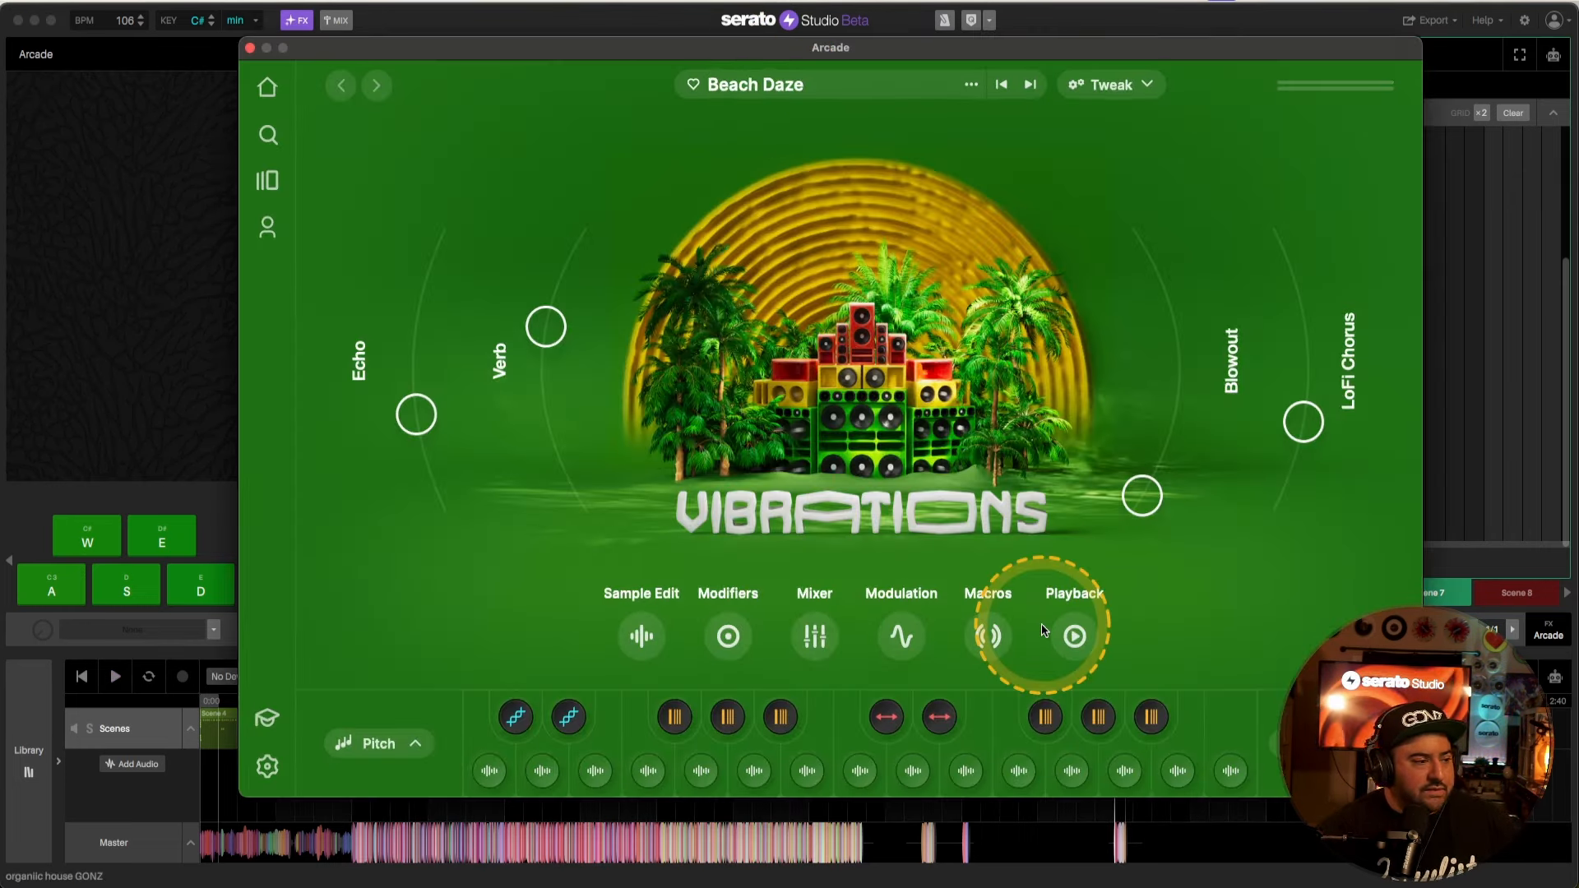
# Step: Audition several of the upper-key samples in Arcade's Beach Daze kit one after another
pyautogui.click(1228, 769)
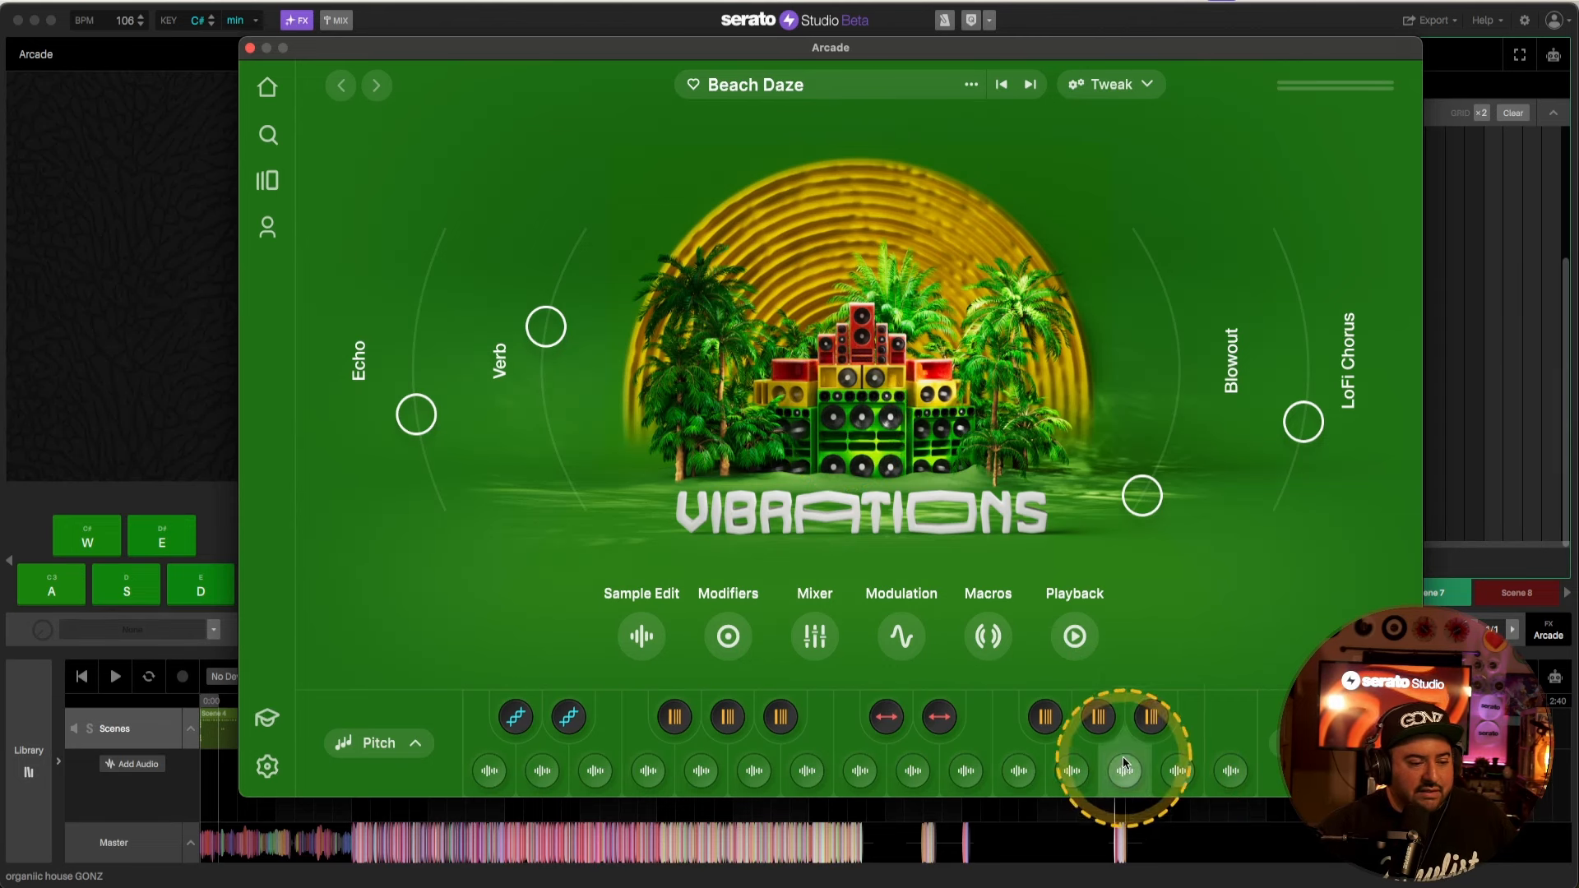
pyautogui.click(1181, 782)
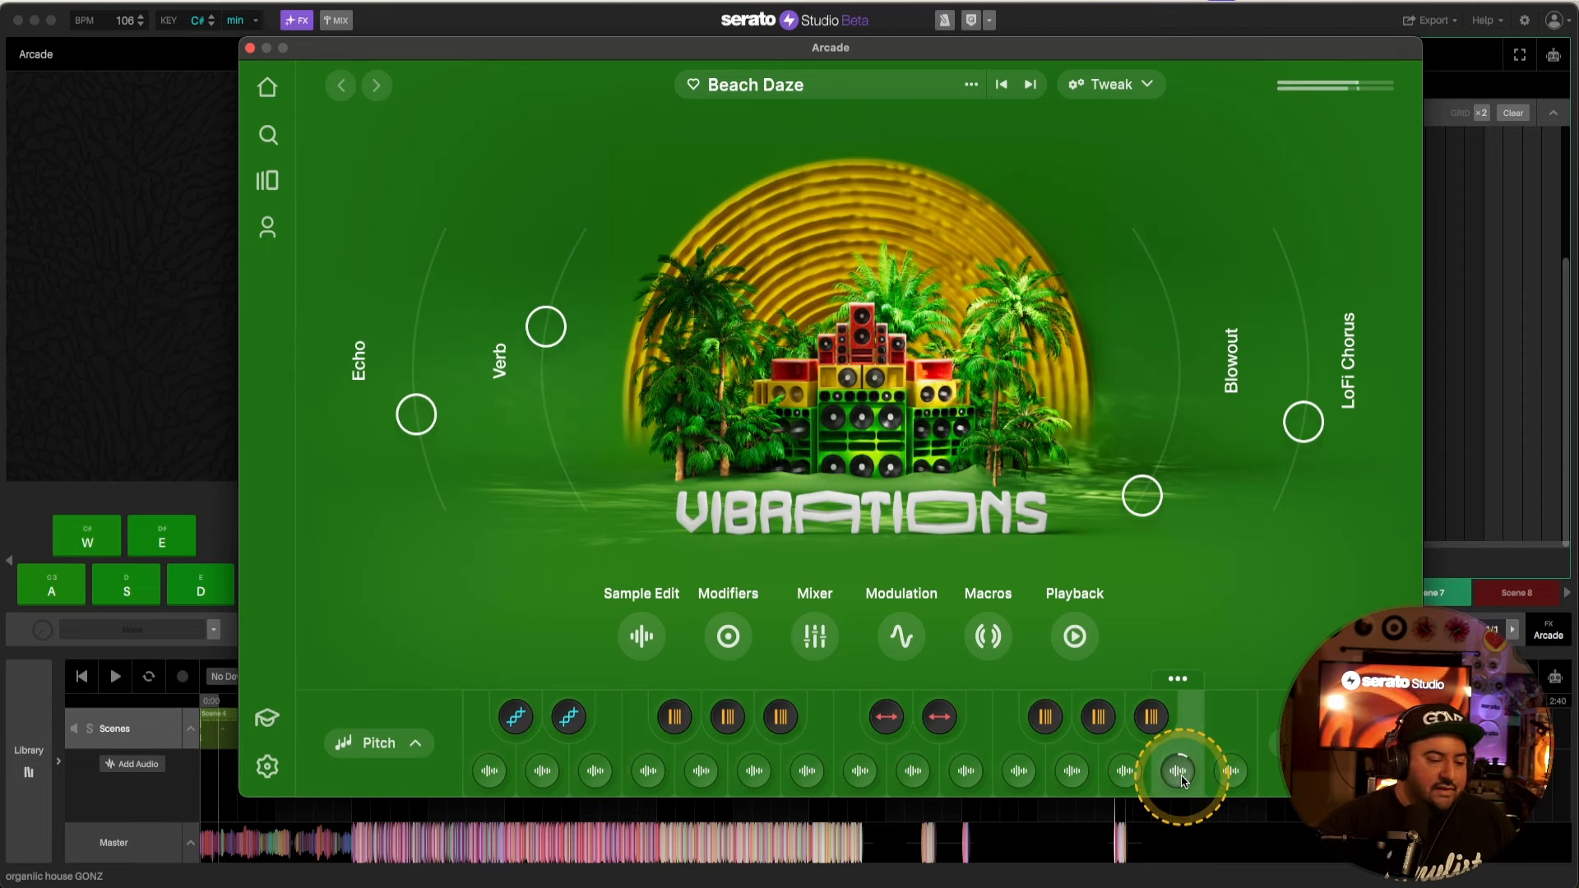
pyautogui.click(1072, 773)
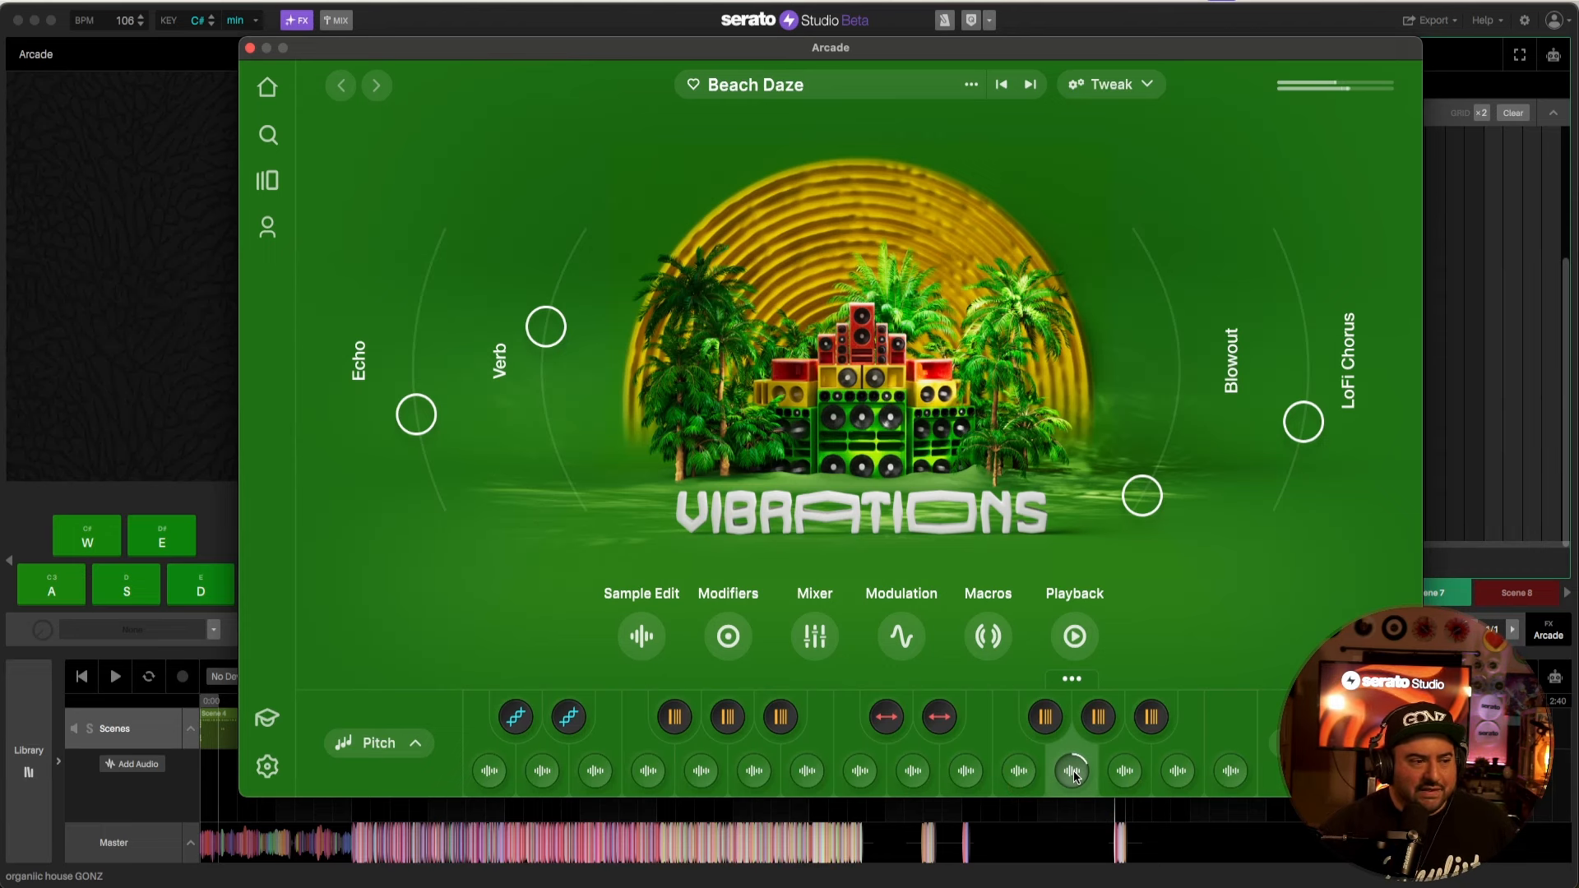
pyautogui.click(1004, 777)
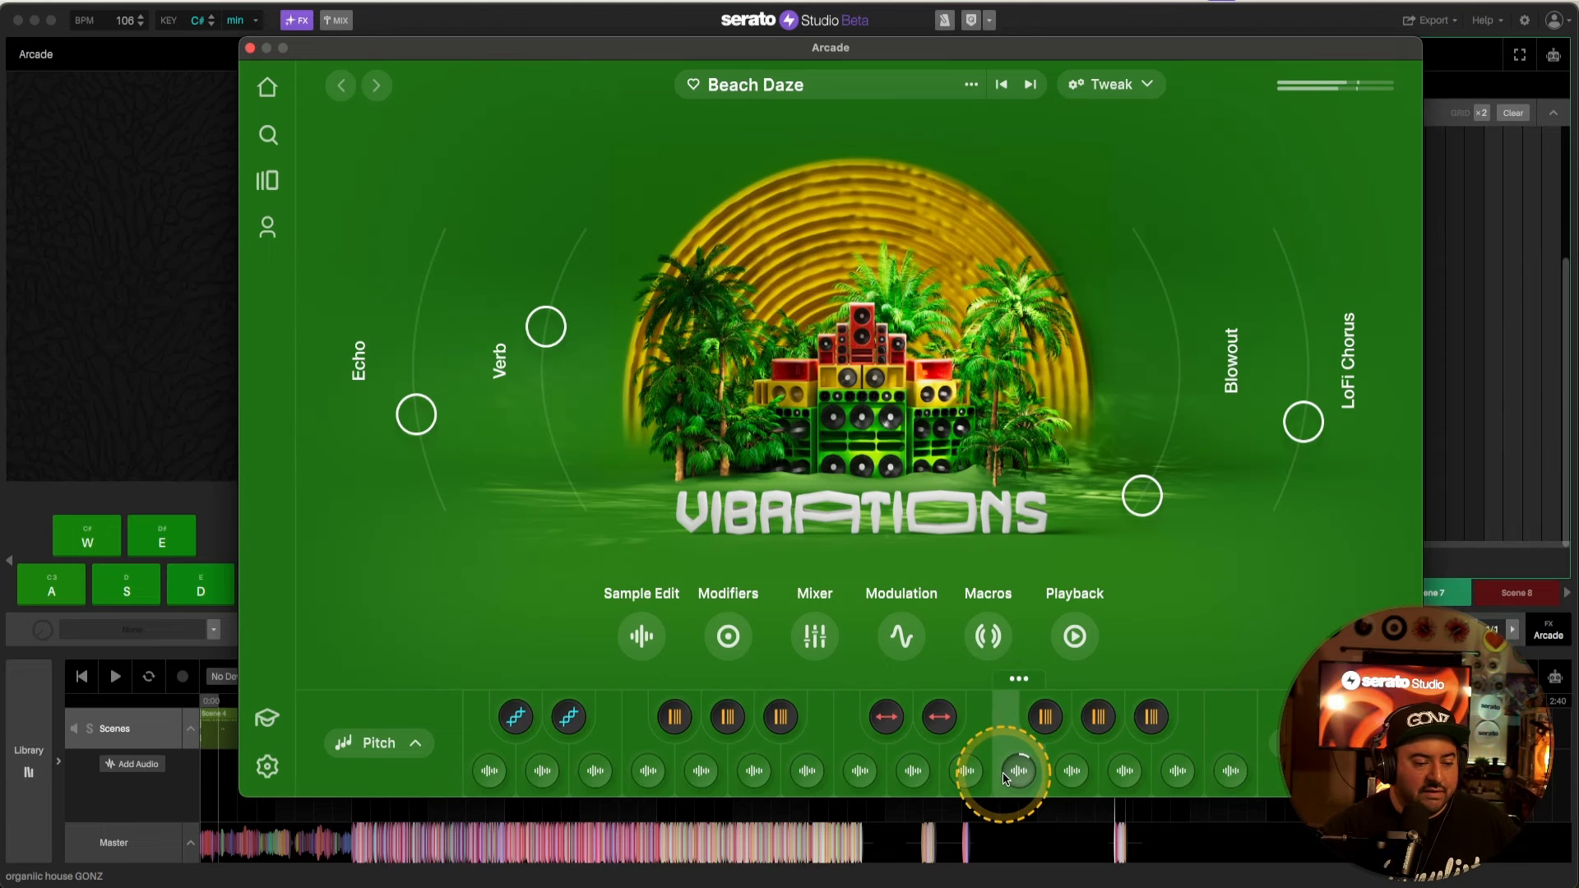
pyautogui.click(1178, 772)
pyautogui.click(1231, 771)
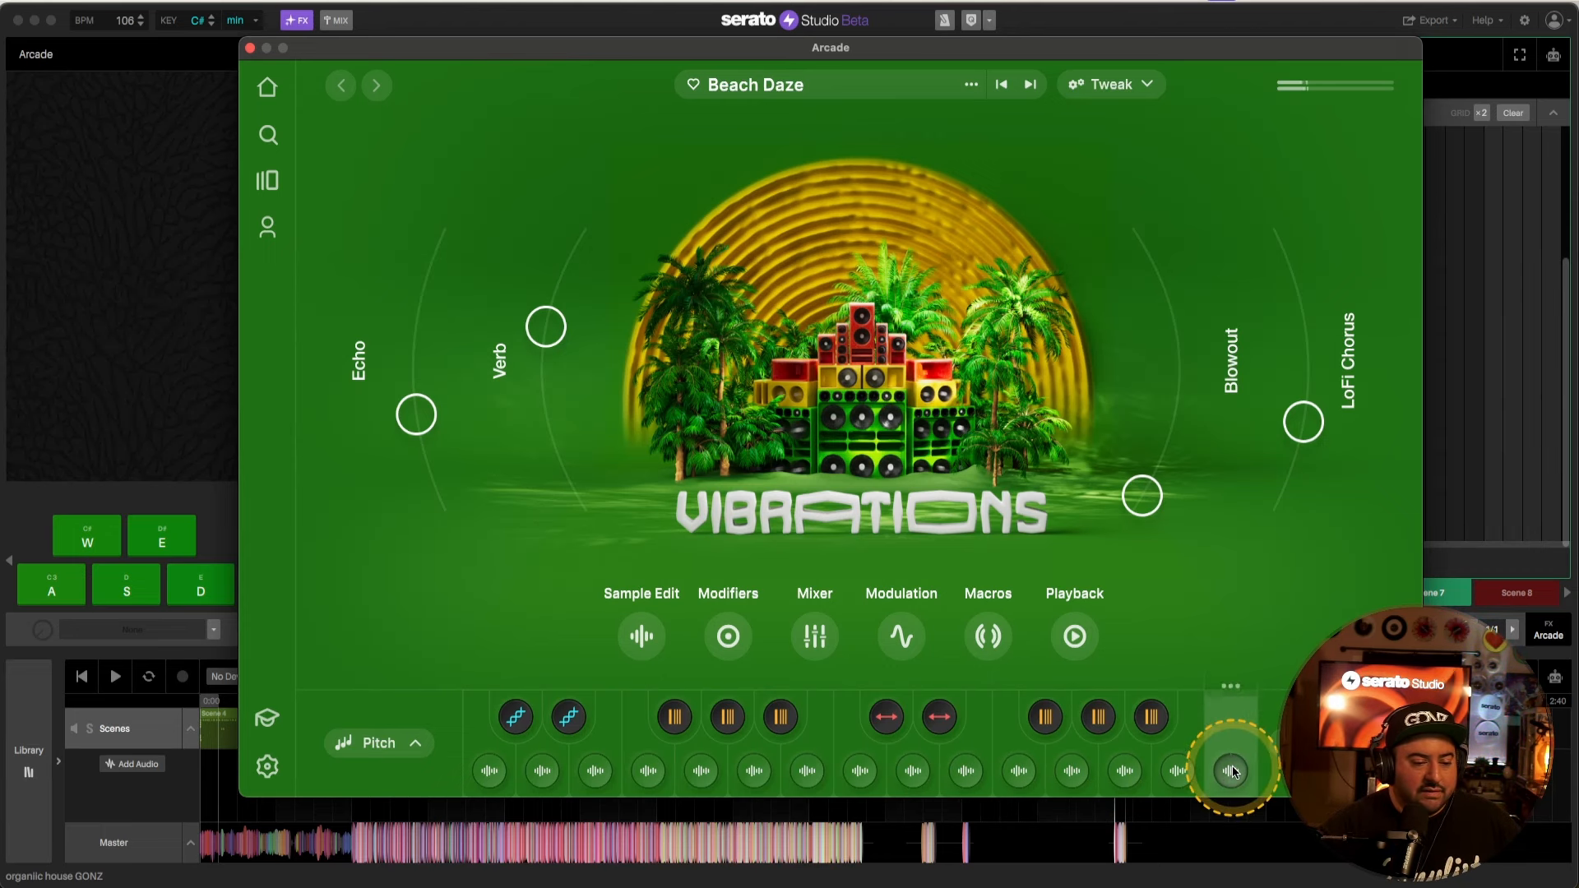
# Step: View the Bahamas Horns Verby Phrases 02 sample in the sample editor, audition further mid-key samples, and close the Arcade window
pyautogui.doubleClick(1182, 772)
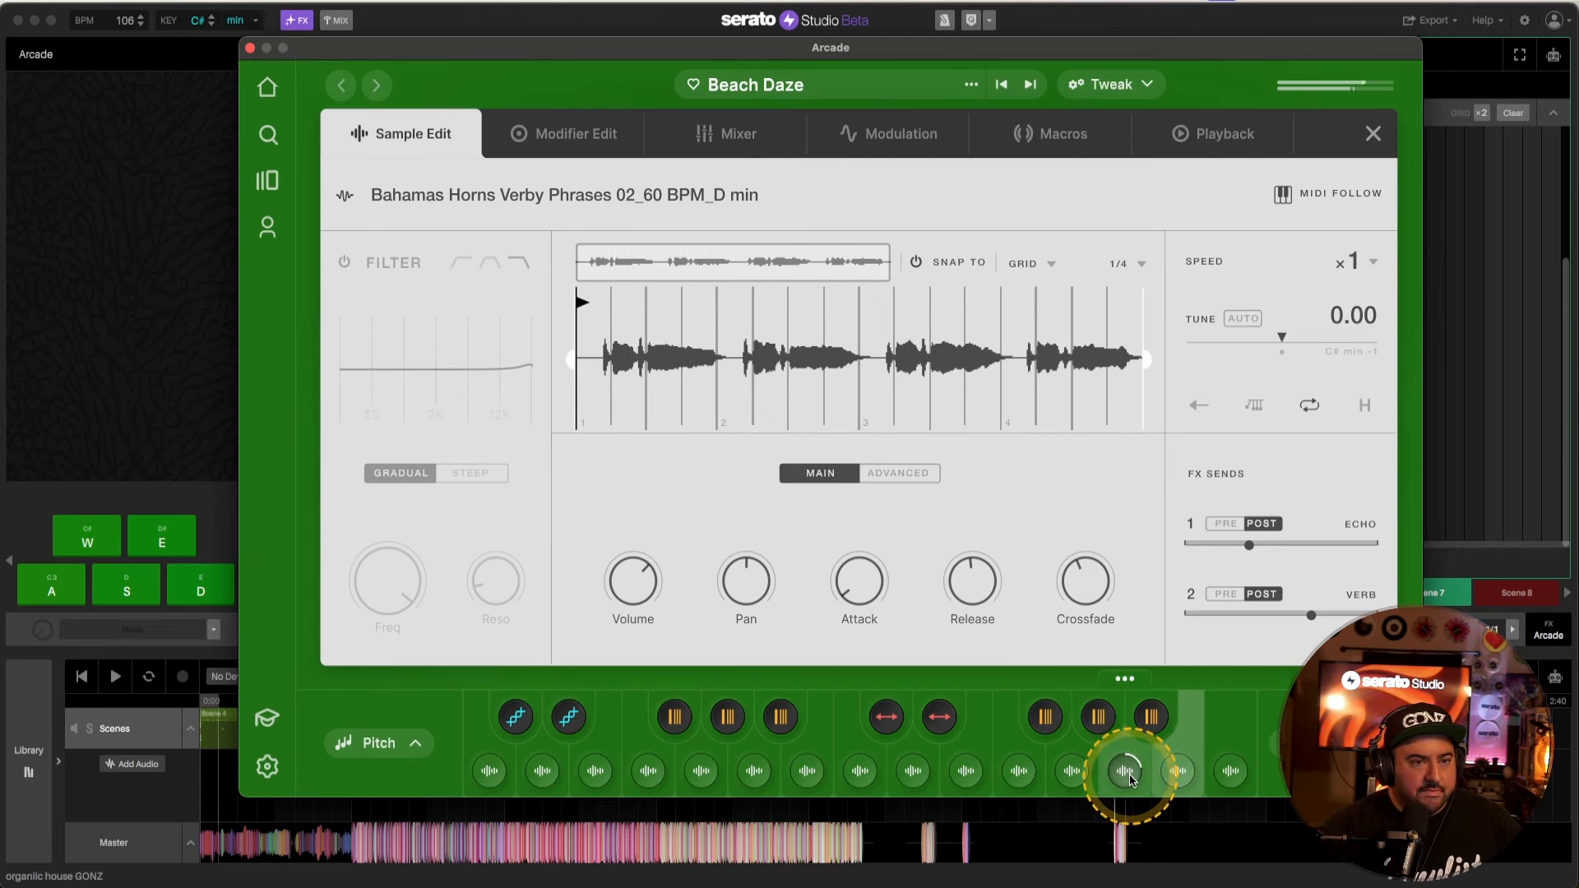
pyautogui.click(1373, 133)
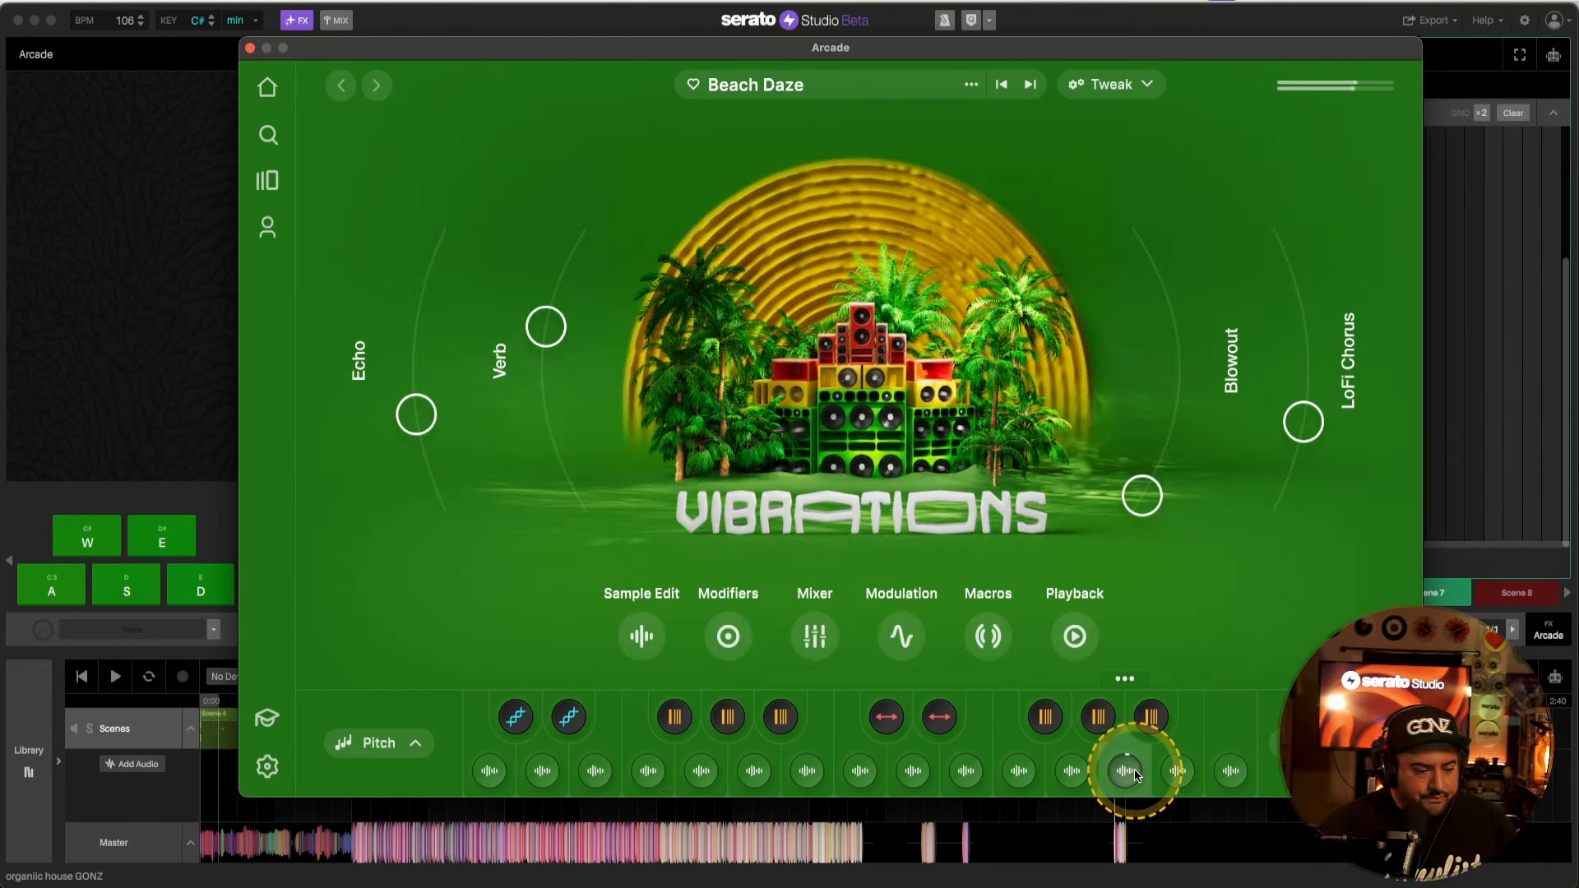
pyautogui.click(912, 772)
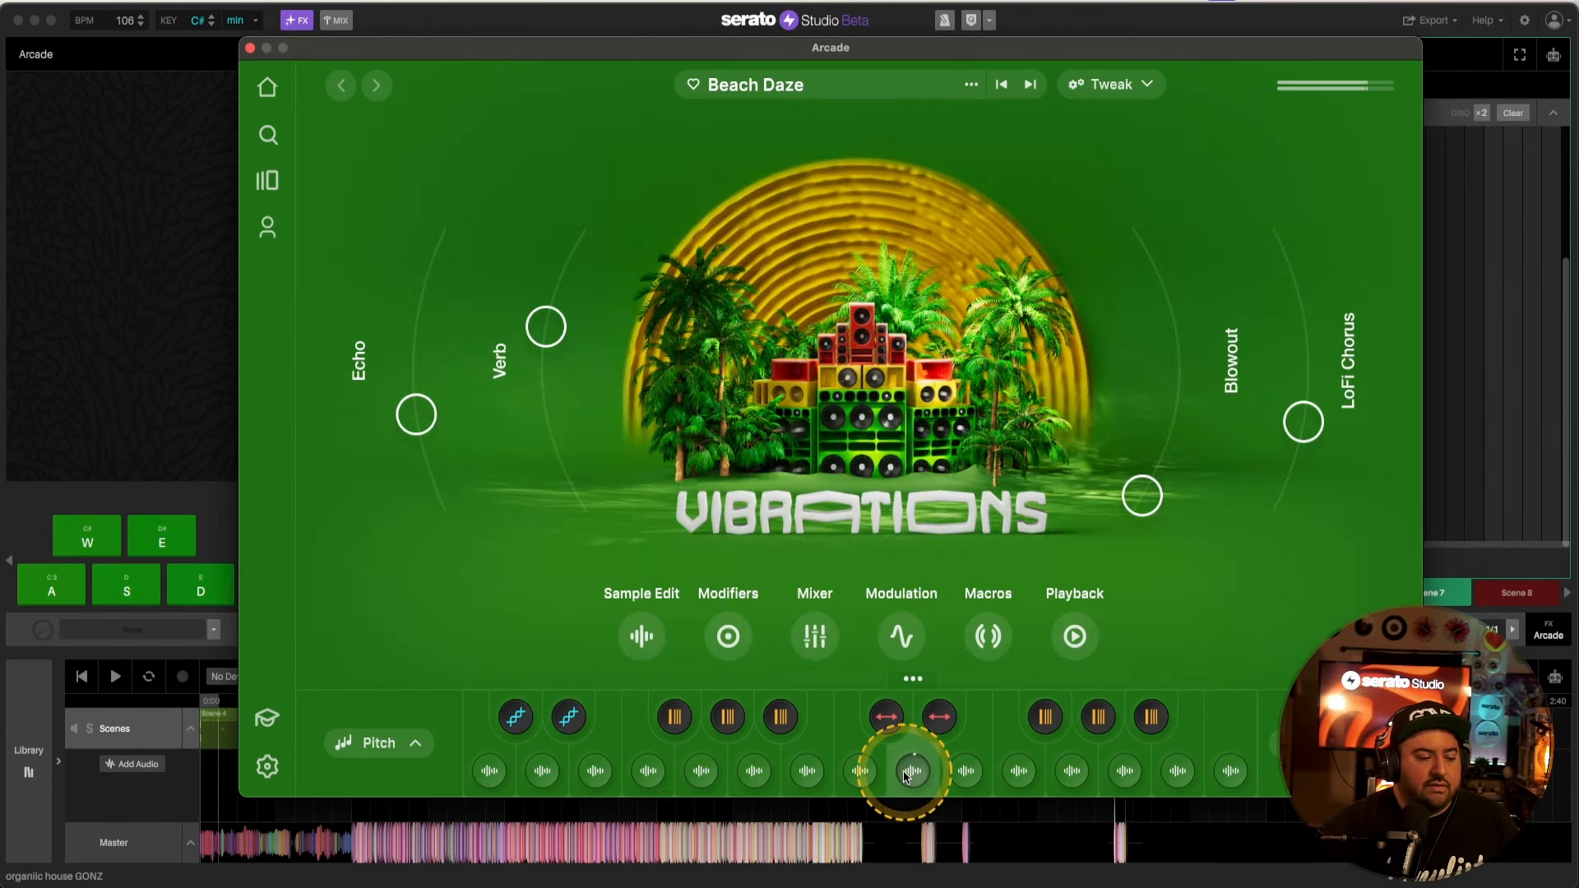
pyautogui.click(969, 769)
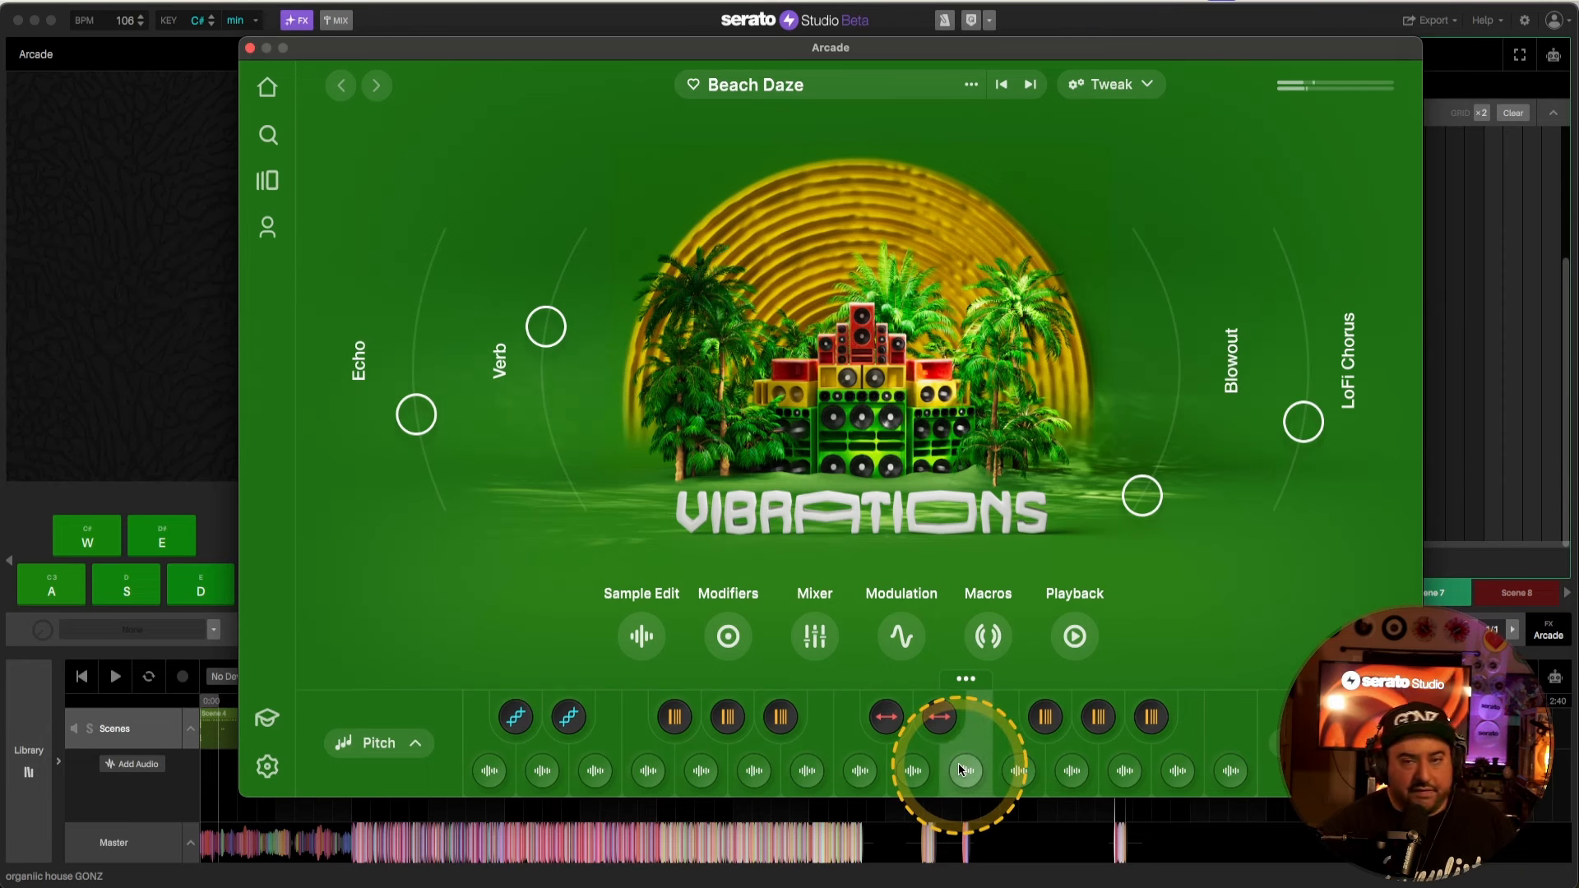
pyautogui.click(959, 769)
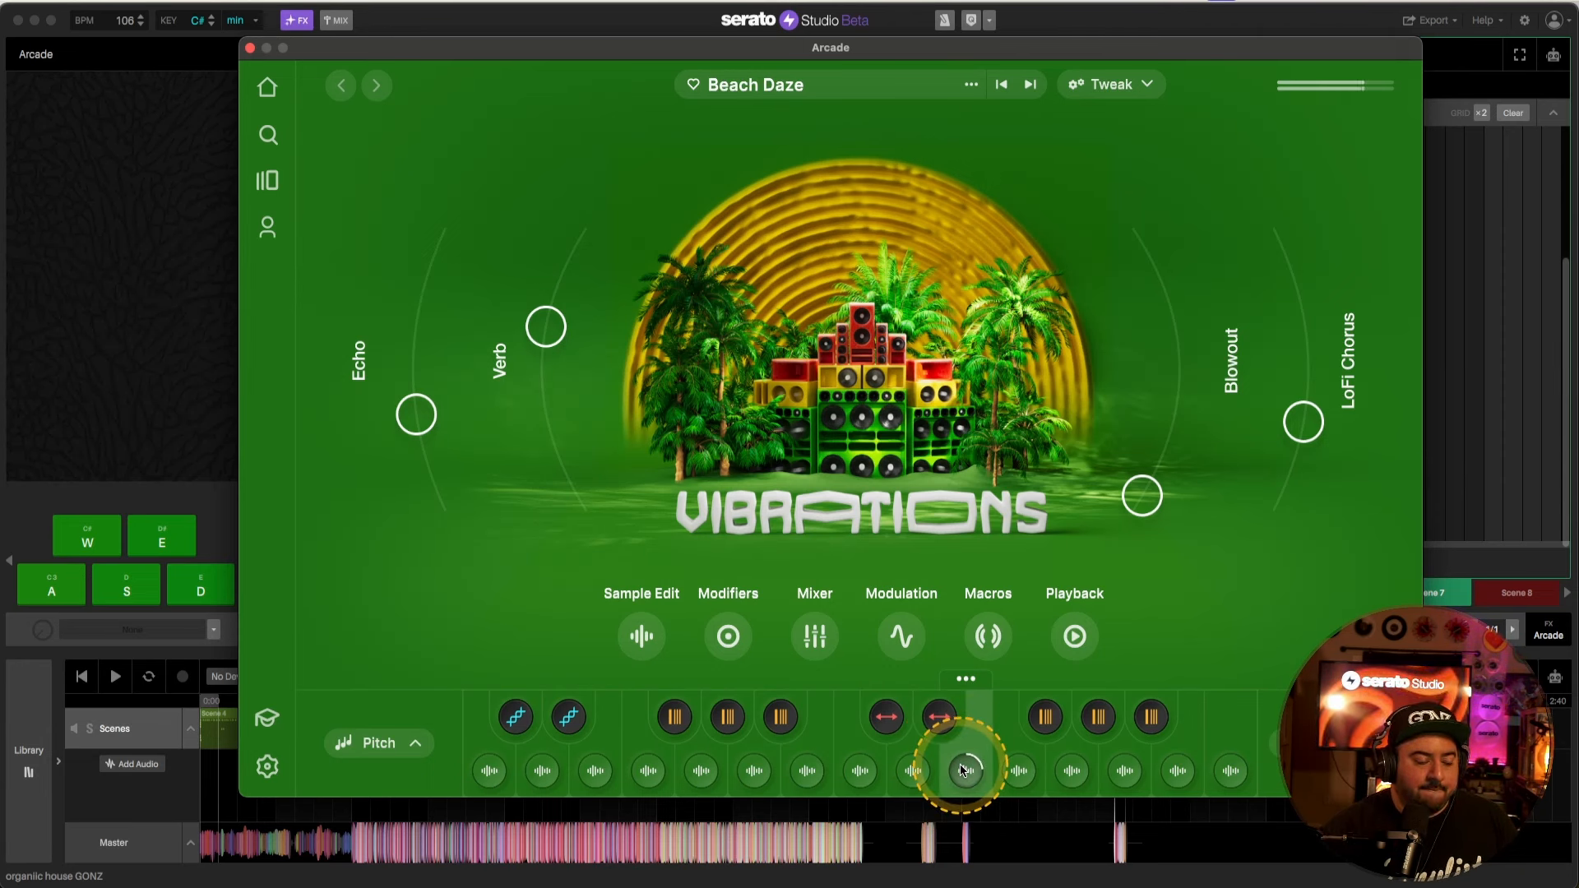
pyautogui.click(250, 47)
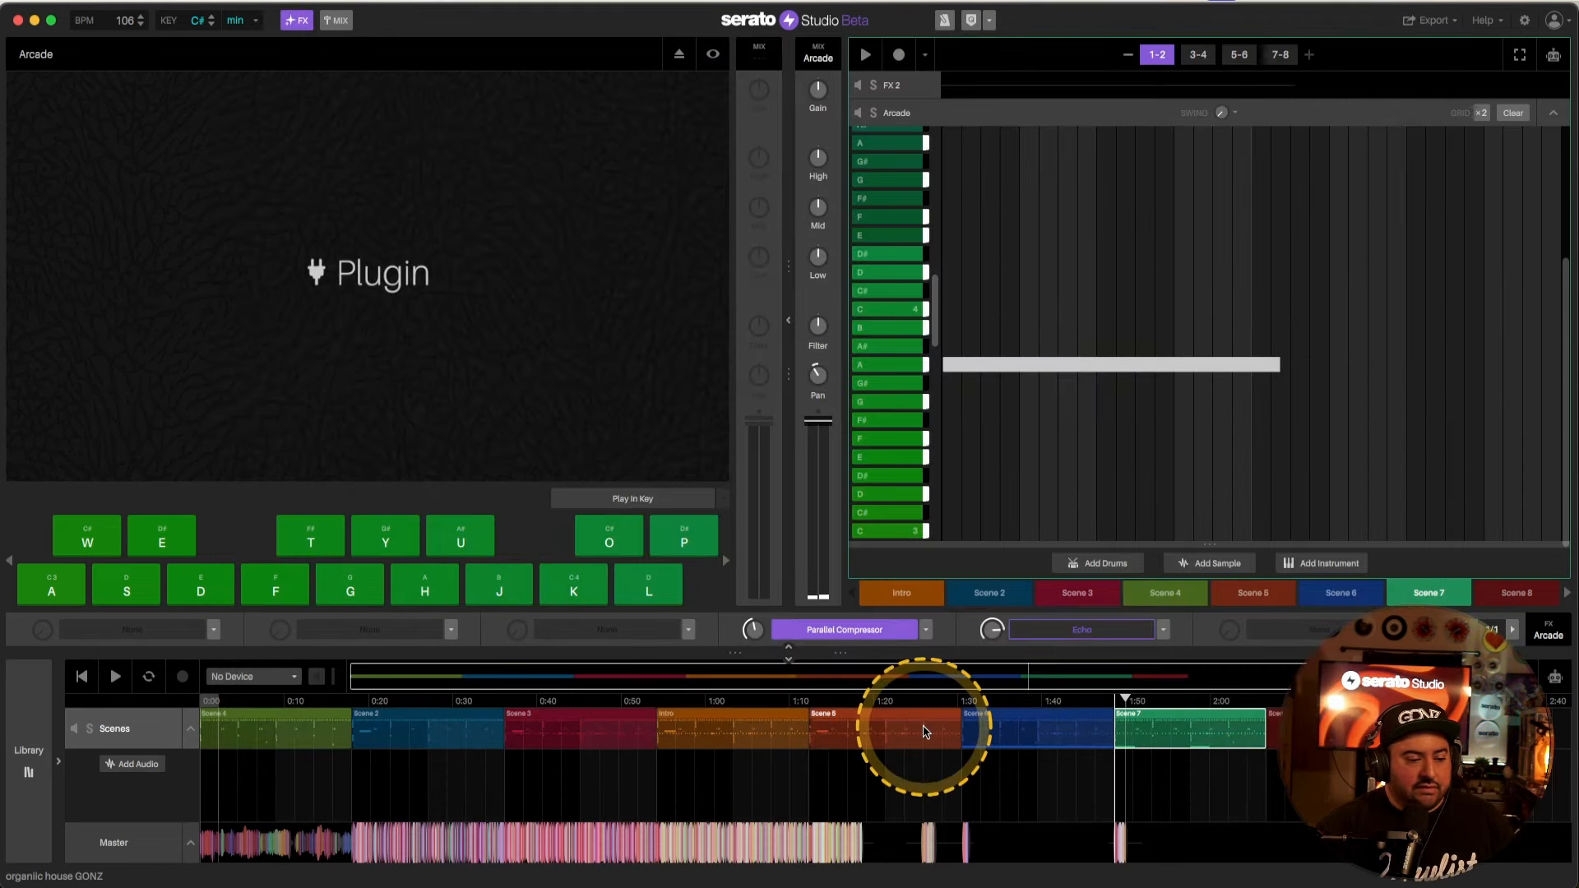
# Step: Play the song arrangement from Scene 6 through the end of Scene 7 with the Arcade note grid open
pyautogui.click(1067, 721)
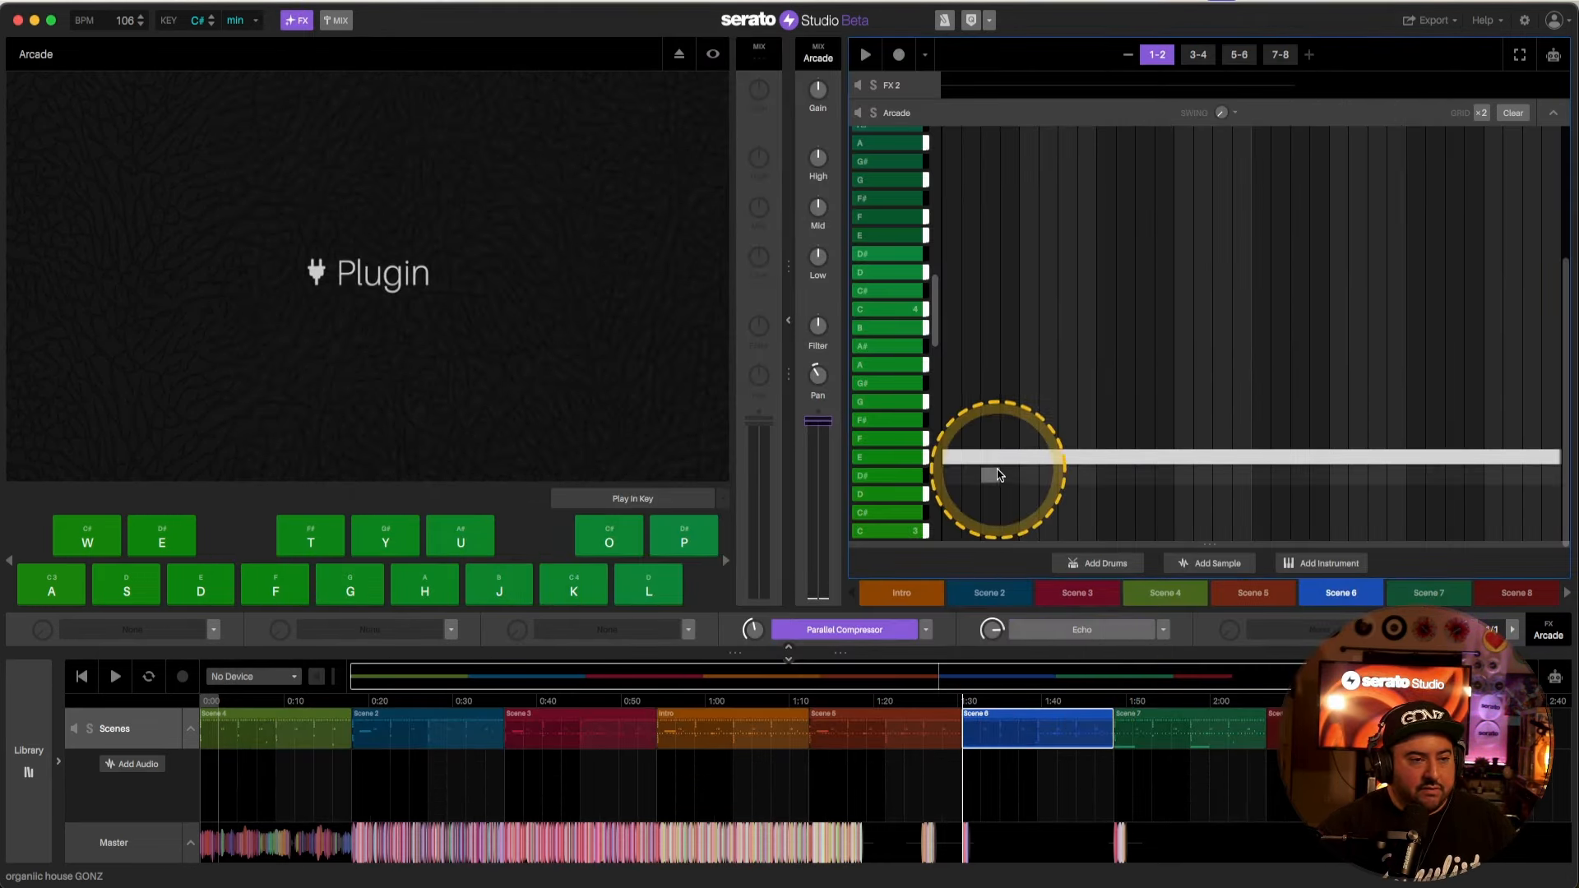
pyautogui.press('space')
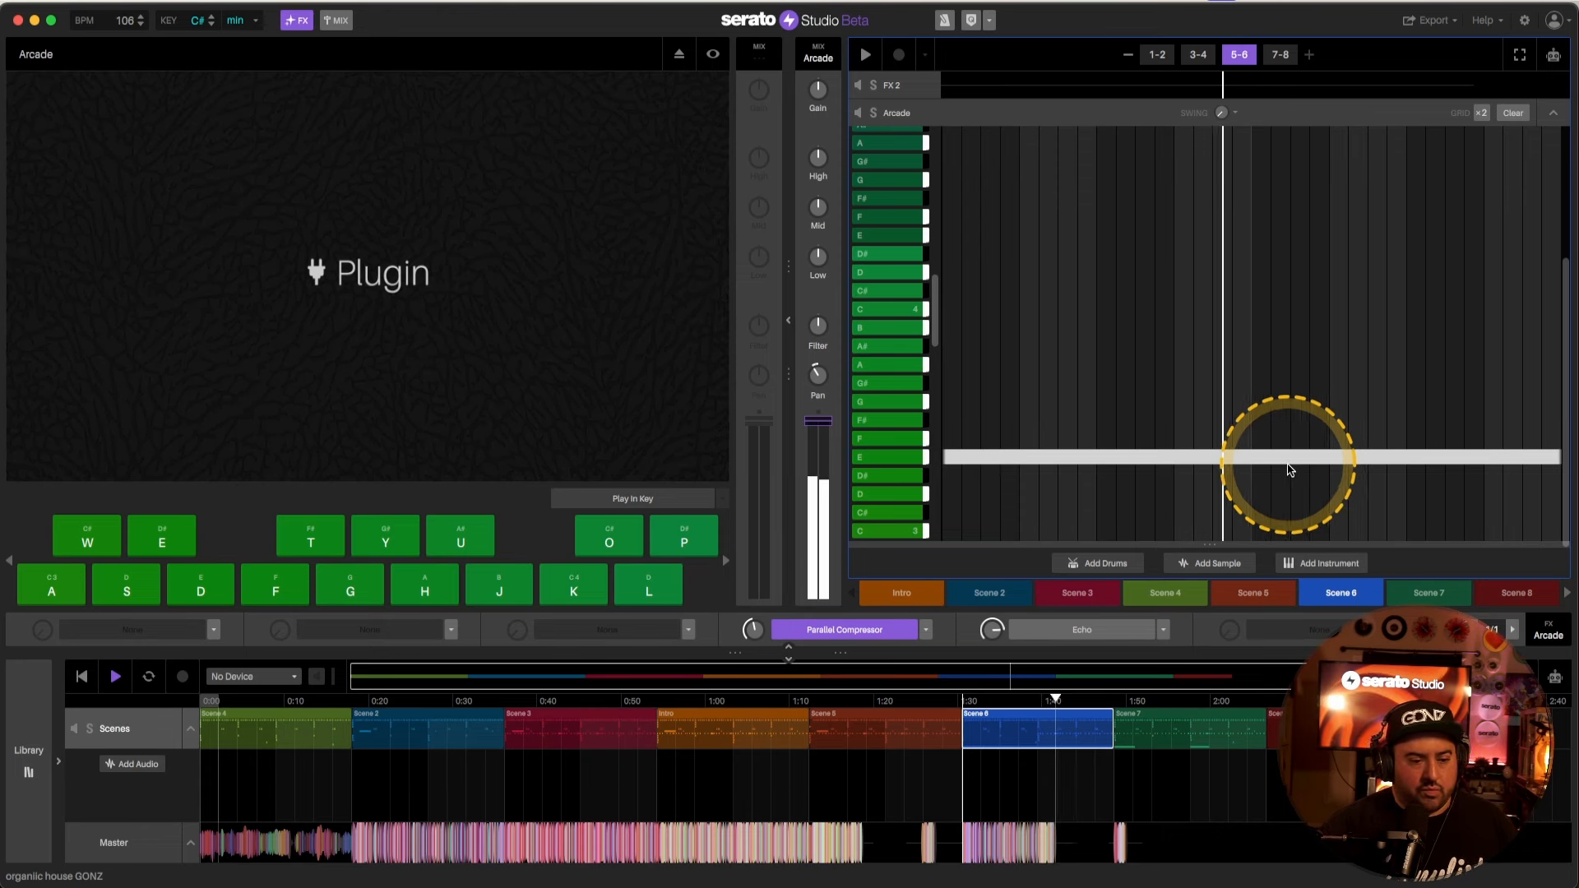
pyautogui.click(1432, 593)
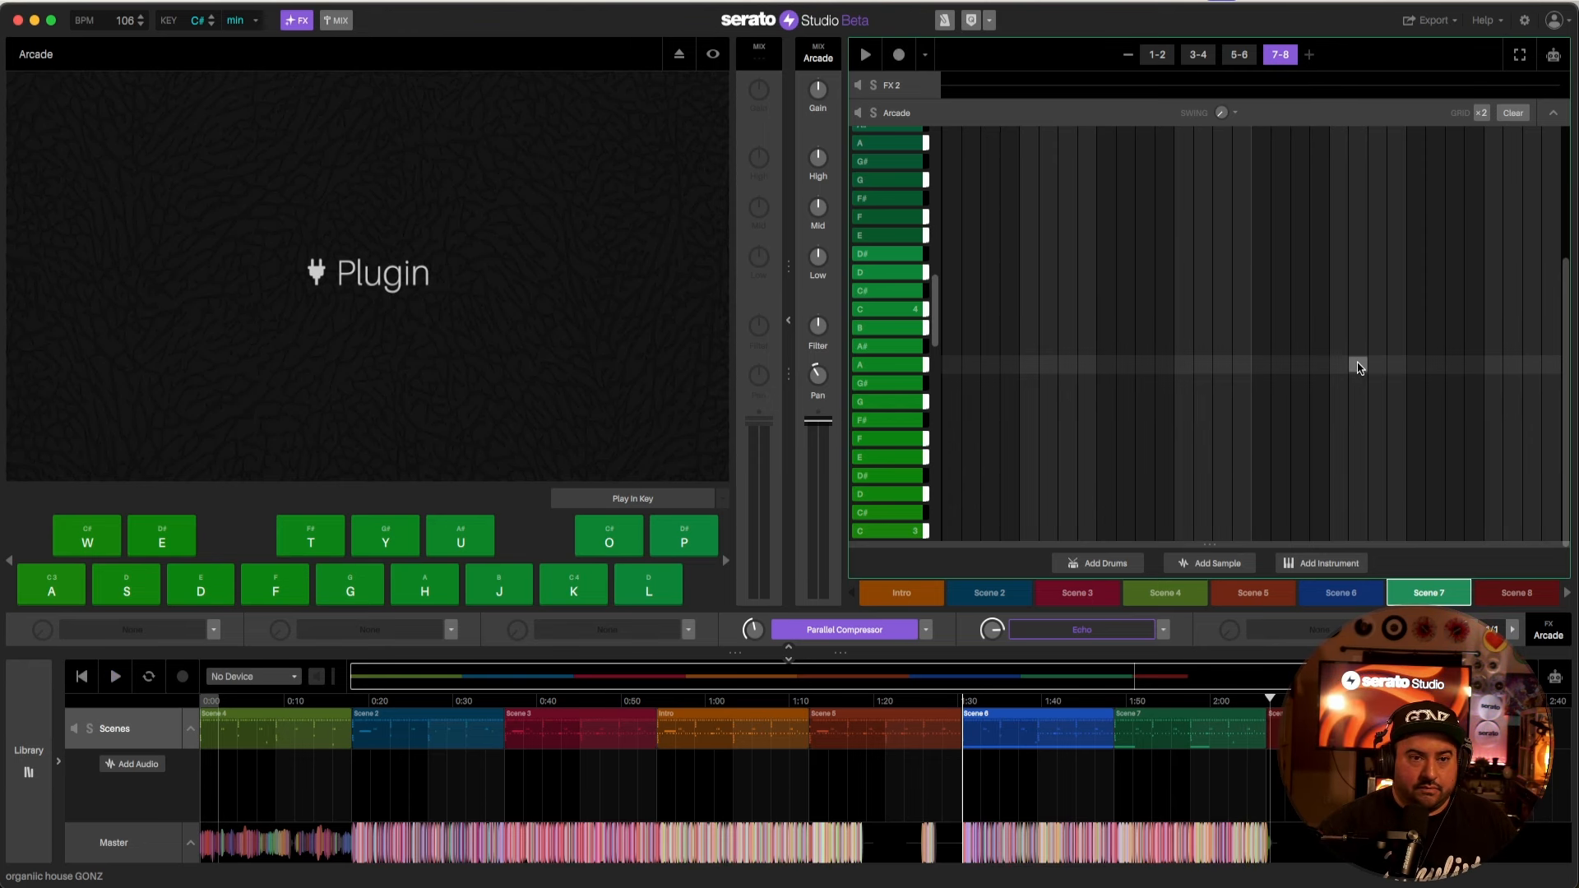
pyautogui.click(1342, 369)
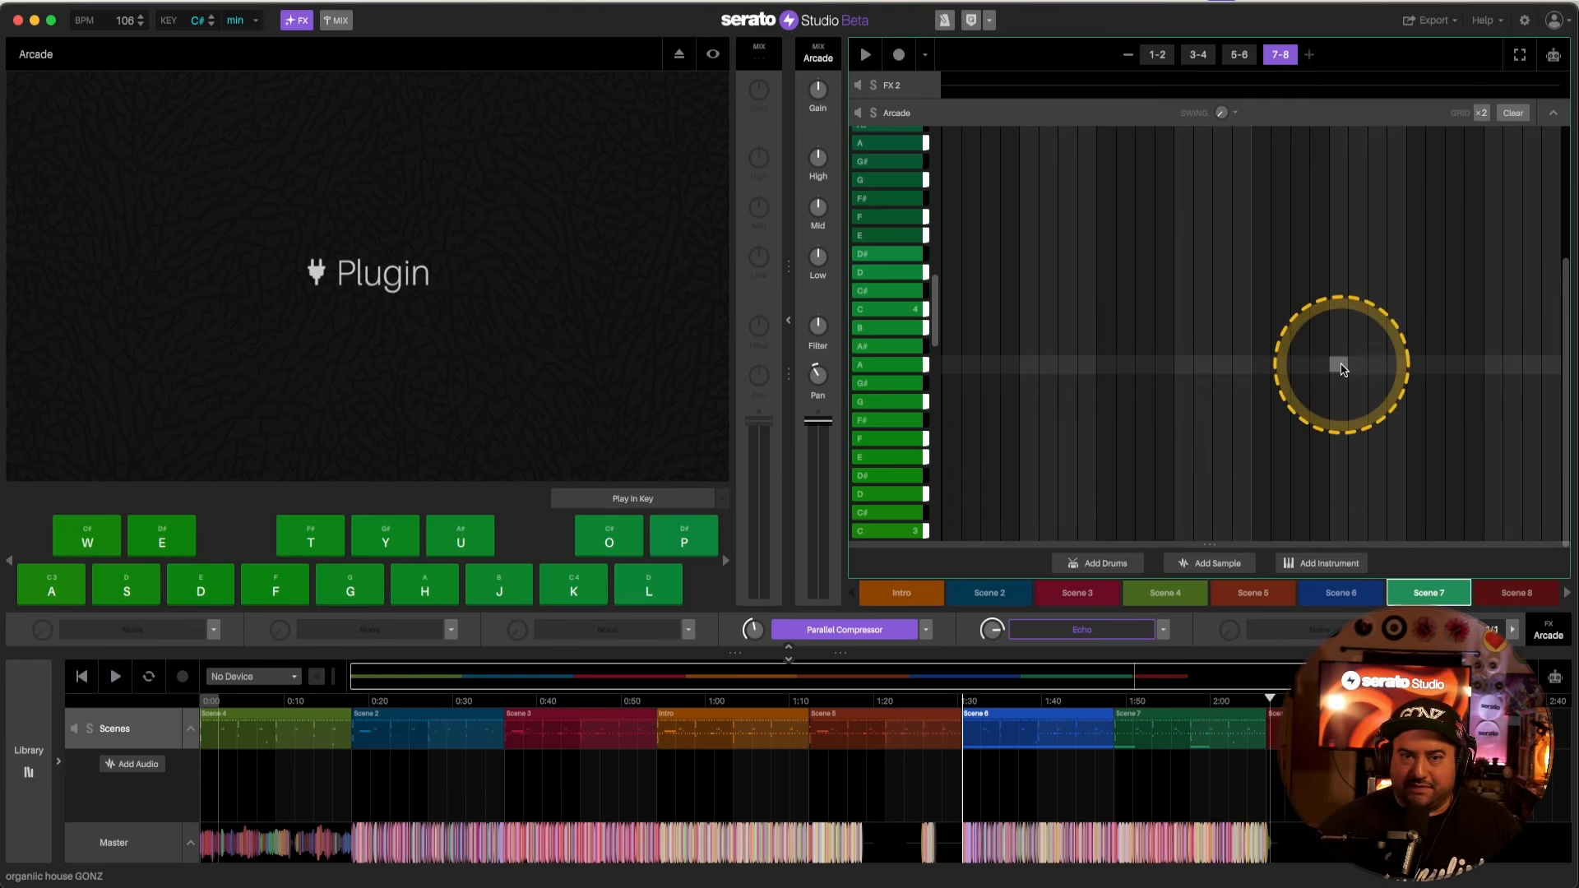
# Step: Collapse the Arcade deck's note grid to show the full list of Scene 7 decks in bars 7-8
pyautogui.click(1553, 116)
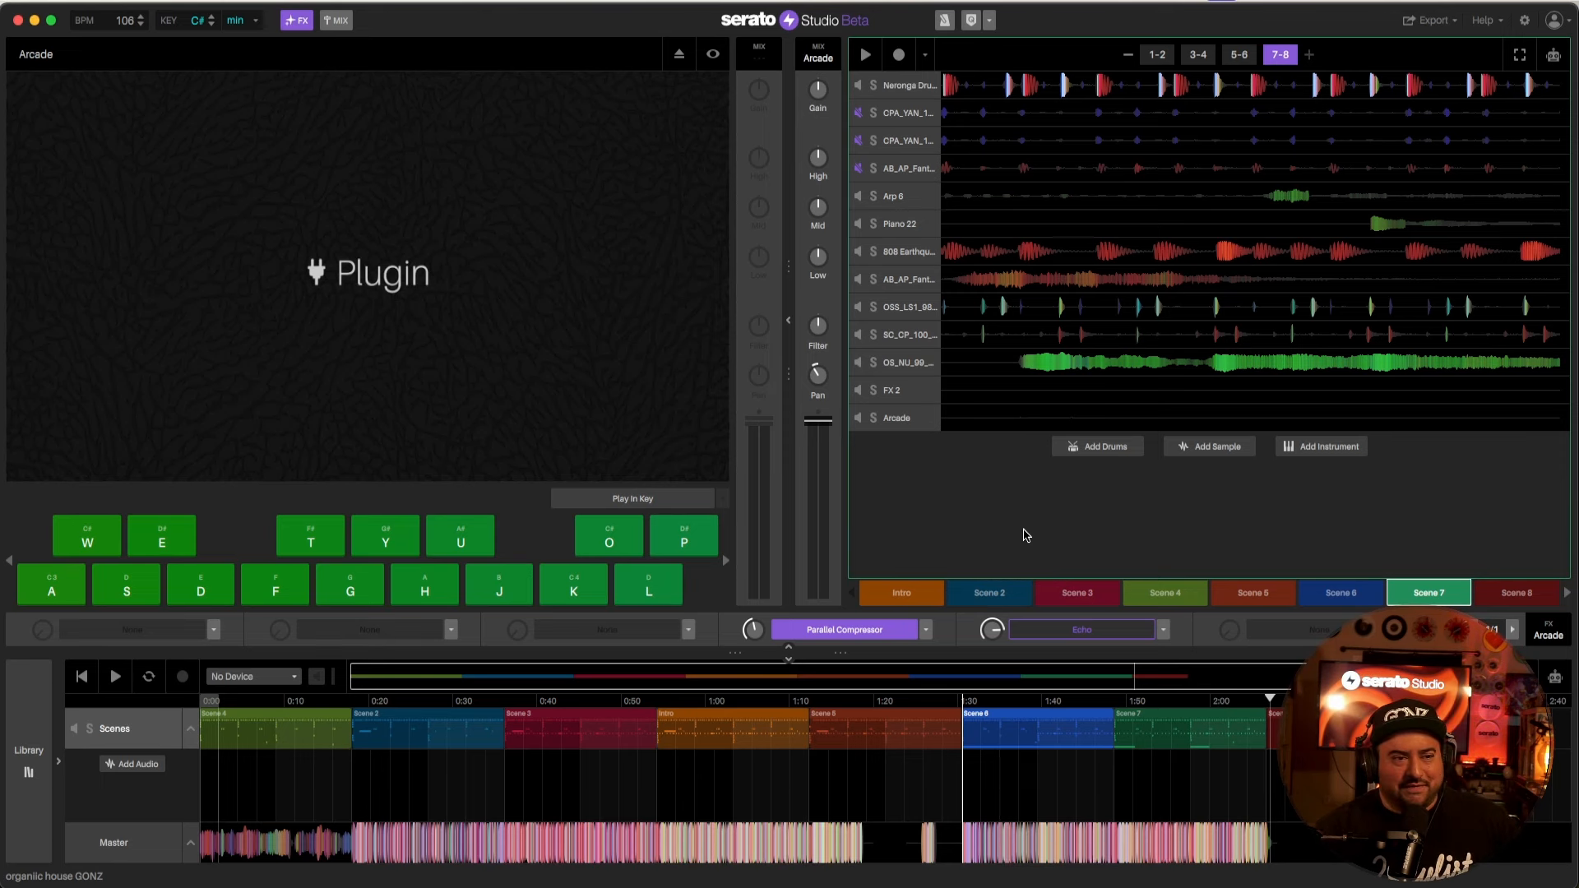
pyautogui.moveTo(1025, 535); pyautogui.dragTo(1127, 538)
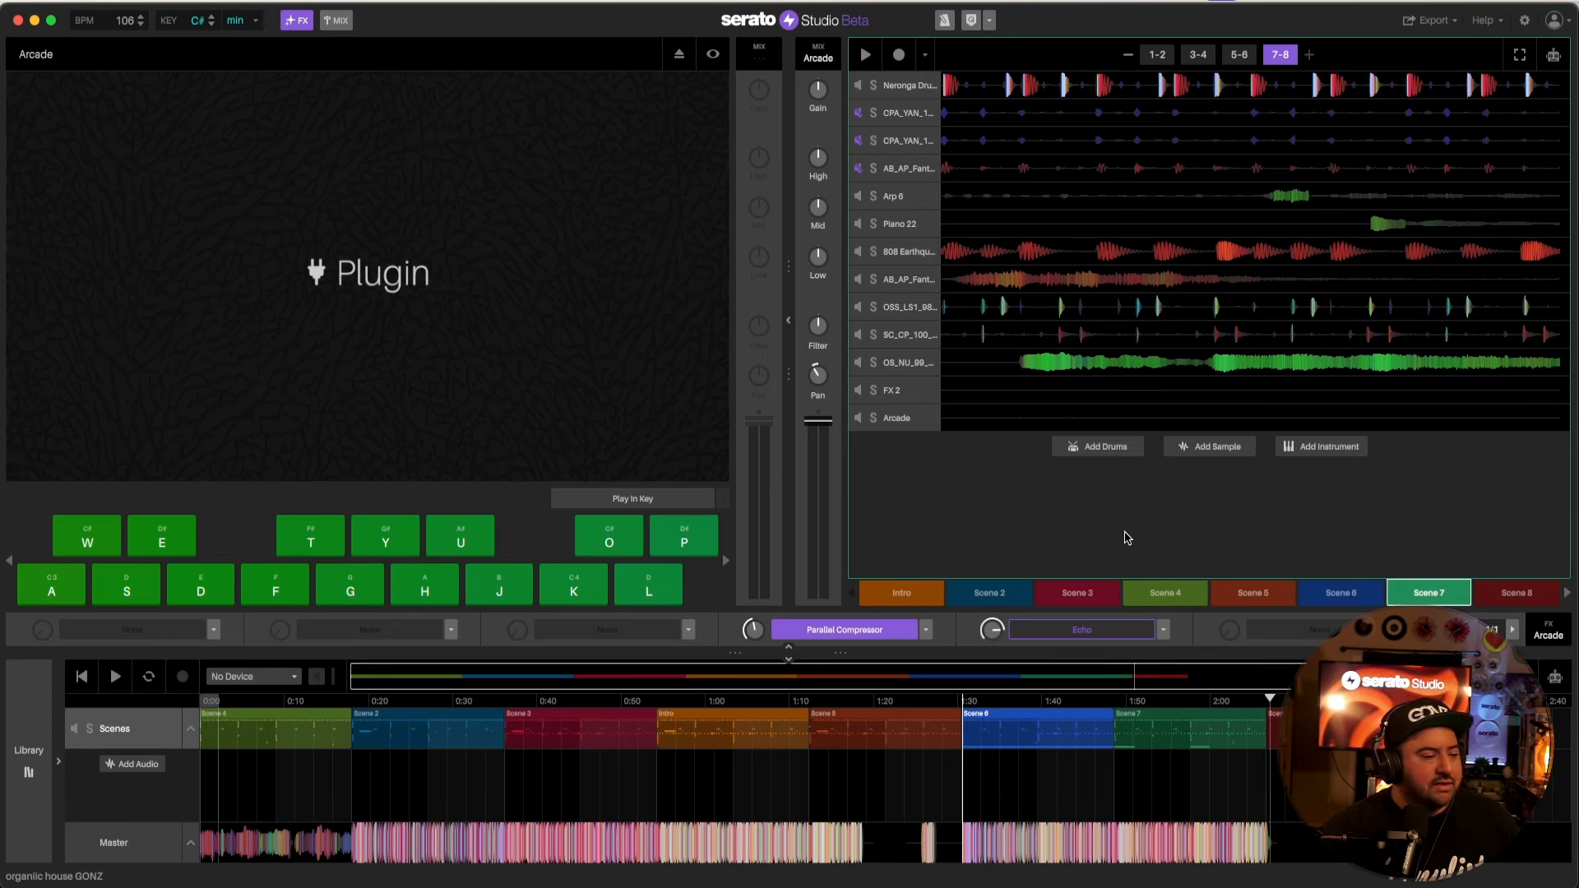
pyautogui.click(1235, 497)
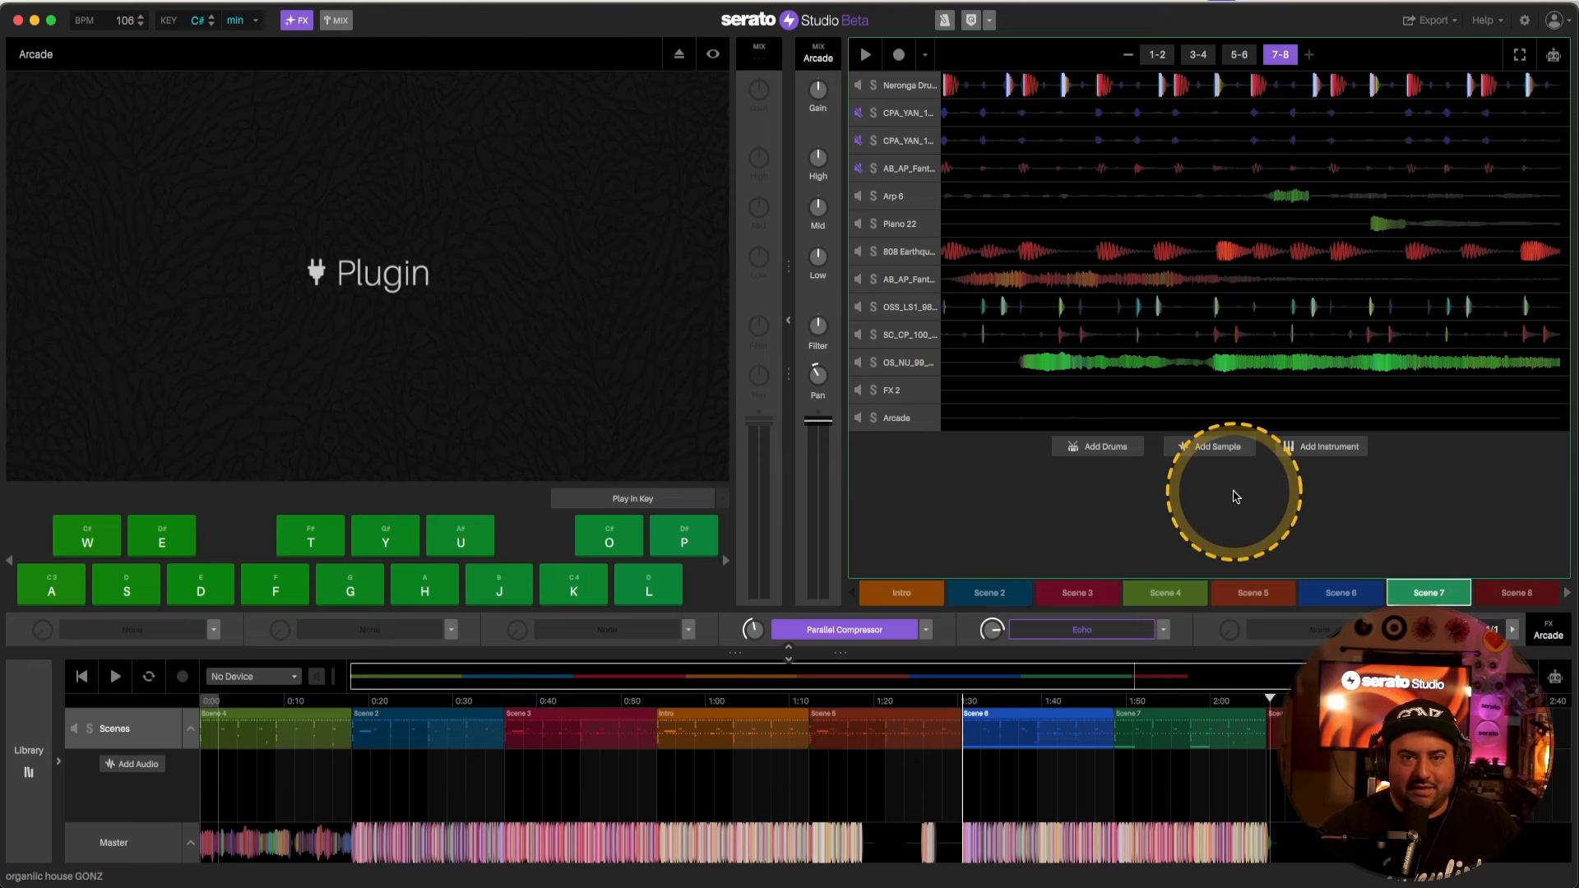